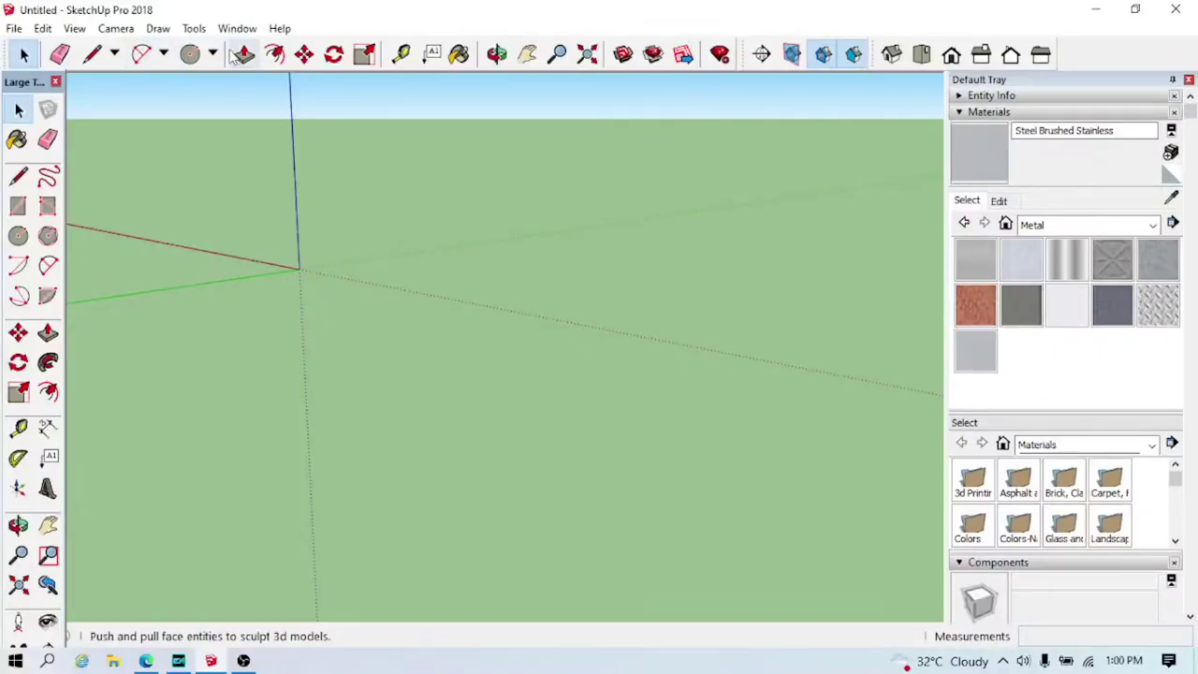
Pick the Rectangle tool and place the rectangle's first corner on the ground plane
{"action": "left_click", "coordinate": [213, 53]}
{"action": "left_click", "coordinate": [228, 80]}
{"action": "left_click", "coordinate": [459, 273]}
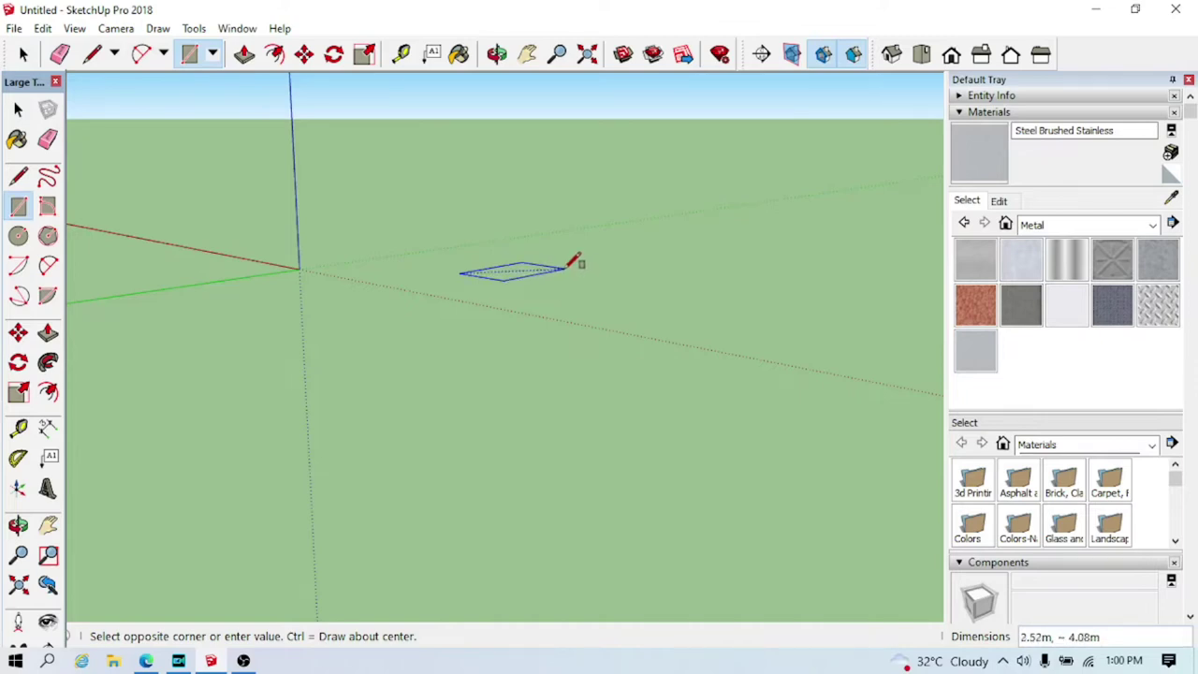
Complete the rectangle and draw a line across it, splitting it into two parts
{"action": "left_click", "coordinate": [568, 262]}
{"action": "scroll", "coordinate": [529, 281], "scroll_direction": "up", "scroll_amount": 5}
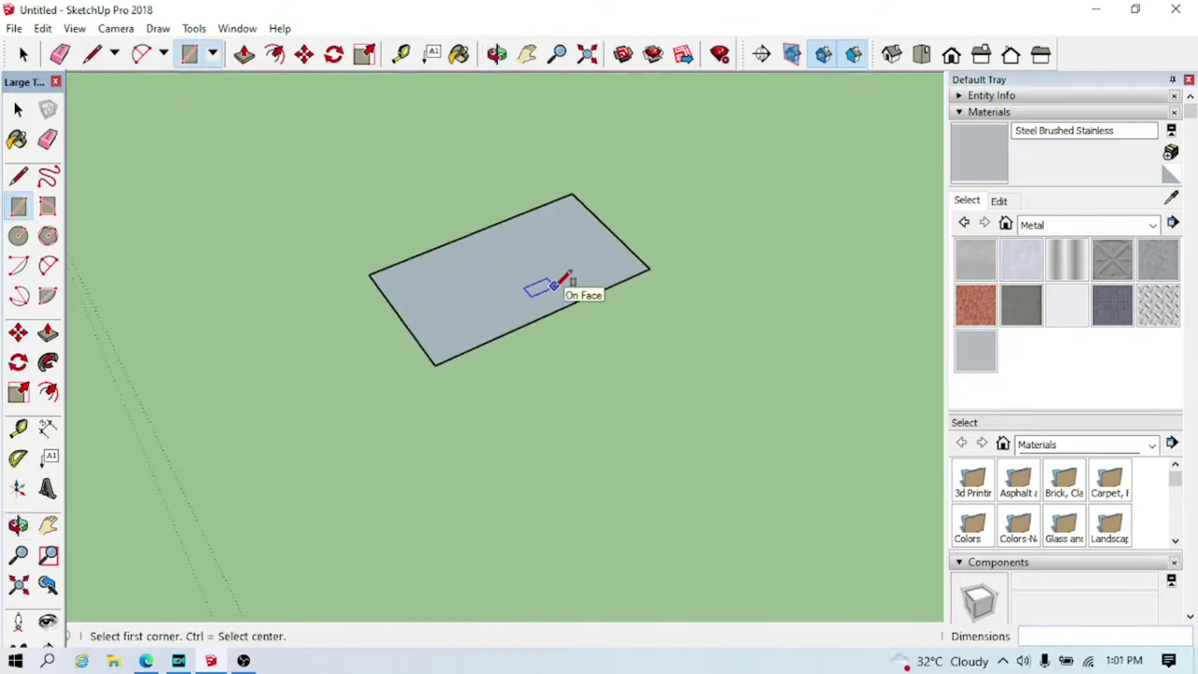
{"action": "mouse_move", "coordinate": [552, 290]}
{"action": "middle_mouse_down"}
{"action": "mouse_move", "coordinate": [568, 321]}
{"action": "mouse_move", "coordinate": [530, 380]}
{"action": "middle_mouse_up"}
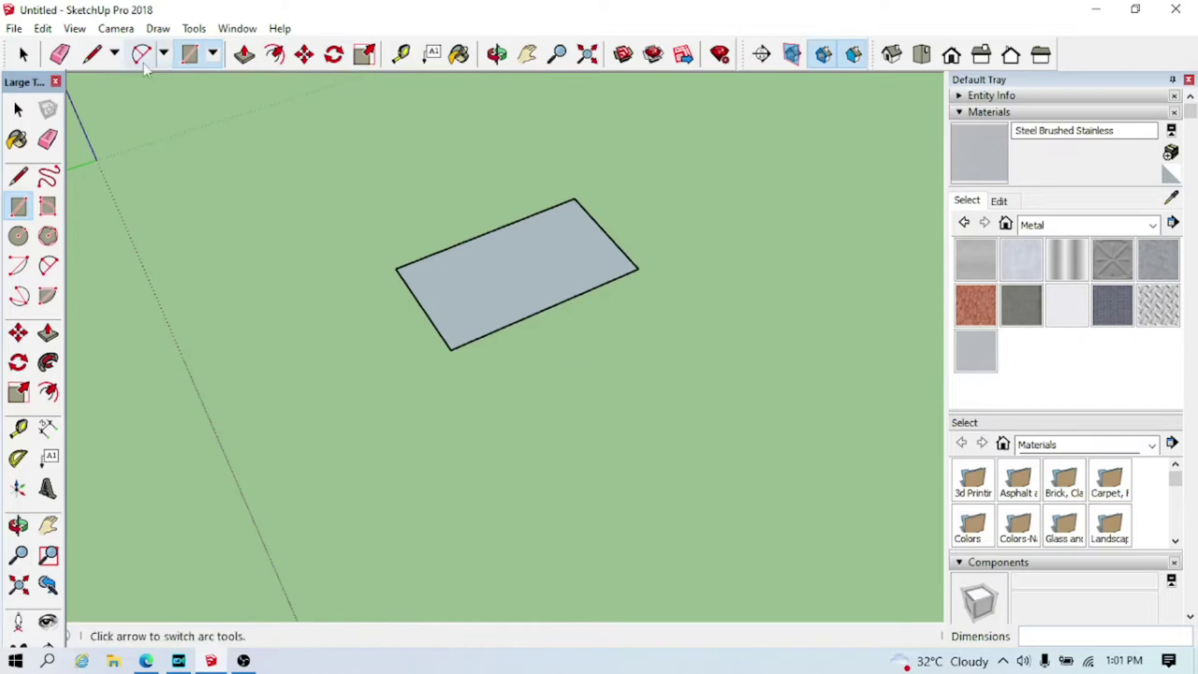
{"action": "left_click", "coordinate": [92, 53]}
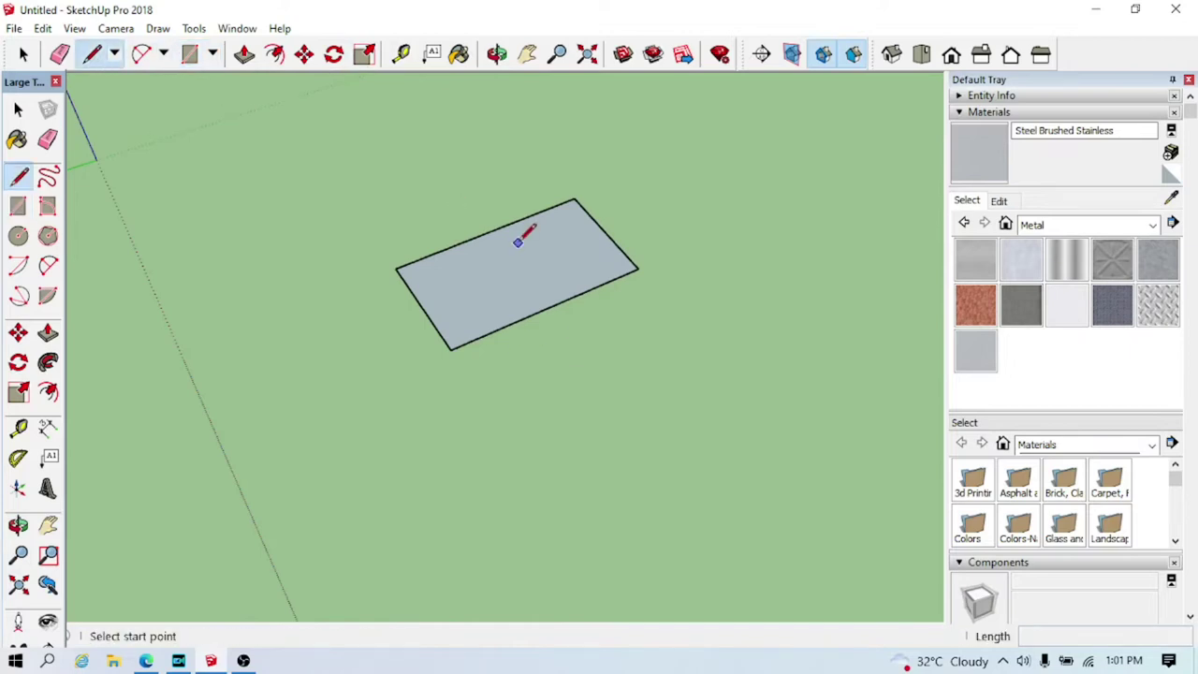
{"action": "left_click", "coordinate": [588, 289]}
{"action": "left_click", "coordinate": [525, 217]}
Try pulling the left part up, then cancel and undo back to the flat split rectangle
{"action": "key", "text": "p"}
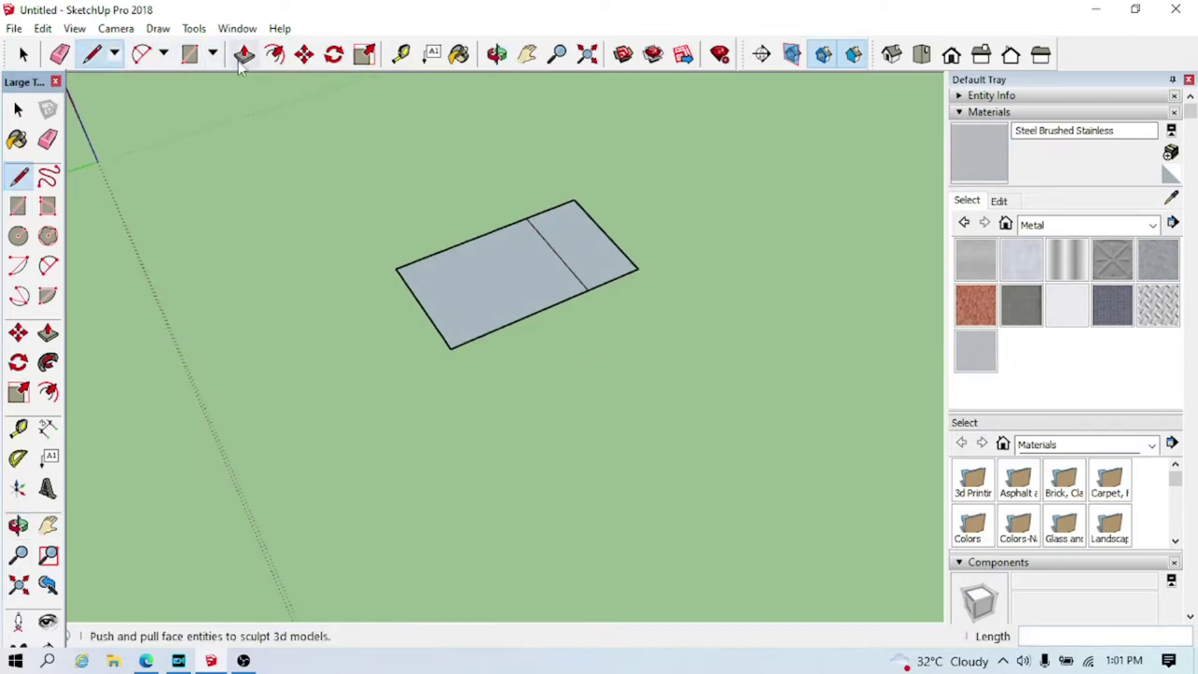
{"action": "left_click", "coordinate": [488, 298]}
{"action": "left_click", "coordinate": [489, 272]}
{"action": "middle_click_drag", "start_coordinate": [489, 271], "coordinate": [616, 343]}
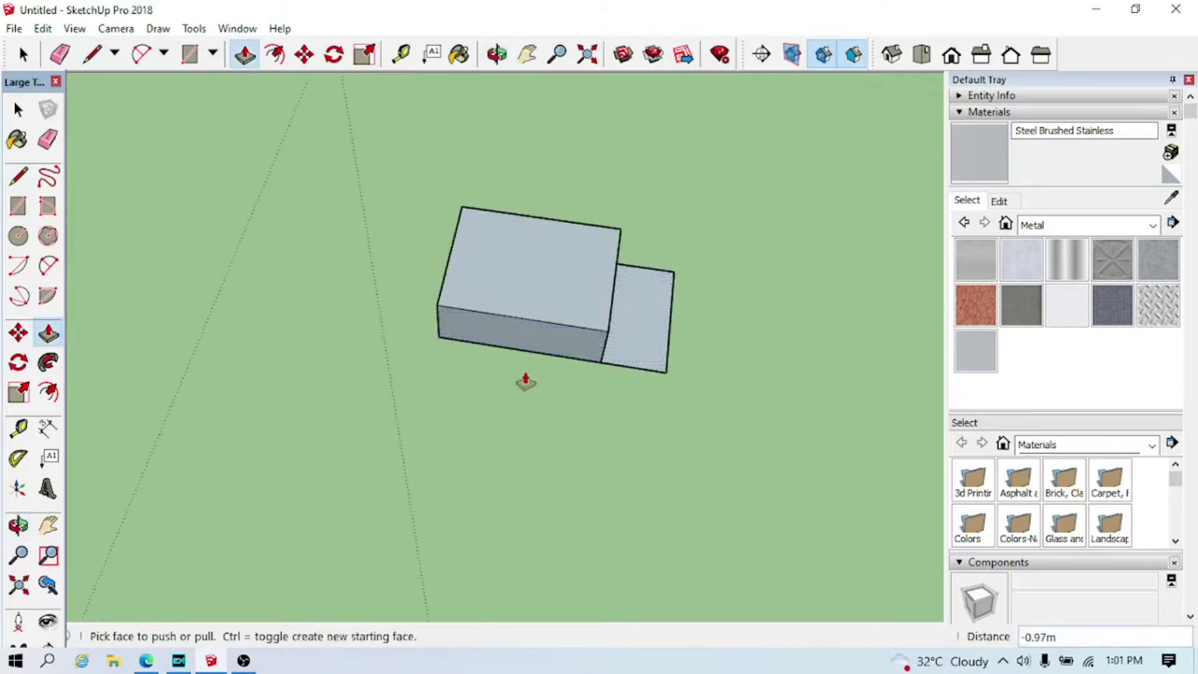
{"action": "middle_click_drag", "start_coordinate": [525, 381], "coordinate": [479, 265]}
{"action": "left_click", "coordinate": [480, 260]}
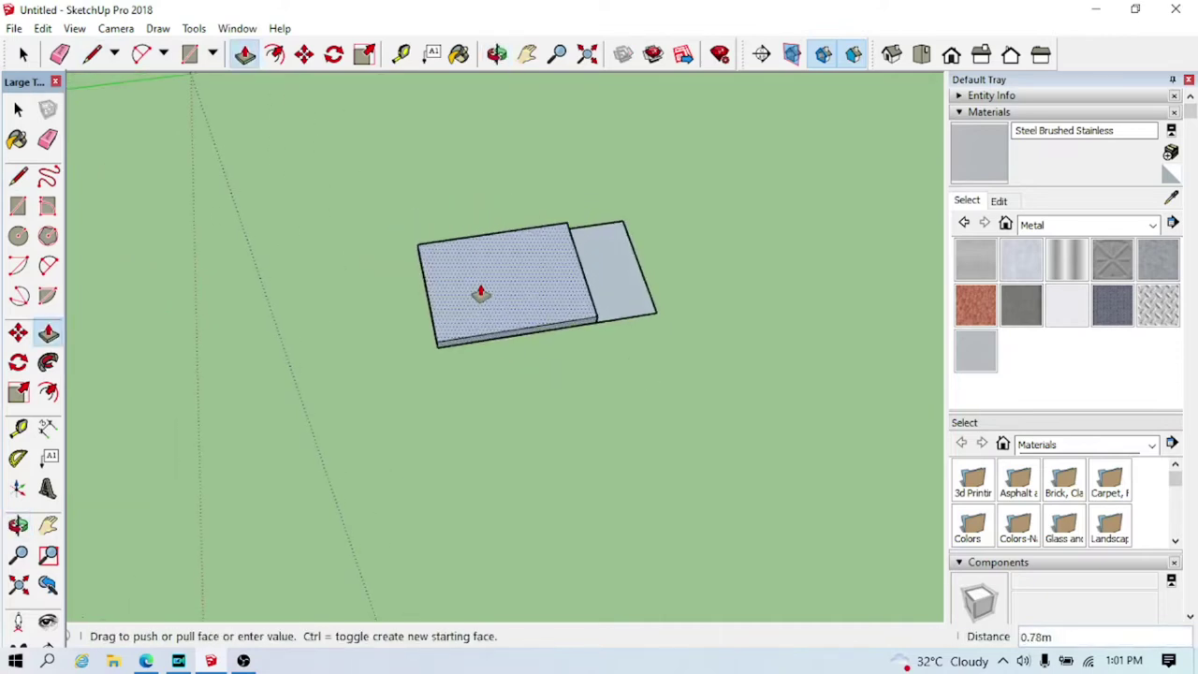
{"action": "key", "text": "Escape"}
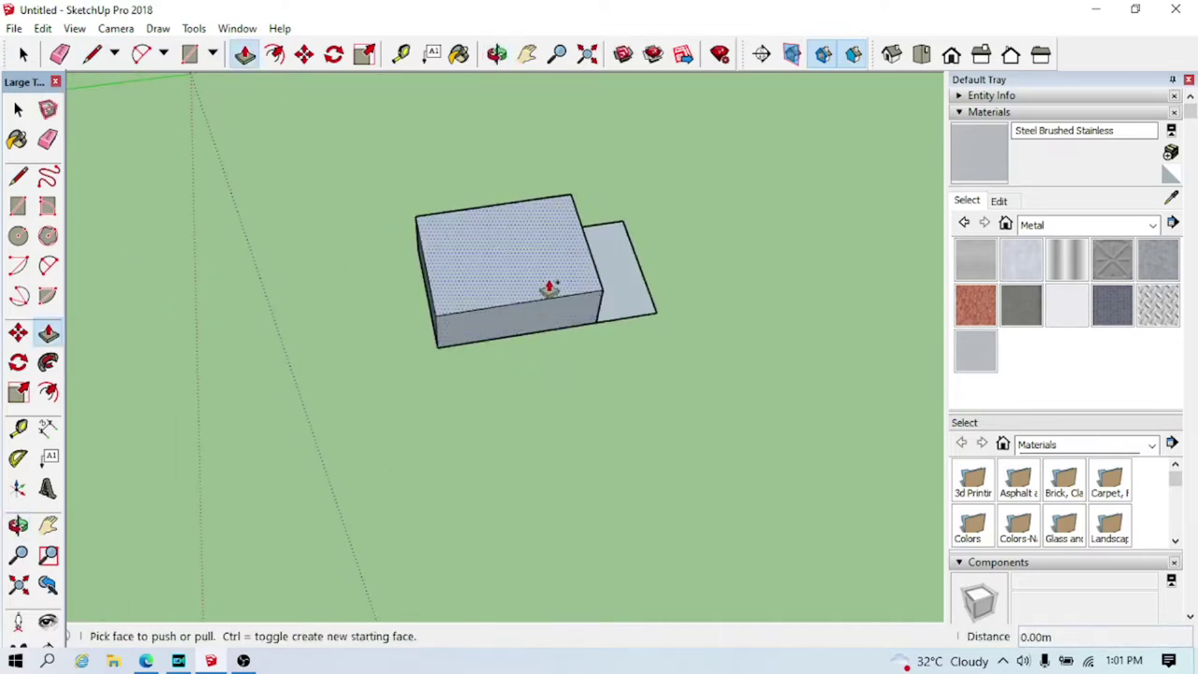
{"action": "key", "text": "ctrl+z"}
Pull the left part up 1 m and the right part up taller behind it
{"action": "left_click", "coordinate": [525, 302]}
{"action": "type", "text": "1"}
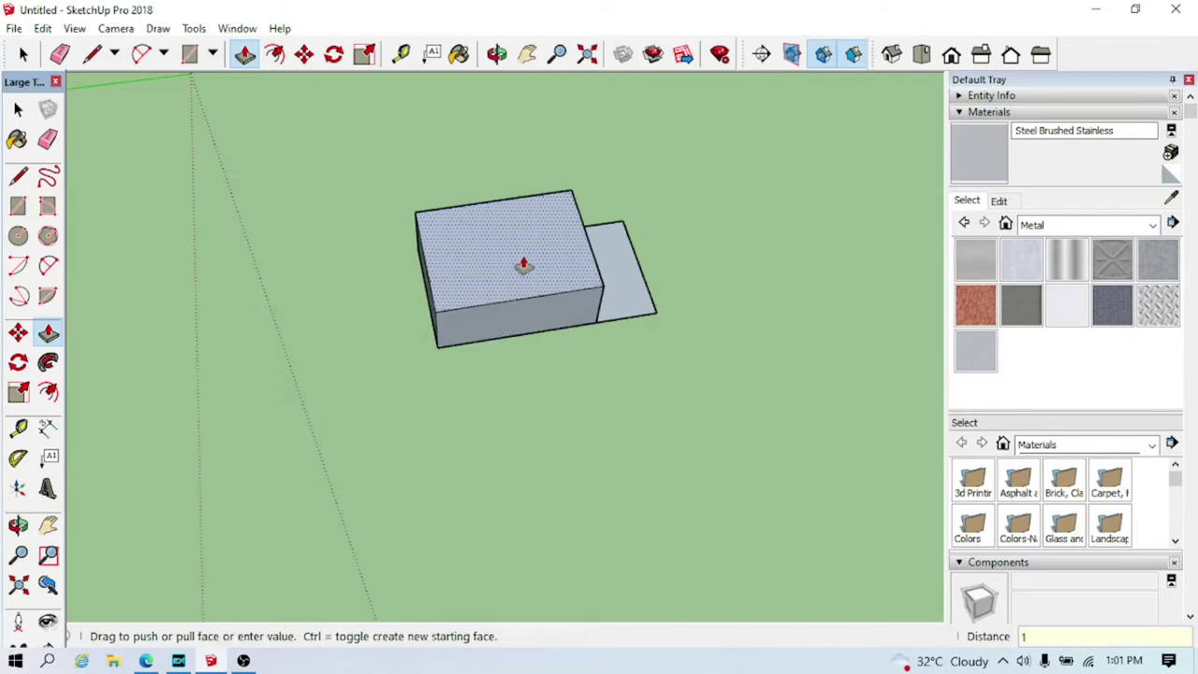
{"action": "key", "text": "Return"}
{"action": "scroll", "coordinate": [561, 290], "scroll_direction": "up", "scroll_amount": 3}
{"action": "double_click", "coordinate": [649, 215]}
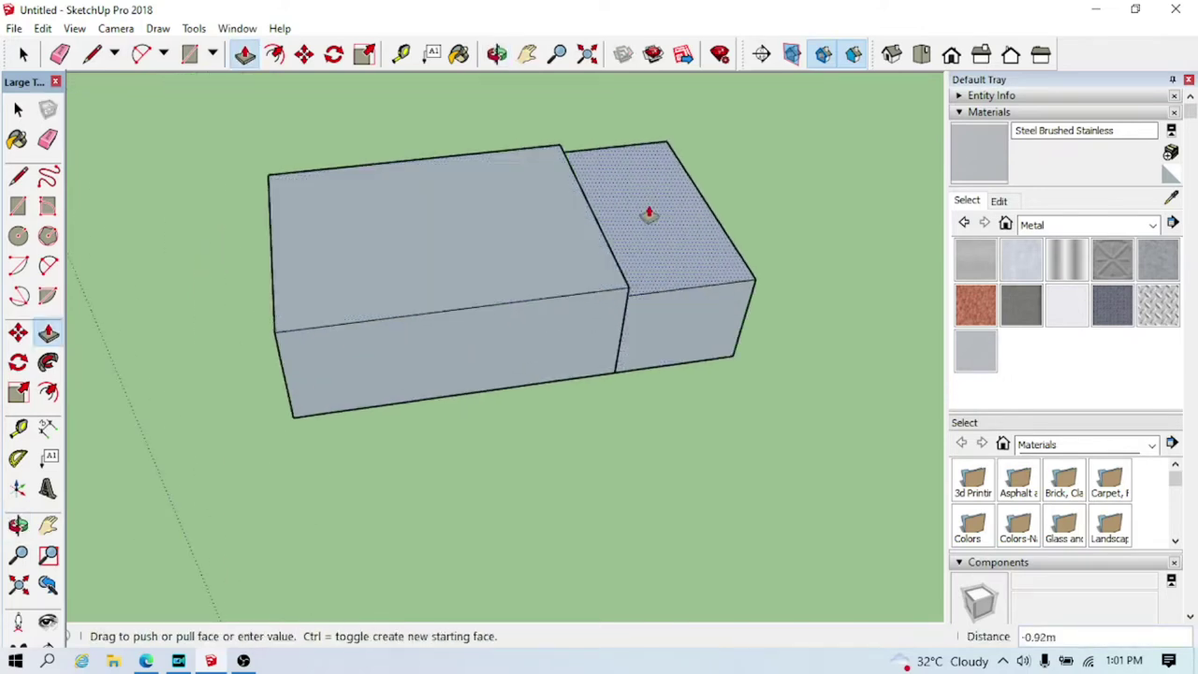
{"action": "left_click", "coordinate": [654, 239]}
{"action": "left_click", "coordinate": [655, 140]}
Orbit around the stepped block and start a measured guide from the lower block's front edge
{"action": "middle_click_drag", "start_coordinate": [655, 139], "coordinate": [497, 289]}
{"action": "scroll", "coordinate": [553, 235], "scroll_direction": "down", "scroll_amount": 2}
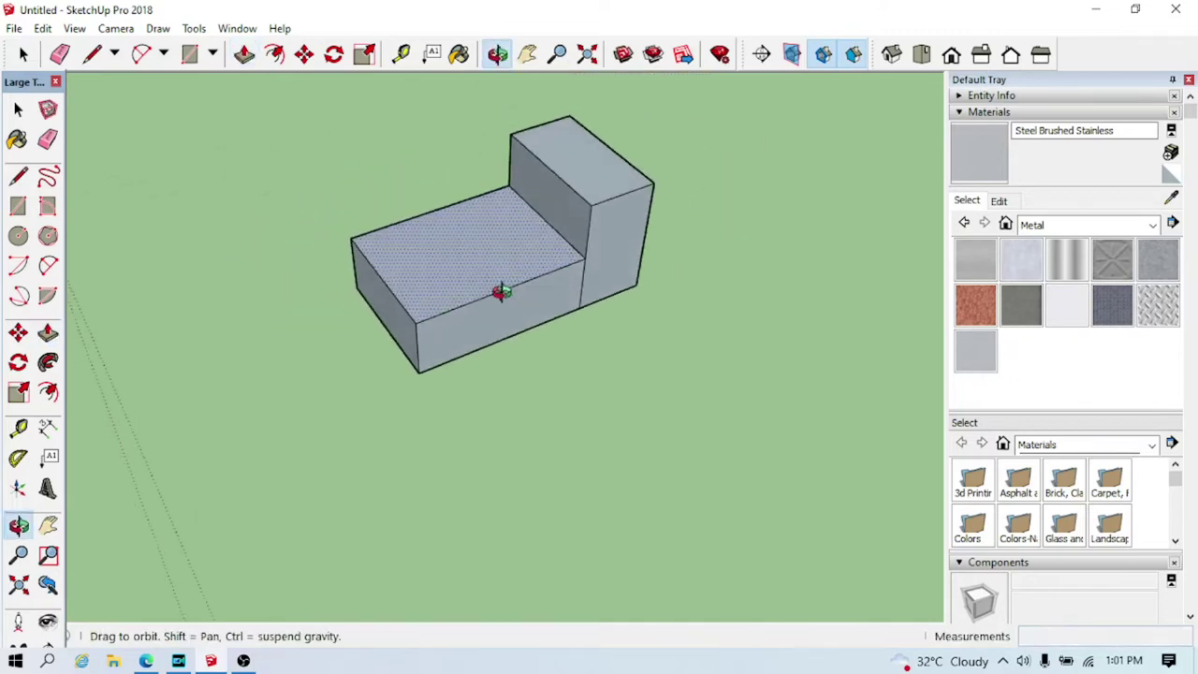
{"action": "scroll", "coordinate": [577, 243], "scroll_direction": "up", "scroll_amount": 4}
{"action": "mouse_move", "coordinate": [577, 243]}
{"action": "middle_mouse_down"}
{"action": "mouse_move", "coordinate": [297, 420]}
{"action": "mouse_move", "coordinate": [337, 395]}
{"action": "mouse_move", "coordinate": [316, 346]}
{"action": "mouse_move", "coordinate": [553, 275]}
{"action": "mouse_move", "coordinate": [425, 347]}
{"action": "mouse_move", "coordinate": [399, 331]}
{"action": "mouse_move", "coordinate": [498, 279]}
{"action": "mouse_move", "coordinate": [575, 289]}
{"action": "mouse_move", "coordinate": [572, 305]}
{"action": "mouse_move", "coordinate": [515, 286]}
{"action": "mouse_move", "coordinate": [504, 362]}
{"action": "mouse_move", "coordinate": [510, 355]}
{"action": "middle_mouse_up"}
{"action": "left_click", "coordinate": [347, 391]}
{"action": "mouse_move", "coordinate": [320, 221]}
{"action": "middle_mouse_down"}
{"action": "mouse_move", "coordinate": [460, 246]}
{"action": "mouse_move", "coordinate": [318, 246]}
{"action": "mouse_move", "coordinate": [476, 203]}
{"action": "mouse_move", "coordinate": [472, 233]}
{"action": "middle_mouse_up"}
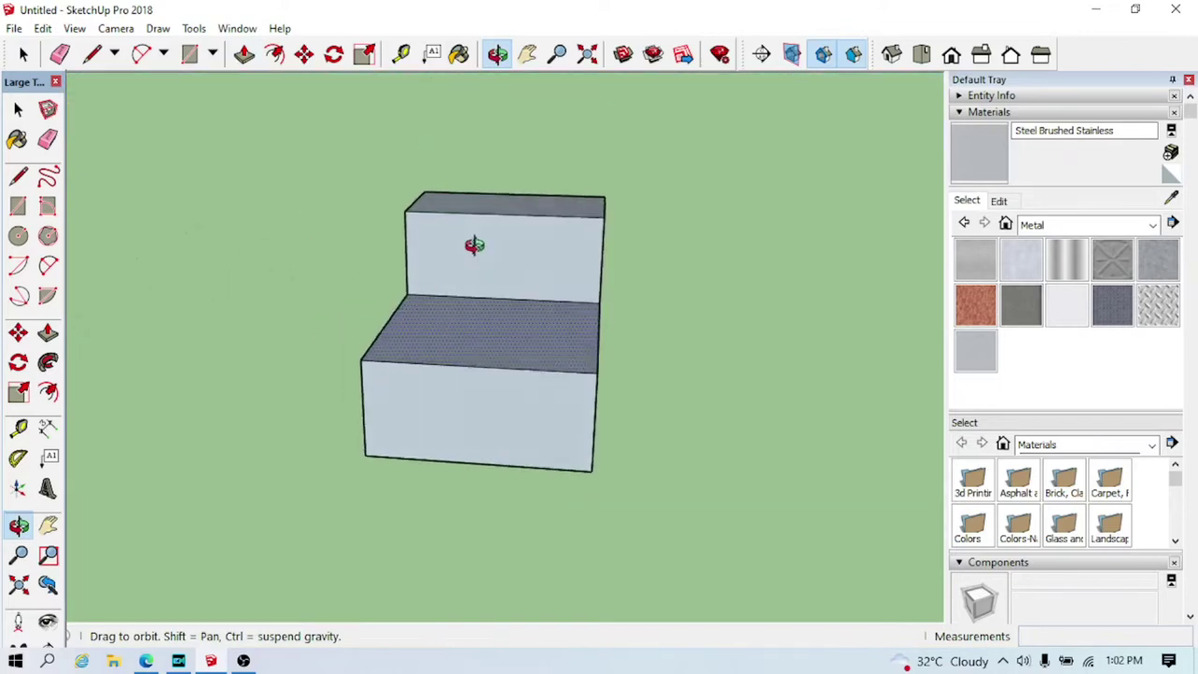
{"action": "scroll", "coordinate": [473, 233], "scroll_direction": "up", "scroll_amount": 3}
{"action": "key", "text": "p"}
{"action": "scroll", "coordinate": [505, 372], "scroll_direction": "up", "scroll_amount": 2}
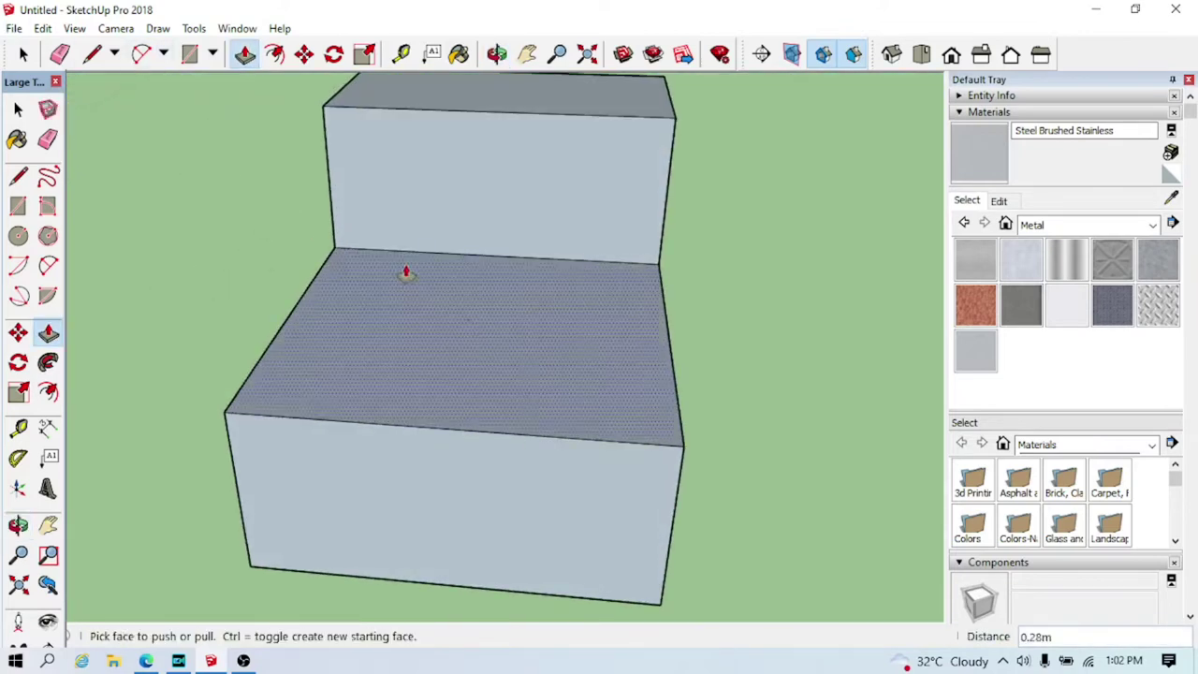
{"action": "middle_click_drag", "start_coordinate": [339, 233], "coordinate": [422, 478]}
{"action": "key", "text": "t"}
{"action": "left_click", "coordinate": [420, 468]}
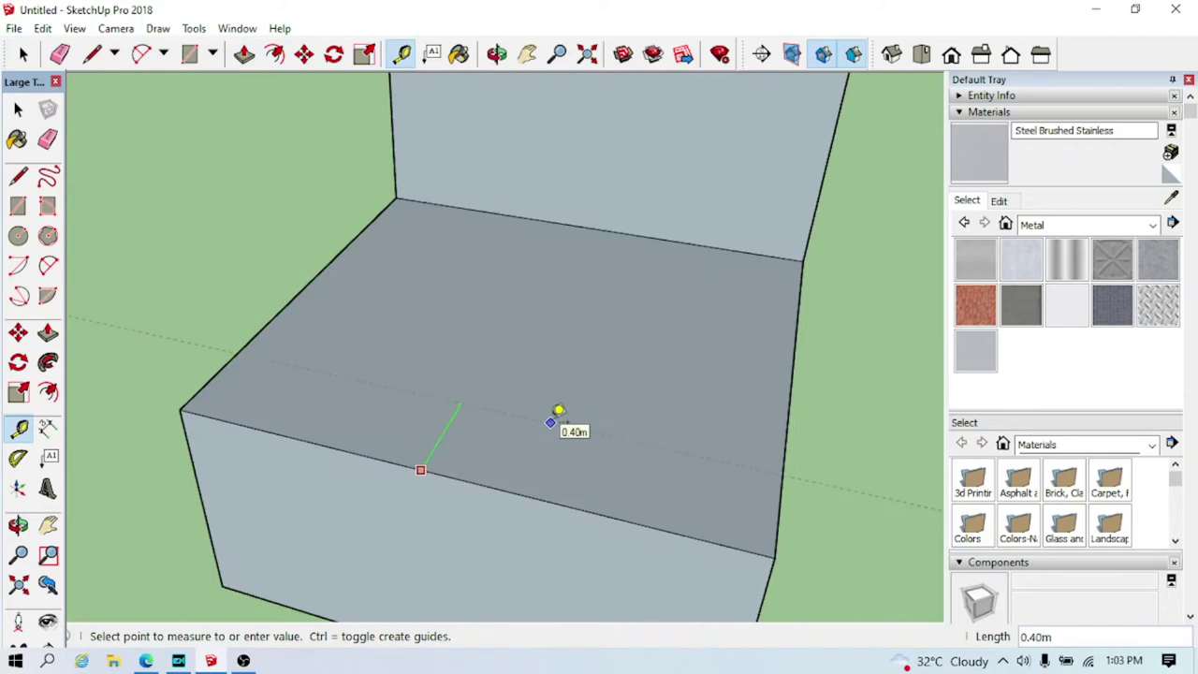
Place a guide across the top face and draw the curved front arc across it
{"action": "left_click", "coordinate": [558, 410]}
{"action": "mouse_move", "coordinate": [559, 410]}
{"action": "middle_mouse_down"}
{"action": "mouse_move", "coordinate": [570, 476]}
{"action": "mouse_move", "coordinate": [556, 537]}
{"action": "mouse_move", "coordinate": [612, 492]}
{"action": "middle_mouse_up"}
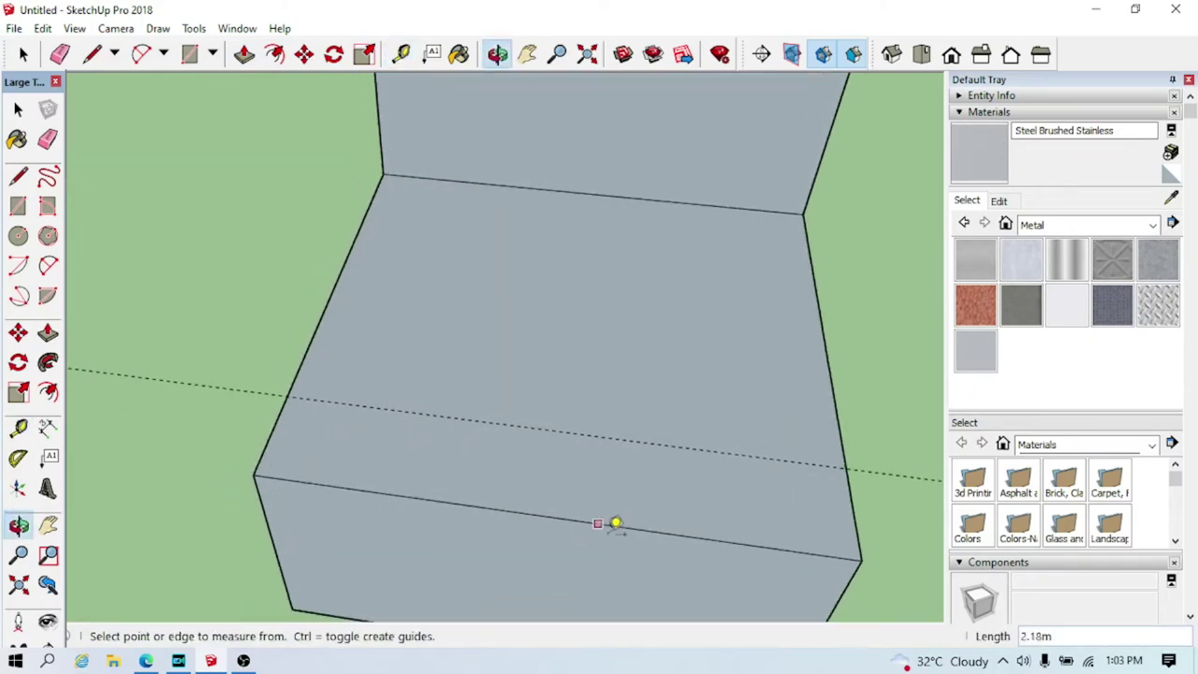
{"action": "left_click", "coordinate": [141, 54]}
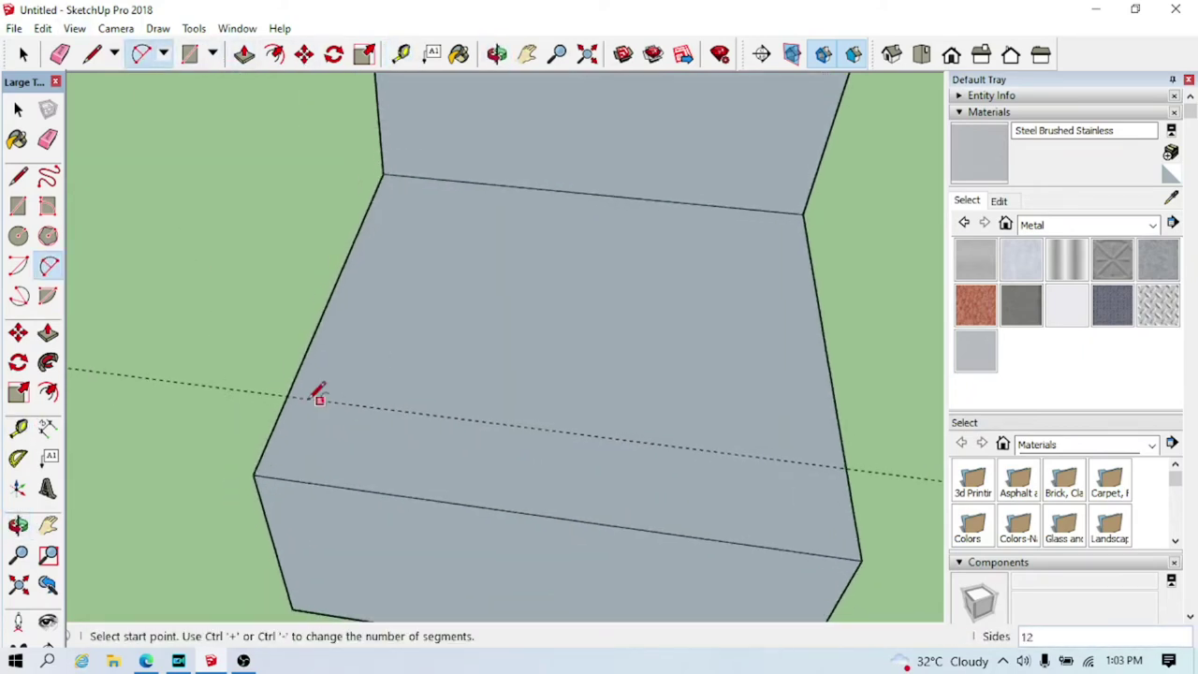
{"action": "left_click", "coordinate": [285, 396]}
{"action": "left_click", "coordinate": [847, 466]}
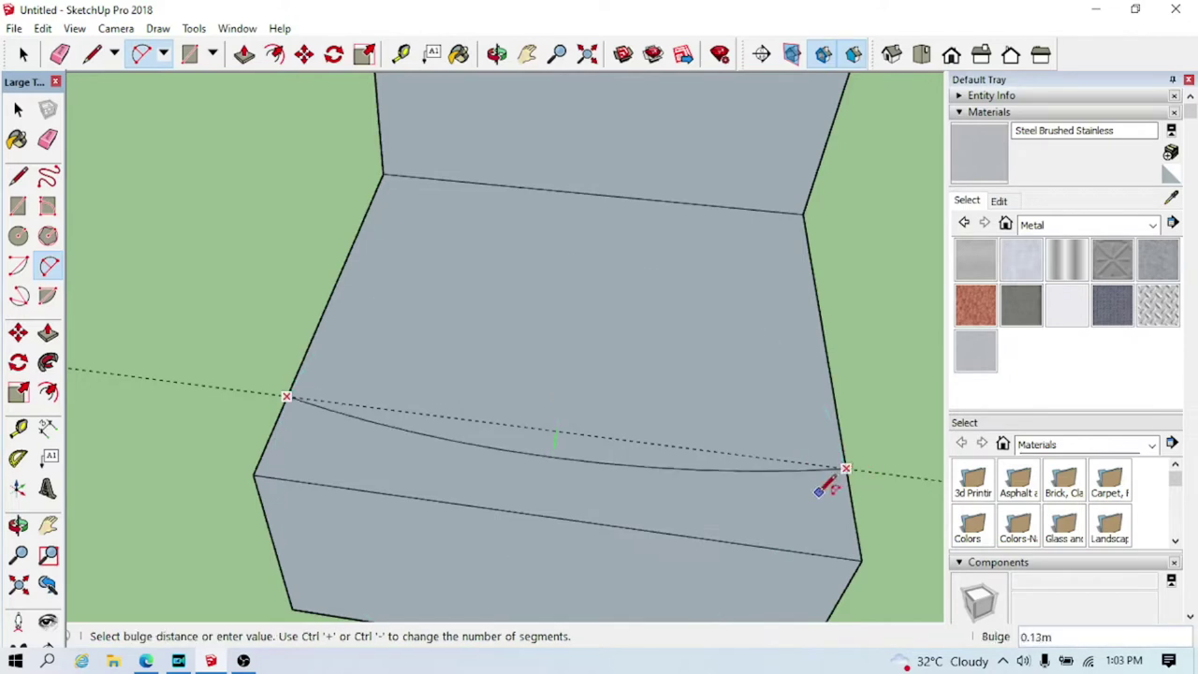
{"action": "left_click", "coordinate": [810, 530]}
{"action": "mouse_move", "coordinate": [829, 486]}
{"action": "middle_mouse_down"}
{"action": "mouse_move", "coordinate": [816, 479]}
{"action": "mouse_move", "coordinate": [908, 455]}
{"action": "mouse_move", "coordinate": [738, 490]}
{"action": "middle_mouse_up"}
Add guides 0.17 m in from the right edge and 0.21 m in from the left edge
{"action": "key", "text": "t"}
{"action": "left_click", "coordinate": [815, 233]}
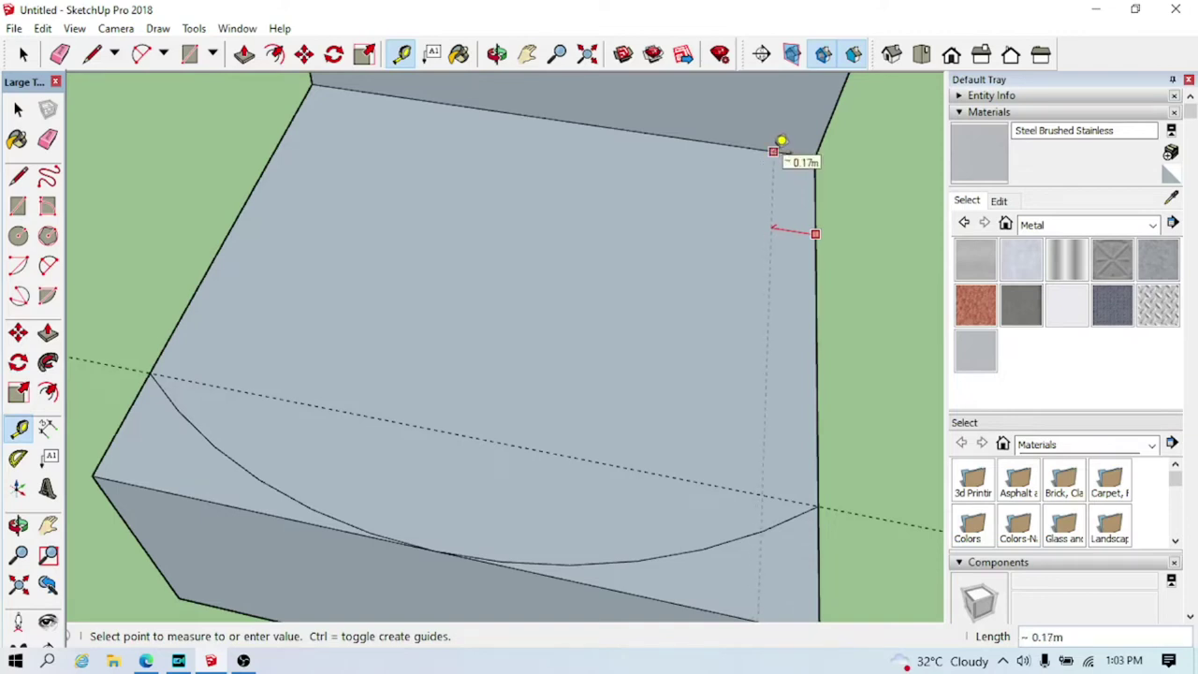
{"action": "left_click", "coordinate": [781, 142]}
{"action": "left_click", "coordinate": [260, 176]}
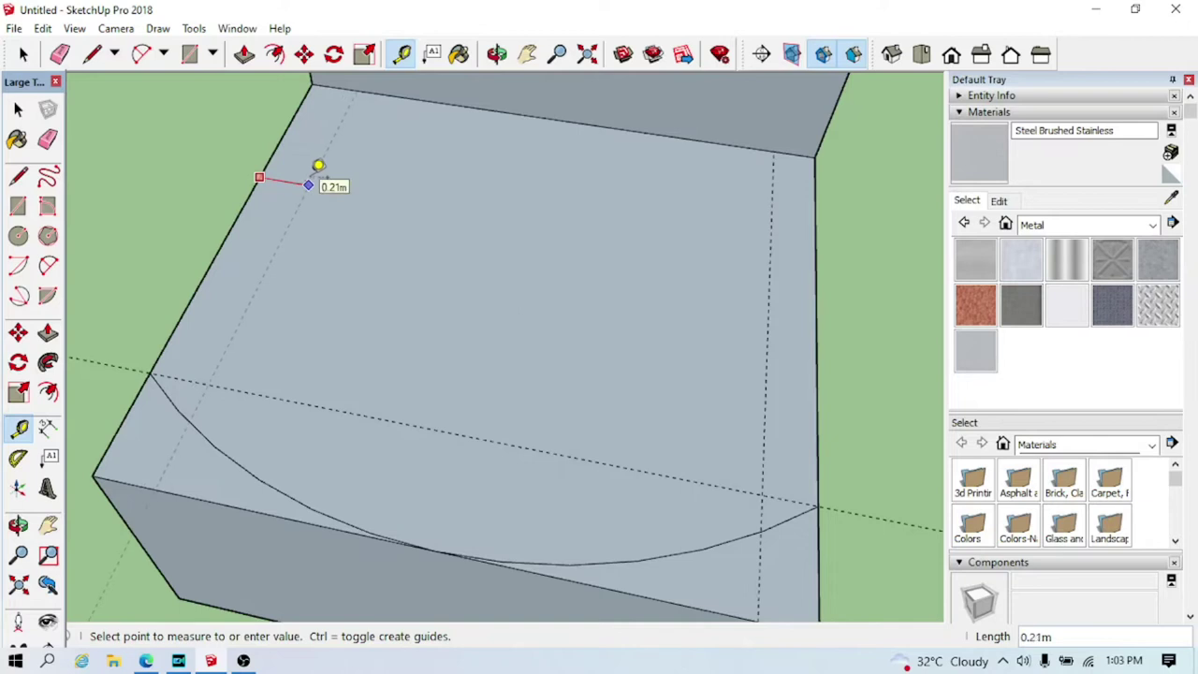
{"action": "left_click", "coordinate": [308, 161]}
{"action": "middle_click_drag", "start_coordinate": [586, 343], "coordinate": [604, 287]}
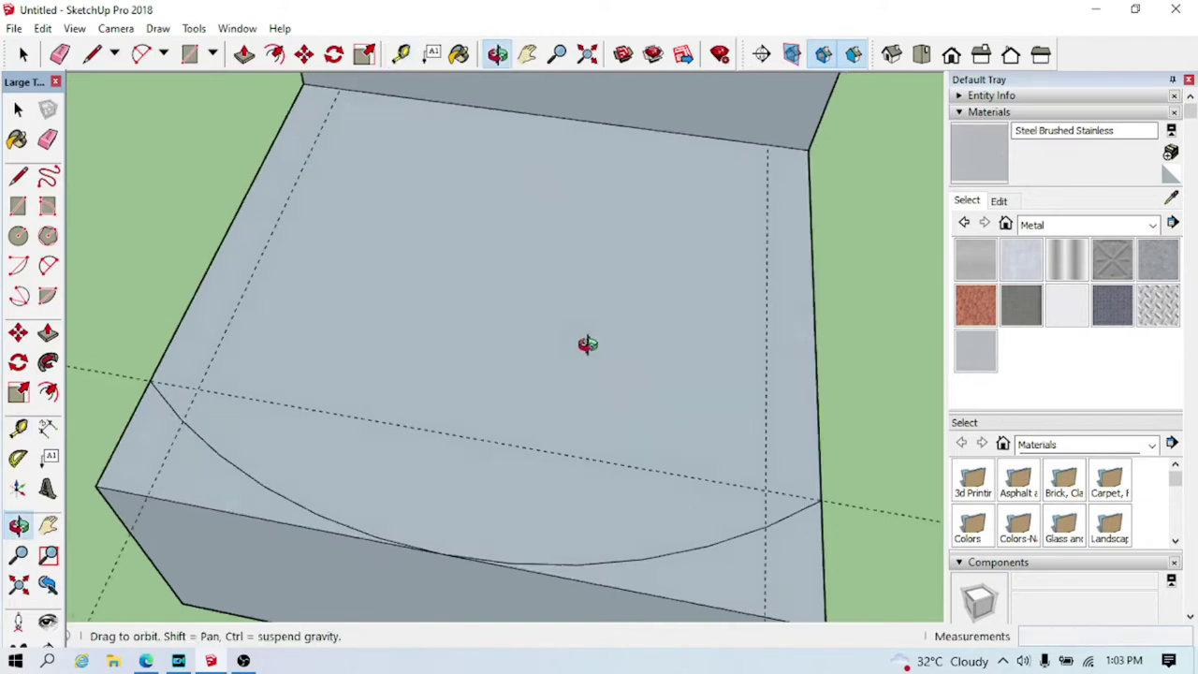
Draw a slanting side line from the arc's end to the back edge
{"action": "left_click", "coordinate": [93, 55]}
{"action": "left_click", "coordinate": [826, 484]}
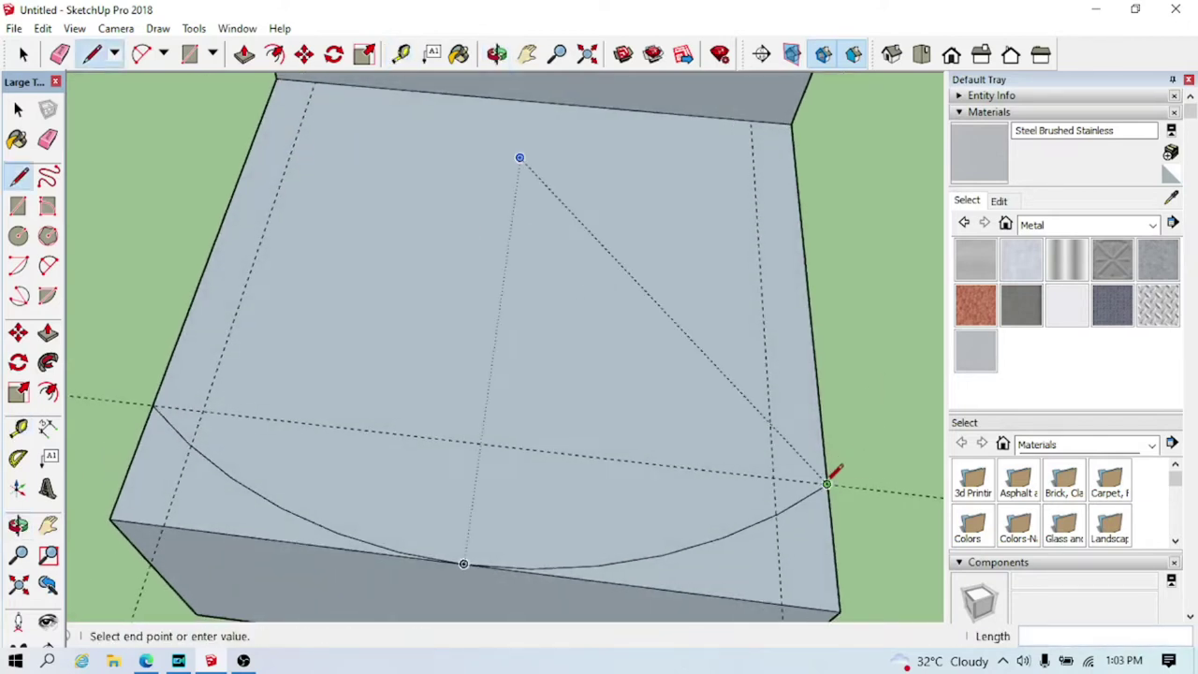
{"action": "left_click_drag", "start_coordinate": [152, 404], "coordinate": [314, 82]}
{"action": "middle_click_drag", "start_coordinate": [763, 407], "coordinate": [735, 369]}
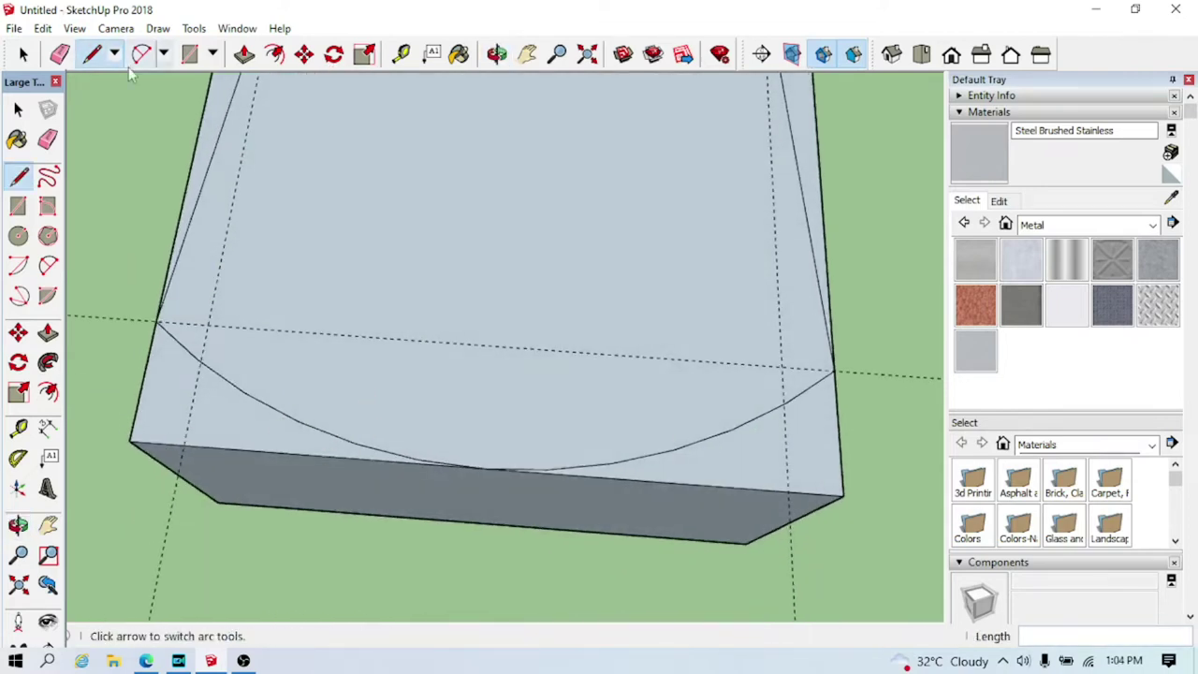
{"action": "left_click", "coordinate": [401, 54]}
Add two offset guides parallel to the existing guide lines on the box top
{"action": "left_click", "coordinate": [550, 351]}
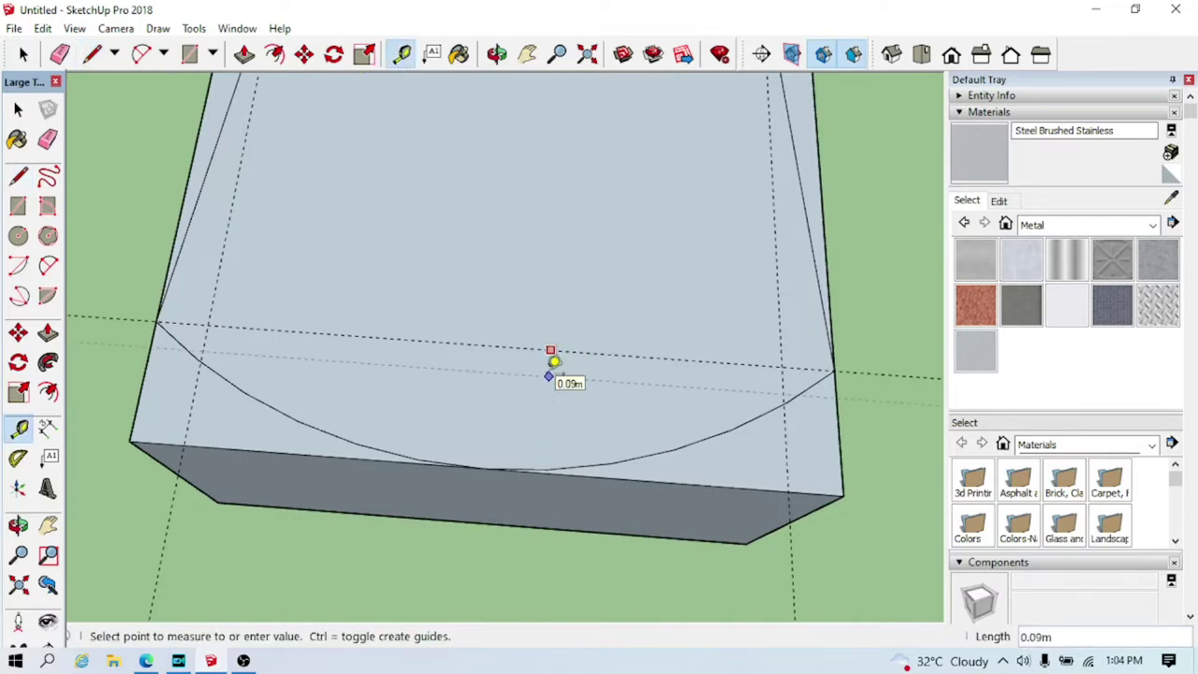
{"action": "left_click", "coordinate": [550, 367]}
{"action": "left_click", "coordinate": [427, 340]}
{"action": "left_click", "coordinate": [440, 301]}
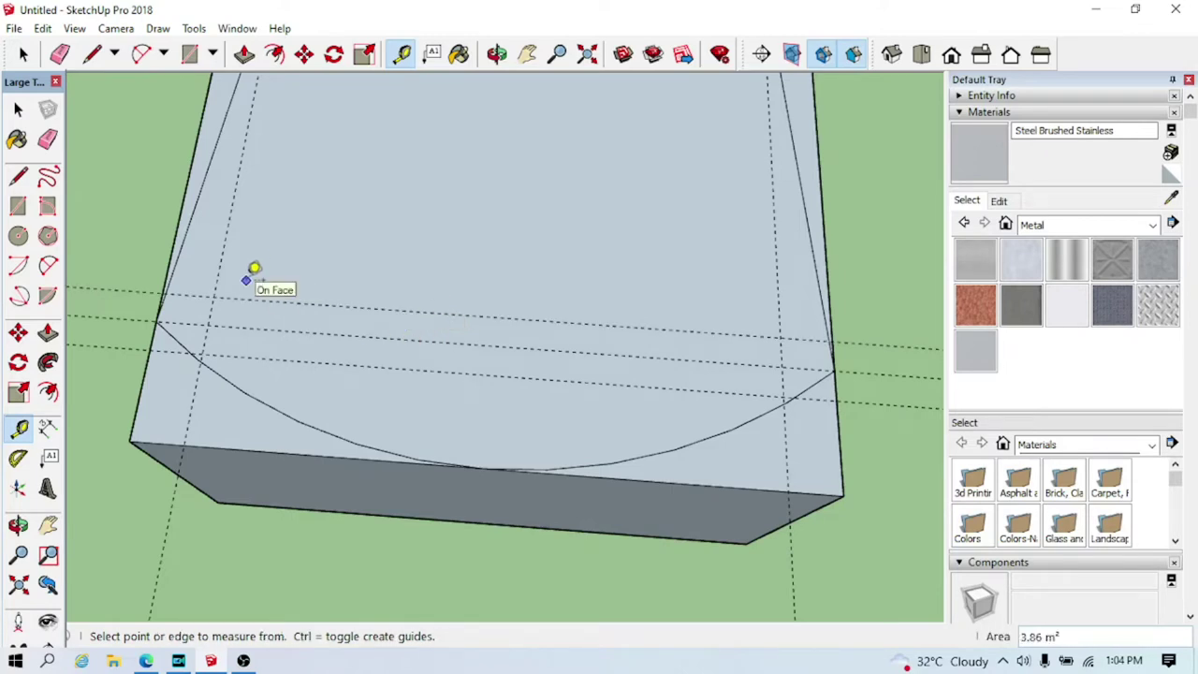
Draw small rounded corner arcs at the left and right guide intersections
{"action": "key", "text": "a"}
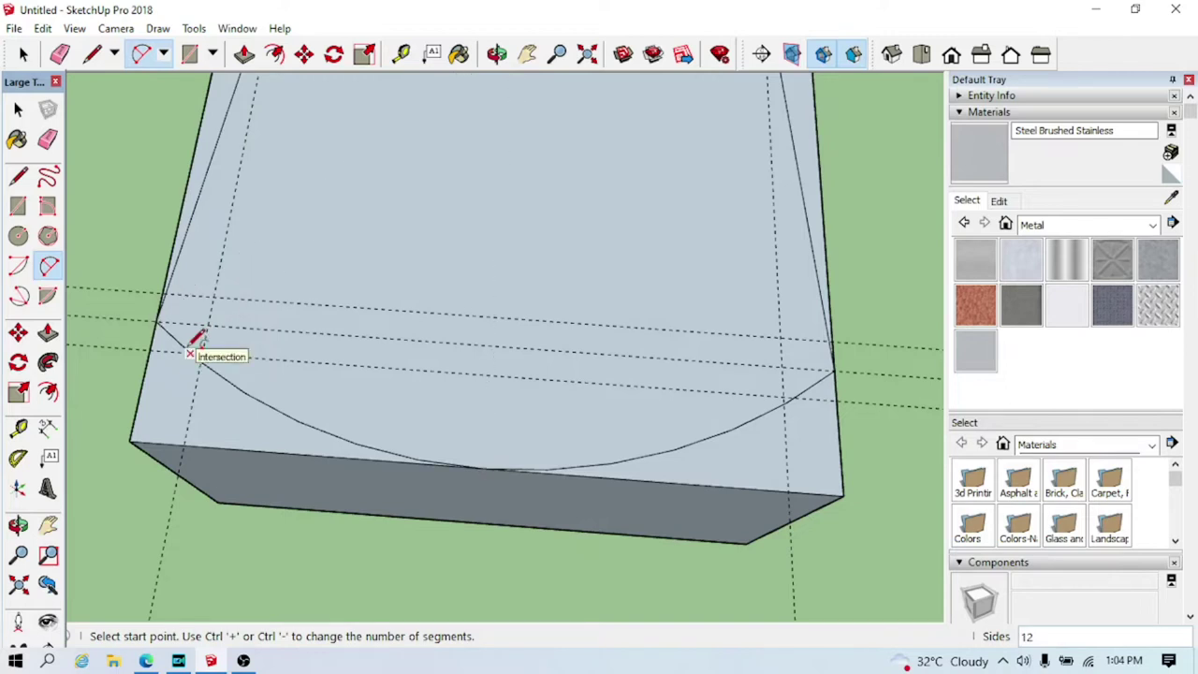
{"action": "left_click", "coordinate": [190, 353]}
{"action": "double_click", "coordinate": [166, 293]}
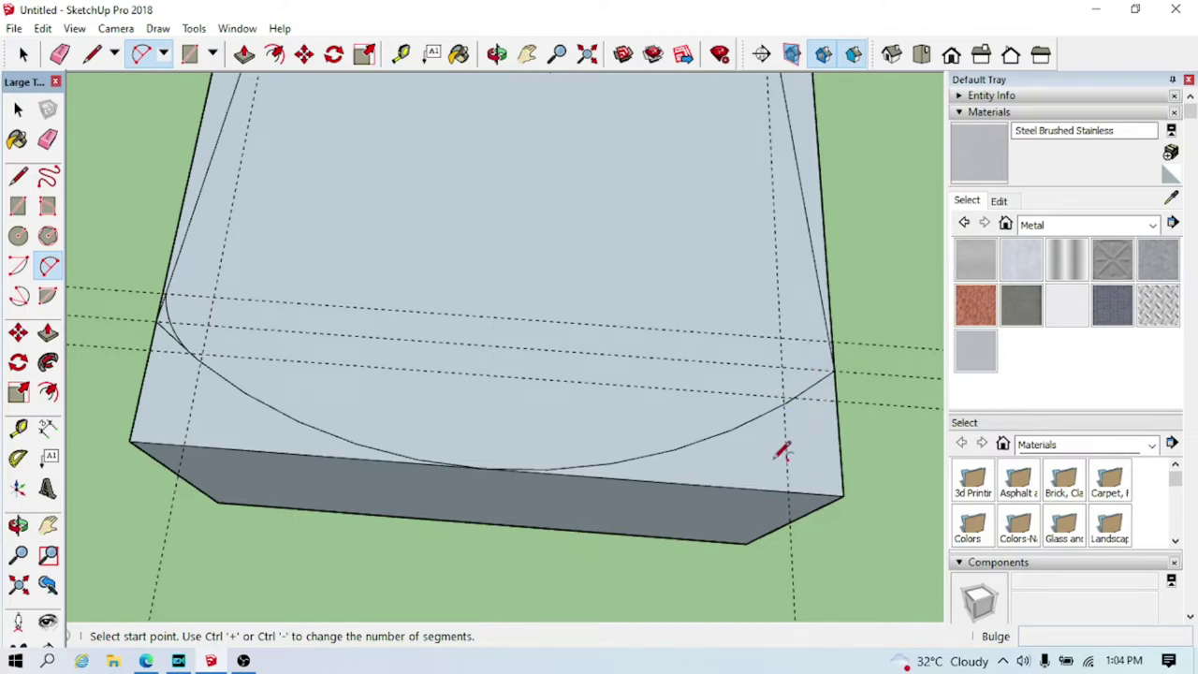
{"action": "left_click", "coordinate": [792, 396]}
{"action": "left_click", "coordinate": [828, 340]}
{"action": "double_click", "coordinate": [835, 335]}
{"action": "middle_click_drag", "start_coordinate": [823, 422], "coordinate": [251, 348]}
Zoom and tilt the view to inspect the box and its curved front
{"action": "key", "text": "e"}
{"action": "scroll", "coordinate": [250, 348], "scroll_direction": "up", "scroll_amount": 2}
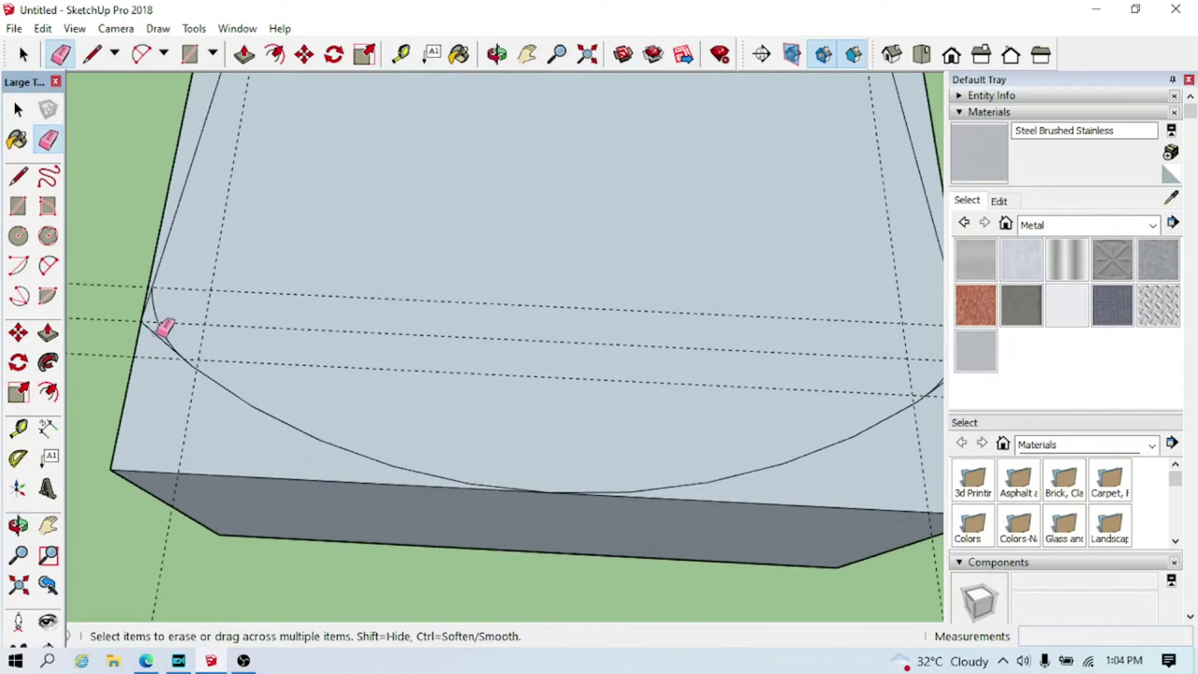
{"action": "scroll", "coordinate": [165, 300], "scroll_direction": "up", "scroll_amount": 3}
{"action": "scroll", "coordinate": [677, 446], "scroll_direction": "down", "scroll_amount": 3}
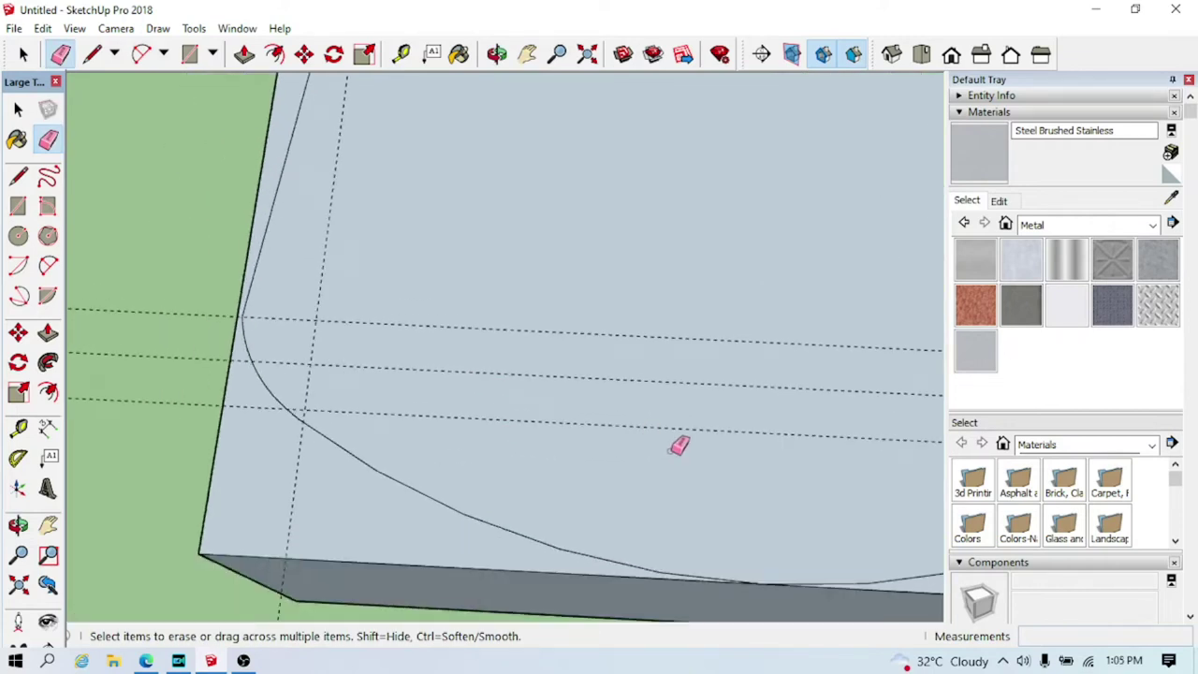
{"action": "scroll", "coordinate": [770, 340], "scroll_direction": "down", "scroll_amount": 2}
{"action": "scroll", "coordinate": [863, 328], "scroll_direction": "up", "scroll_amount": 3}
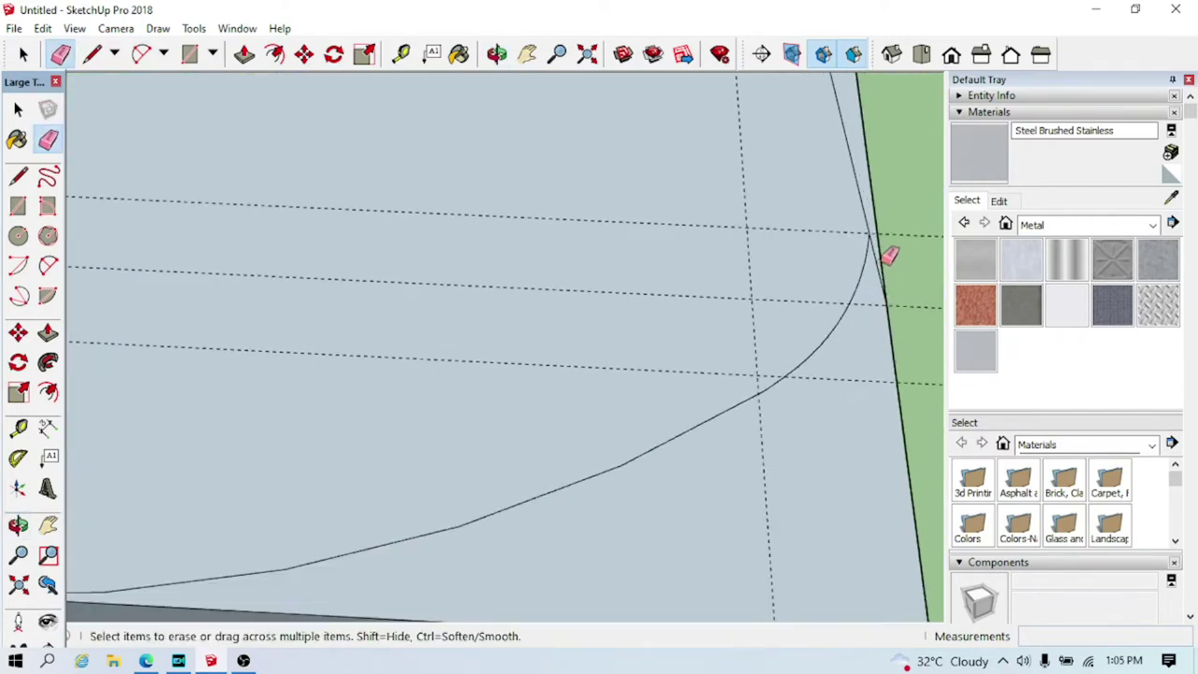
{"action": "scroll", "coordinate": [624, 414], "scroll_direction": "down", "scroll_amount": 3}
{"action": "middle_click_drag", "start_coordinate": [623, 414], "coordinate": [253, 80]}
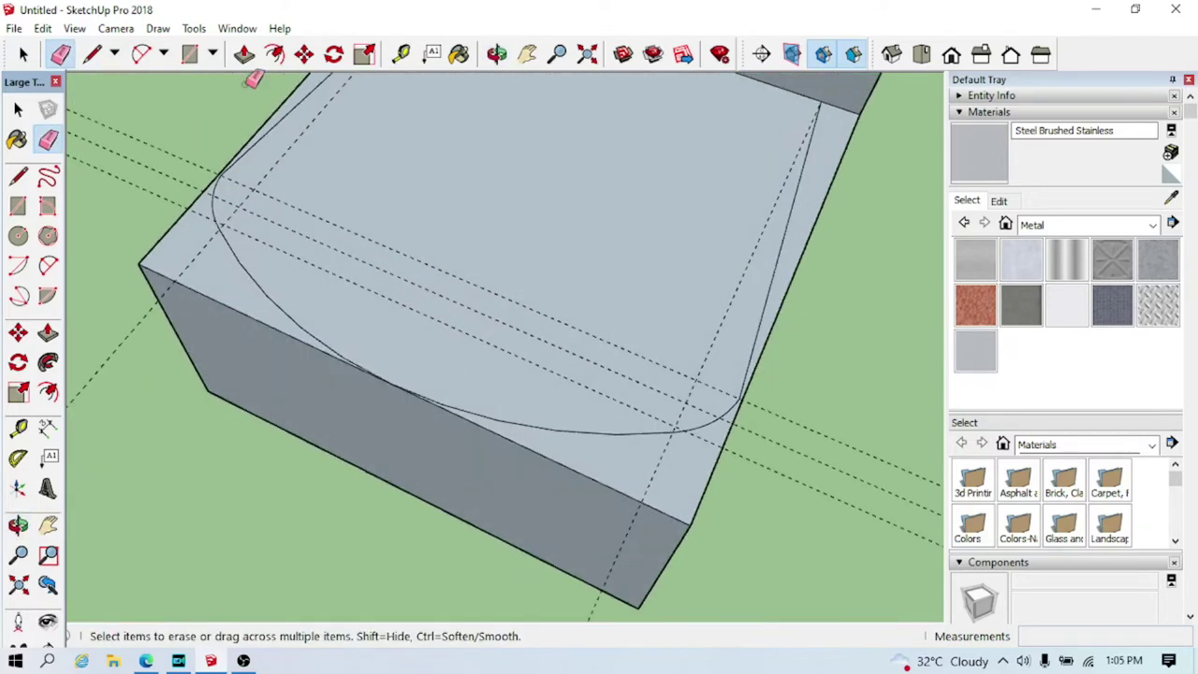
{"action": "left_click", "coordinate": [244, 53]}
Push the corner face outside the curve through the box and erase the leftover faces and edge
{"action": "left_click", "coordinate": [722, 502]}
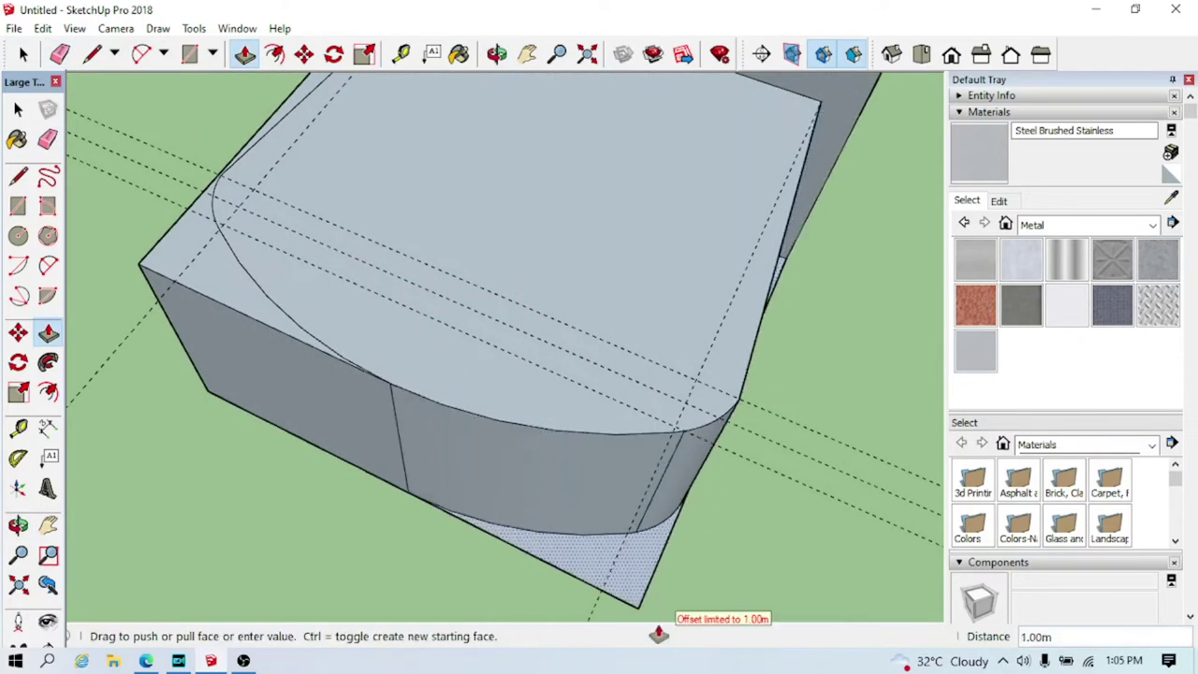
{"action": "middle_click_drag", "start_coordinate": [660, 634], "coordinate": [465, 395]}
{"action": "left_click", "coordinate": [462, 567]}
{"action": "mouse_move", "coordinate": [462, 567]}
{"action": "middle_mouse_down"}
{"action": "mouse_move", "coordinate": [602, 219]}
{"action": "mouse_move", "coordinate": [446, 146]}
{"action": "middle_mouse_up"}
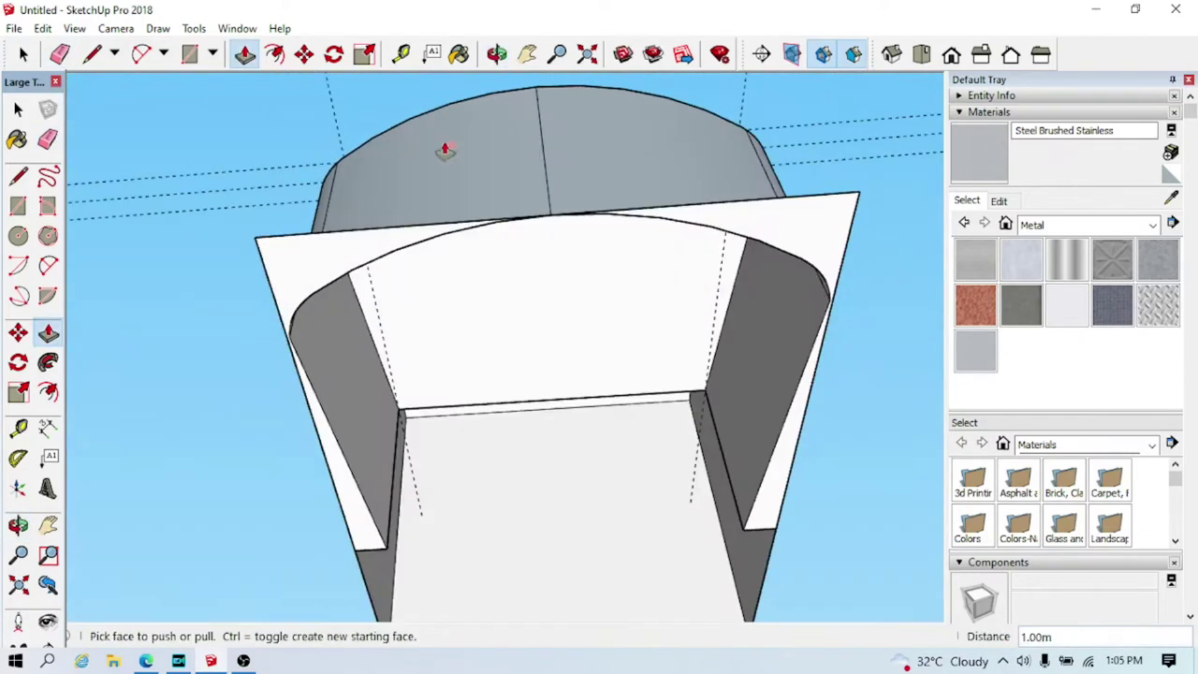
{"action": "key", "text": "e"}
{"action": "left_click", "coordinate": [258, 239]}
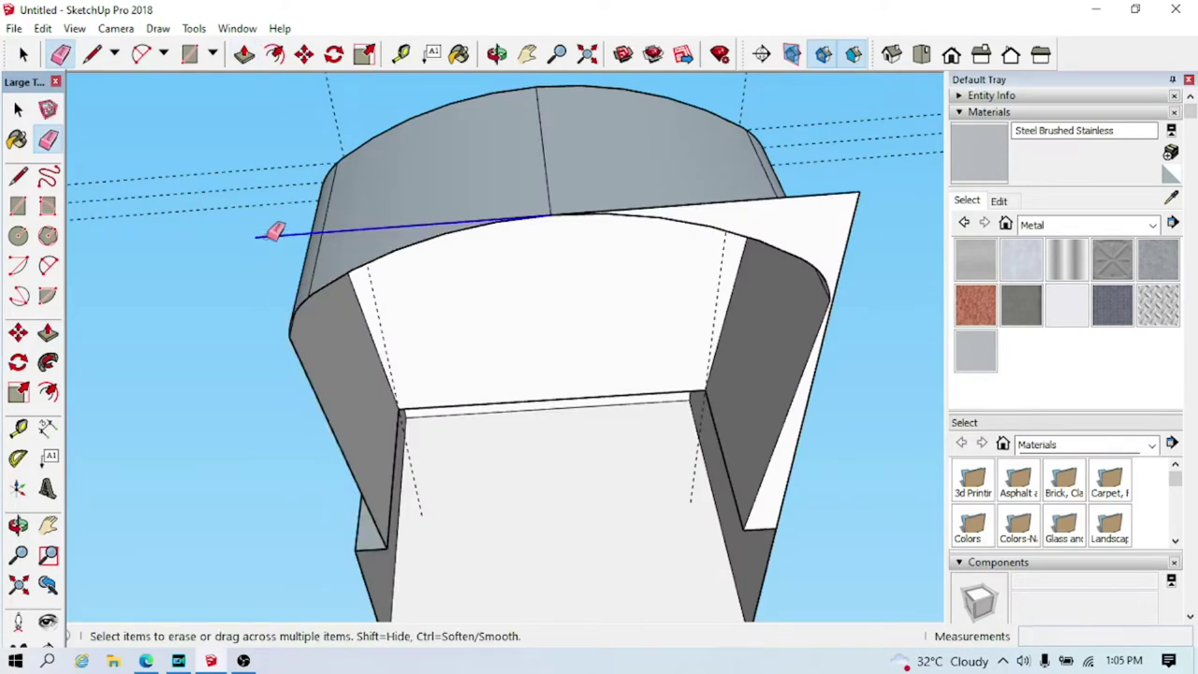
{"action": "left_click", "coordinate": [853, 193]}
{"action": "left_click", "coordinate": [855, 193]}
{"action": "mouse_move", "coordinate": [855, 194]}
{"action": "middle_mouse_down"}
{"action": "mouse_move", "coordinate": [826, 312]}
{"action": "mouse_move", "coordinate": [873, 407]}
{"action": "middle_mouse_up"}
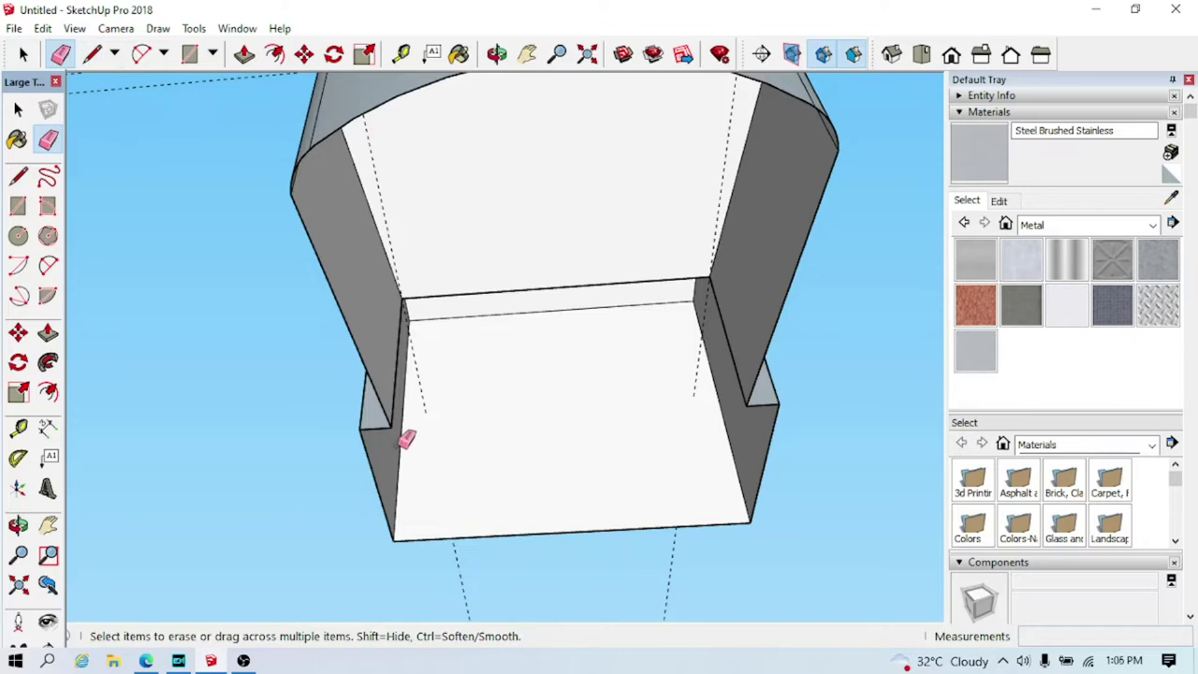
Draw a line along the open bottom edge to close the solid, then view it from above
{"action": "left_click", "coordinate": [92, 54]}
{"action": "left_click", "coordinate": [391, 426]}
{"action": "left_click", "coordinate": [743, 402]}
{"action": "mouse_move", "coordinate": [743, 402]}
{"action": "middle_mouse_down"}
{"action": "mouse_move", "coordinate": [647, 540]}
{"action": "mouse_move", "coordinate": [795, 100]}
{"action": "mouse_move", "coordinate": [347, 161]}
{"action": "middle_mouse_up"}
{"action": "mouse_move", "coordinate": [414, 193]}
{"action": "middle_mouse_down"}
{"action": "mouse_move", "coordinate": [471, 165]}
{"action": "mouse_move", "coordinate": [449, 361]}
{"action": "mouse_move", "coordinate": [335, 286]}
{"action": "mouse_move", "coordinate": [347, 441]}
{"action": "mouse_move", "coordinate": [543, 454]}
{"action": "middle_mouse_up"}
{"action": "left_click", "coordinate": [59, 54]}
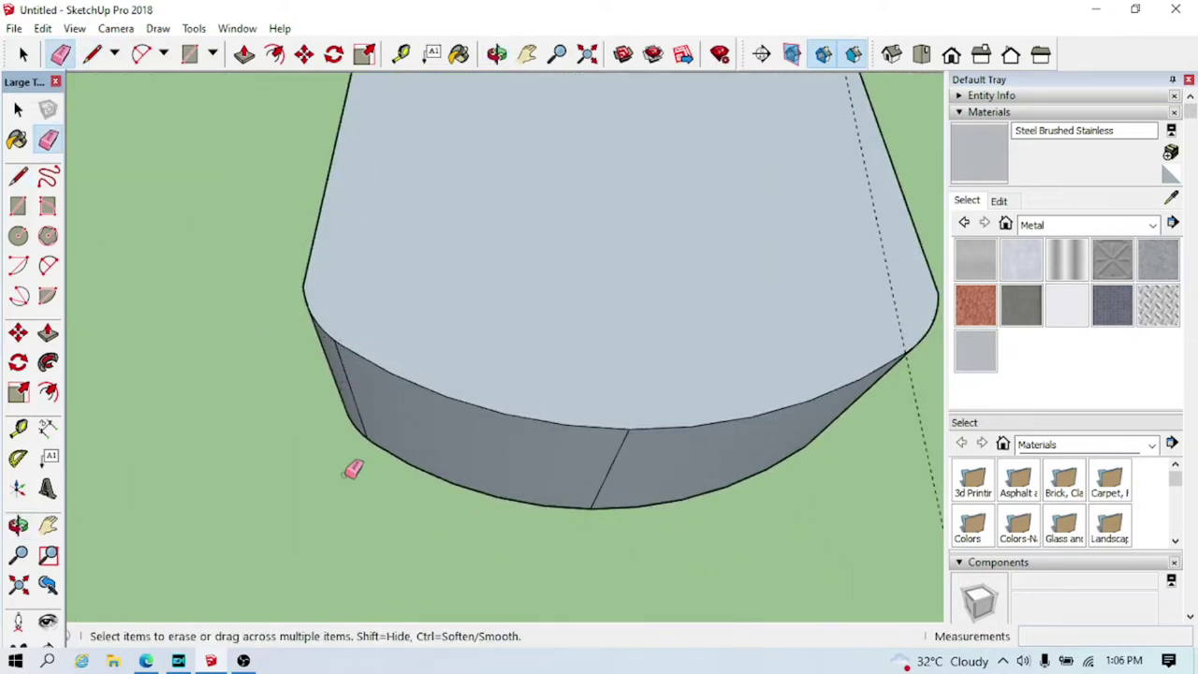
{"action": "scroll", "coordinate": [924, 405], "scroll_direction": "down", "scroll_amount": 3}
{"action": "mouse_move", "coordinate": [895, 433]}
{"action": "middle_mouse_down"}
{"action": "mouse_move", "coordinate": [689, 406]}
{"action": "mouse_move", "coordinate": [768, 312]}
{"action": "mouse_move", "coordinate": [623, 435]}
{"action": "middle_mouse_up"}
{"action": "mouse_move", "coordinate": [284, 197]}
{"action": "middle_mouse_down"}
{"action": "mouse_move", "coordinate": [633, 331]}
{"action": "mouse_move", "coordinate": [419, 203]}
{"action": "middle_mouse_up"}
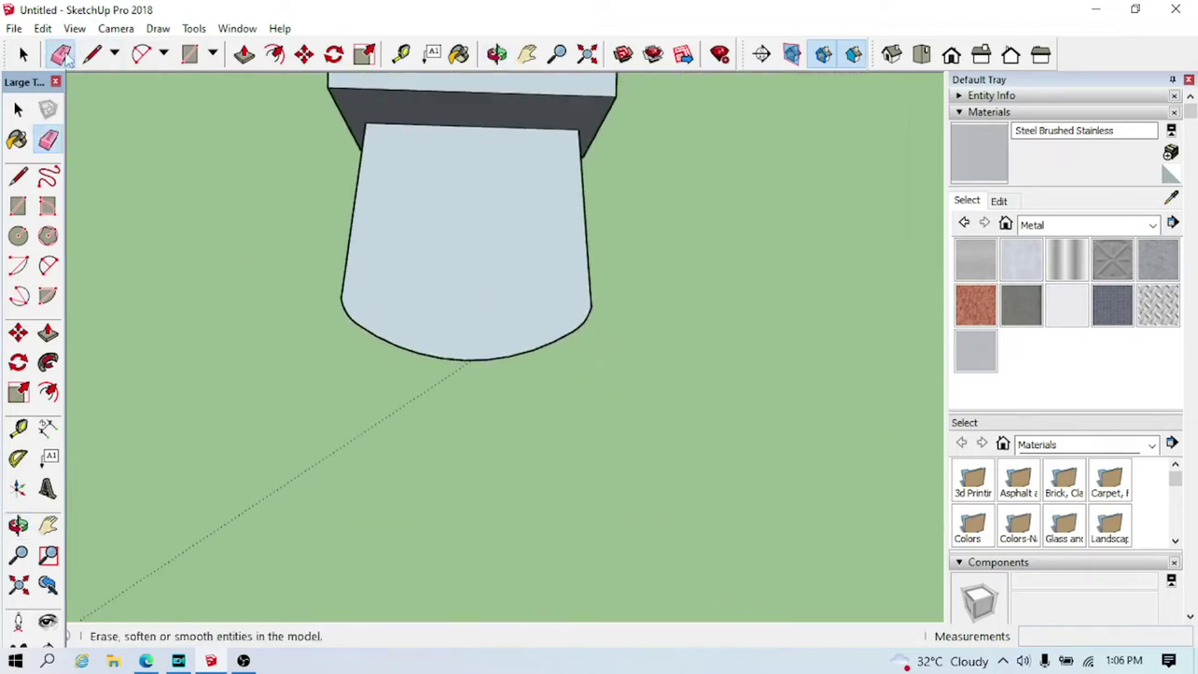
Copy the rounded top face off to the right beside the block
{"action": "key", "text": "space"}
{"action": "left_click", "coordinate": [418, 203]}
{"action": "left_click", "coordinate": [304, 53]}
{"action": "left_click", "coordinate": [542, 297]}
{"action": "key", "text": "ctrl"}
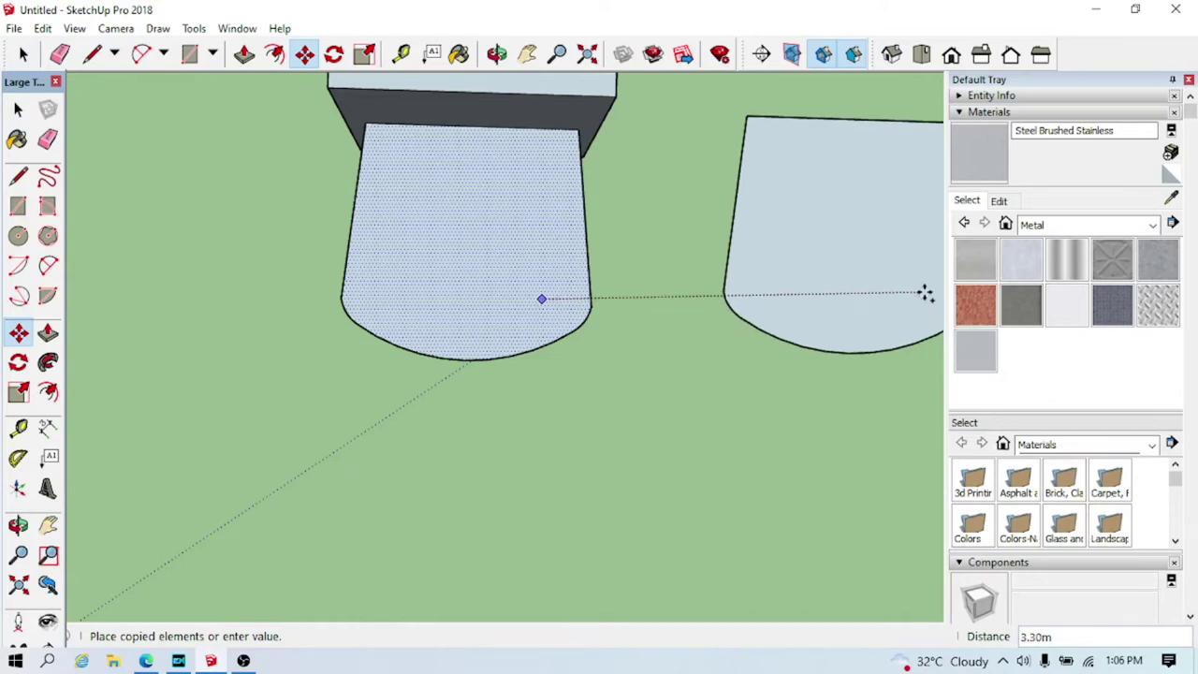
{"action": "left_click", "coordinate": [920, 307]}
{"action": "middle_click_drag", "start_coordinate": [921, 307], "coordinate": [596, 281]}
{"action": "left_click", "coordinate": [596, 281]}
{"action": "mouse_move", "coordinate": [908, 283]}
{"action": "middle_mouse_down"}
{"action": "mouse_move", "coordinate": [620, 277]}
{"action": "mouse_move", "coordinate": [768, 382]}
{"action": "middle_mouse_up"}
{"action": "key", "text": "o"}
{"action": "mouse_move", "coordinate": [767, 383]}
{"action": "left_mouse_down"}
{"action": "mouse_move", "coordinate": [589, 275]}
{"action": "mouse_move", "coordinate": [717, 246]}
{"action": "mouse_move", "coordinate": [473, 208]}
{"action": "mouse_move", "coordinate": [711, 307]}
{"action": "left_mouse_up"}
Place a second copy of the rounded outline beside the first
{"action": "key", "text": "m"}
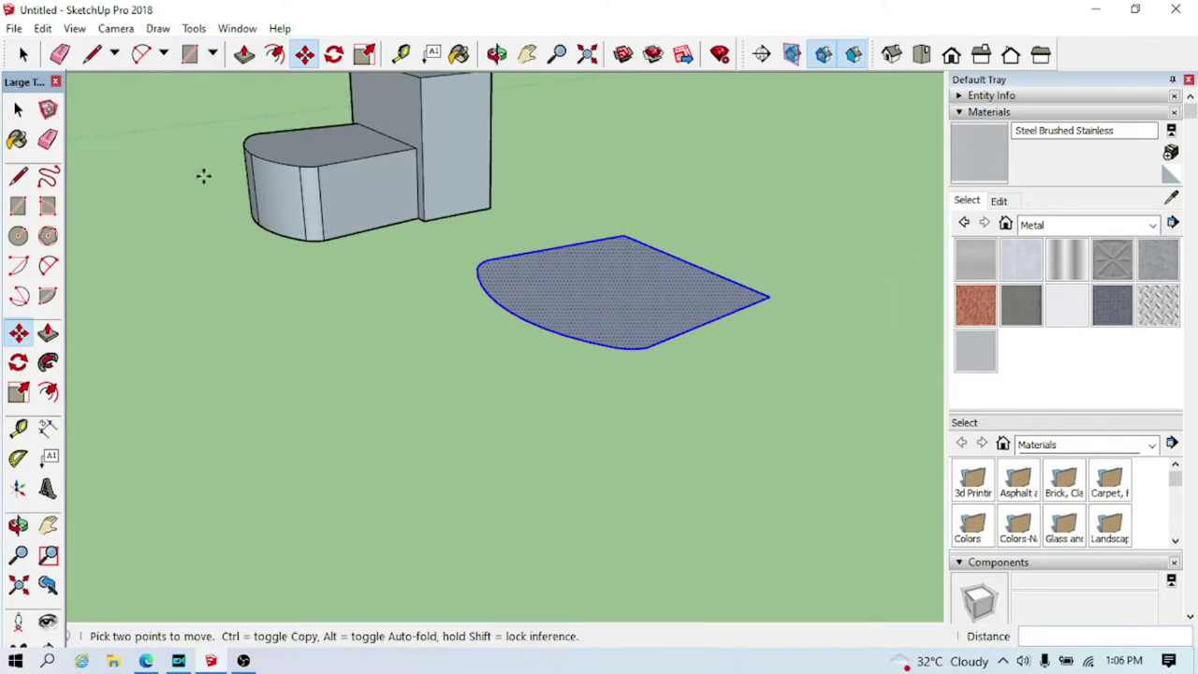
{"action": "middle_click_drag", "start_coordinate": [791, 433], "coordinate": [476, 310]}
{"action": "left_click", "coordinate": [476, 309]}
{"action": "key", "text": "ctrl"}
{"action": "left_click", "coordinate": [809, 428]}
{"action": "mouse_move", "coordinate": [633, 388]}
{"action": "middle_mouse_down"}
{"action": "mouse_move", "coordinate": [492, 215]}
{"action": "mouse_move", "coordinate": [193, 324]}
{"action": "mouse_move", "coordinate": [455, 347]}
{"action": "mouse_move", "coordinate": [562, 508]}
{"action": "mouse_move", "coordinate": [415, 549]}
{"action": "mouse_move", "coordinate": [495, 561]}
{"action": "mouse_move", "coordinate": [524, 524]}
{"action": "middle_mouse_up"}
{"action": "left_click", "coordinate": [244, 53]}
Pull the nearer copied outline up 0.10 m into a thin slab
{"action": "middle_click_drag", "start_coordinate": [357, 489], "coordinate": [136, 324]}
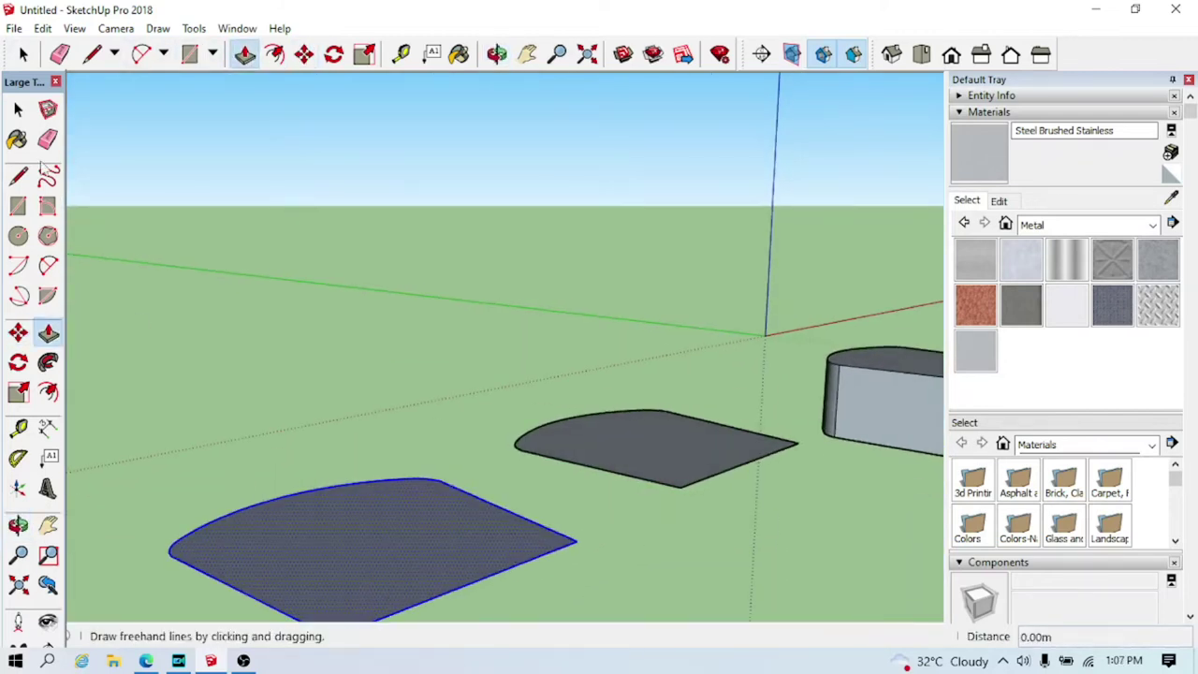
{"action": "key", "text": "space"}
{"action": "left_click", "coordinate": [244, 53]}
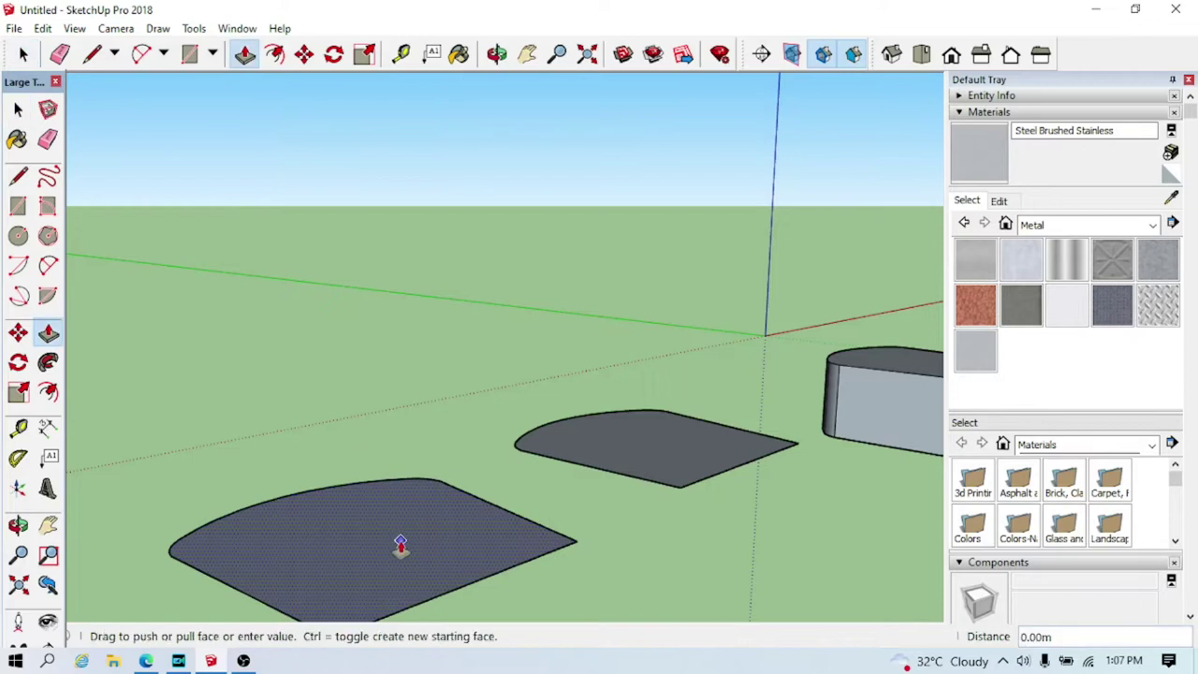
{"action": "left_click", "coordinate": [401, 545]}
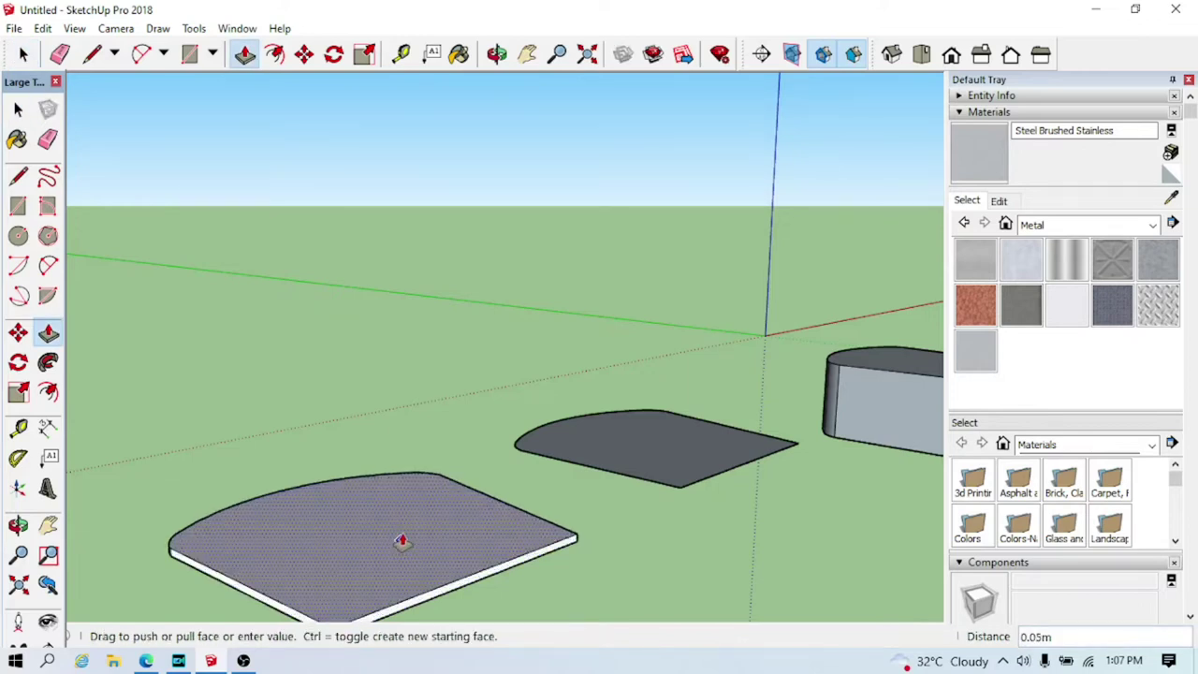
{"action": "mouse_move", "coordinate": [402, 534]}
{"action": "middle_mouse_down"}
{"action": "mouse_move", "coordinate": [486, 506]}
{"action": "mouse_move", "coordinate": [265, 460]}
{"action": "middle_mouse_up"}
{"action": "scroll", "coordinate": [305, 420], "scroll_direction": "down", "scroll_amount": 3}
{"action": "scroll", "coordinate": [262, 425], "scroll_direction": "up", "scroll_amount": 2}
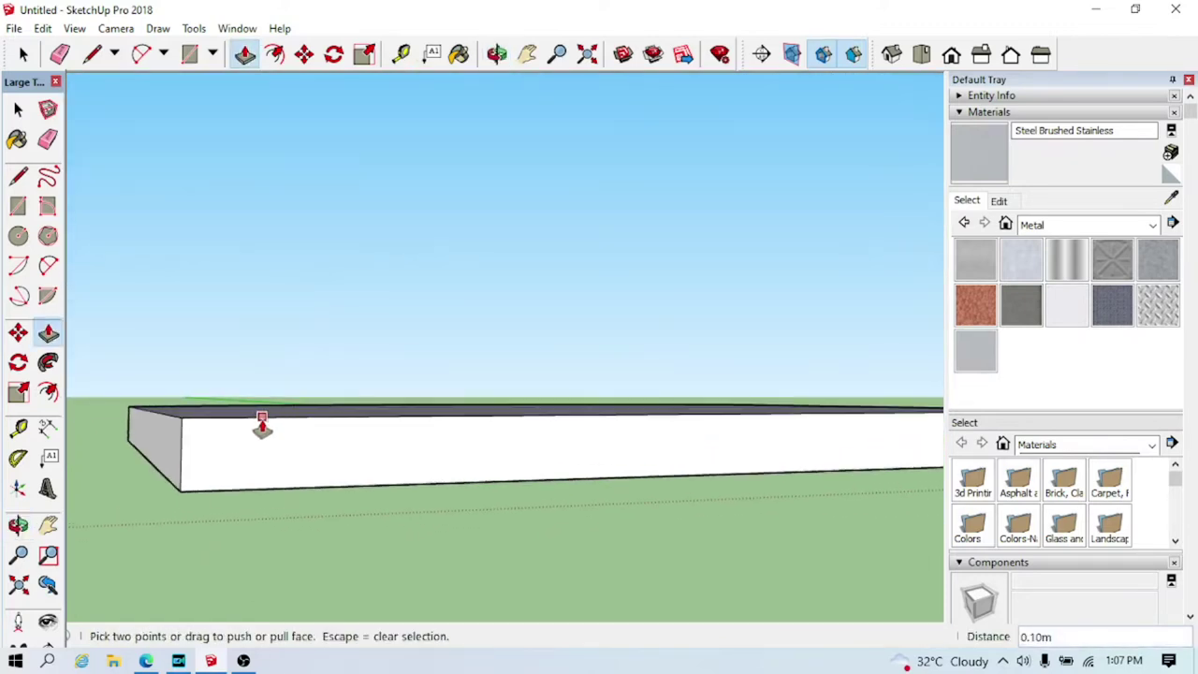
{"action": "mouse_move", "coordinate": [264, 428]}
{"action": "middle_mouse_down"}
{"action": "mouse_move", "coordinate": [278, 534]}
{"action": "mouse_move", "coordinate": [262, 393]}
{"action": "middle_mouse_up"}
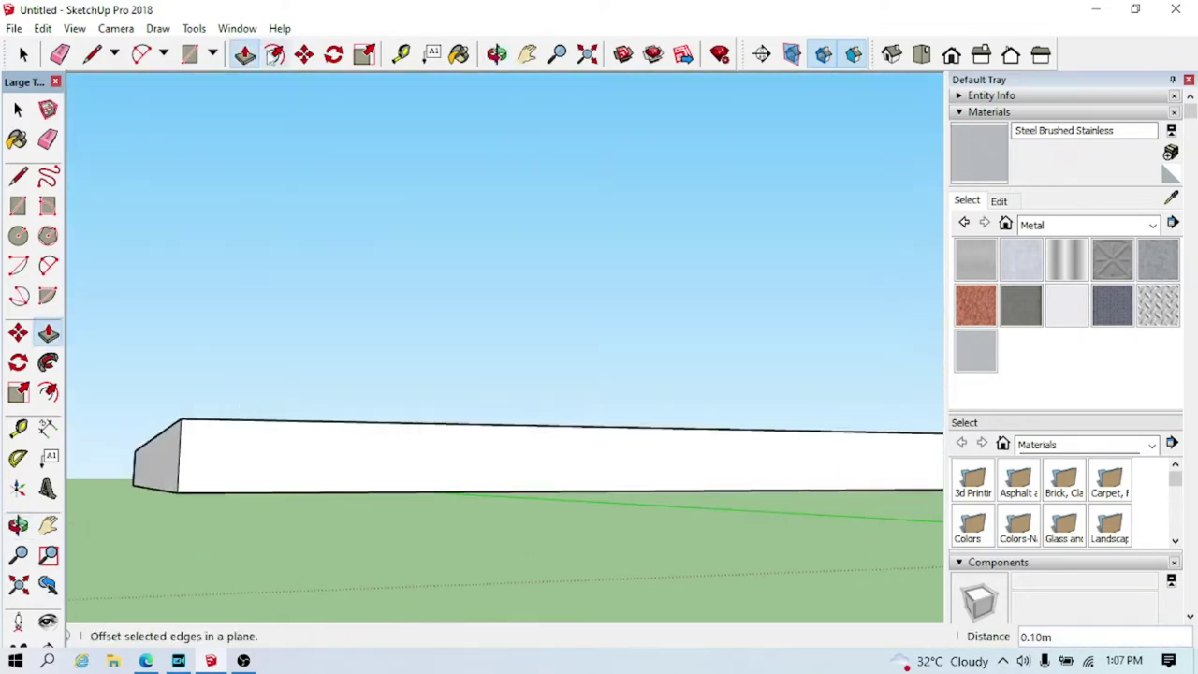
Place a vertical guide near the slab's end, measured from its end corner
{"action": "left_click", "coordinate": [140, 54]}
{"action": "mouse_move", "coordinate": [266, 473]}
{"action": "middle_mouse_down"}
{"action": "mouse_move", "coordinate": [214, 487]}
{"action": "mouse_move", "coordinate": [234, 477]}
{"action": "middle_mouse_up"}
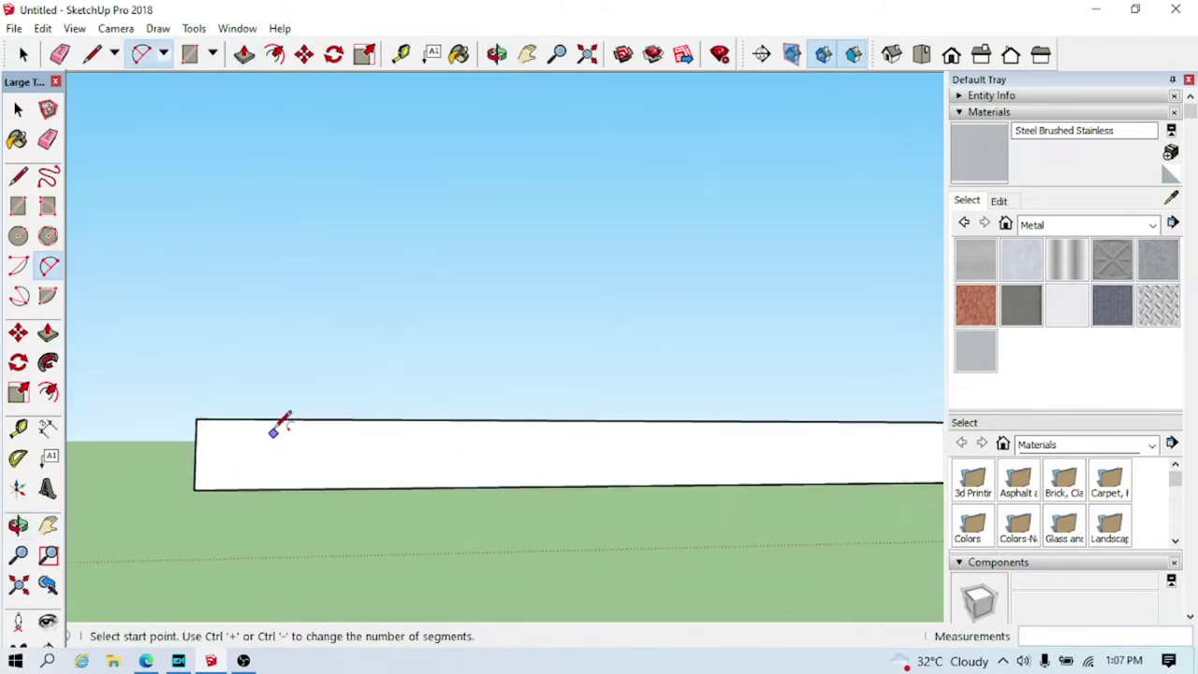
{"action": "left_click", "coordinate": [402, 56]}
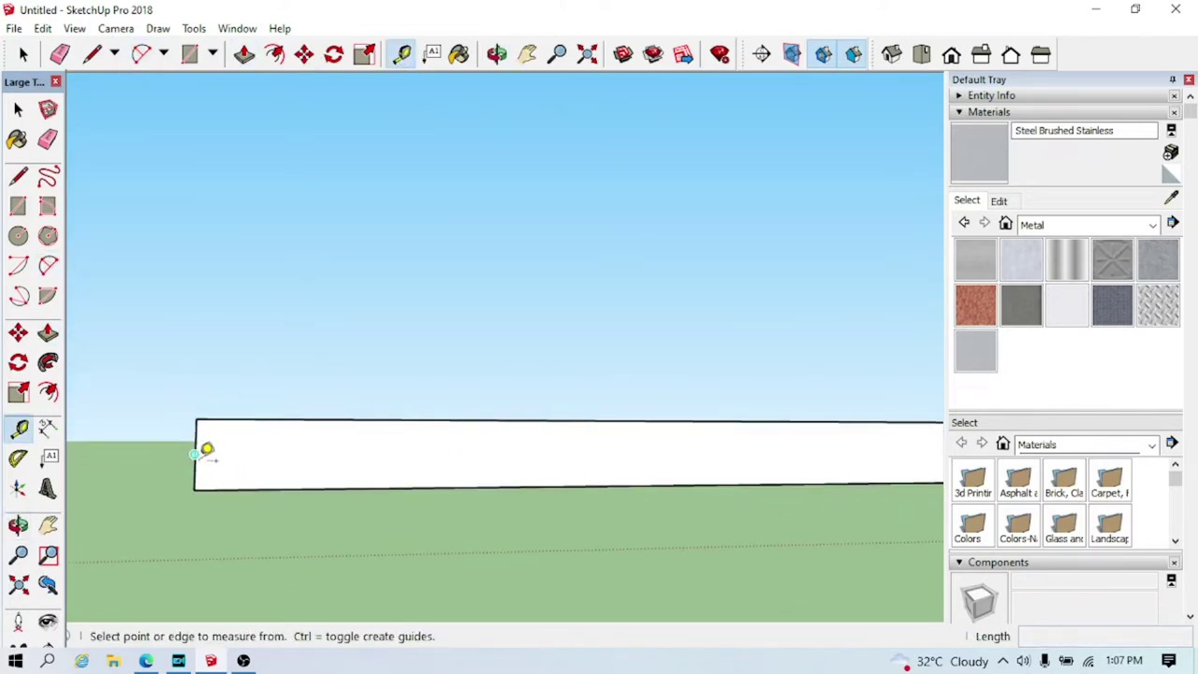
{"action": "left_click", "coordinate": [195, 439]}
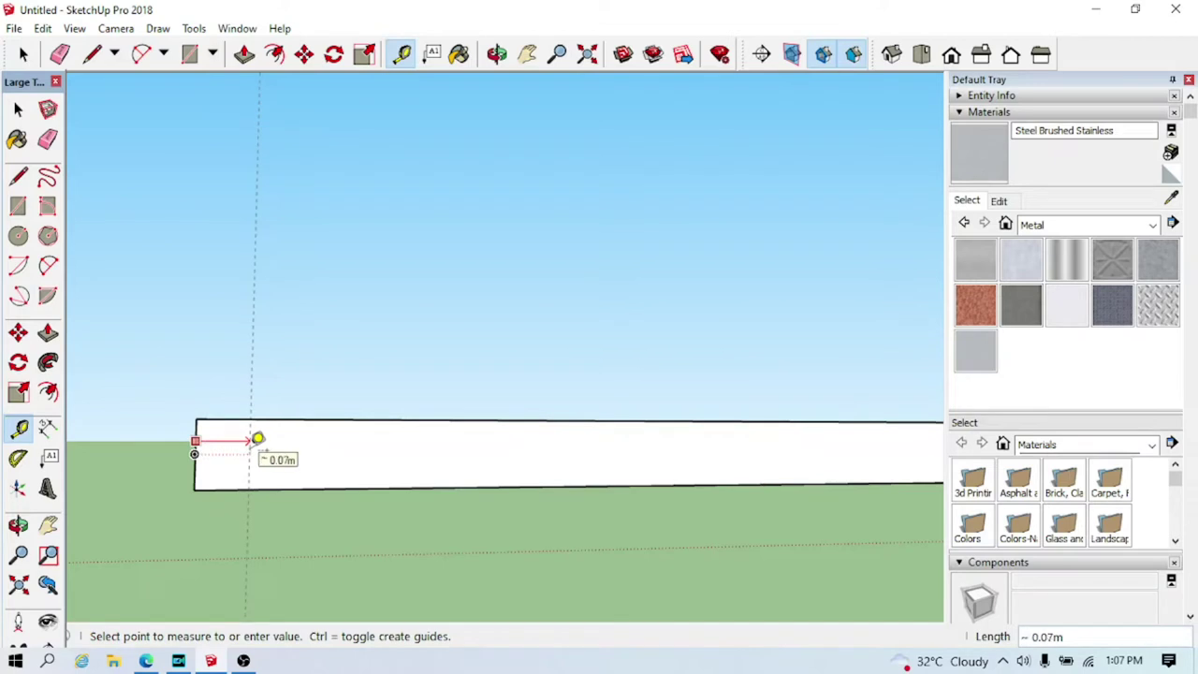
{"action": "left_click", "coordinate": [258, 439]}
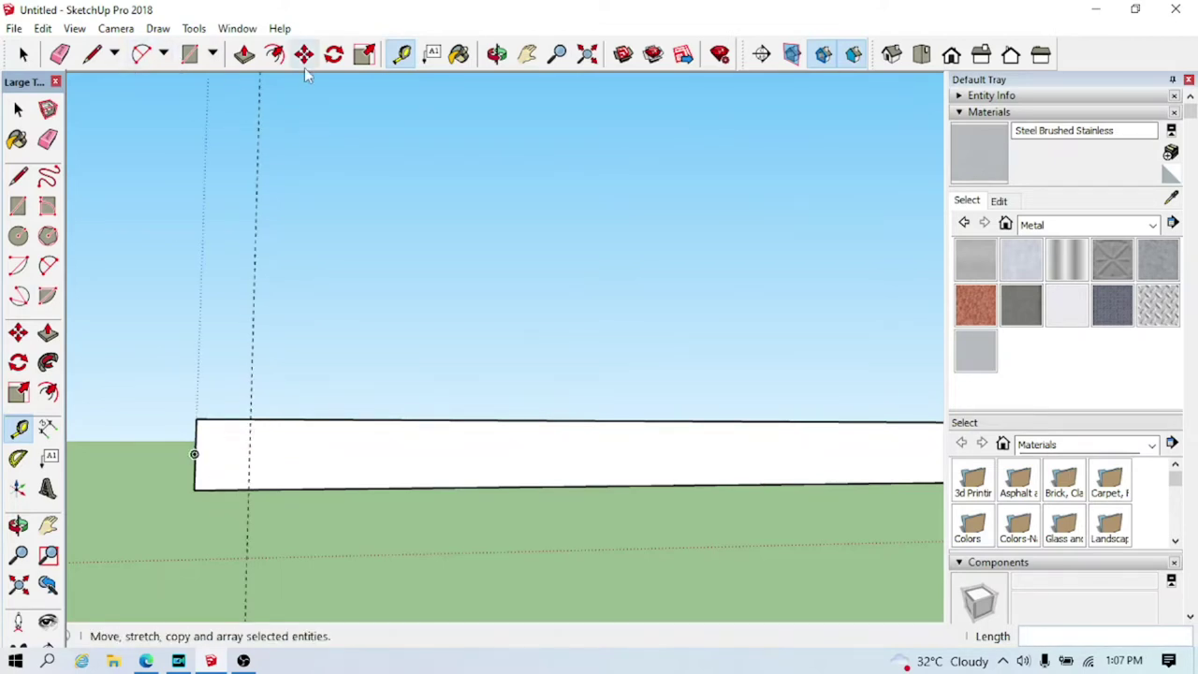
Draw two arcs on the slab's end face forming its rounded edge profile
{"action": "left_click", "coordinate": [140, 53]}
{"action": "left_click", "coordinate": [250, 419]}
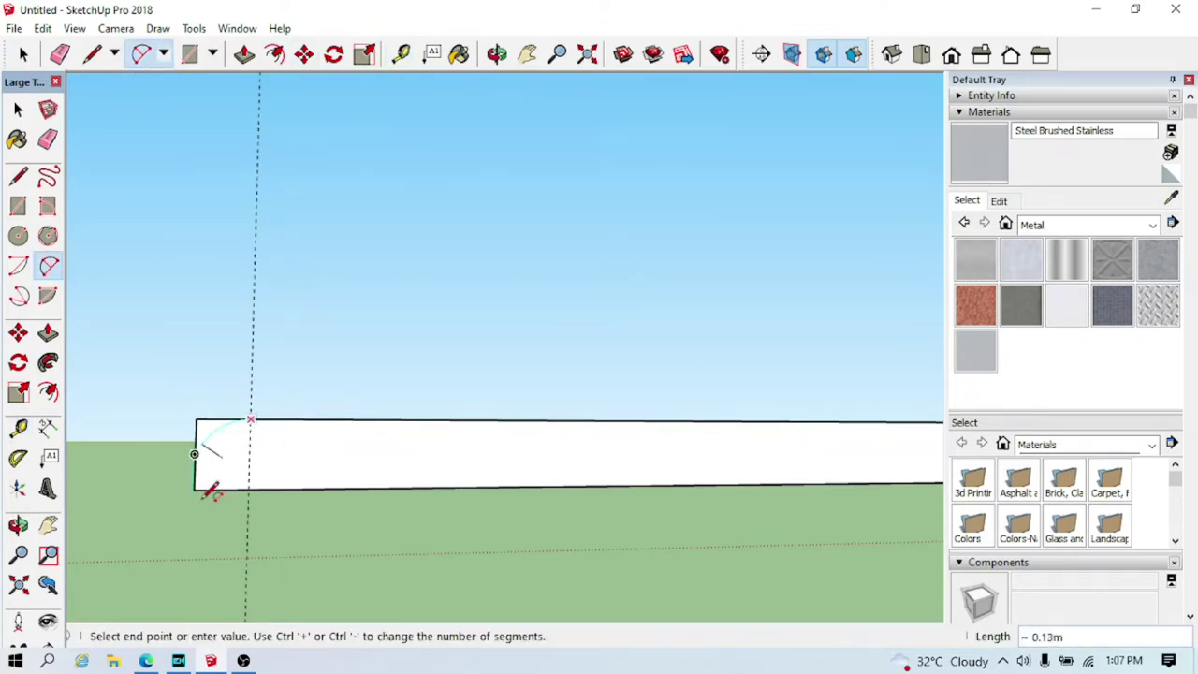
{"action": "left_click", "coordinate": [196, 487]}
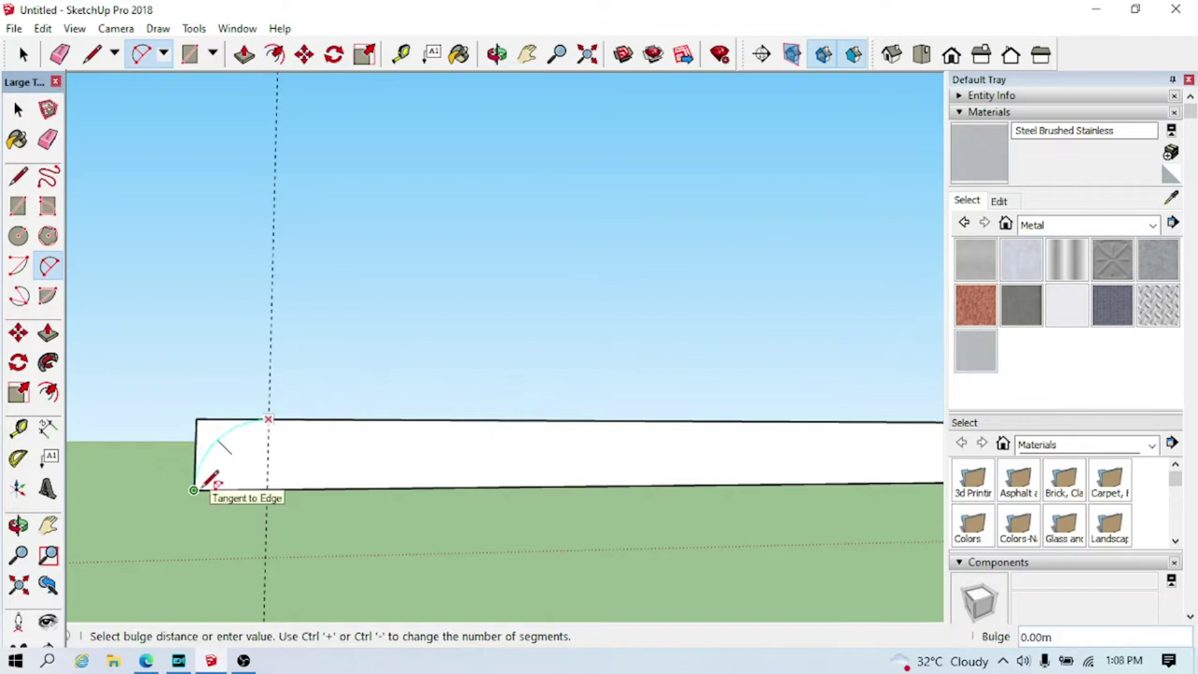
{"action": "left_click", "coordinate": [210, 479]}
{"action": "scroll", "coordinate": [286, 421], "scroll_direction": "up", "scroll_amount": 3}
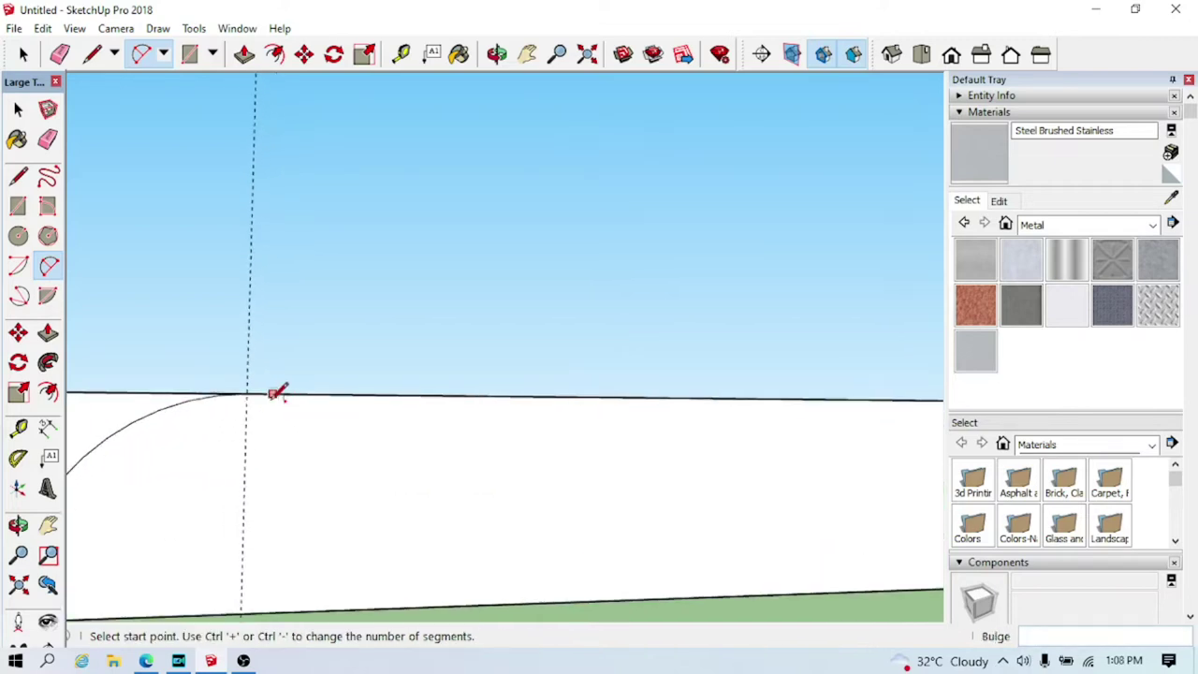
{"action": "scroll", "coordinate": [243, 524], "scroll_direction": "down", "scroll_amount": 2}
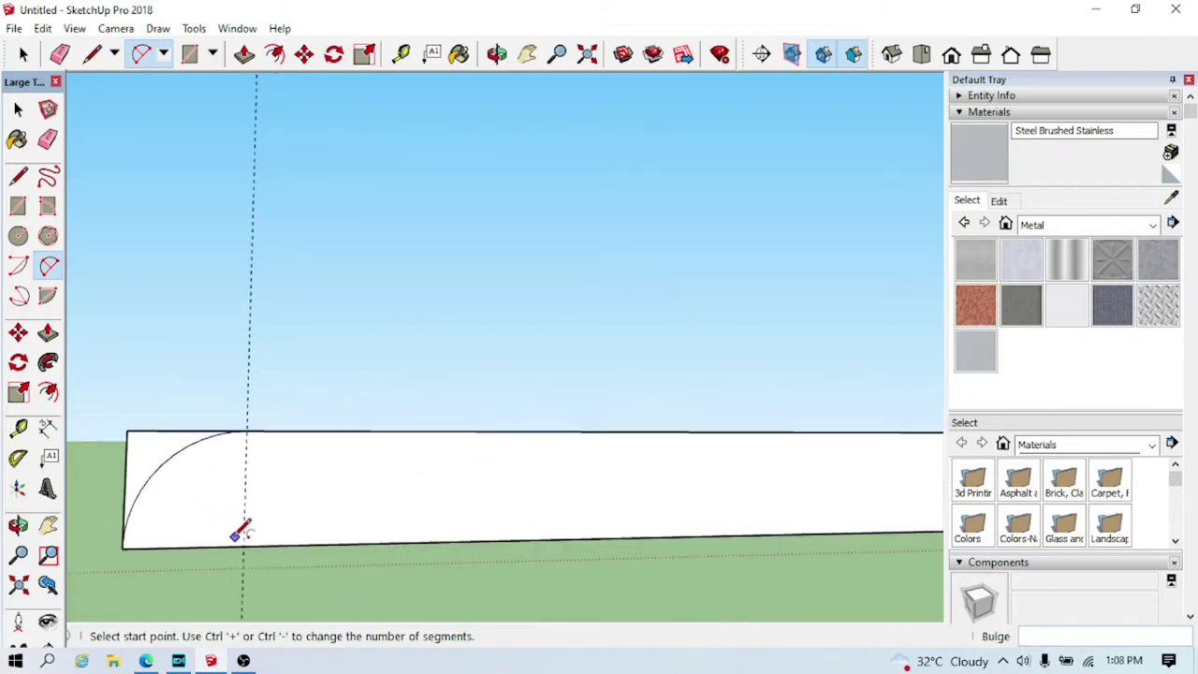
{"action": "left_click", "coordinate": [141, 489]}
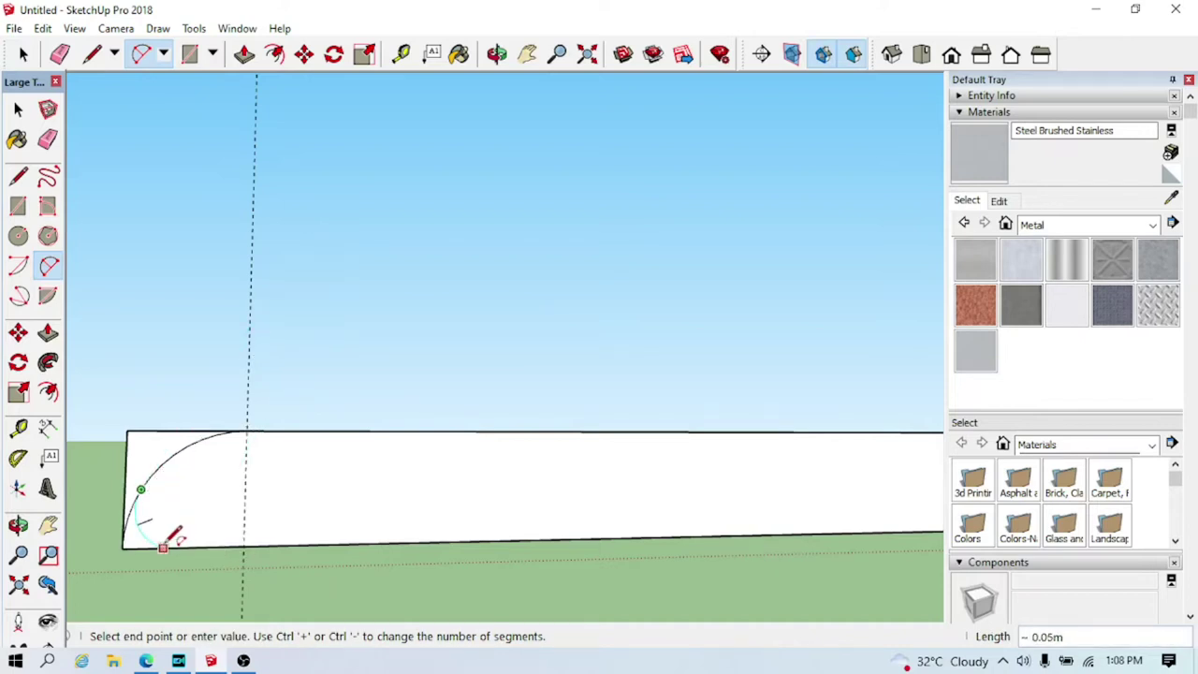
{"action": "left_click", "coordinate": [164, 548]}
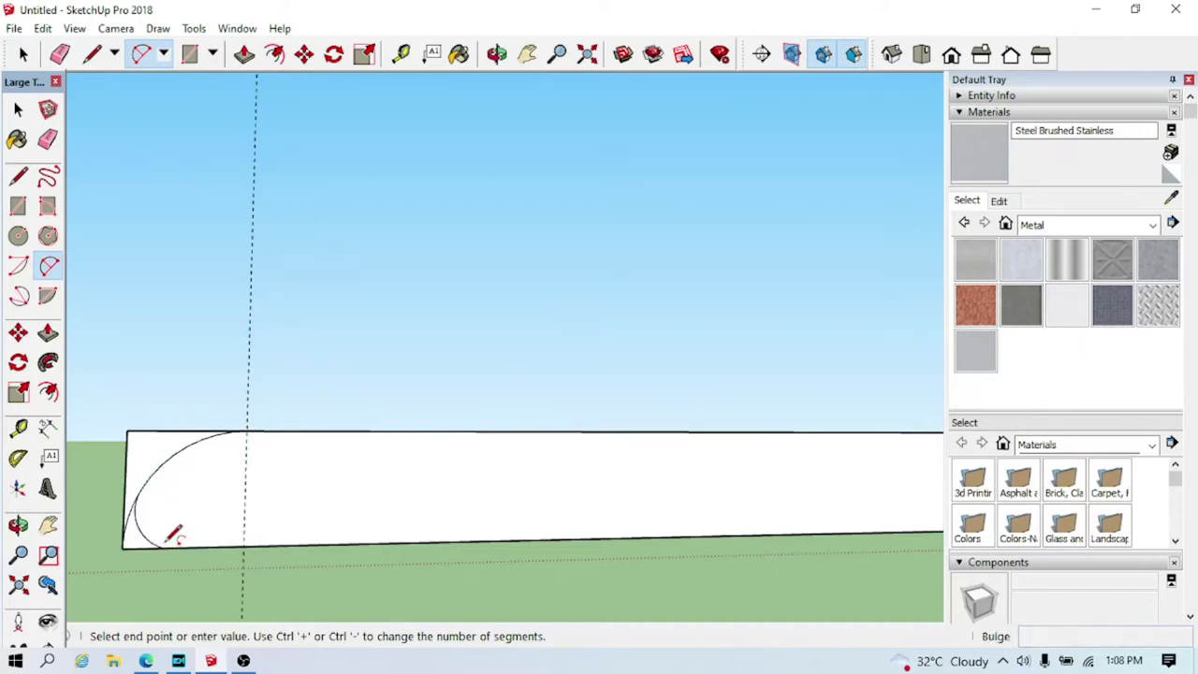
{"action": "middle_click_drag", "start_coordinate": [173, 534], "coordinate": [169, 594]}
{"action": "left_click", "coordinate": [60, 53]}
{"action": "mouse_move", "coordinate": [152, 503]}
{"action": "middle_mouse_down"}
{"action": "mouse_move", "coordinate": [156, 529]}
{"action": "mouse_move", "coordinate": [256, 514]}
{"action": "mouse_move", "coordinate": [294, 540]}
{"action": "mouse_move", "coordinate": [348, 177]}
{"action": "mouse_move", "coordinate": [338, 234]}
{"action": "middle_mouse_up"}
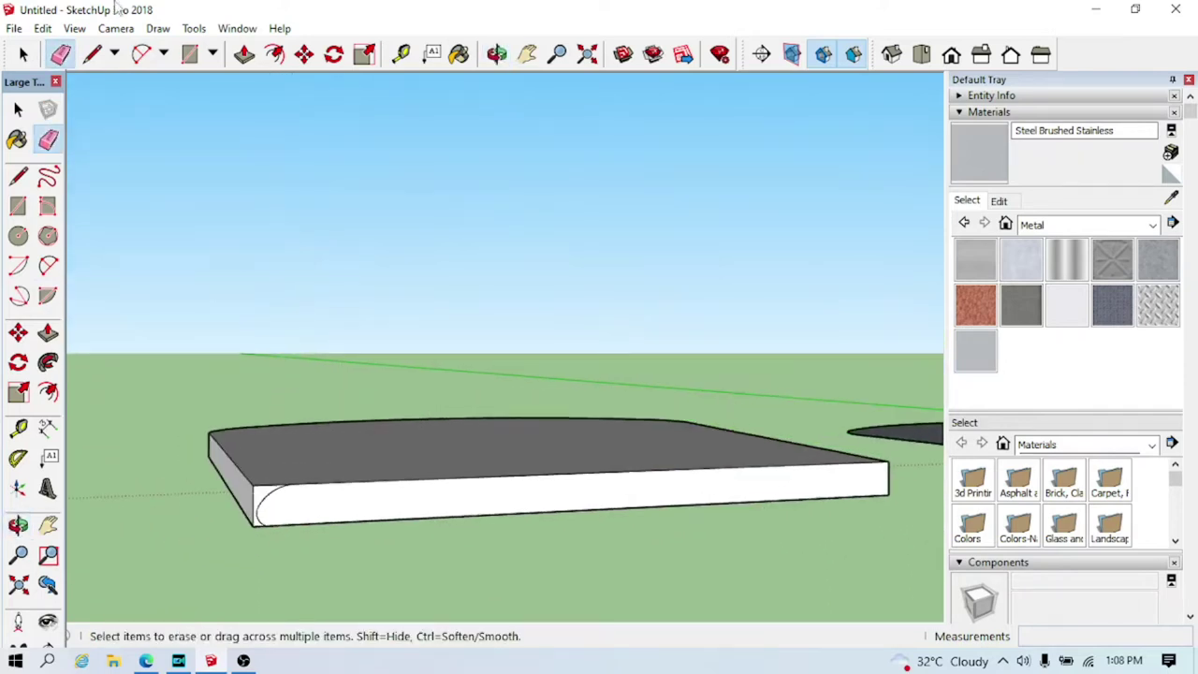
Sweep the rounded end profile along the slab's top edges with Follow Me, then inspect the underside
{"action": "left_click", "coordinate": [48, 362]}
{"action": "scroll", "coordinate": [262, 517], "scroll_direction": "up", "scroll_amount": 1}
{"action": "left_click", "coordinate": [253, 482]}
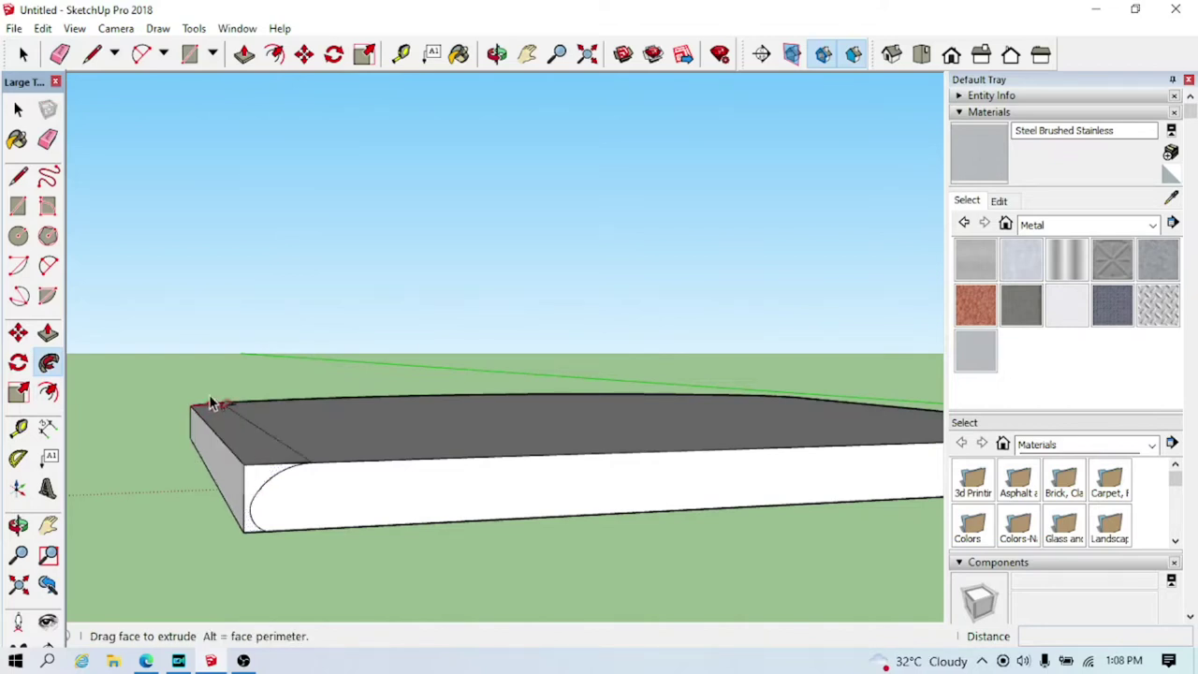
{"action": "mouse_move", "coordinate": [289, 409]}
{"action": "middle_mouse_down"}
{"action": "mouse_move", "coordinate": [268, 476]}
{"action": "mouse_move", "coordinate": [158, 401]}
{"action": "mouse_move", "coordinate": [206, 422]}
{"action": "mouse_move", "coordinate": [230, 419]}
{"action": "mouse_move", "coordinate": [232, 402]}
{"action": "middle_mouse_up"}
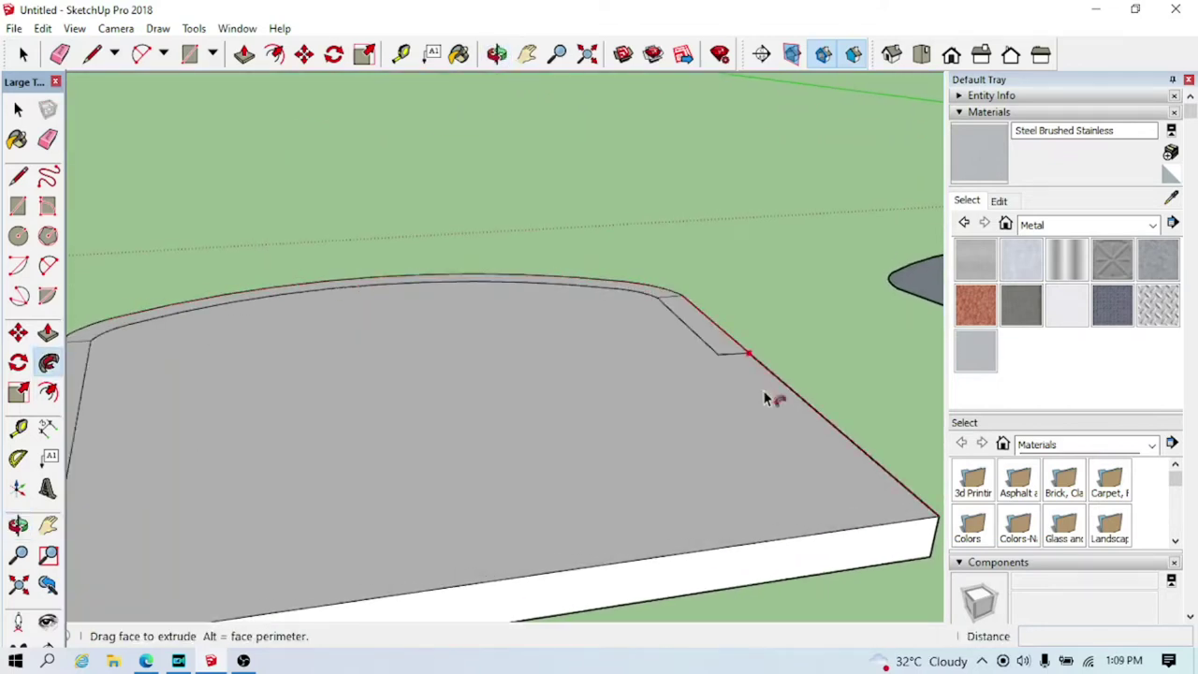
{"action": "scroll", "coordinate": [681, 565], "scroll_direction": "down", "scroll_amount": 3}
{"action": "scroll", "coordinate": [609, 556], "scroll_direction": "down", "scroll_amount": 1}
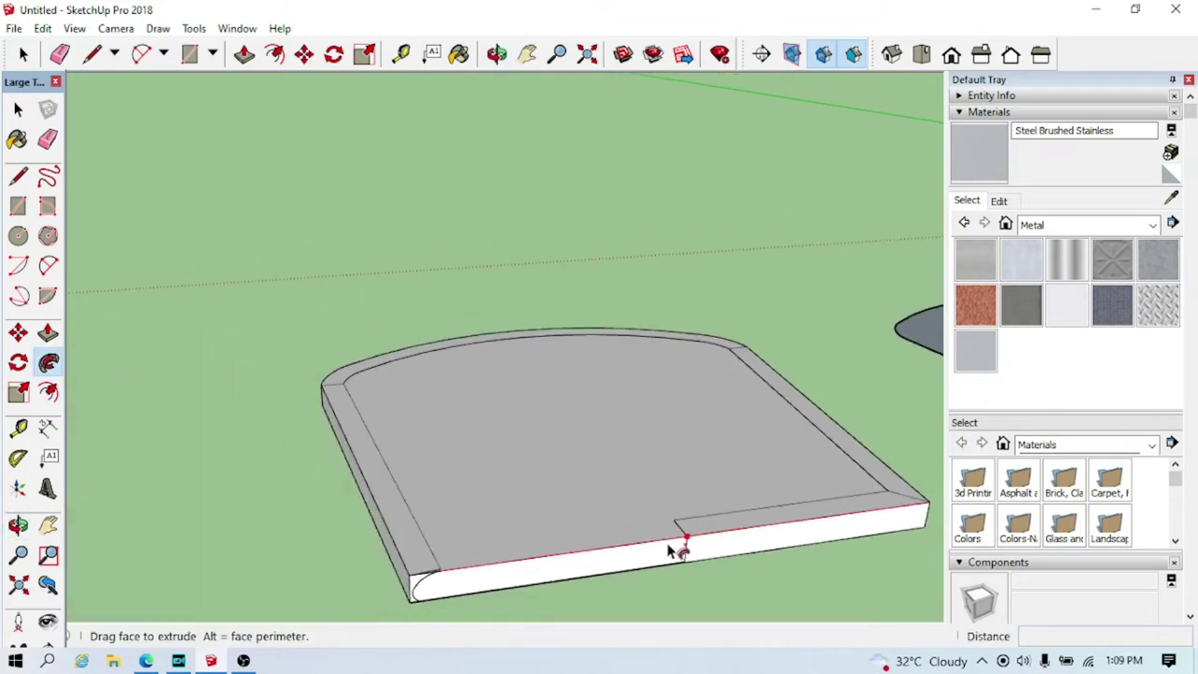
{"action": "mouse_move", "coordinate": [418, 586]}
{"action": "middle_mouse_down"}
{"action": "mouse_move", "coordinate": [660, 380]}
{"action": "mouse_move", "coordinate": [542, 321]}
{"action": "mouse_move", "coordinate": [650, 427]}
{"action": "mouse_move", "coordinate": [633, 396]}
{"action": "mouse_move", "coordinate": [557, 352]}
{"action": "middle_mouse_up"}
{"action": "mouse_move", "coordinate": [412, 314]}
{"action": "middle_mouse_down"}
{"action": "mouse_move", "coordinate": [400, 305]}
{"action": "mouse_move", "coordinate": [468, 383]}
{"action": "middle_mouse_up"}
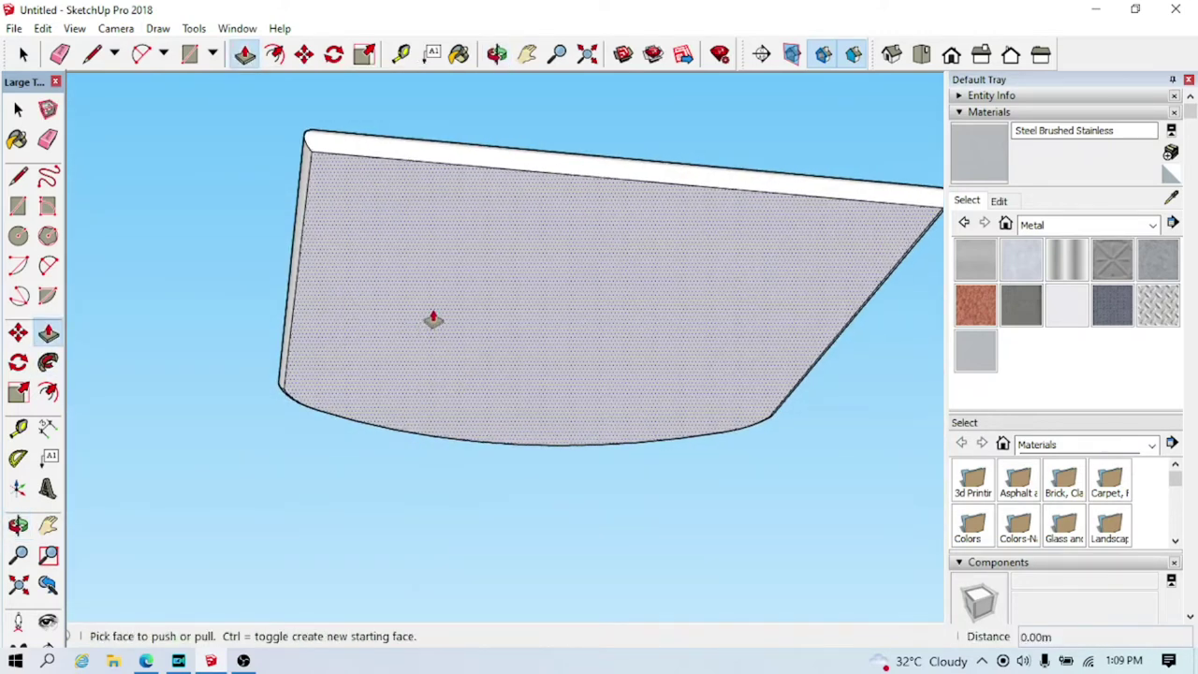
Inset an outline on the panel face and push the inset face slightly inward
{"action": "left_click", "coordinate": [401, 54]}
{"action": "key", "text": "f"}
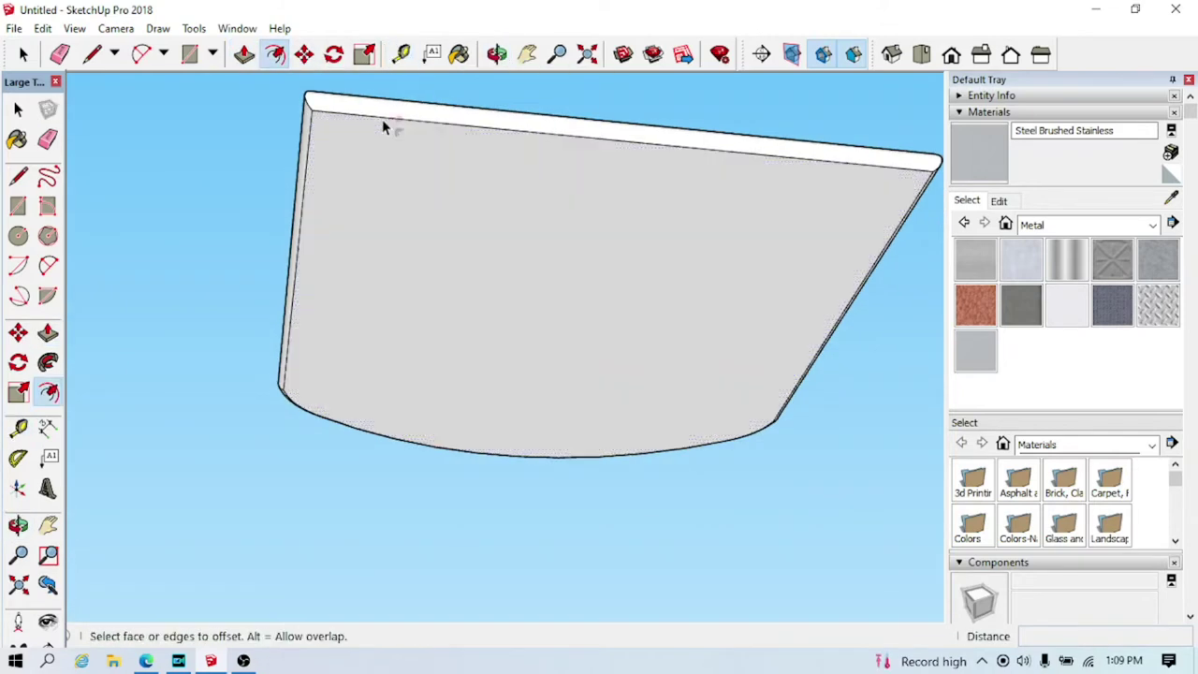
{"action": "left_click", "coordinate": [323, 202]}
{"action": "mouse_move", "coordinate": [518, 299]}
{"action": "middle_mouse_down"}
{"action": "mouse_move", "coordinate": [502, 361]}
{"action": "mouse_move", "coordinate": [455, 377]}
{"action": "middle_mouse_up"}
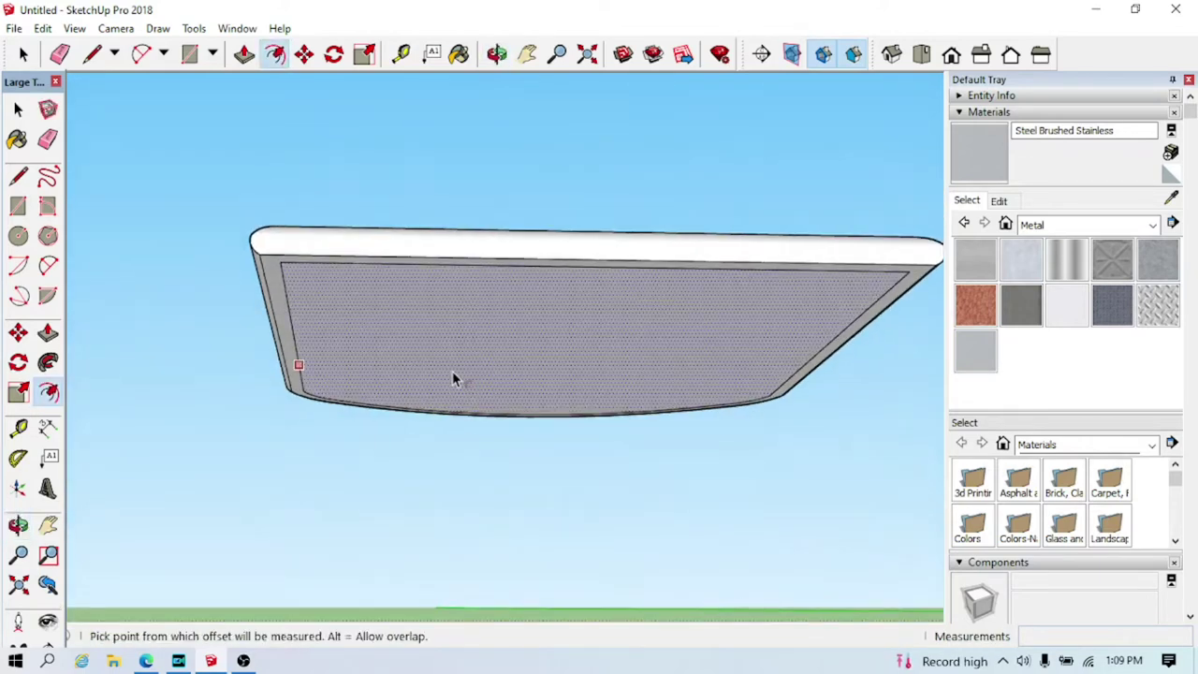
{"action": "key", "text": "p"}
{"action": "left_click", "coordinate": [516, 349]}
{"action": "mouse_move", "coordinate": [517, 344]}
{"action": "middle_mouse_down"}
{"action": "mouse_move", "coordinate": [548, 508]}
{"action": "mouse_move", "coordinate": [468, 420]}
{"action": "mouse_move", "coordinate": [663, 459]}
{"action": "mouse_move", "coordinate": [665, 428]}
{"action": "mouse_move", "coordinate": [628, 455]}
{"action": "mouse_move", "coordinate": [684, 377]}
{"action": "mouse_move", "coordinate": [674, 235]}
{"action": "mouse_move", "coordinate": [516, 386]}
{"action": "mouse_move", "coordinate": [543, 262]}
{"action": "mouse_move", "coordinate": [671, 265]}
{"action": "middle_mouse_up"}
Delete the stray right-hand face
{"action": "key", "text": "space"}
{"action": "left_click", "coordinate": [818, 316]}
{"action": "right_click", "coordinate": [818, 315]}
{"action": "right_click", "coordinate": [783, 321]}
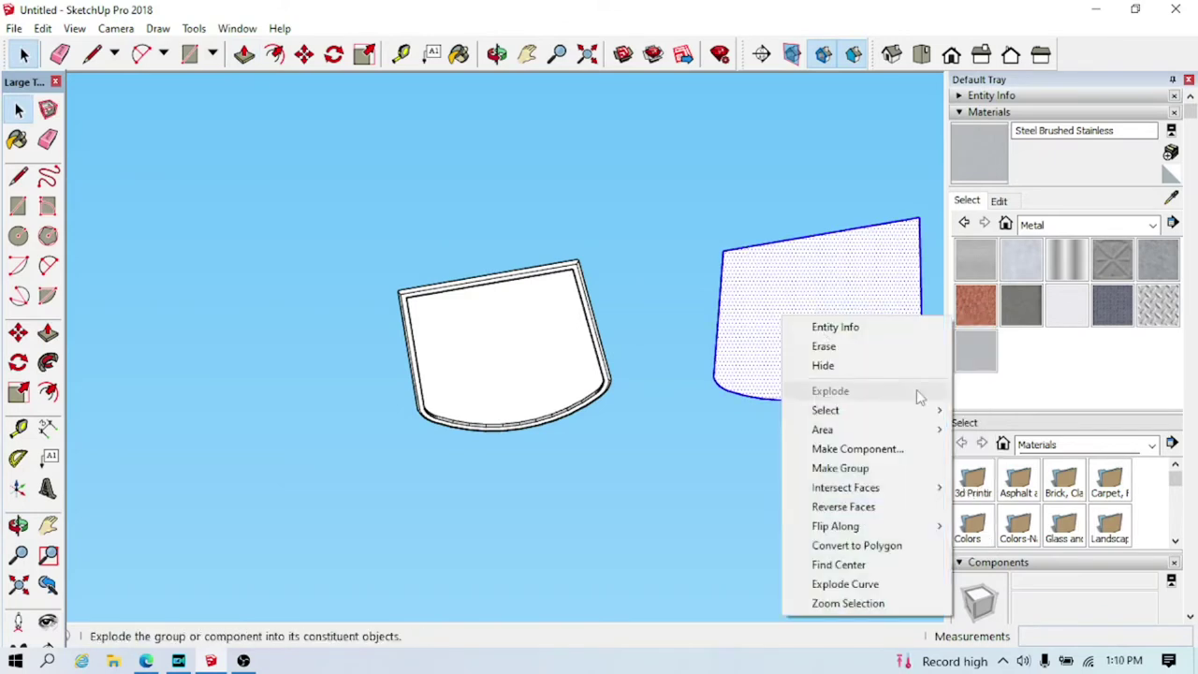
{"action": "left_click", "coordinate": [816, 345]}
Copy the remaining left face to the right of the original with Move+Ctrl
{"action": "left_click", "coordinate": [529, 356]}
{"action": "key", "text": "ctrl"}
{"action": "left_click", "coordinate": [490, 347]}
{"action": "left_click", "coordinate": [763, 335]}
{"action": "mouse_move", "coordinate": [767, 337]}
{"action": "middle_mouse_down"}
{"action": "mouse_move", "coordinate": [642, 529]}
{"action": "mouse_move", "coordinate": [660, 503]}
{"action": "mouse_move", "coordinate": [660, 564]}
{"action": "mouse_move", "coordinate": [636, 490]}
{"action": "mouse_move", "coordinate": [663, 356]}
{"action": "mouse_move", "coordinate": [716, 328]}
{"action": "mouse_move", "coordinate": [648, 487]}
{"action": "mouse_move", "coordinate": [637, 464]}
{"action": "middle_mouse_up"}
{"action": "scroll", "coordinate": [650, 496], "scroll_direction": "up", "scroll_amount": 2}
{"action": "scroll", "coordinate": [651, 477], "scroll_direction": "up", "scroll_amount": 3}
{"action": "mouse_move", "coordinate": [649, 512]}
{"action": "middle_mouse_down"}
{"action": "mouse_move", "coordinate": [701, 452]}
{"action": "mouse_move", "coordinate": [674, 468]}
{"action": "middle_mouse_up"}
Extrude the copied face upward 0.03m into a thin flat slab
{"action": "left_click", "coordinate": [245, 53]}
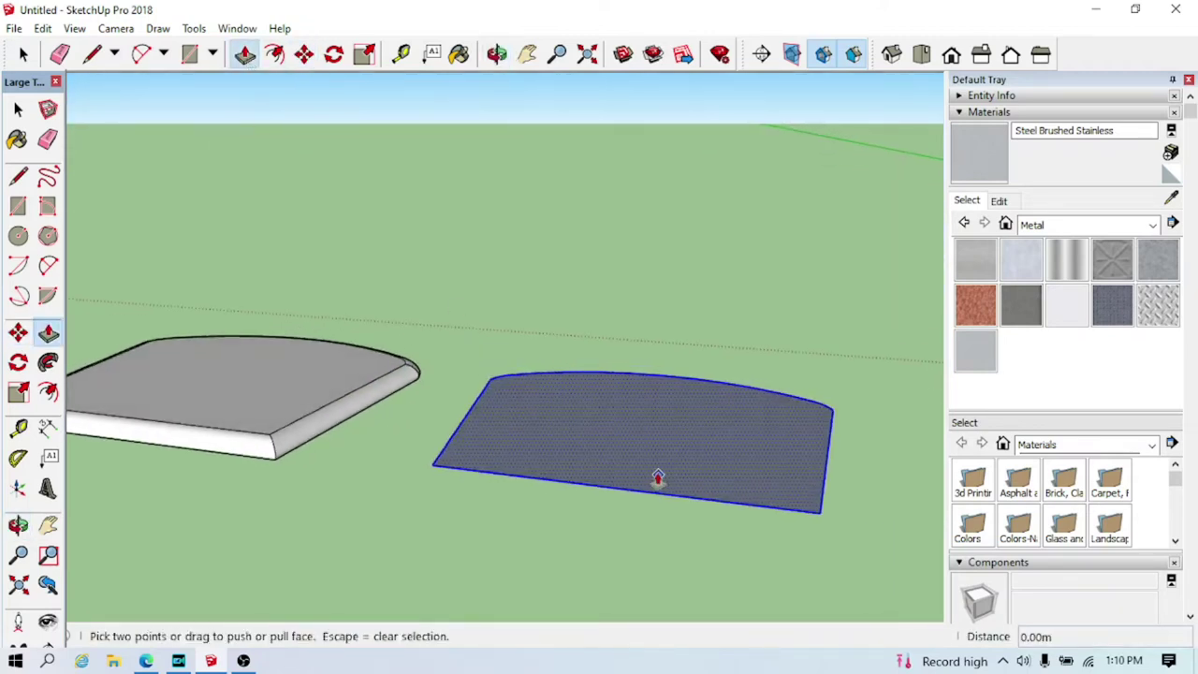
{"action": "left_click_drag", "start_coordinate": [664, 496], "coordinate": [647, 440]}
{"action": "middle_click_drag", "start_coordinate": [647, 439], "coordinate": [649, 440]}
{"action": "scroll", "coordinate": [508, 437], "scroll_direction": "up", "scroll_amount": 3}
{"action": "key", "text": "e"}
{"action": "mouse_move", "coordinate": [433, 462]}
{"action": "middle_mouse_down"}
{"action": "mouse_move", "coordinate": [569, 428]}
{"action": "mouse_move", "coordinate": [446, 420]}
{"action": "middle_mouse_up"}
{"action": "key", "text": "o"}
{"action": "mouse_move", "coordinate": [447, 421]}
{"action": "left_mouse_down"}
{"action": "mouse_move", "coordinate": [537, 495]}
{"action": "mouse_move", "coordinate": [530, 443]}
{"action": "mouse_move", "coordinate": [340, 446]}
{"action": "mouse_move", "coordinate": [415, 508]}
{"action": "mouse_move", "coordinate": [701, 511]}
{"action": "mouse_move", "coordinate": [226, 448]}
{"action": "mouse_move", "coordinate": [115, 369]}
{"action": "mouse_move", "coordinate": [163, 403]}
{"action": "mouse_move", "coordinate": [457, 489]}
{"action": "mouse_move", "coordinate": [182, 412]}
{"action": "mouse_move", "coordinate": [165, 300]}
{"action": "mouse_move", "coordinate": [553, 515]}
{"action": "mouse_move", "coordinate": [402, 483]}
{"action": "mouse_move", "coordinate": [351, 538]}
{"action": "left_mouse_up"}
{"action": "key", "text": "e"}
{"action": "mouse_move", "coordinate": [351, 538]}
{"action": "middle_mouse_down"}
{"action": "mouse_move", "coordinate": [487, 524]}
{"action": "mouse_move", "coordinate": [689, 534]}
{"action": "mouse_move", "coordinate": [454, 573]}
{"action": "mouse_move", "coordinate": [549, 561]}
{"action": "mouse_move", "coordinate": [94, 495]}
{"action": "mouse_move", "coordinate": [302, 570]}
{"action": "mouse_move", "coordinate": [443, 534]}
{"action": "mouse_move", "coordinate": [209, 462]}
{"action": "mouse_move", "coordinate": [513, 664]}
{"action": "mouse_move", "coordinate": [757, 542]}
{"action": "mouse_move", "coordinate": [609, 621]}
{"action": "mouse_move", "coordinate": [383, 457]}
{"action": "mouse_move", "coordinate": [525, 565]}
{"action": "middle_mouse_up"}
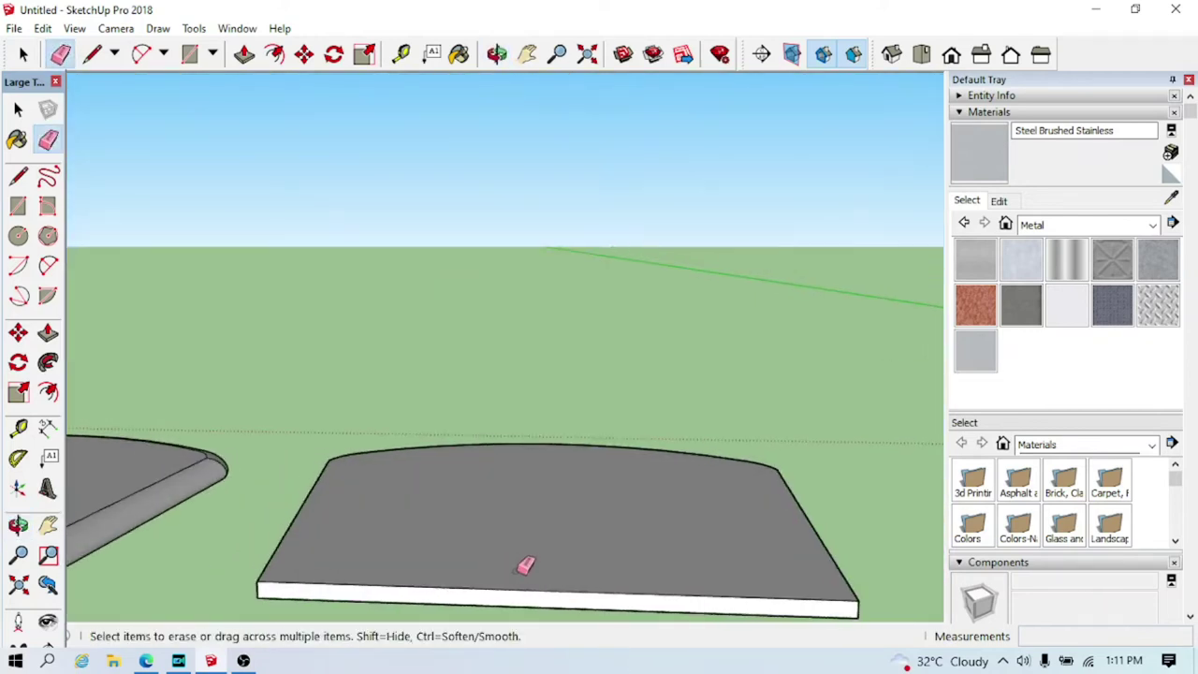
Offset the slab's top face inward to form a narrow border
{"action": "left_click", "coordinate": [274, 54]}
{"action": "left_click", "coordinate": [503, 589]}
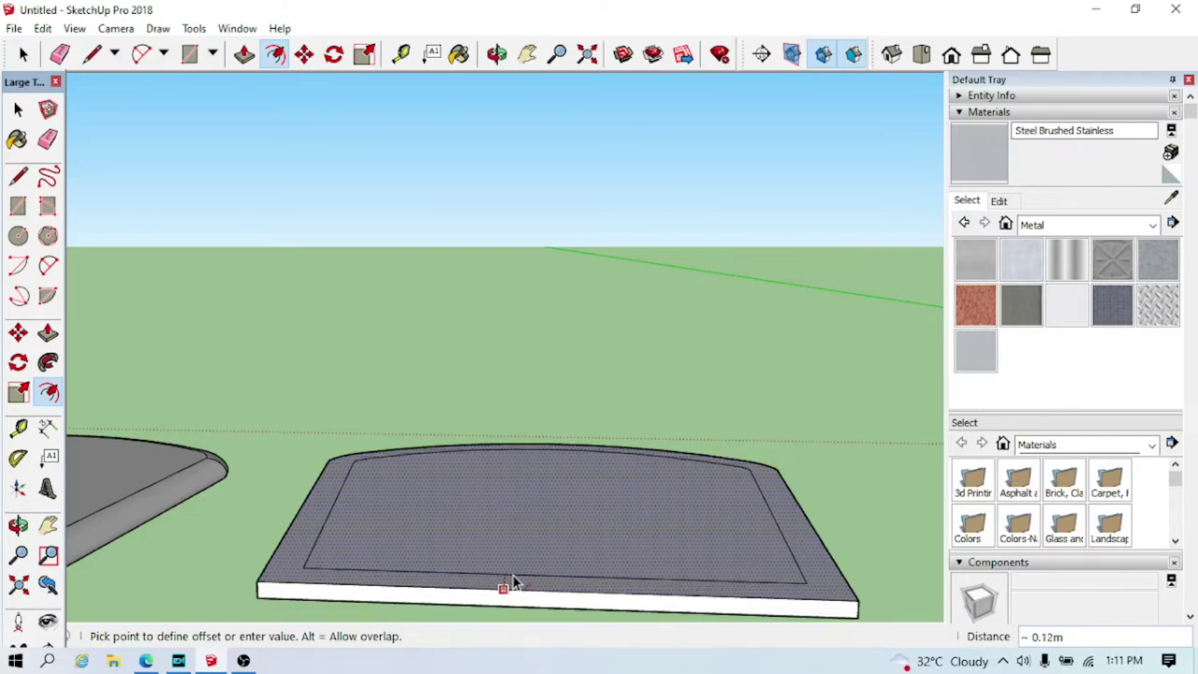
{"action": "left_click", "coordinate": [513, 582]}
{"action": "mouse_move", "coordinate": [512, 583]}
{"action": "middle_mouse_down"}
{"action": "mouse_move", "coordinate": [500, 610]}
{"action": "mouse_move", "coordinate": [468, 420]}
{"action": "mouse_move", "coordinate": [516, 529]}
{"action": "middle_mouse_up"}
Push the inner face through the slab to cut out its centre, leaving a hollow frame
{"action": "key", "text": "p"}
{"action": "left_click", "coordinate": [598, 412]}
{"action": "left_click", "coordinate": [633, 468]}
{"action": "mouse_move", "coordinate": [633, 468]}
{"action": "middle_mouse_down"}
{"action": "mouse_move", "coordinate": [661, 258]}
{"action": "mouse_move", "coordinate": [756, 206]}
{"action": "mouse_move", "coordinate": [624, 406]}
{"action": "mouse_move", "coordinate": [533, 406]}
{"action": "mouse_move", "coordinate": [531, 438]}
{"action": "mouse_move", "coordinate": [441, 313]}
{"action": "middle_mouse_up"}
{"action": "scroll", "coordinate": [572, 312], "scroll_direction": "down", "scroll_amount": 3}
{"action": "scroll", "coordinate": [506, 310], "scroll_direction": "down", "scroll_amount": 2}
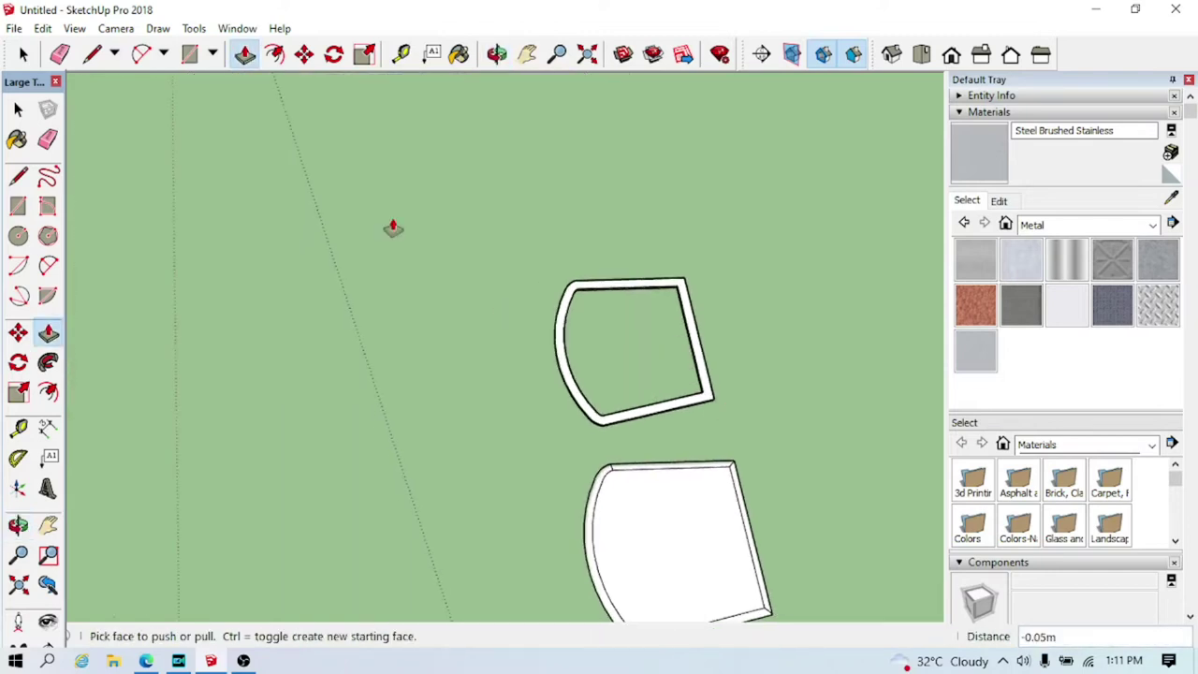
{"action": "scroll", "coordinate": [509, 228], "scroll_direction": "up", "scroll_amount": 1}
{"action": "mouse_move", "coordinate": [508, 228]}
{"action": "middle_mouse_down"}
{"action": "mouse_move", "coordinate": [380, 371]}
{"action": "mouse_move", "coordinate": [368, 233]}
{"action": "mouse_move", "coordinate": [524, 188]}
{"action": "mouse_move", "coordinate": [584, 277]}
{"action": "mouse_move", "coordinate": [535, 219]}
{"action": "mouse_move", "coordinate": [610, 169]}
{"action": "mouse_move", "coordinate": [625, 476]}
{"action": "mouse_move", "coordinate": [740, 461]}
{"action": "mouse_move", "coordinate": [564, 307]}
{"action": "mouse_move", "coordinate": [224, 363]}
{"action": "middle_mouse_up"}
{"action": "mouse_move", "coordinate": [692, 422]}
{"action": "middle_mouse_down"}
{"action": "mouse_move", "coordinate": [268, 414]}
{"action": "mouse_move", "coordinate": [677, 441]}
{"action": "mouse_move", "coordinate": [449, 441]}
{"action": "mouse_move", "coordinate": [540, 377]}
{"action": "mouse_move", "coordinate": [553, 122]}
{"action": "mouse_move", "coordinate": [522, 234]}
{"action": "middle_mouse_up"}
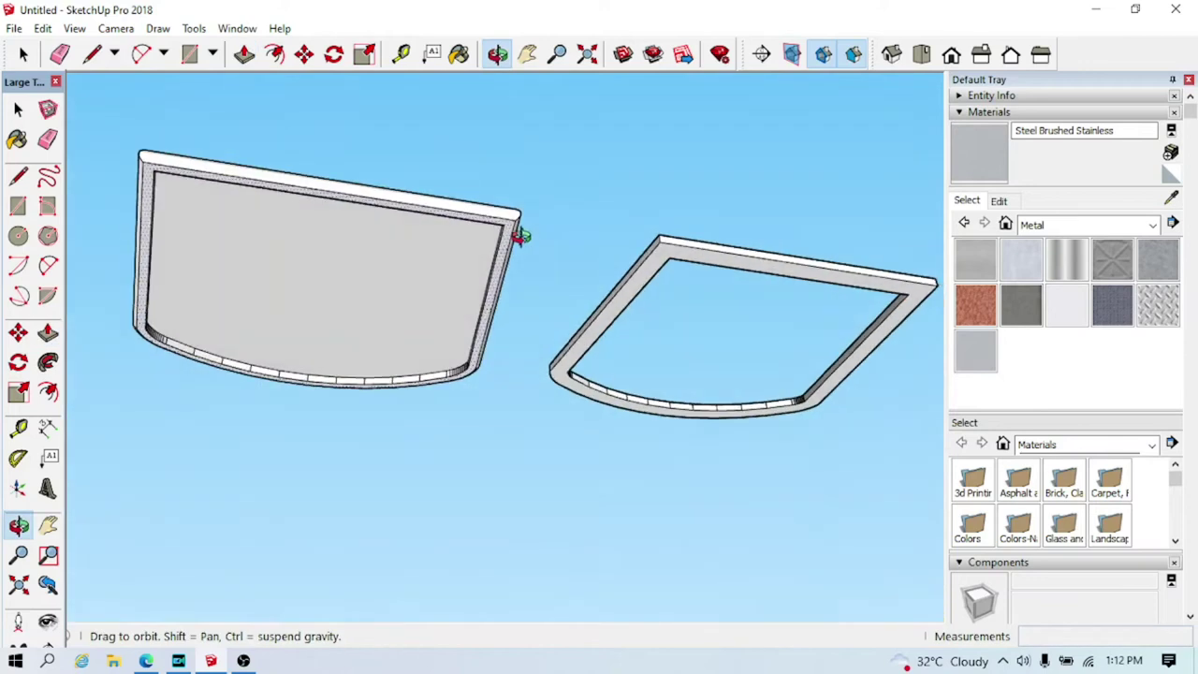
Measure the frame's border edges with Tape Measure, checking the curved corner
{"action": "scroll", "coordinate": [496, 279], "scroll_direction": "up", "scroll_amount": 3}
{"action": "key", "text": "t"}
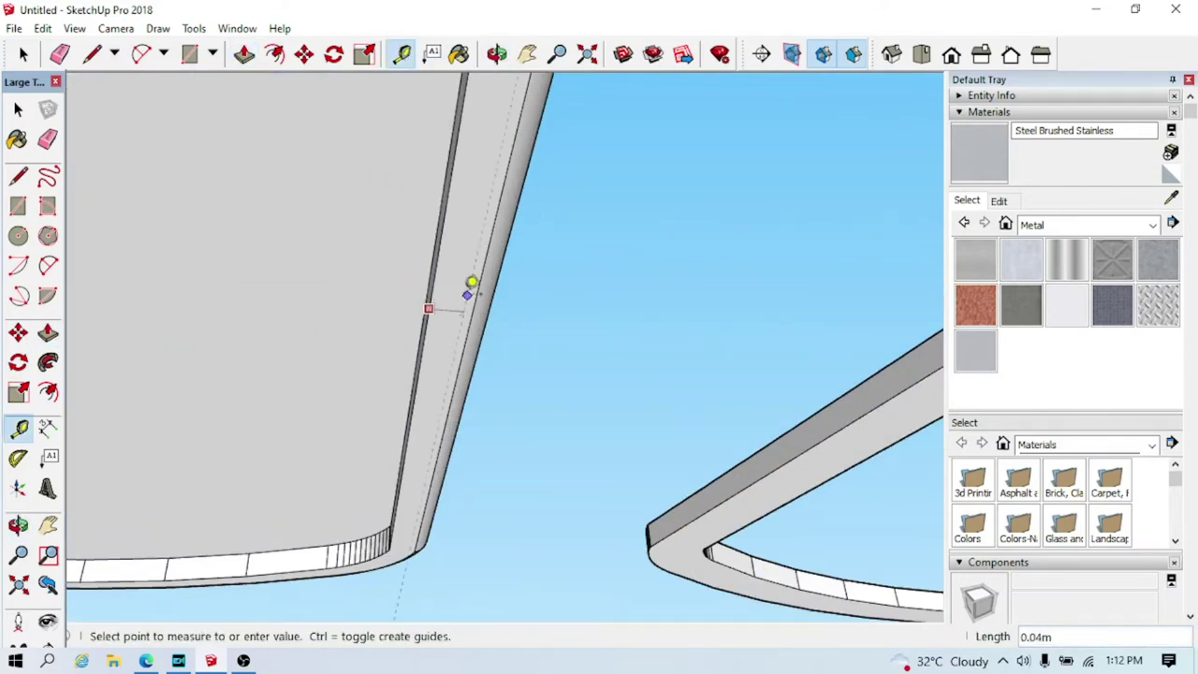
{"action": "mouse_move", "coordinate": [573, 420]}
{"action": "middle_mouse_down"}
{"action": "mouse_move", "coordinate": [254, 310]}
{"action": "mouse_move", "coordinate": [343, 279]}
{"action": "middle_mouse_up"}
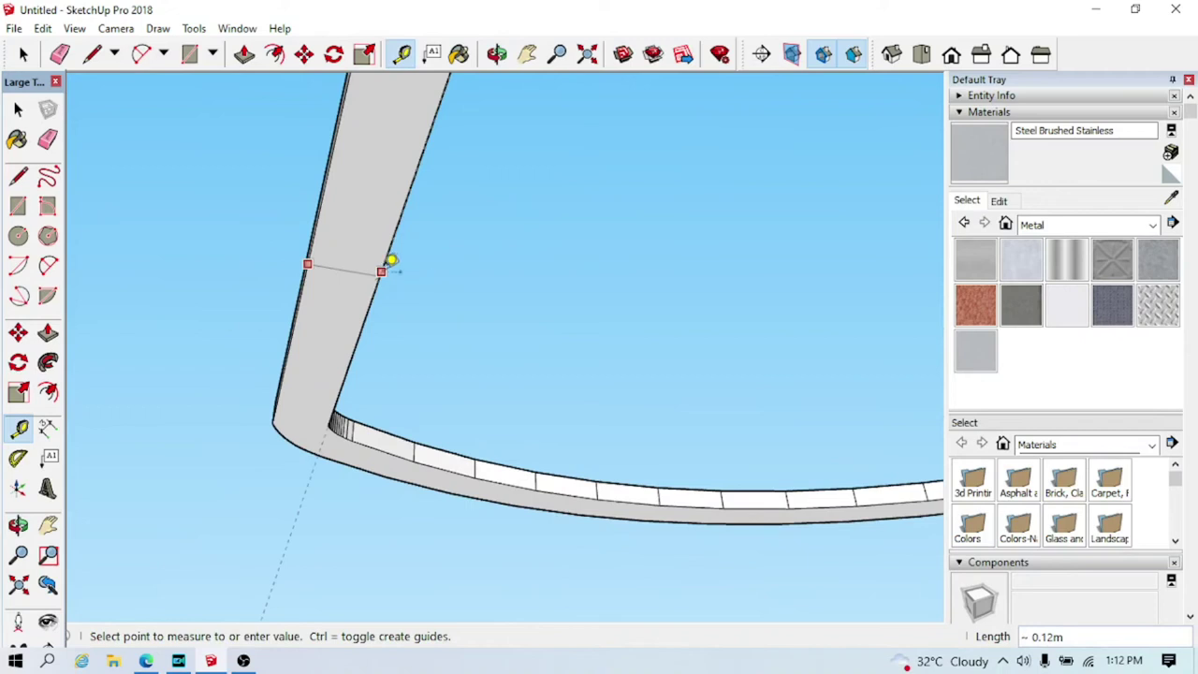
{"action": "middle_click_drag", "start_coordinate": [299, 384], "coordinate": [387, 330]}
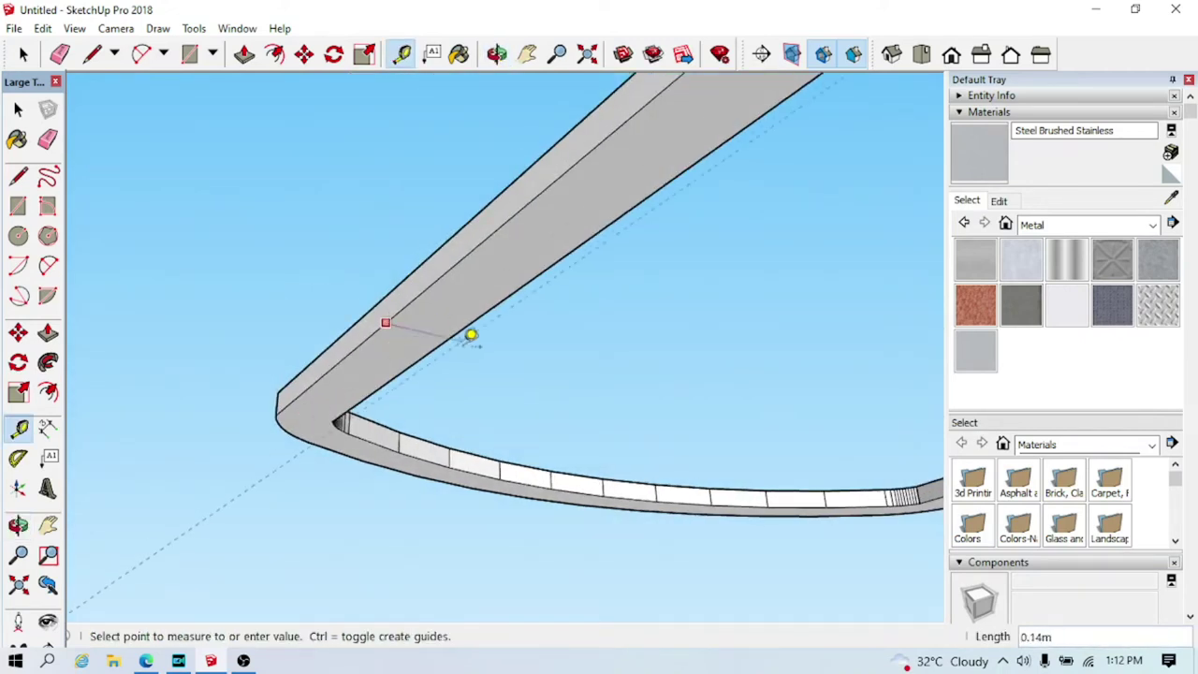
Bring the two-block bowl and tank model into view from above
{"action": "mouse_move", "coordinate": [371, 351]}
{"action": "middle_mouse_down"}
{"action": "mouse_move", "coordinate": [534, 434]}
{"action": "mouse_move", "coordinate": [690, 468]}
{"action": "mouse_move", "coordinate": [604, 284]}
{"action": "middle_mouse_up"}
{"action": "scroll", "coordinate": [605, 284], "scroll_direction": "up", "scroll_amount": 3}
{"action": "scroll", "coordinate": [823, 520], "scroll_direction": "down", "scroll_amount": 3}
{"action": "mouse_move", "coordinate": [822, 521]}
{"action": "middle_mouse_down"}
{"action": "mouse_move", "coordinate": [574, 420]}
{"action": "mouse_move", "coordinate": [794, 569]}
{"action": "mouse_move", "coordinate": [614, 420]}
{"action": "middle_mouse_up"}
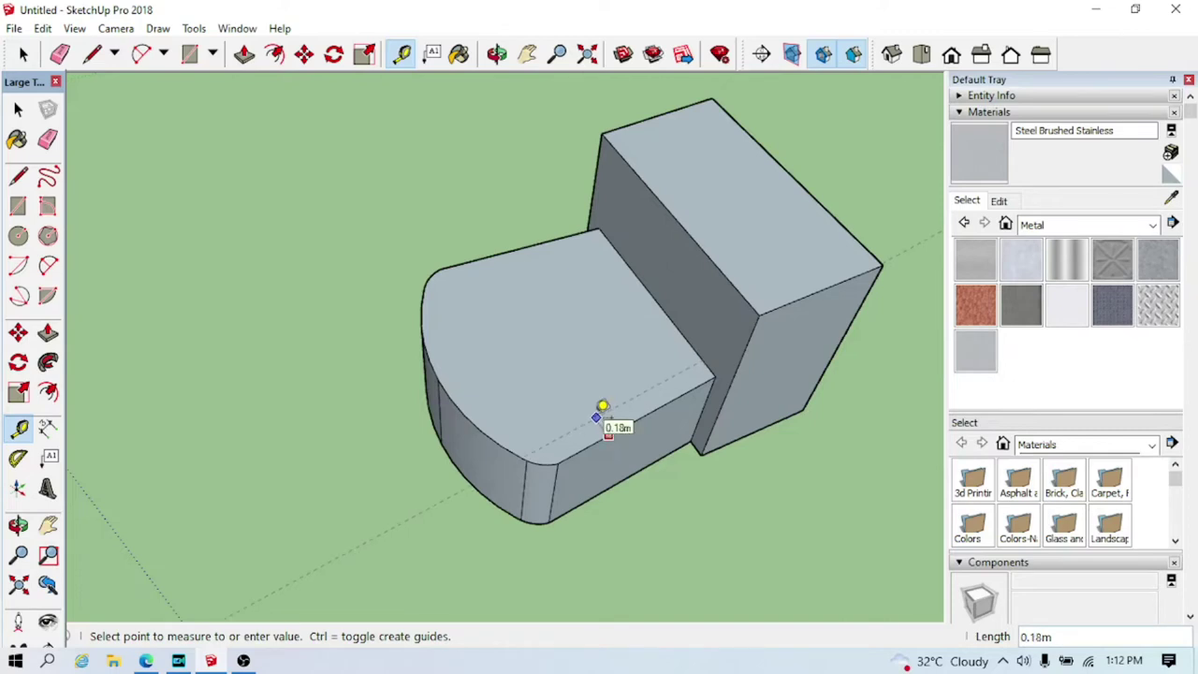
{"action": "mouse_move", "coordinate": [606, 435]}
{"action": "middle_mouse_down"}
{"action": "mouse_move", "coordinate": [674, 495]}
{"action": "mouse_move", "coordinate": [613, 351]}
{"action": "middle_mouse_up"}
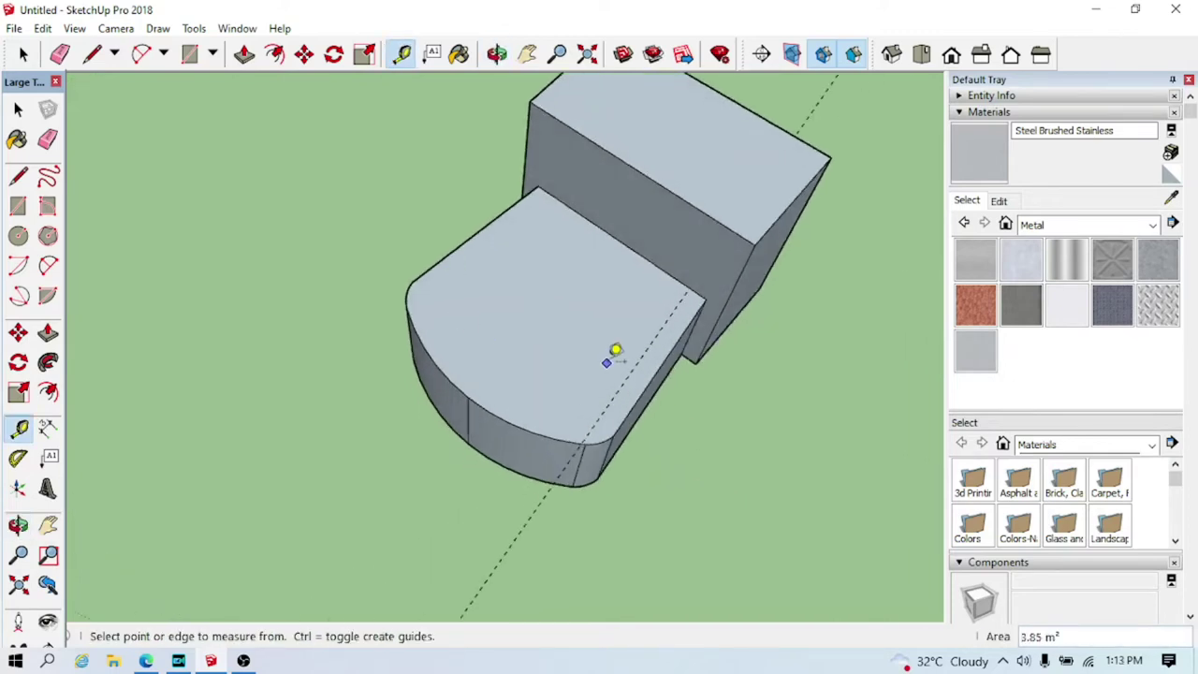
{"action": "left_click", "coordinate": [275, 58]}
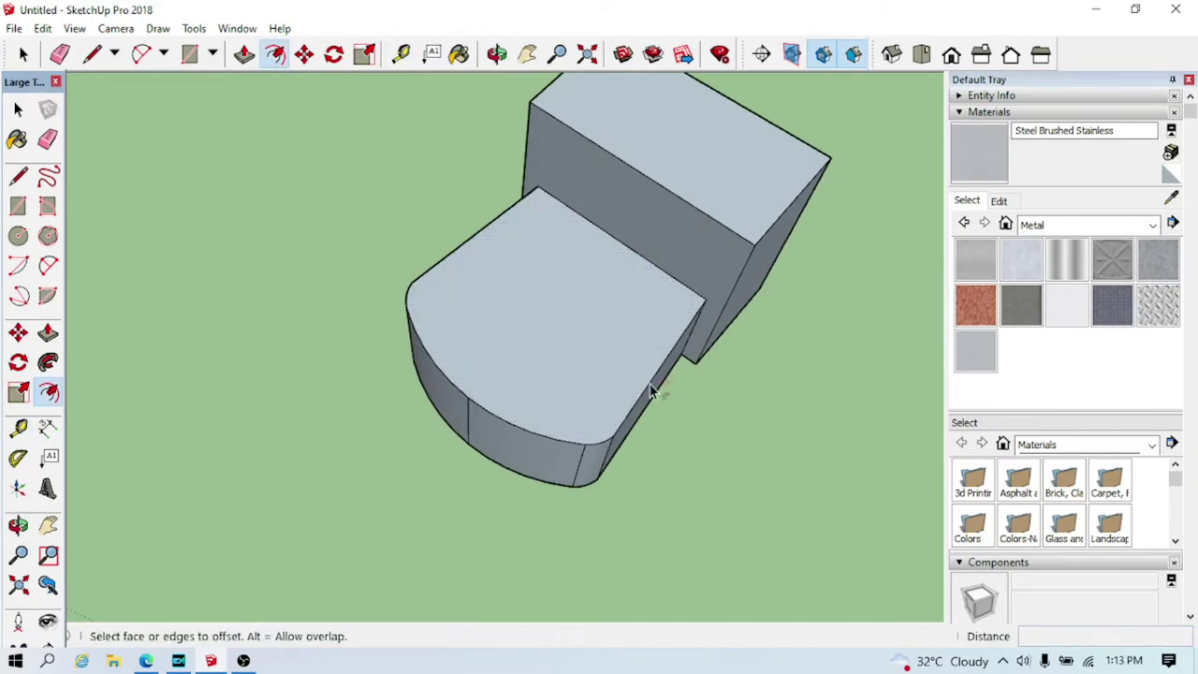
Offset the front block's top into a rim and push the inner face down into a bowl
{"action": "scroll", "coordinate": [641, 402], "scroll_direction": "up", "scroll_amount": 1}
{"action": "left_click", "coordinate": [631, 409]}
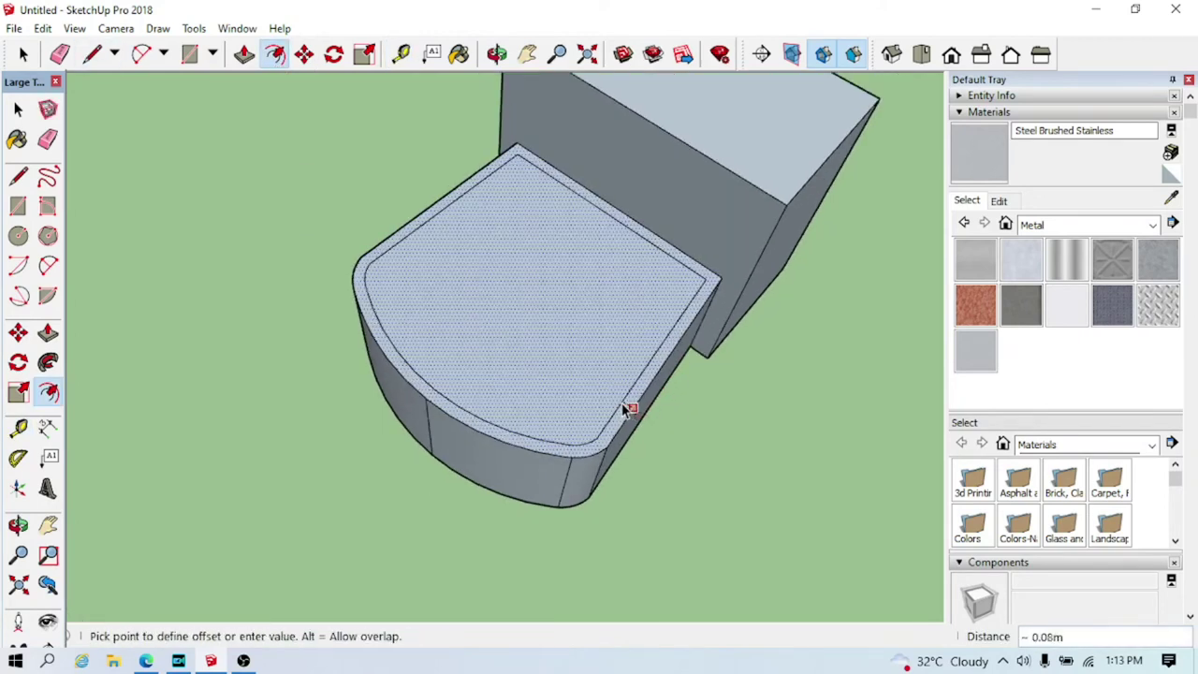
{"action": "left_click", "coordinate": [611, 404]}
{"action": "mouse_move", "coordinate": [542, 406]}
{"action": "middle_mouse_down"}
{"action": "mouse_move", "coordinate": [615, 387]}
{"action": "mouse_move", "coordinate": [575, 361]}
{"action": "mouse_move", "coordinate": [653, 444]}
{"action": "mouse_move", "coordinate": [684, 396]}
{"action": "mouse_move", "coordinate": [508, 447]}
{"action": "mouse_move", "coordinate": [696, 387]}
{"action": "mouse_move", "coordinate": [606, 432]}
{"action": "mouse_move", "coordinate": [743, 262]}
{"action": "mouse_move", "coordinate": [300, 220]}
{"action": "middle_mouse_up"}
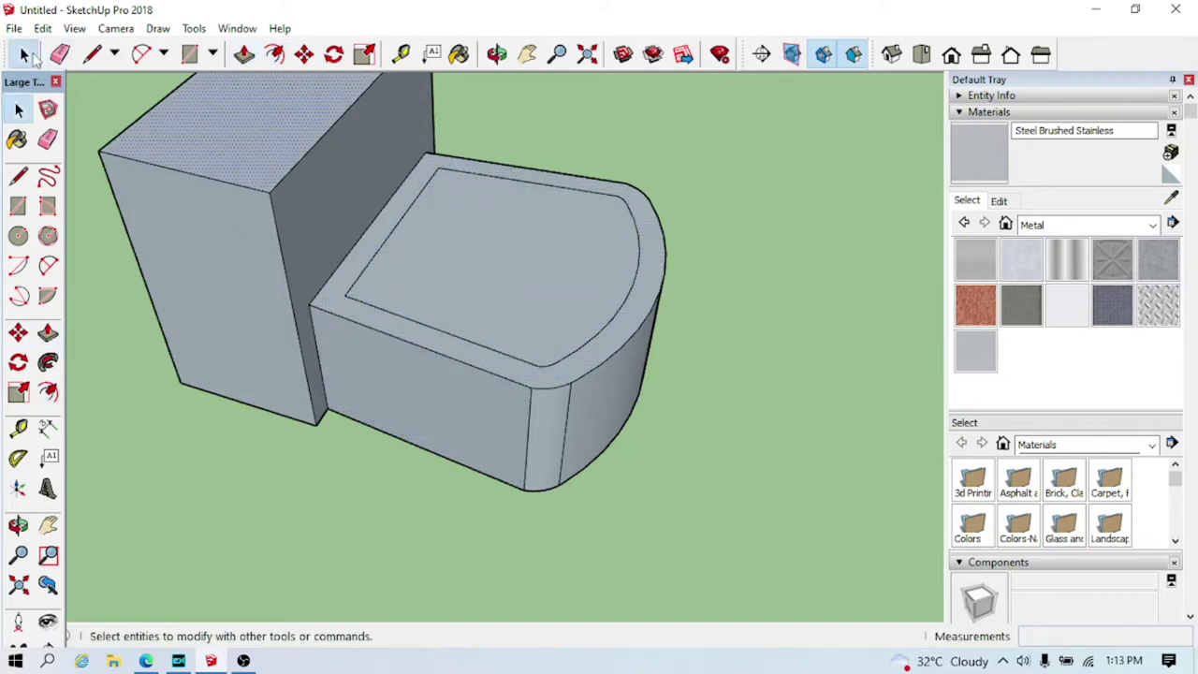
{"action": "key", "text": "p"}
{"action": "left_click_drag", "start_coordinate": [435, 350], "coordinate": [449, 374]}
{"action": "mouse_move", "coordinate": [450, 374]}
{"action": "middle_mouse_down"}
{"action": "mouse_move", "coordinate": [553, 315]}
{"action": "mouse_move", "coordinate": [569, 347]}
{"action": "mouse_move", "coordinate": [455, 340]}
{"action": "mouse_move", "coordinate": [344, 292]}
{"action": "middle_mouse_up"}
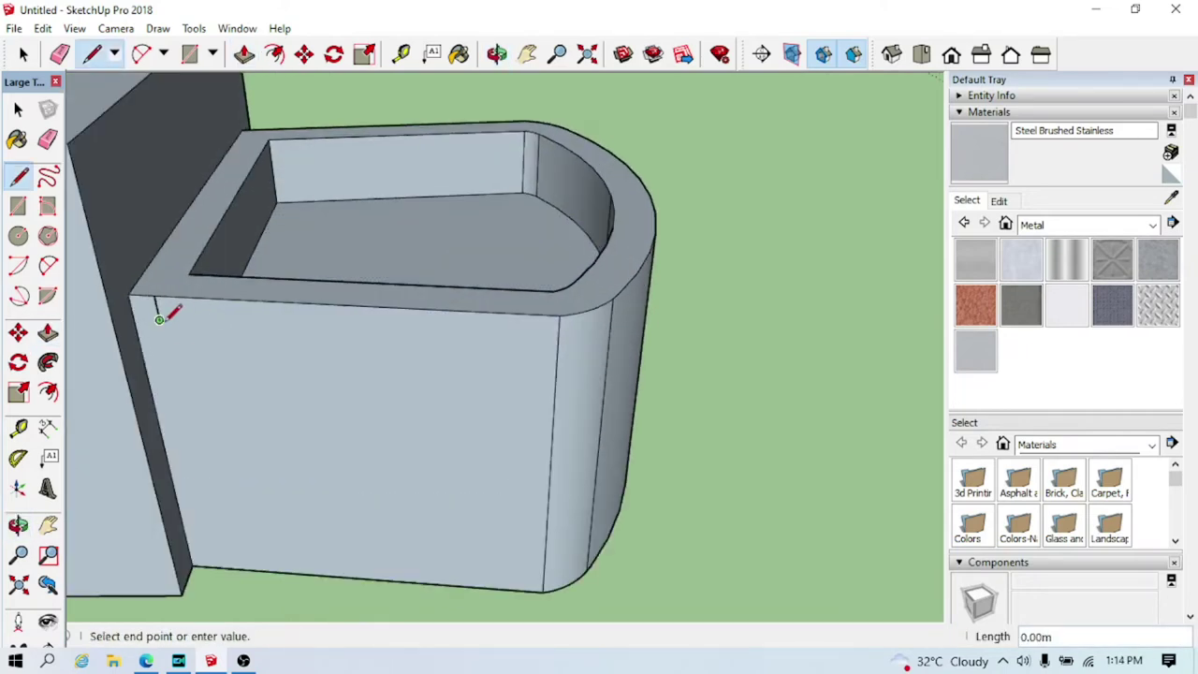
{"action": "scroll", "coordinate": [185, 321], "scroll_direction": "up", "scroll_amount": 2}
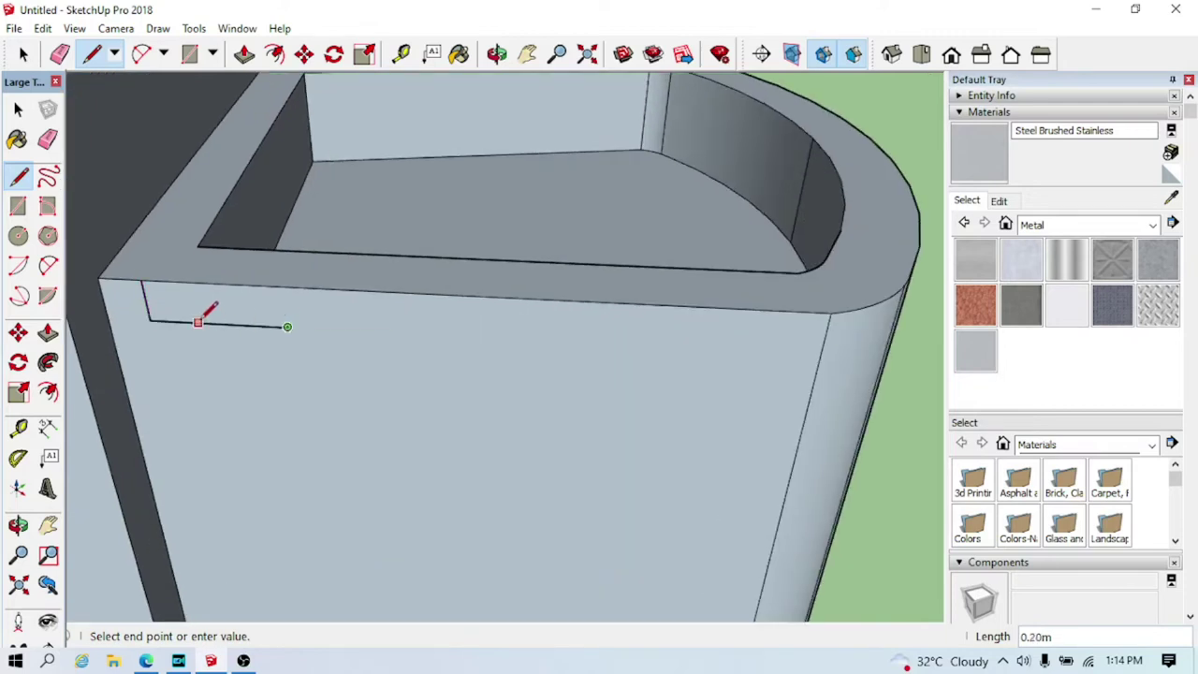
Draw a small rectangle on the rim, erase extra edges, and push it about 0.17m into a notch
{"action": "left_click", "coordinate": [282, 287]}
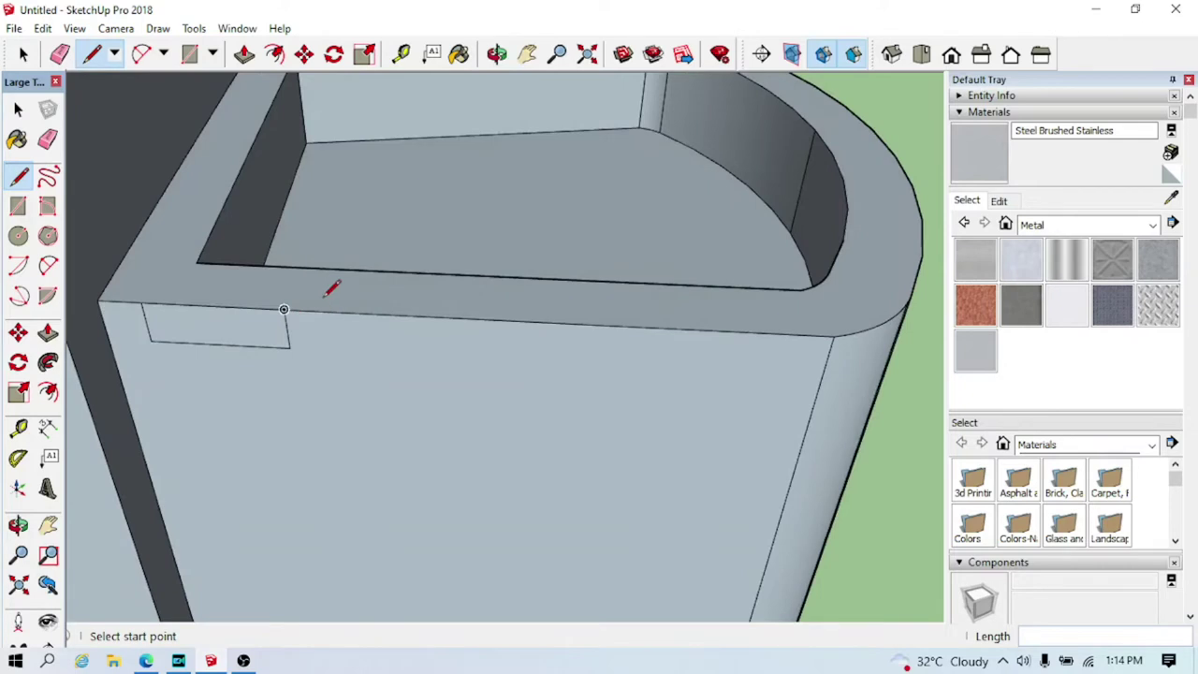
{"action": "middle_click_drag", "start_coordinate": [331, 287], "coordinate": [384, 376]}
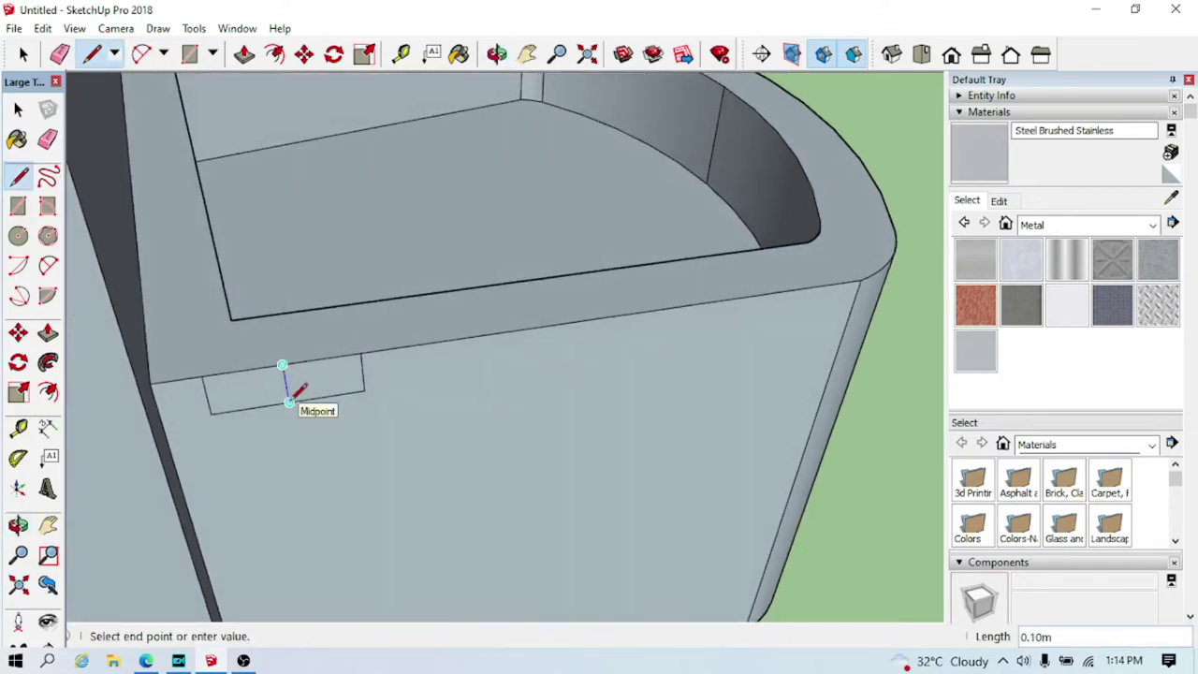
{"action": "left_click", "coordinate": [59, 54]}
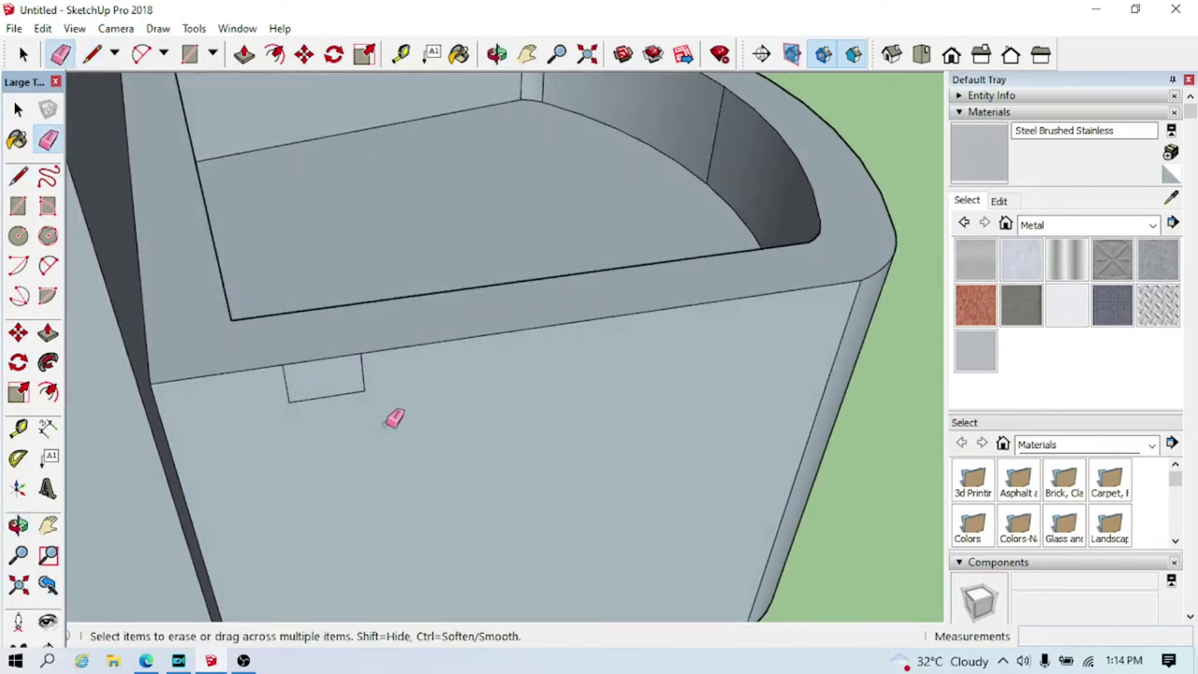
{"action": "middle_click_drag", "start_coordinate": [393, 419], "coordinate": [372, 437]}
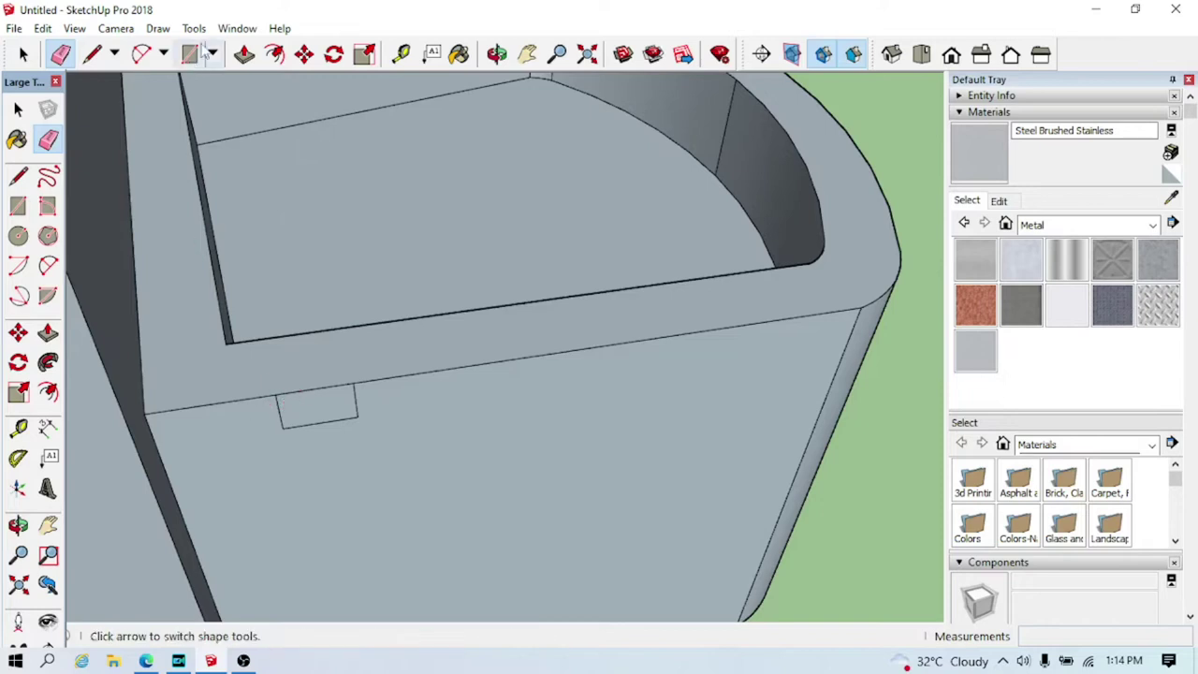
{"action": "left_click", "coordinate": [244, 53]}
{"action": "left_click", "coordinate": [315, 409]}
{"action": "left_click", "coordinate": [342, 347]}
{"action": "middle_click_drag", "start_coordinate": [342, 348], "coordinate": [370, 359]}
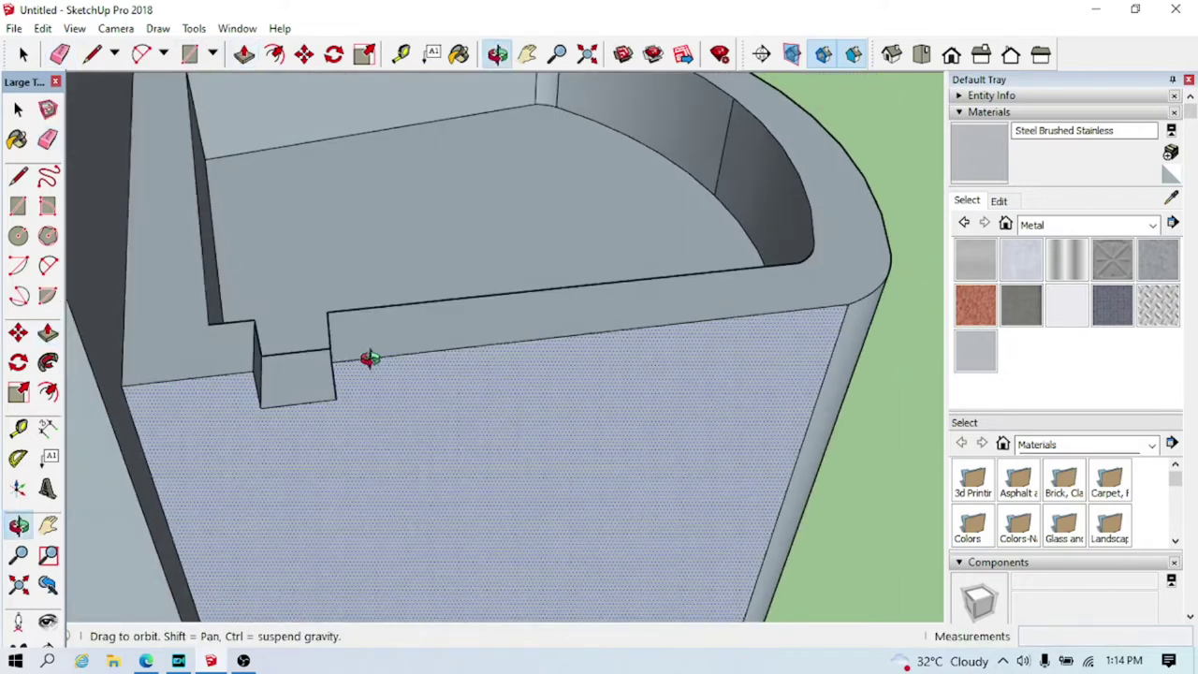
{"action": "scroll", "coordinate": [281, 350], "scroll_direction": "up", "scroll_amount": 2}
{"action": "mouse_move", "coordinate": [281, 350]}
{"action": "middle_mouse_down"}
{"action": "mouse_move", "coordinate": [177, 310]}
{"action": "mouse_move", "coordinate": [222, 313]}
{"action": "mouse_move", "coordinate": [185, 291]}
{"action": "middle_mouse_up"}
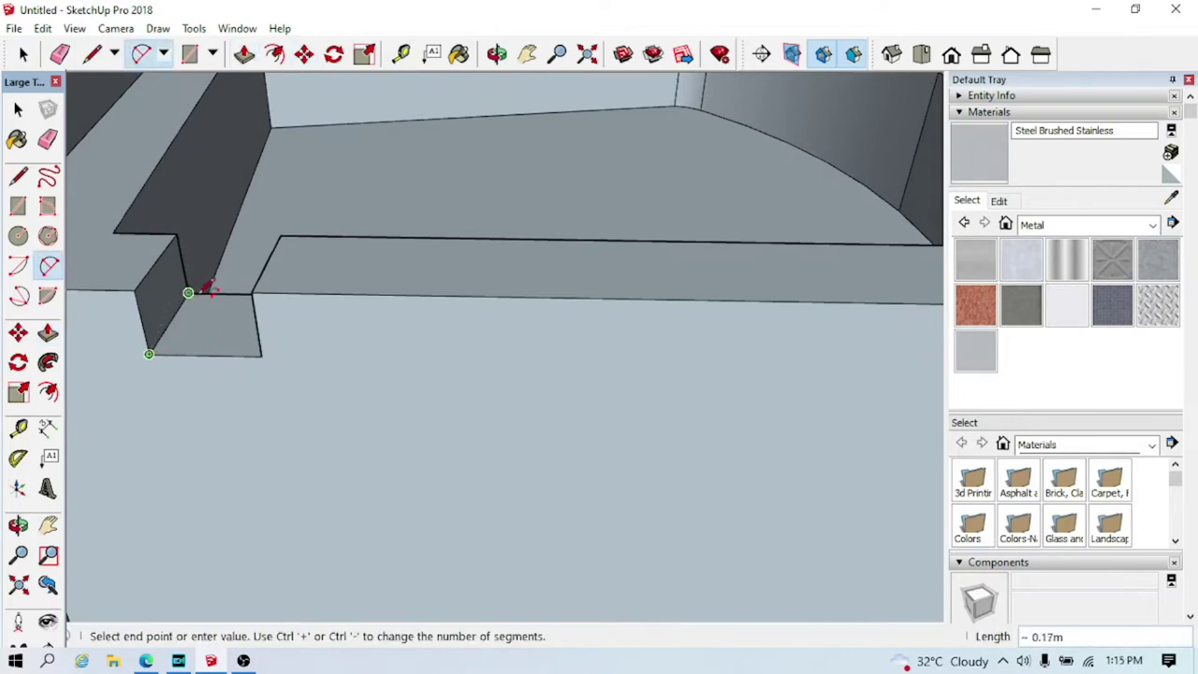
Finish the arc on the notch face and inspect the rim, back corner and notch
{"action": "left_click", "coordinate": [188, 292]}
{"action": "mouse_move", "coordinate": [174, 341]}
{"action": "middle_mouse_down"}
{"action": "mouse_move", "coordinate": [112, 265]}
{"action": "mouse_move", "coordinate": [270, 370]}
{"action": "mouse_move", "coordinate": [238, 377]}
{"action": "mouse_move", "coordinate": [241, 362]}
{"action": "middle_mouse_up"}
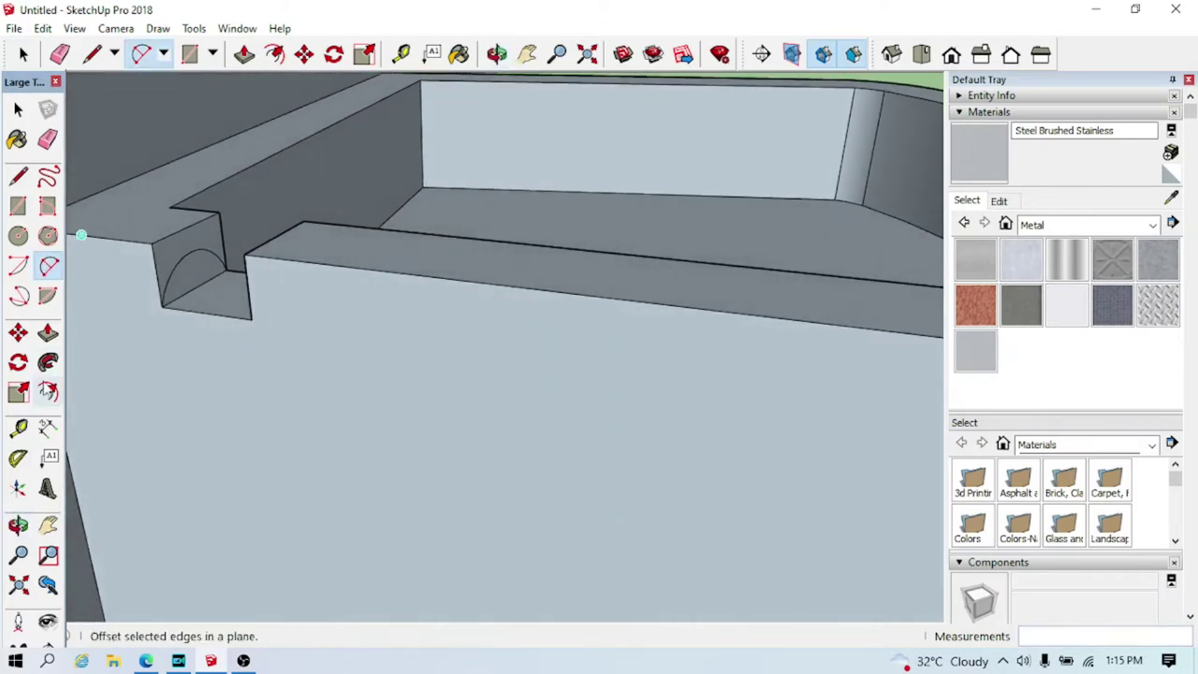
{"action": "left_click", "coordinate": [48, 363]}
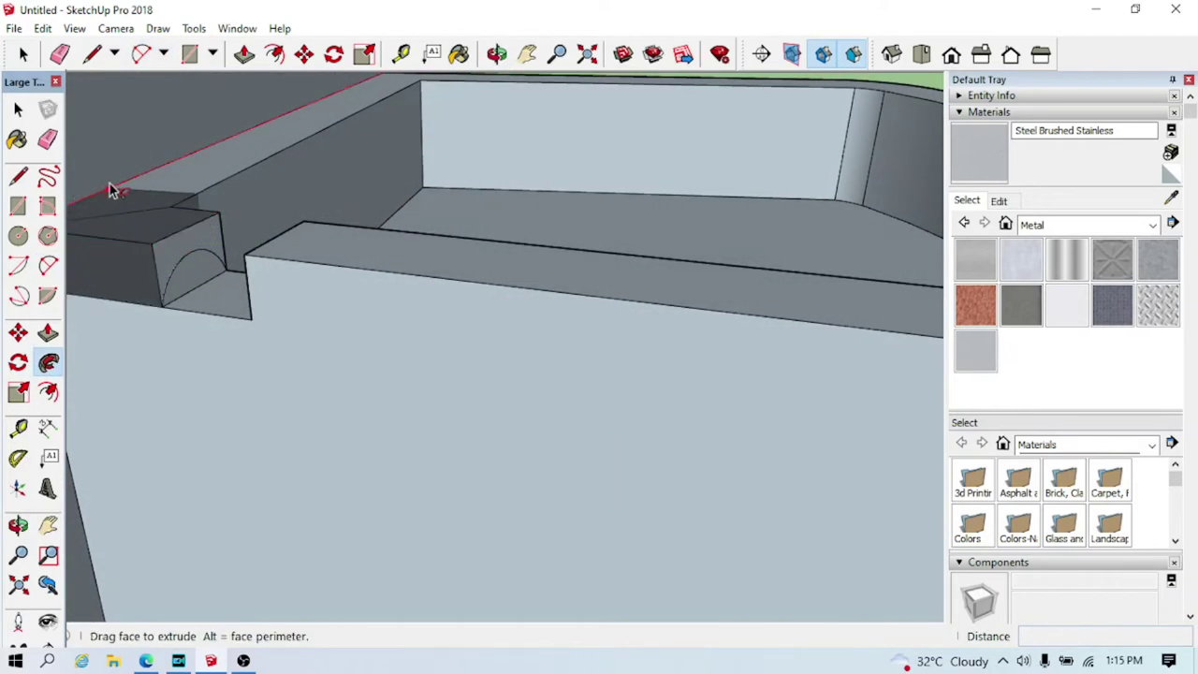
{"action": "middle_click_drag", "start_coordinate": [308, 115], "coordinate": [420, 80]}
{"action": "mouse_move", "coordinate": [849, 122]}
{"action": "middle_mouse_down"}
{"action": "mouse_move", "coordinate": [663, 113]}
{"action": "mouse_move", "coordinate": [757, 166]}
{"action": "middle_mouse_up"}
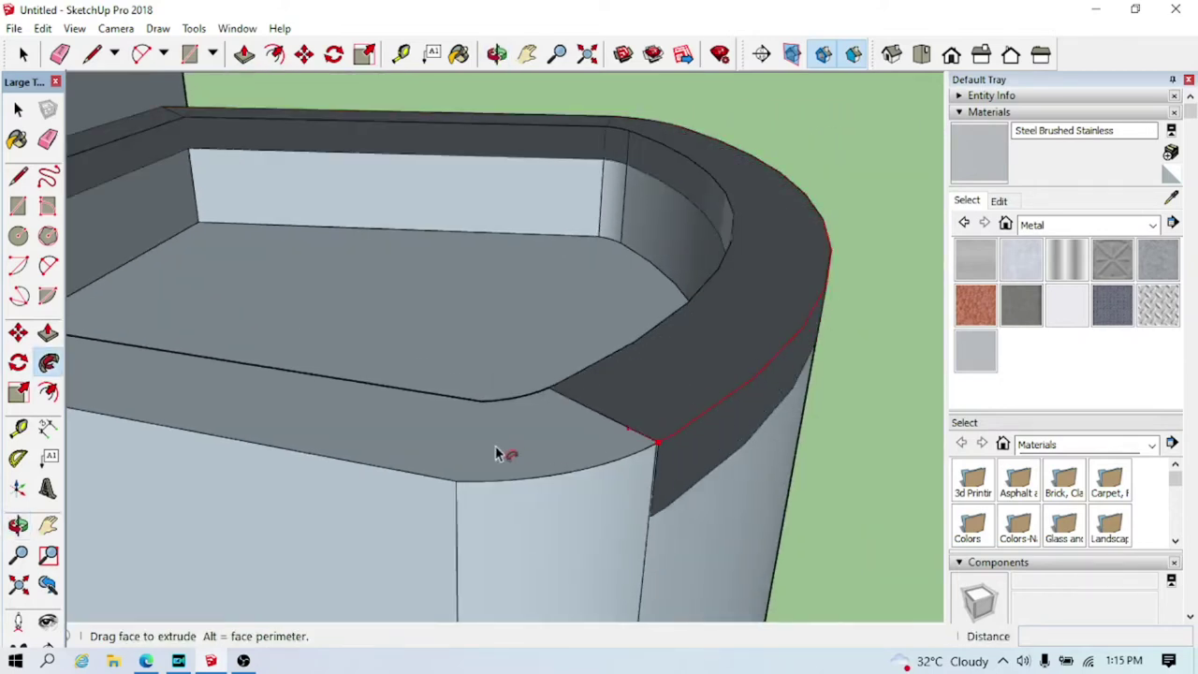
{"action": "mouse_move", "coordinate": [299, 450]}
{"action": "middle_mouse_down"}
{"action": "mouse_move", "coordinate": [411, 440]}
{"action": "mouse_move", "coordinate": [609, 486]}
{"action": "middle_mouse_up"}
{"action": "mouse_move", "coordinate": [302, 423]}
{"action": "middle_mouse_down"}
{"action": "mouse_move", "coordinate": [409, 433]}
{"action": "mouse_move", "coordinate": [346, 433]}
{"action": "middle_mouse_up"}
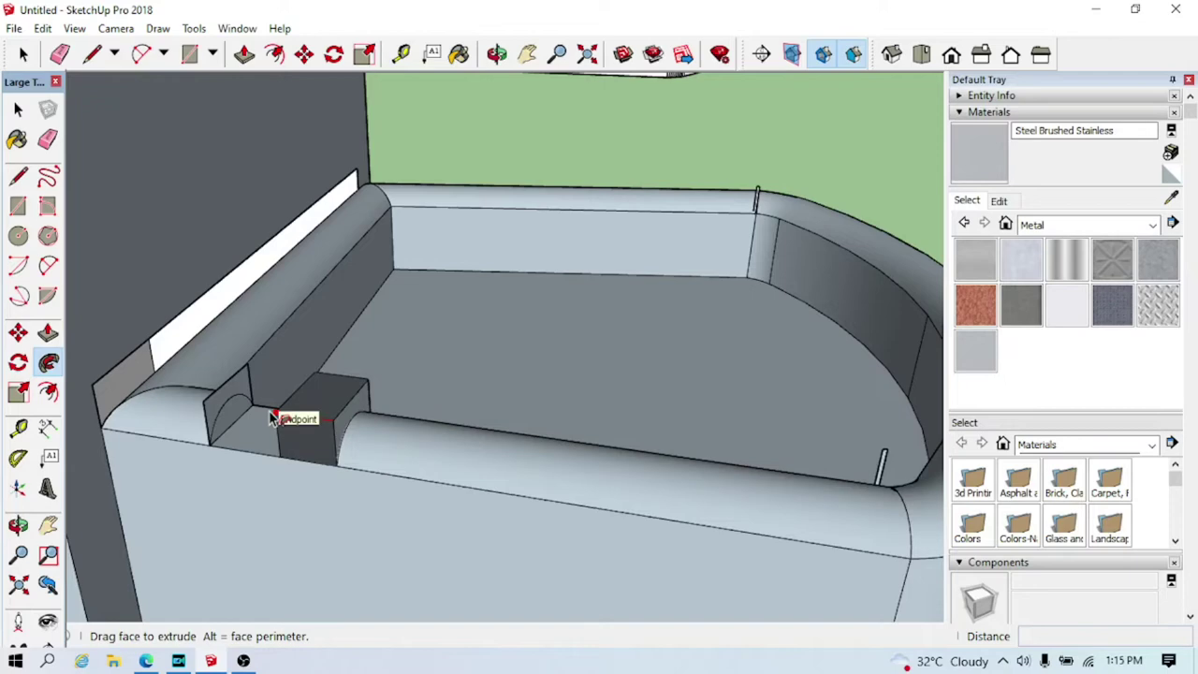
{"action": "mouse_move", "coordinate": [271, 418]}
{"action": "middle_mouse_down"}
{"action": "mouse_move", "coordinate": [455, 487]}
{"action": "mouse_move", "coordinate": [299, 340]}
{"action": "mouse_move", "coordinate": [250, 412]}
{"action": "mouse_move", "coordinate": [93, 514]}
{"action": "mouse_move", "coordinate": [174, 508]}
{"action": "mouse_move", "coordinate": [284, 450]}
{"action": "middle_mouse_up"}
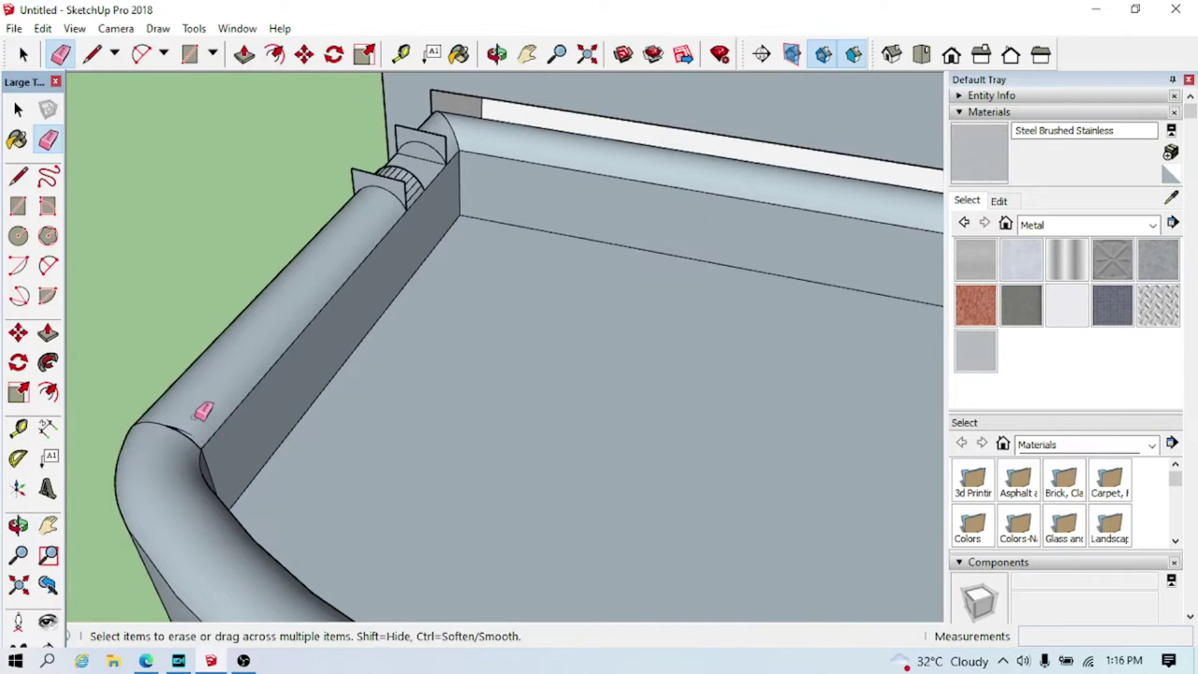
{"action": "middle_click_drag", "start_coordinate": [203, 412], "coordinate": [343, 422]}
{"action": "scroll", "coordinate": [396, 266], "scroll_direction": "up", "scroll_amount": 3}
Push the rim tube's rounded end face 0.16m along the rim to close the gap
{"action": "left_click", "coordinate": [64, 55]}
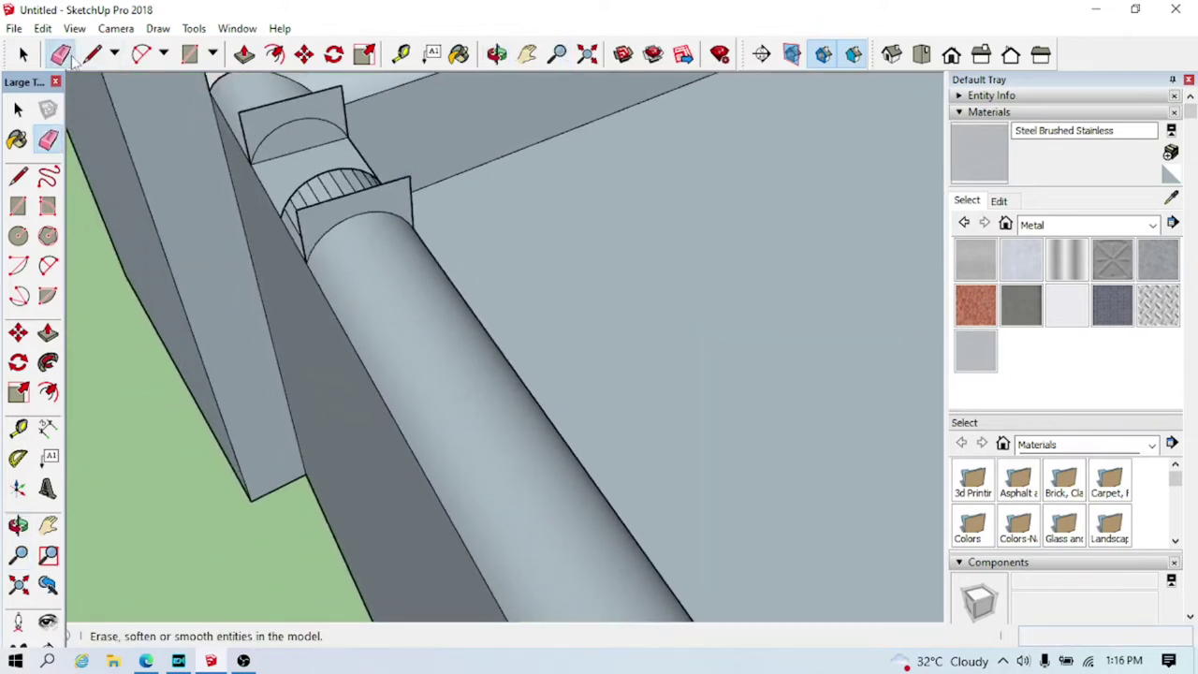
{"action": "middle_click_drag", "start_coordinate": [307, 218], "coordinate": [339, 236]}
{"action": "mouse_move", "coordinate": [234, 268]}
{"action": "middle_mouse_down"}
{"action": "mouse_move", "coordinate": [275, 272]}
{"action": "mouse_move", "coordinate": [302, 300]}
{"action": "middle_mouse_up"}
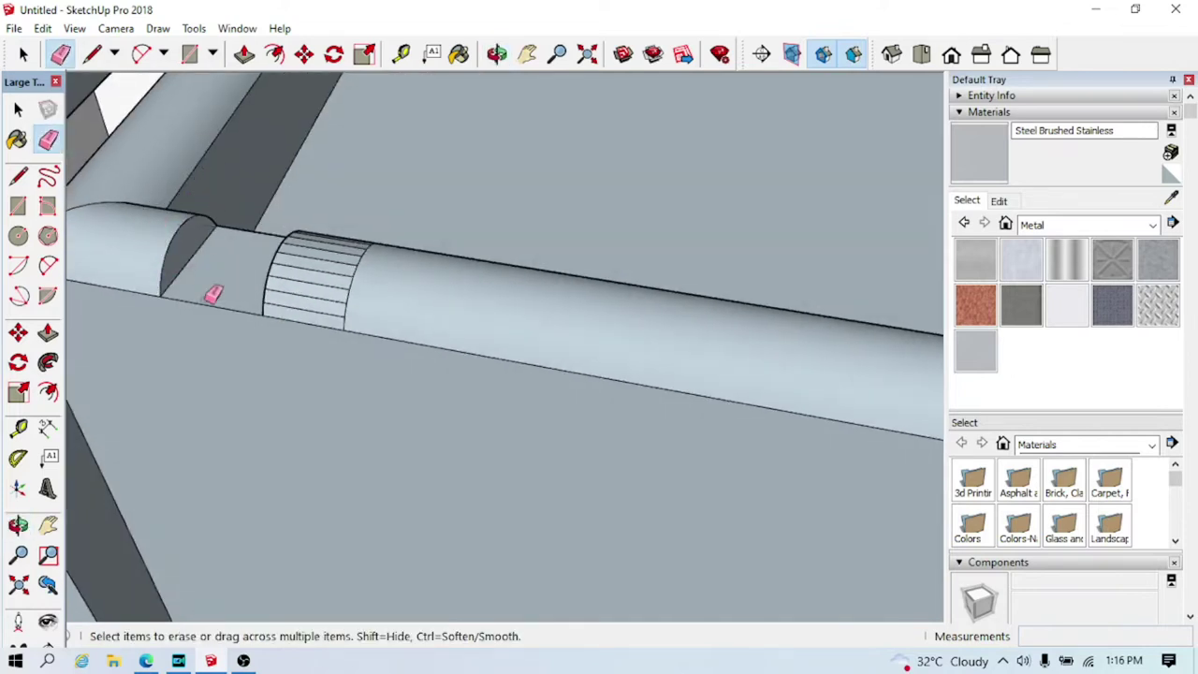
{"action": "left_click", "coordinate": [243, 54]}
{"action": "left_click_drag", "start_coordinate": [190, 241], "coordinate": [285, 267]}
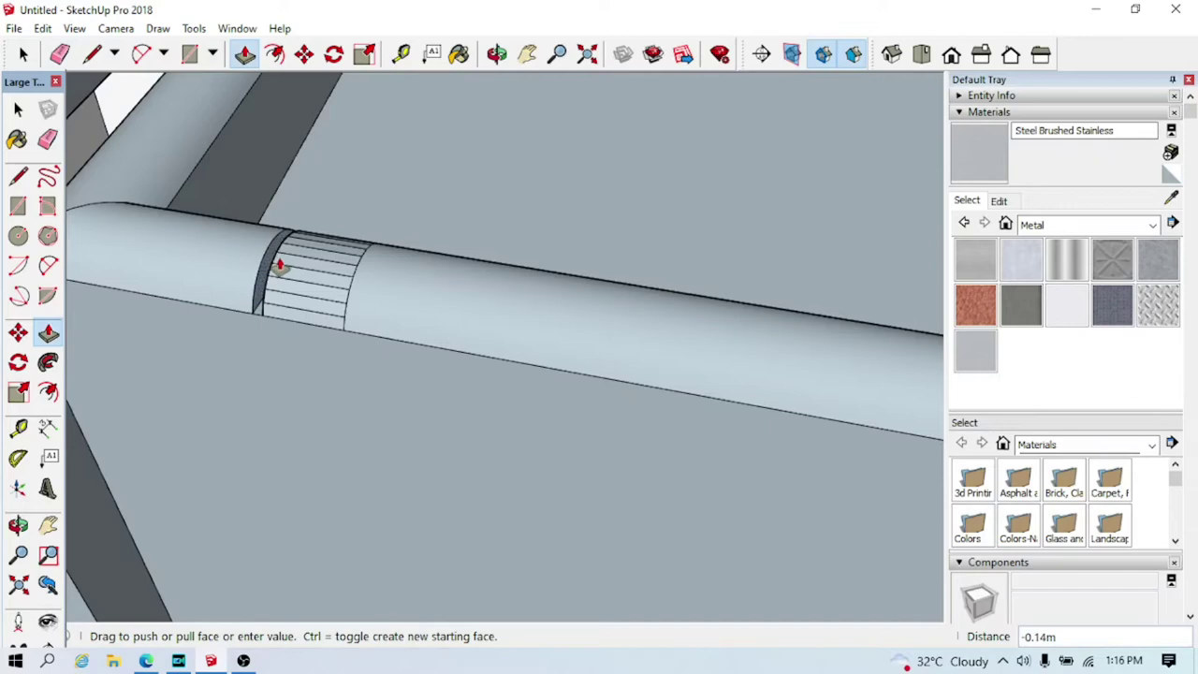
{"action": "middle_click_drag", "start_coordinate": [278, 265], "coordinate": [447, 327]}
{"action": "left_click", "coordinate": [275, 368]}
{"action": "mouse_move", "coordinate": [275, 367]}
{"action": "middle_mouse_down"}
{"action": "mouse_move", "coordinate": [269, 338]}
{"action": "mouse_move", "coordinate": [299, 260]}
{"action": "mouse_move", "coordinate": [286, 347]}
{"action": "middle_mouse_up"}
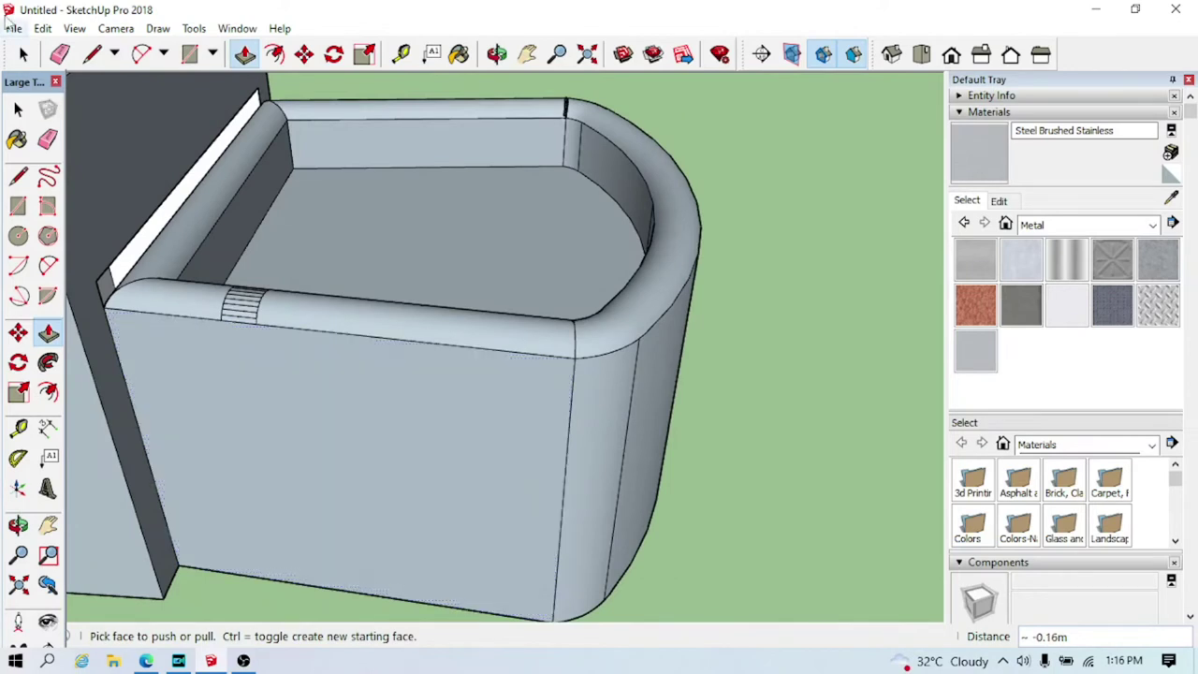
Draw a closing line at the rim's back corner
{"action": "key", "text": "l"}
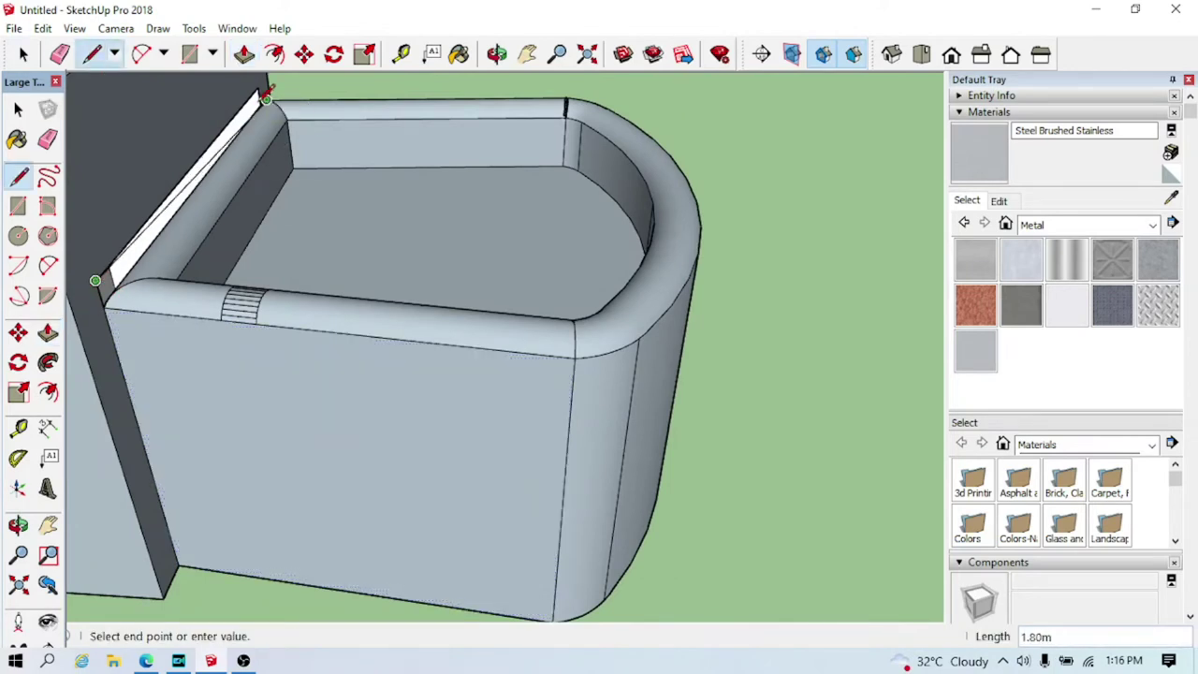
{"action": "scroll", "coordinate": [264, 94], "scroll_direction": "up", "scroll_amount": 2}
{"action": "scroll", "coordinate": [281, 86], "scroll_direction": "up", "scroll_amount": 2}
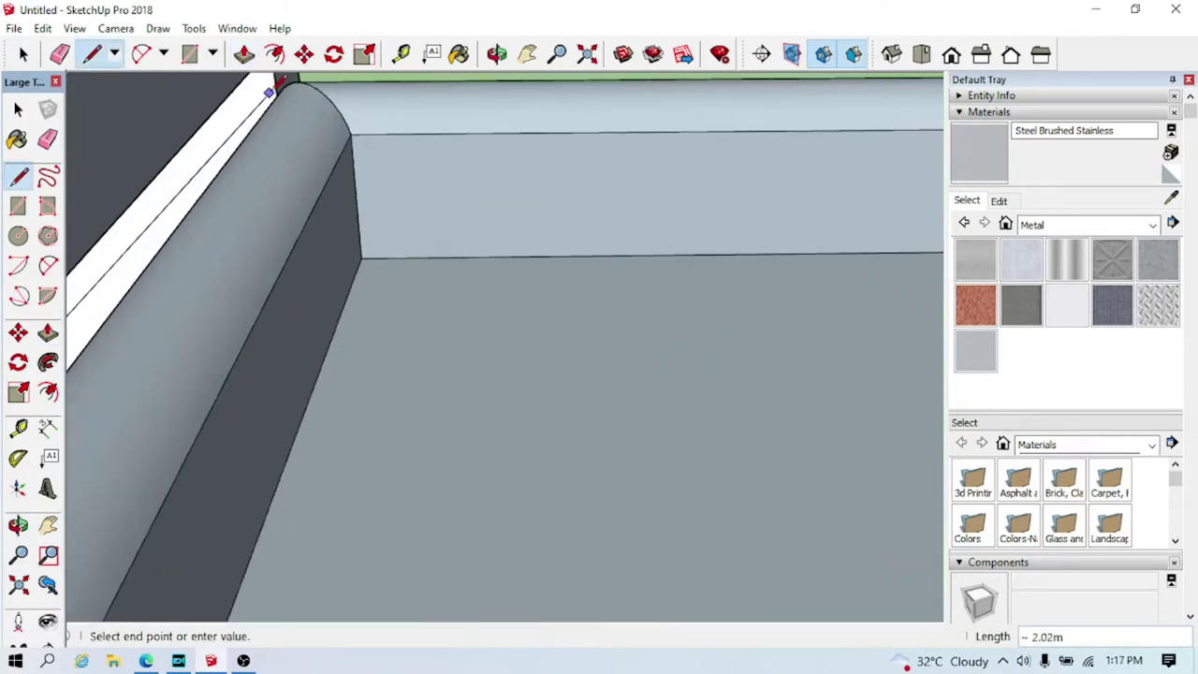
{"action": "mouse_move", "coordinate": [279, 121]}
{"action": "middle_mouse_down"}
{"action": "mouse_move", "coordinate": [81, 214]}
{"action": "mouse_move", "coordinate": [303, 249]}
{"action": "mouse_move", "coordinate": [599, 134]}
{"action": "mouse_move", "coordinate": [301, 382]}
{"action": "mouse_move", "coordinate": [387, 361]}
{"action": "mouse_move", "coordinate": [376, 141]}
{"action": "middle_mouse_up"}
{"action": "left_click", "coordinate": [302, 382]}
Erase leftover edges around the rim and select the entire bowl
{"action": "left_click", "coordinate": [59, 53]}
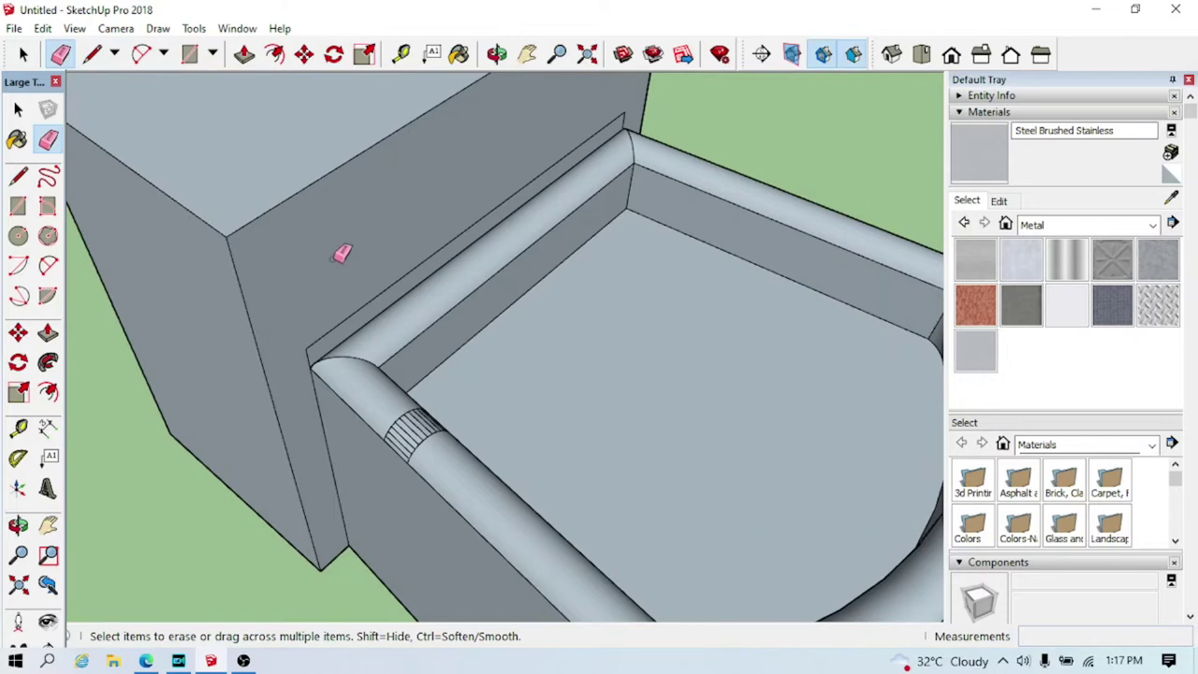
{"action": "mouse_move", "coordinate": [314, 343]}
{"action": "middle_mouse_down"}
{"action": "mouse_move", "coordinate": [612, 134]}
{"action": "mouse_move", "coordinate": [427, 187]}
{"action": "mouse_move", "coordinate": [633, 241]}
{"action": "middle_mouse_up"}
{"action": "scroll", "coordinate": [598, 242], "scroll_direction": "up", "scroll_amount": 5}
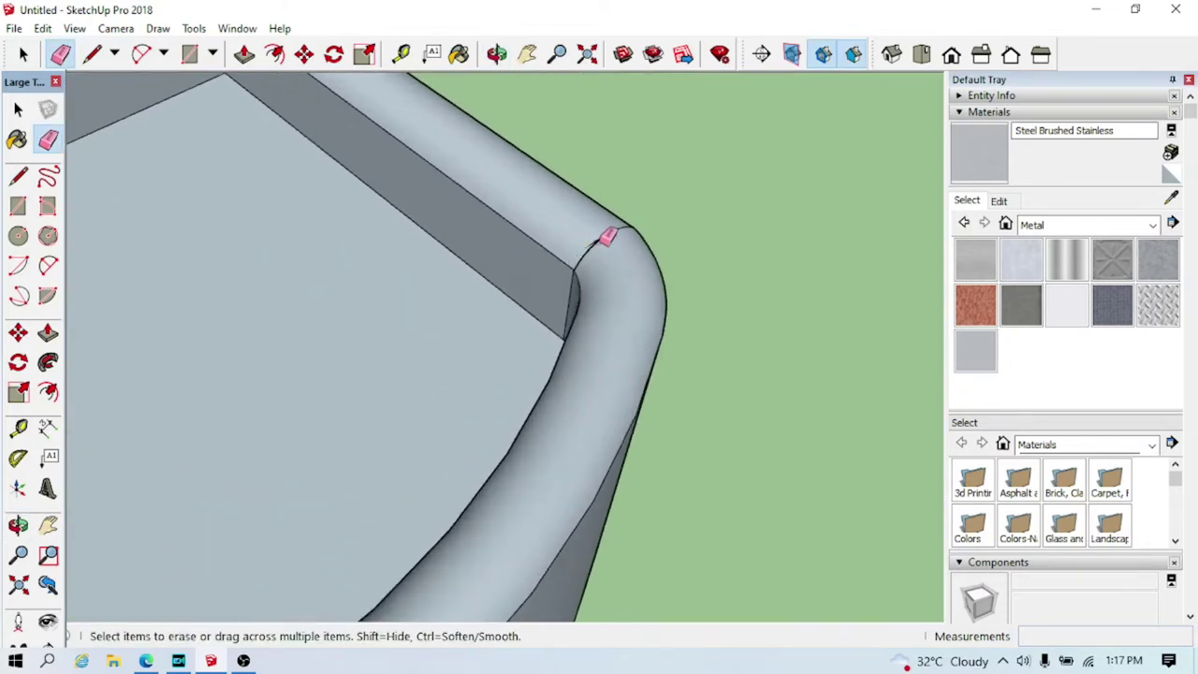
{"action": "scroll", "coordinate": [606, 238], "scroll_direction": "down", "scroll_amount": 3}
{"action": "scroll", "coordinate": [441, 308], "scroll_direction": "down", "scroll_amount": 3}
{"action": "scroll", "coordinate": [462, 280], "scroll_direction": "down", "scroll_amount": 2}
{"action": "mouse_move", "coordinate": [401, 270]}
{"action": "middle_mouse_down"}
{"action": "mouse_move", "coordinate": [393, 309]}
{"action": "mouse_move", "coordinate": [503, 421]}
{"action": "middle_mouse_up"}
{"action": "triple_click", "coordinate": [495, 405]}
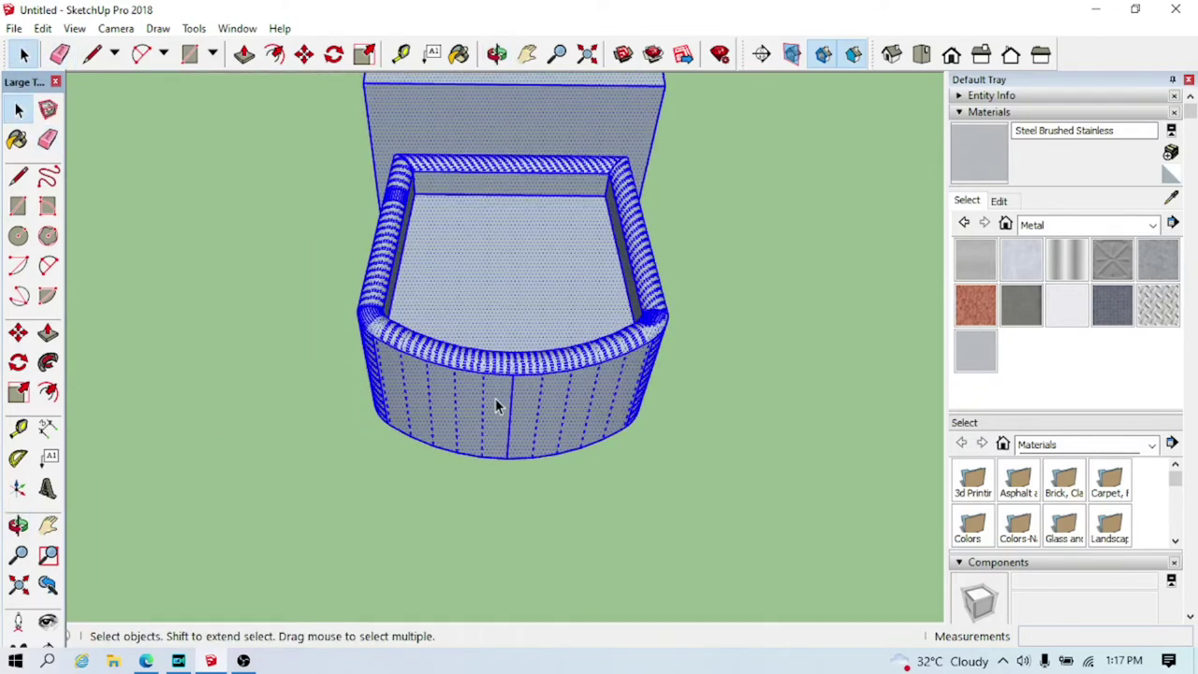
Soften and smooth the bowl's edges with the angle raised to about 12 degrees
{"action": "right_click", "coordinate": [494, 380]}
{"action": "left_click", "coordinate": [561, 331]}
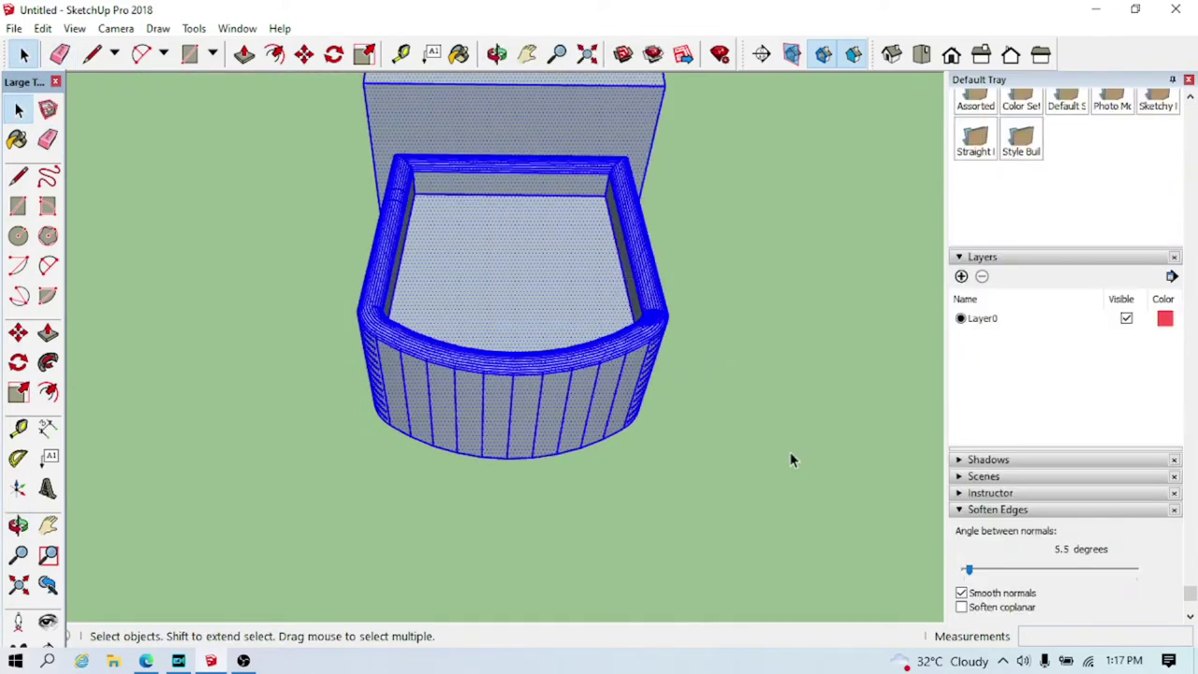
{"action": "left_click_drag", "start_coordinate": [967, 569], "coordinate": [983, 574]}
{"action": "middle_click_drag", "start_coordinate": [775, 471], "coordinate": [609, 422]}
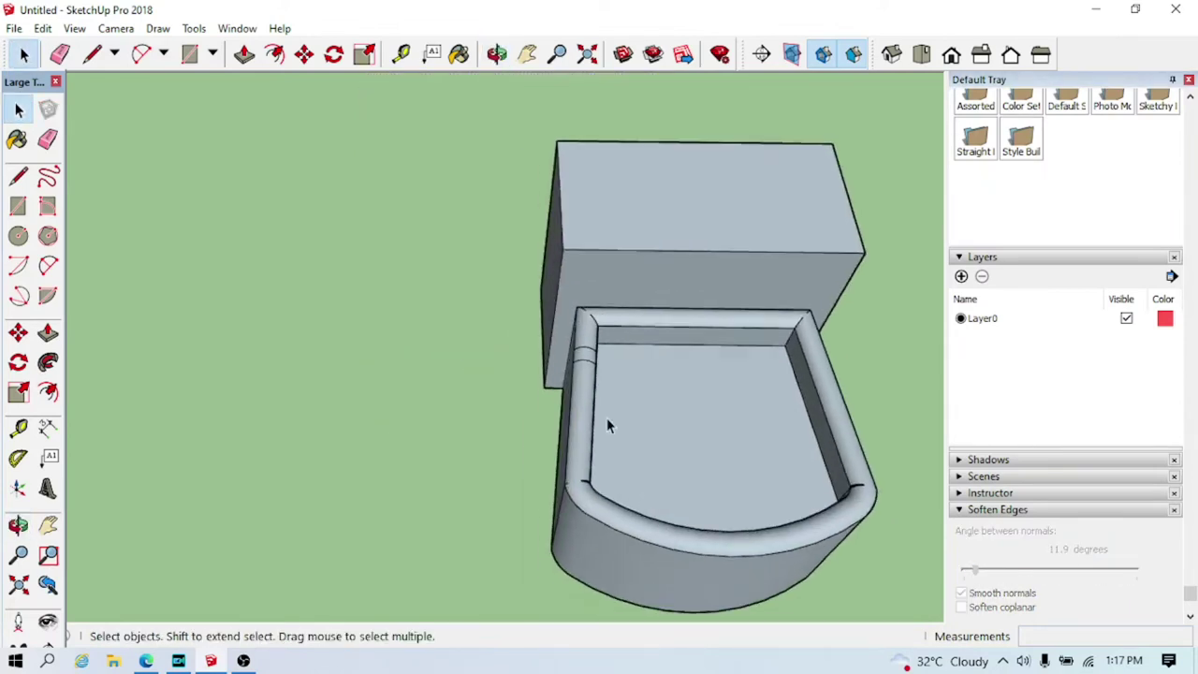
{"action": "scroll", "coordinate": [589, 360], "scroll_direction": "up", "scroll_amount": 5}
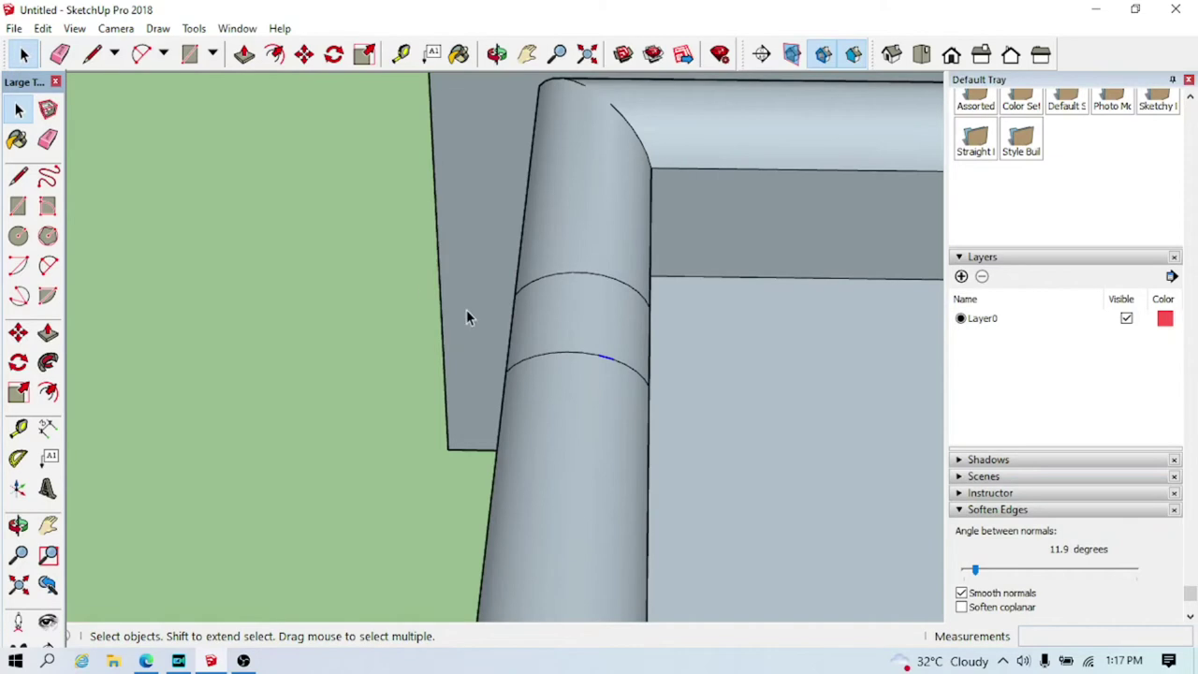
{"action": "middle_click_drag", "start_coordinate": [466, 311], "coordinate": [406, 236]}
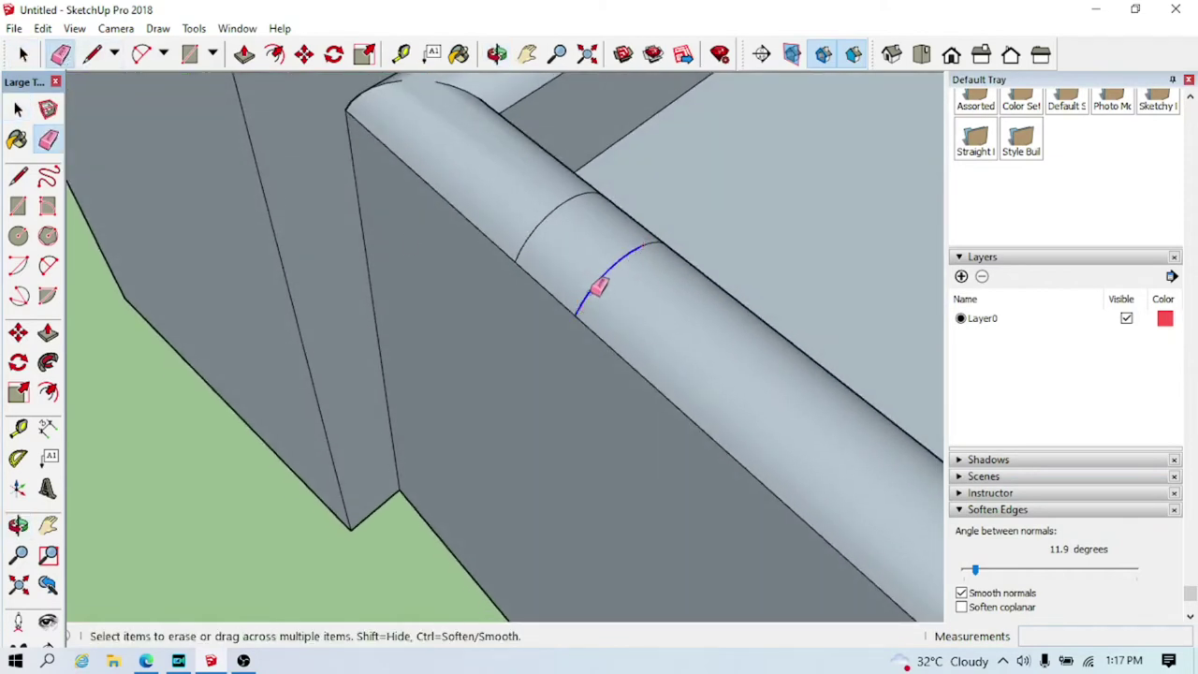
Erase the two leftover arc lines across the rim
{"action": "middle_click_drag", "start_coordinate": [658, 233], "coordinate": [663, 398]}
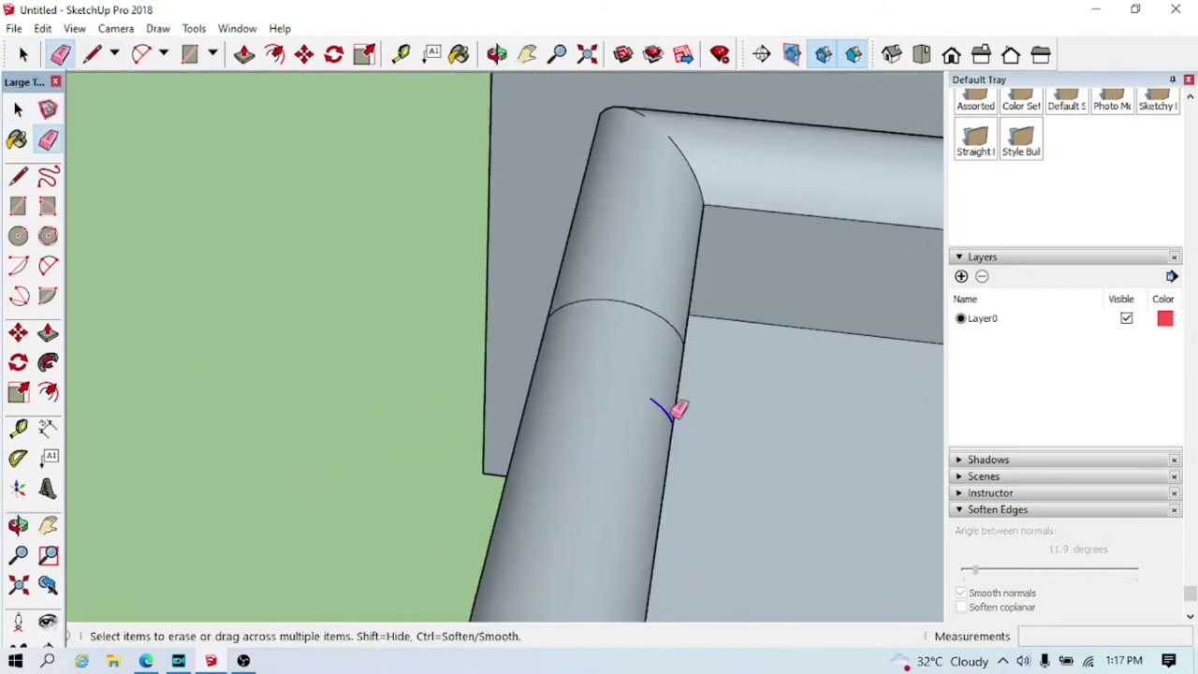
{"action": "mouse_move", "coordinate": [655, 310]}
{"action": "middle_mouse_down"}
{"action": "mouse_move", "coordinate": [568, 347]}
{"action": "mouse_move", "coordinate": [743, 465]}
{"action": "mouse_move", "coordinate": [615, 460]}
{"action": "mouse_move", "coordinate": [634, 323]}
{"action": "mouse_move", "coordinate": [489, 414]}
{"action": "mouse_move", "coordinate": [556, 409]}
{"action": "middle_mouse_up"}
{"action": "scroll", "coordinate": [490, 413], "scroll_direction": "down", "scroll_amount": 3}
{"action": "scroll", "coordinate": [401, 396], "scroll_direction": "down", "scroll_amount": 1}
{"action": "scroll", "coordinate": [481, 421], "scroll_direction": "down", "scroll_amount": 2}
{"action": "scroll", "coordinate": [556, 409], "scroll_direction": "down", "scroll_amount": 1}
{"action": "scroll", "coordinate": [508, 415], "scroll_direction": "down", "scroll_amount": 2}
{"action": "mouse_move", "coordinate": [637, 380]}
{"action": "middle_mouse_down"}
{"action": "mouse_move", "coordinate": [858, 412]}
{"action": "mouse_move", "coordinate": [508, 439]}
{"action": "mouse_move", "coordinate": [513, 479]}
{"action": "mouse_move", "coordinate": [433, 474]}
{"action": "middle_mouse_up"}
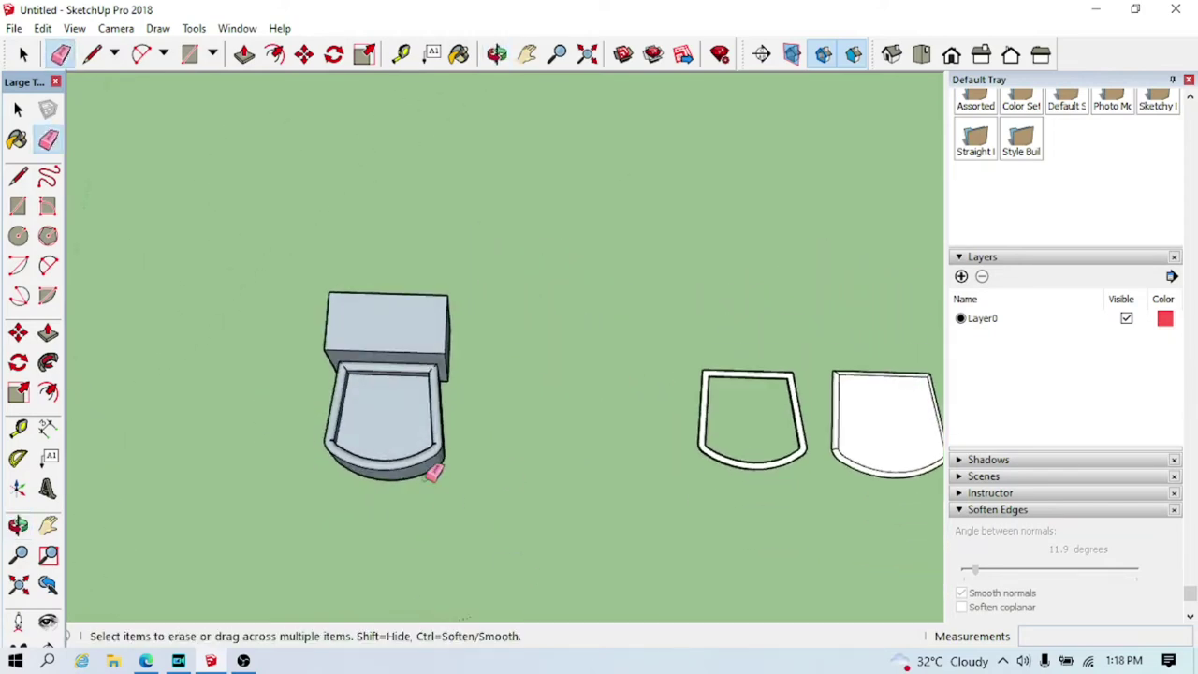
{"action": "left_click", "coordinate": [243, 54]}
{"action": "scroll", "coordinate": [508, 428], "scroll_direction": "up", "scroll_amount": 2}
Push the bowl floor down to deepen the bowl's interior
{"action": "mouse_move", "coordinate": [508, 428]}
{"action": "middle_mouse_down"}
{"action": "mouse_move", "coordinate": [476, 477]}
{"action": "mouse_move", "coordinate": [504, 433]}
{"action": "mouse_move", "coordinate": [455, 267]}
{"action": "middle_mouse_up"}
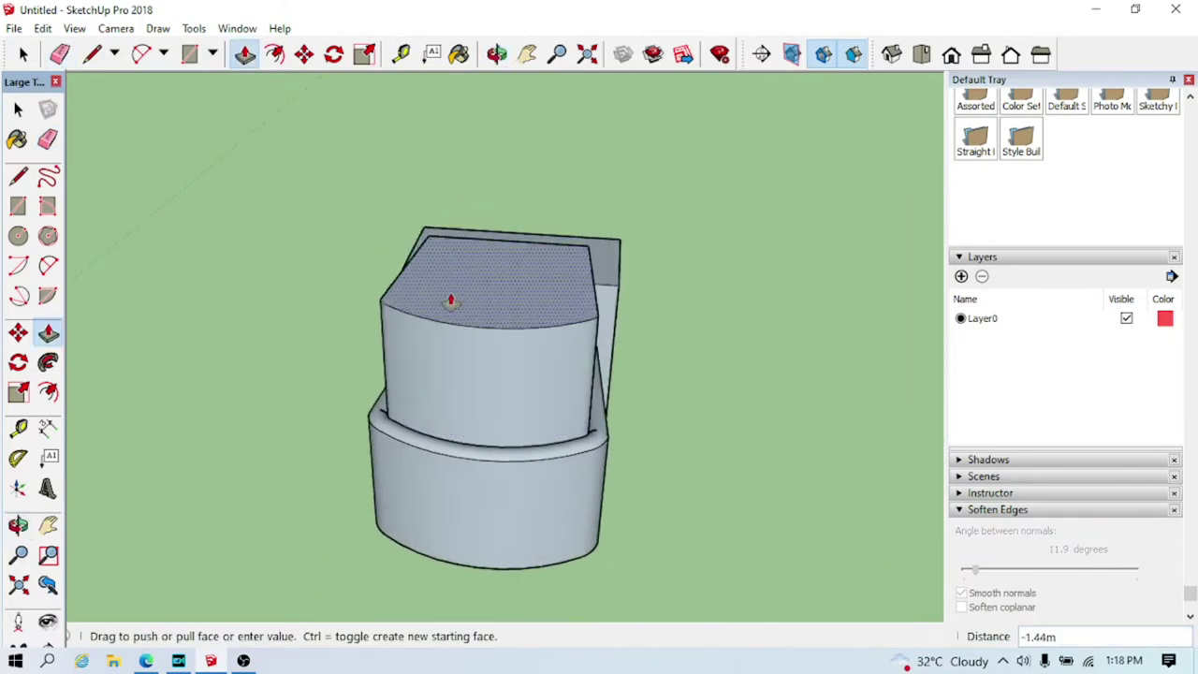
{"action": "middle_click_drag", "start_coordinate": [474, 468], "coordinate": [472, 510]}
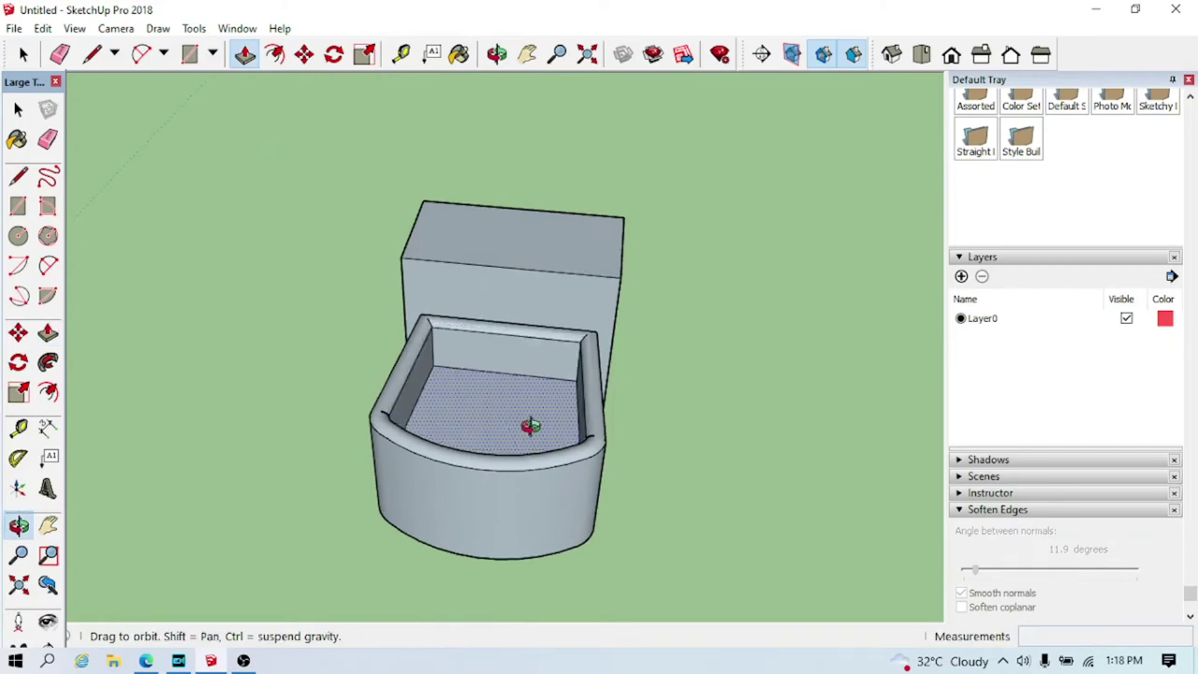
{"action": "middle_click_drag", "start_coordinate": [534, 437], "coordinate": [524, 497]}
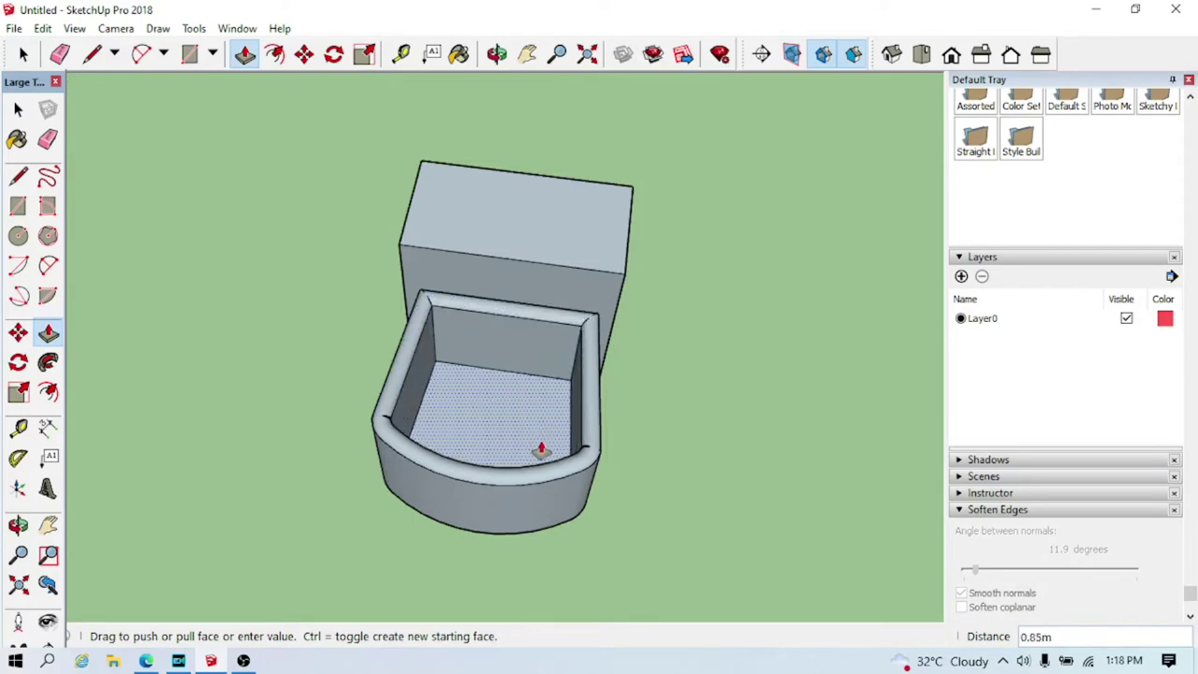
{"action": "mouse_move", "coordinate": [689, 420]}
{"action": "middle_mouse_down"}
{"action": "mouse_move", "coordinate": [240, 449]}
{"action": "mouse_move", "coordinate": [647, 490]}
{"action": "mouse_move", "coordinate": [668, 552]}
{"action": "mouse_move", "coordinate": [610, 575]}
{"action": "mouse_move", "coordinate": [474, 437]}
{"action": "middle_mouse_up"}
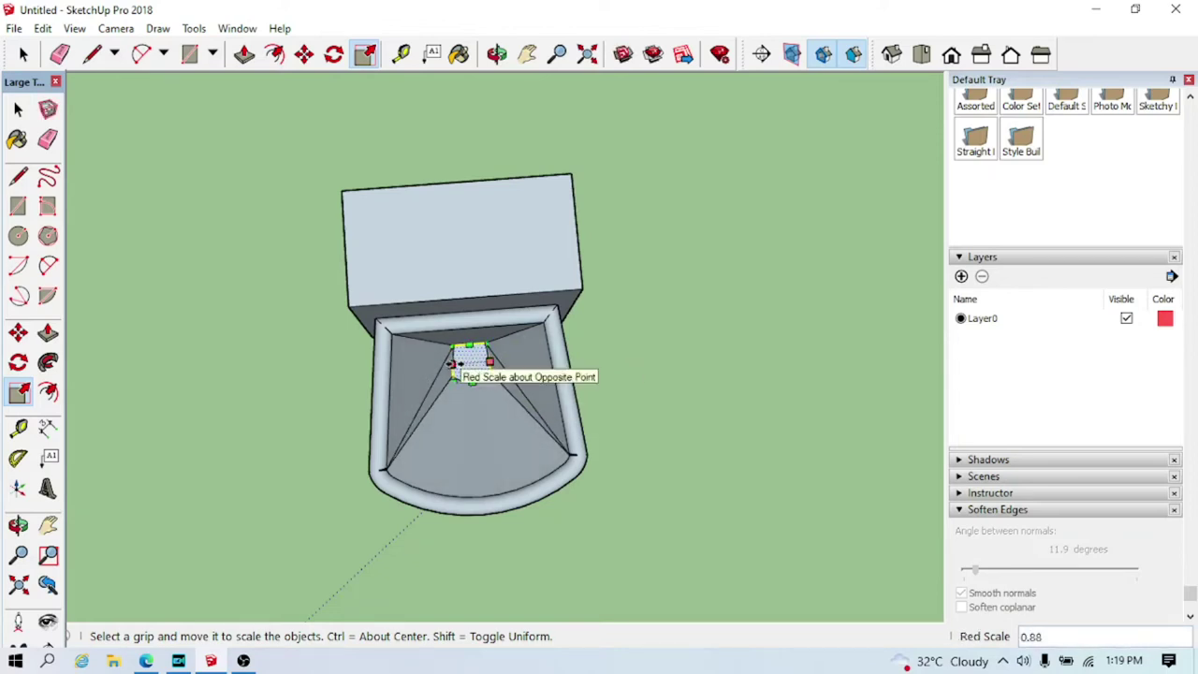
Reverse the dark front and left tub faces inside the bowl so their front sides show
{"action": "mouse_move", "coordinate": [464, 369]}
{"action": "middle_mouse_down"}
{"action": "mouse_move", "coordinate": [594, 369]}
{"action": "mouse_move", "coordinate": [609, 436]}
{"action": "mouse_move", "coordinate": [331, 449]}
{"action": "mouse_move", "coordinate": [659, 395]}
{"action": "mouse_move", "coordinate": [460, 468]}
{"action": "mouse_move", "coordinate": [174, 249]}
{"action": "middle_mouse_up"}
{"action": "mouse_move", "coordinate": [287, 215]}
{"action": "middle_mouse_down"}
{"action": "mouse_move", "coordinate": [842, 289]}
{"action": "mouse_move", "coordinate": [477, 327]}
{"action": "mouse_move", "coordinate": [397, 267]}
{"action": "mouse_move", "coordinate": [569, 406]}
{"action": "mouse_move", "coordinate": [628, 393]}
{"action": "mouse_move", "coordinate": [265, 294]}
{"action": "middle_mouse_up"}
{"action": "right_click", "coordinate": [263, 289]}
{"action": "left_click", "coordinate": [353, 470]}
{"action": "middle_click_drag", "start_coordinate": [352, 470], "coordinate": [348, 260]}
{"action": "right_click", "coordinate": [348, 261]}
{"action": "left_click", "coordinate": [419, 431]}
{"action": "right_click", "coordinate": [279, 256]}
{"action": "left_click", "coordinate": [337, 430]}
{"action": "mouse_move", "coordinate": [321, 370]}
{"action": "middle_mouse_down"}
{"action": "mouse_move", "coordinate": [402, 334]}
{"action": "mouse_move", "coordinate": [361, 336]}
{"action": "mouse_move", "coordinate": [338, 407]}
{"action": "middle_mouse_up"}
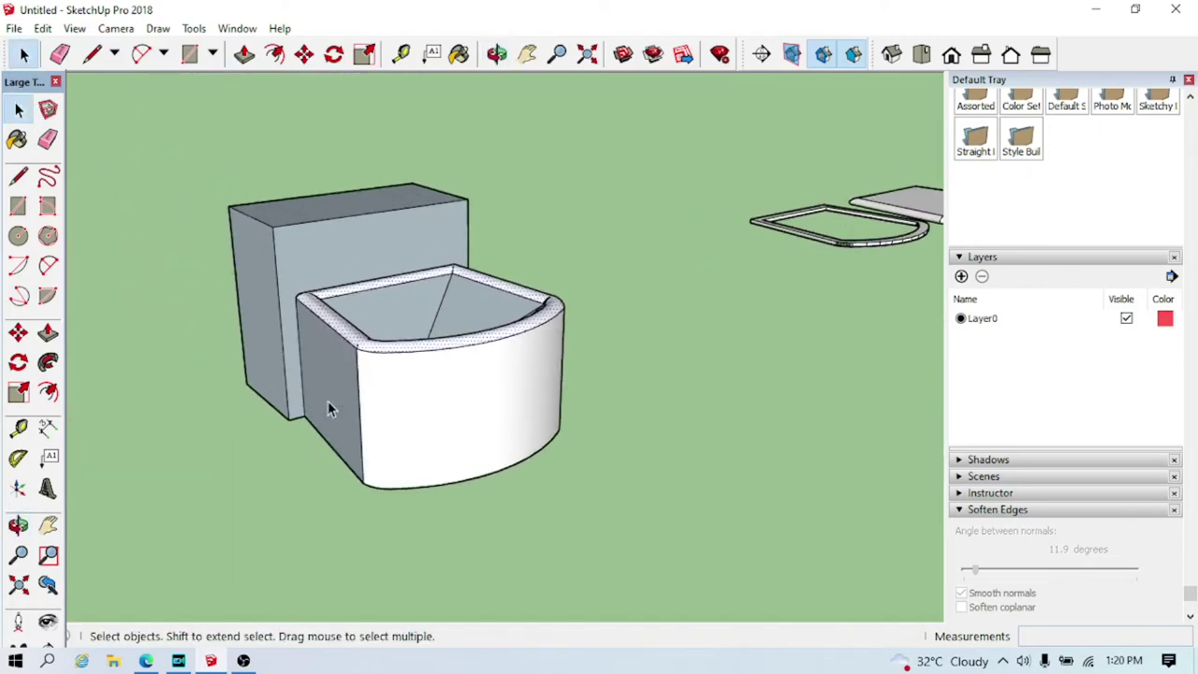
{"action": "right_click", "coordinate": [327, 400]}
{"action": "left_click", "coordinate": [409, 571]}
Reverse or orient the remaining inner funnel faces (left, back, right) until all are white
{"action": "mouse_move", "coordinate": [409, 573]}
{"action": "middle_mouse_down"}
{"action": "mouse_move", "coordinate": [401, 596]}
{"action": "mouse_move", "coordinate": [307, 553]}
{"action": "mouse_move", "coordinate": [353, 588]}
{"action": "mouse_move", "coordinate": [530, 558]}
{"action": "mouse_move", "coordinate": [380, 379]}
{"action": "middle_mouse_up"}
{"action": "right_click", "coordinate": [380, 379]}
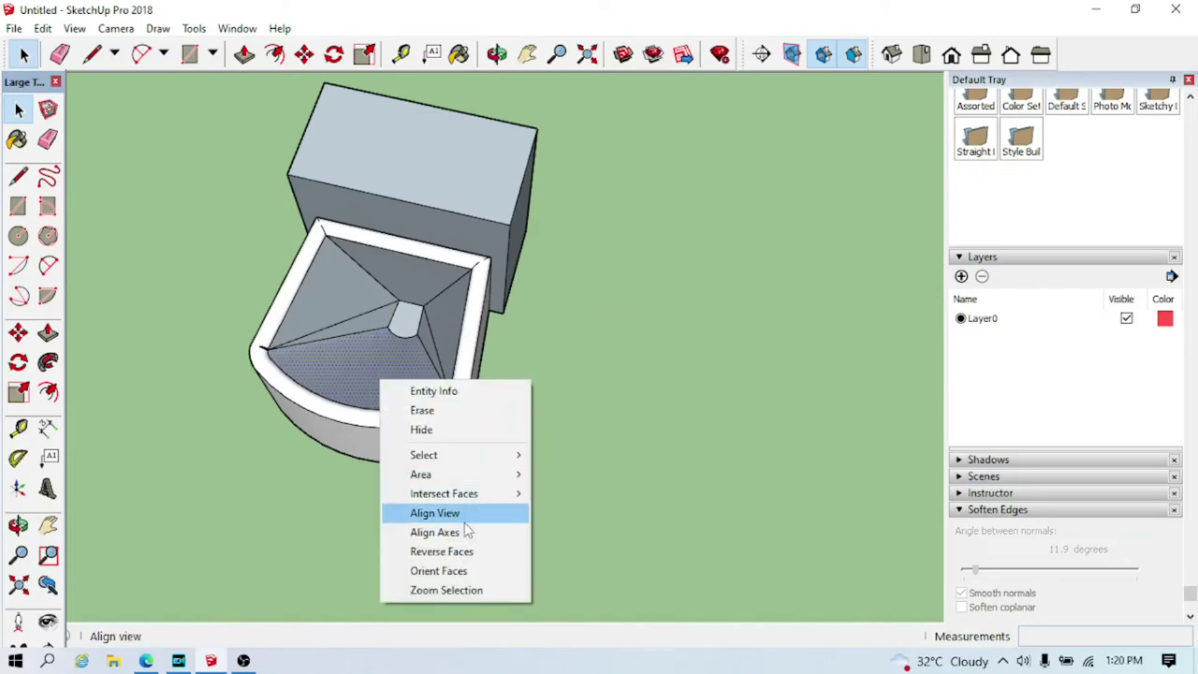
{"action": "left_click", "coordinate": [466, 551]}
{"action": "right_click", "coordinate": [325, 290]}
{"action": "left_click", "coordinate": [441, 480]}
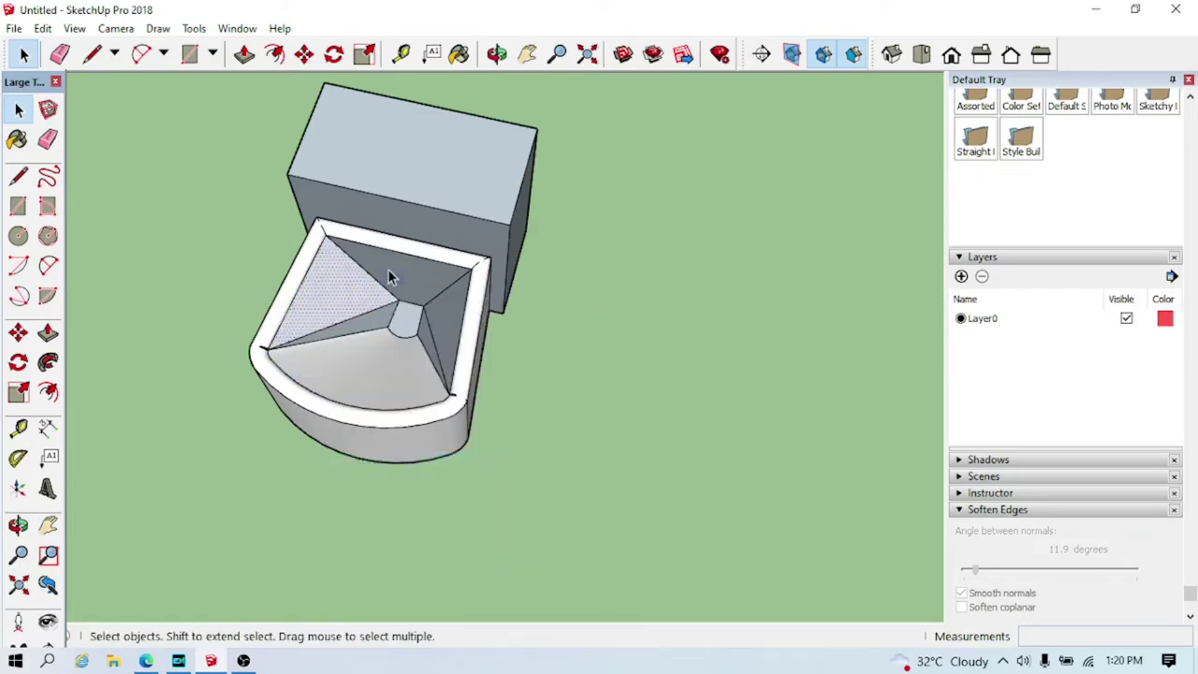
{"action": "right_click", "coordinate": [391, 272]}
{"action": "left_click", "coordinate": [468, 439]}
{"action": "right_click", "coordinate": [454, 301]}
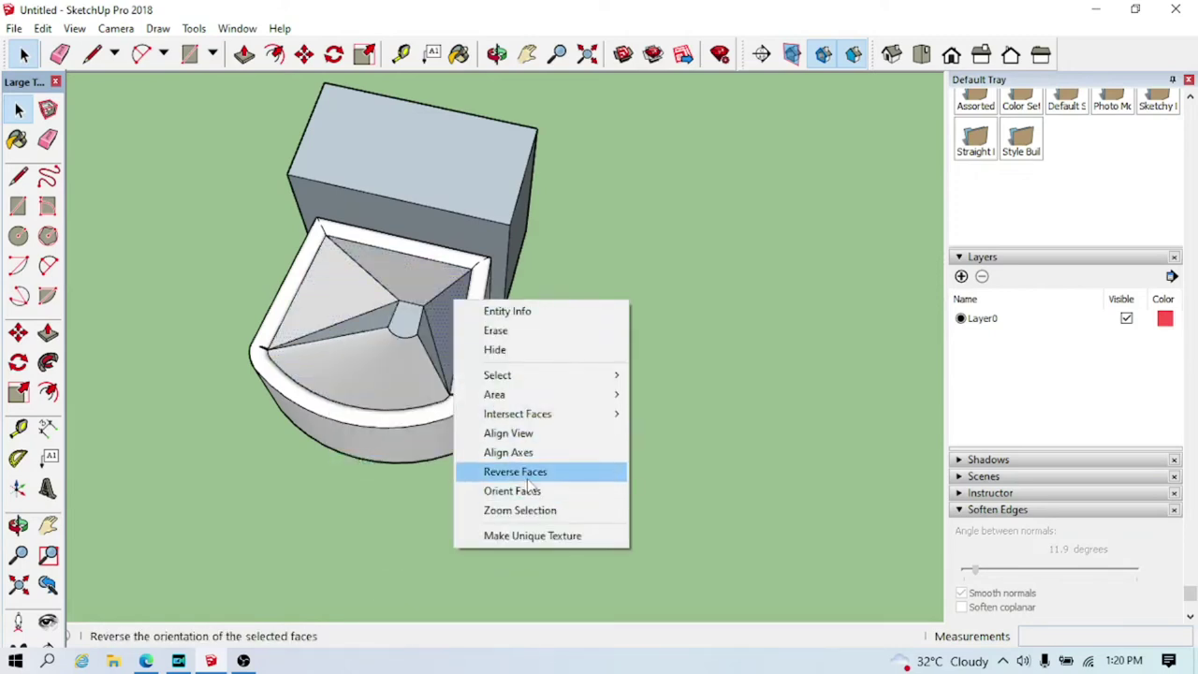
{"action": "left_click", "coordinate": [526, 479]}
{"action": "right_click", "coordinate": [388, 333]}
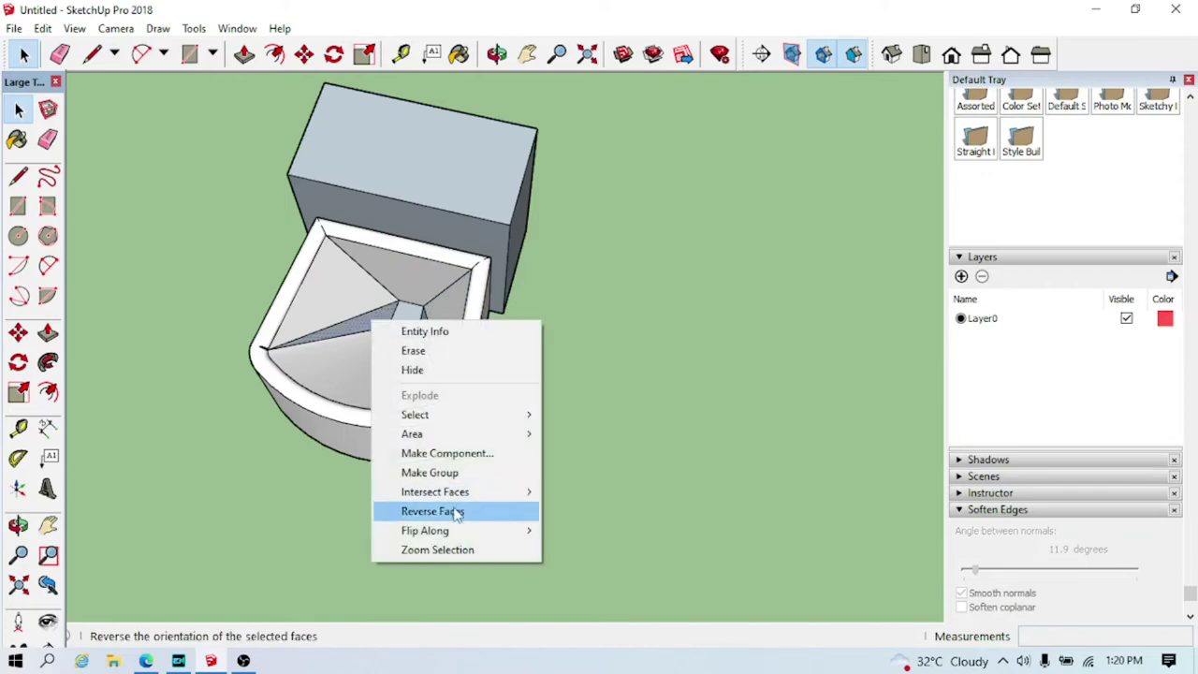
{"action": "left_click", "coordinate": [436, 508]}
{"action": "mouse_move", "coordinate": [579, 380]}
{"action": "middle_mouse_down"}
{"action": "mouse_move", "coordinate": [614, 400]}
{"action": "mouse_move", "coordinate": [526, 374]}
{"action": "mouse_move", "coordinate": [561, 513]}
{"action": "mouse_move", "coordinate": [632, 496]}
{"action": "mouse_move", "coordinate": [377, 490]}
{"action": "mouse_move", "coordinate": [484, 527]}
{"action": "mouse_move", "coordinate": [546, 444]}
{"action": "middle_mouse_up"}
Soften and smooth the edges of the seat ring
{"action": "right_click", "coordinate": [575, 412]}
{"action": "left_click", "coordinate": [660, 372]}
{"action": "scroll", "coordinate": [729, 428], "scroll_direction": "up", "scroll_amount": 2}
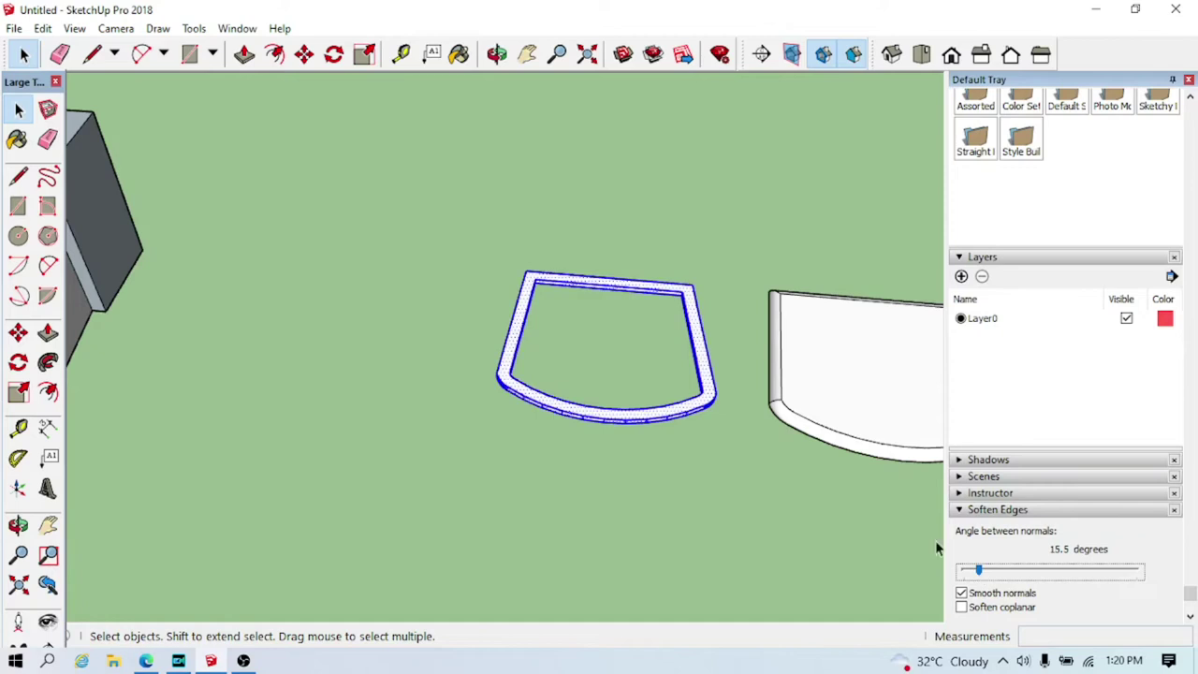
{"action": "middle_click_drag", "start_coordinate": [783, 471], "coordinate": [508, 500]}
{"action": "mouse_move", "coordinate": [746, 530]}
{"action": "middle_mouse_down"}
{"action": "mouse_move", "coordinate": [647, 375]}
{"action": "mouse_move", "coordinate": [716, 498]}
{"action": "mouse_move", "coordinate": [810, 559]}
{"action": "mouse_move", "coordinate": [542, 529]}
{"action": "mouse_move", "coordinate": [564, 493]}
{"action": "middle_mouse_up"}
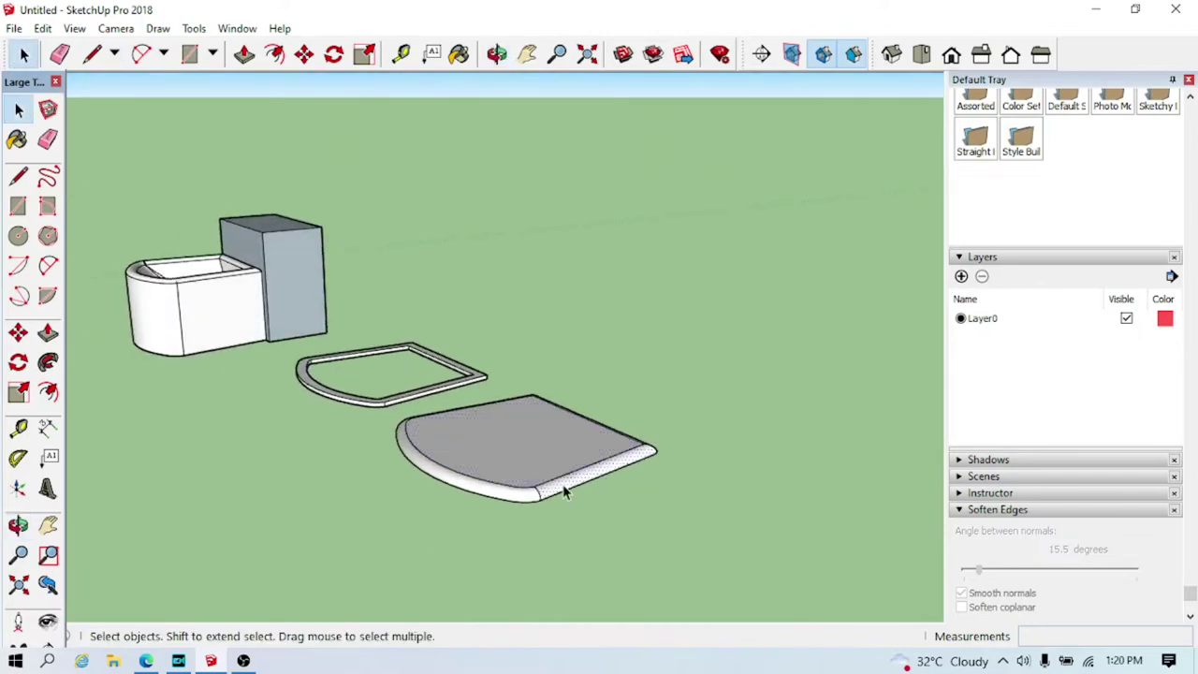
Make the seat ring a single group
{"action": "left_click", "coordinate": [796, 580]}
{"action": "mouse_move", "coordinate": [795, 580]}
{"action": "middle_mouse_down"}
{"action": "mouse_move", "coordinate": [621, 590]}
{"action": "mouse_move", "coordinate": [794, 559]}
{"action": "mouse_move", "coordinate": [483, 486]}
{"action": "middle_mouse_up"}
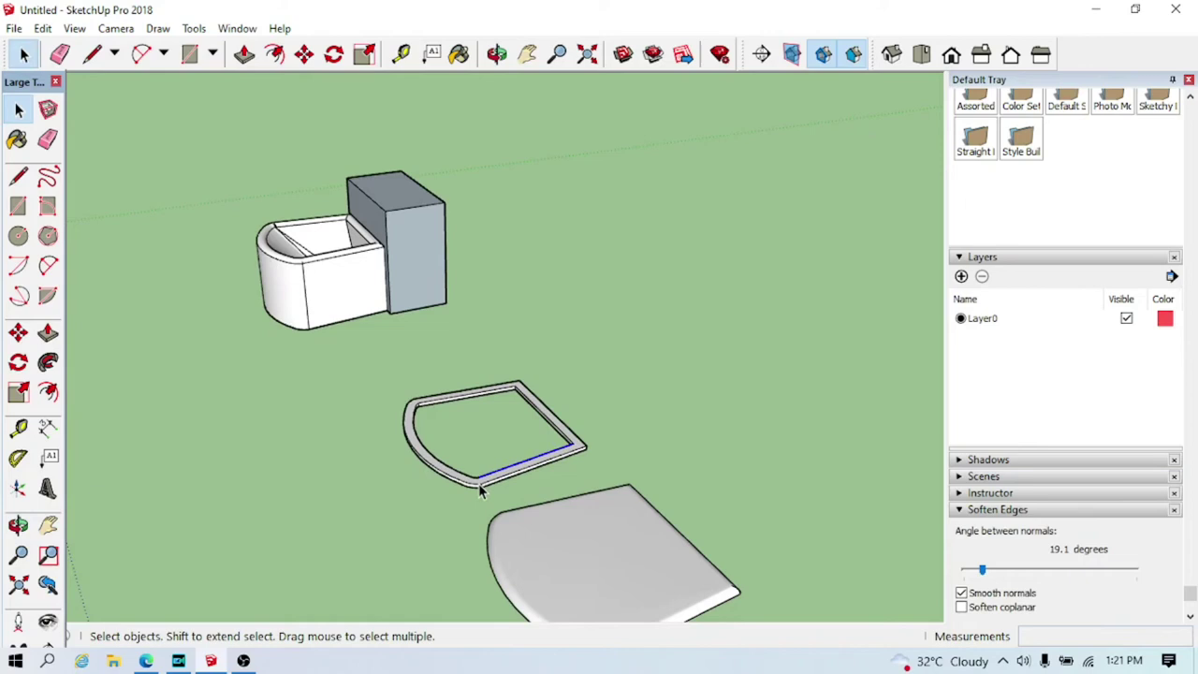
{"action": "mouse_move", "coordinate": [926, 533]}
{"action": "middle_mouse_down"}
{"action": "mouse_move", "coordinate": [722, 318]}
{"action": "mouse_move", "coordinate": [653, 494]}
{"action": "middle_mouse_up"}
{"action": "mouse_move", "coordinate": [648, 442]}
{"action": "middle_mouse_down"}
{"action": "mouse_move", "coordinate": [620, 608]}
{"action": "mouse_move", "coordinate": [797, 562]}
{"action": "middle_mouse_up"}
{"action": "scroll", "coordinate": [650, 348], "scroll_direction": "up", "scroll_amount": 2}
{"action": "scroll", "coordinate": [663, 342], "scroll_direction": "up", "scroll_amount": 3}
{"action": "scroll", "coordinate": [662, 342], "scroll_direction": "up", "scroll_amount": 2}
{"action": "left_click", "coordinate": [653, 332]}
{"action": "right_click", "coordinate": [653, 332]}
{"action": "left_click", "coordinate": [709, 477]}
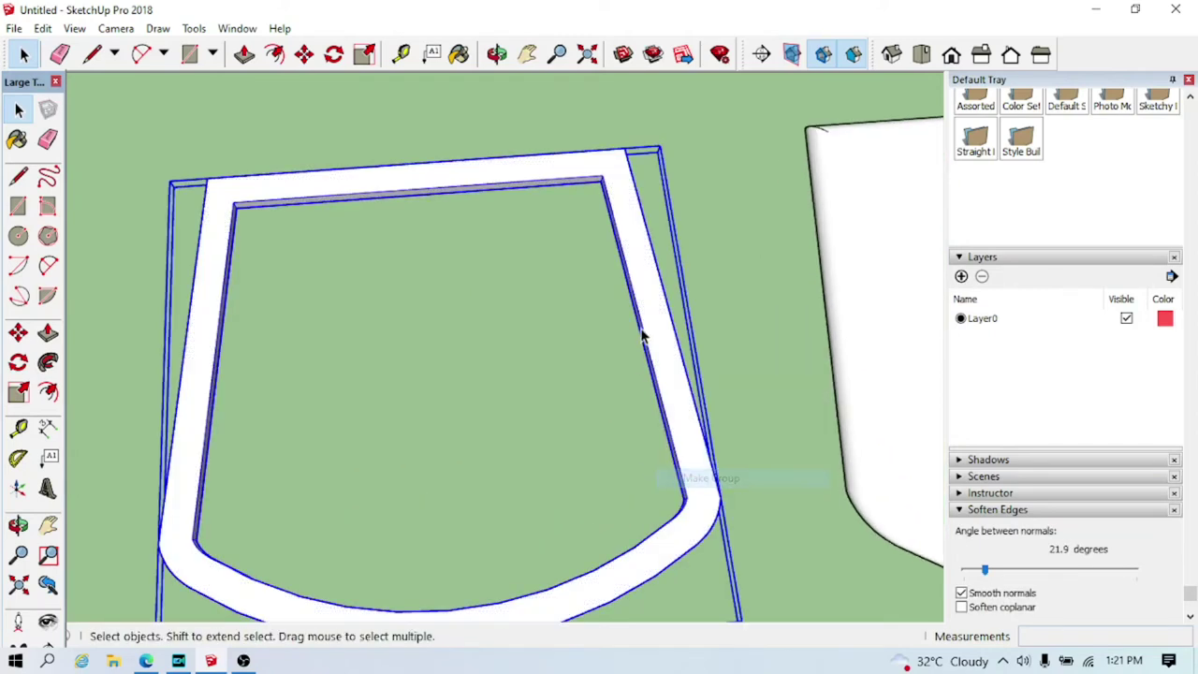
{"action": "scroll", "coordinate": [636, 380], "scroll_direction": "down", "scroll_amount": 3}
{"action": "mouse_move", "coordinate": [569, 342]}
{"action": "middle_mouse_down"}
{"action": "mouse_move", "coordinate": [474, 384]}
{"action": "mouse_move", "coordinate": [644, 403]}
{"action": "middle_mouse_up"}
{"action": "scroll", "coordinate": [618, 406], "scroll_direction": "down", "scroll_amount": 3}
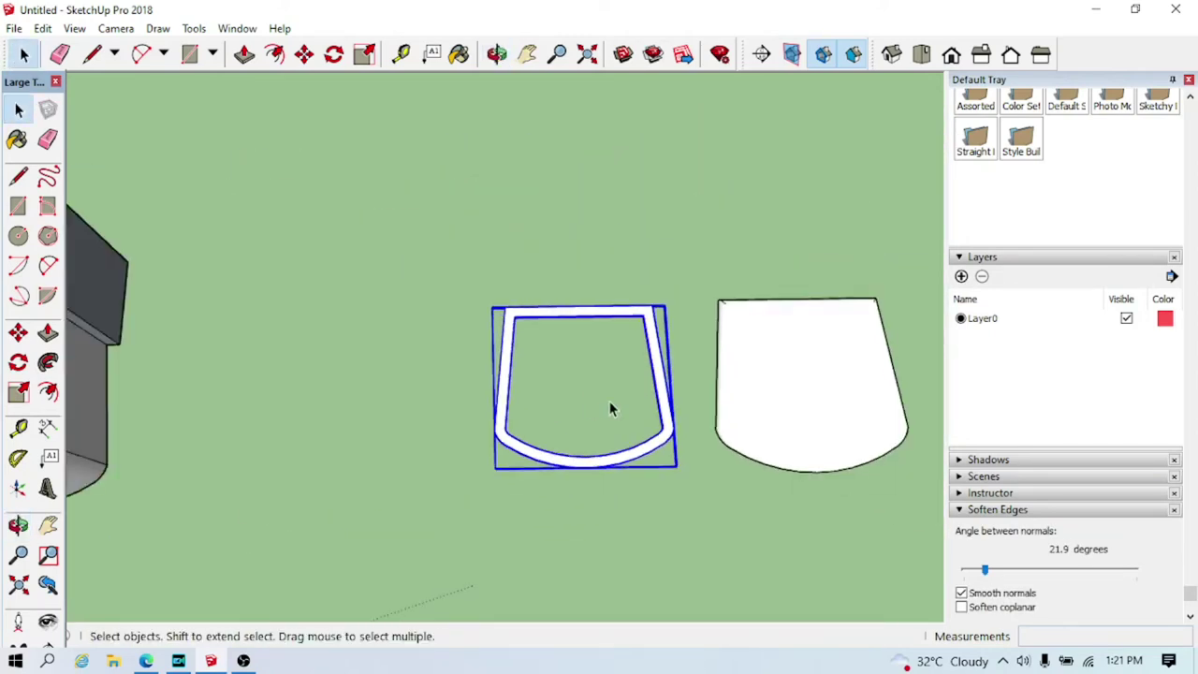
Soften and smooth the edges of the rounded white slab
{"action": "right_click", "coordinate": [823, 384]}
{"action": "left_click", "coordinate": [940, 603]}
{"action": "left_click", "coordinate": [872, 552]}
{"action": "right_click", "coordinate": [831, 431]}
Select the rim frame and pick it up to move it onto the bowl
{"action": "left_click", "coordinate": [629, 456]}
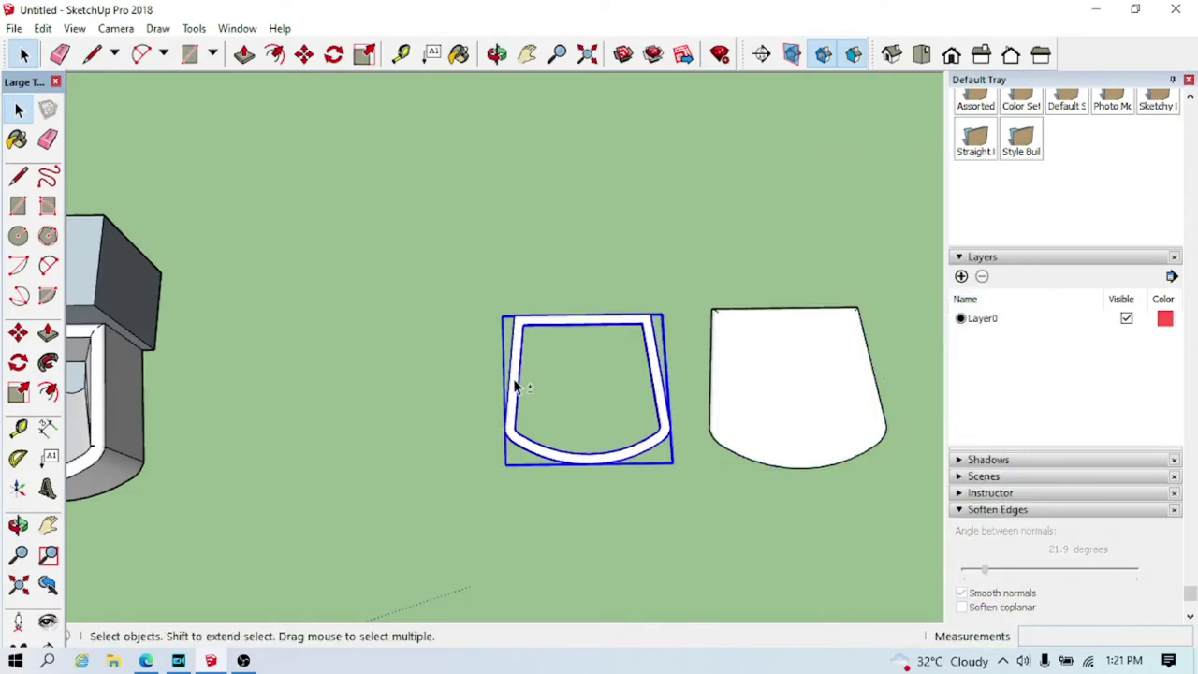
{"action": "middle_click_drag", "start_coordinate": [517, 371], "coordinate": [459, 73]}
{"action": "left_click", "coordinate": [749, 354]}
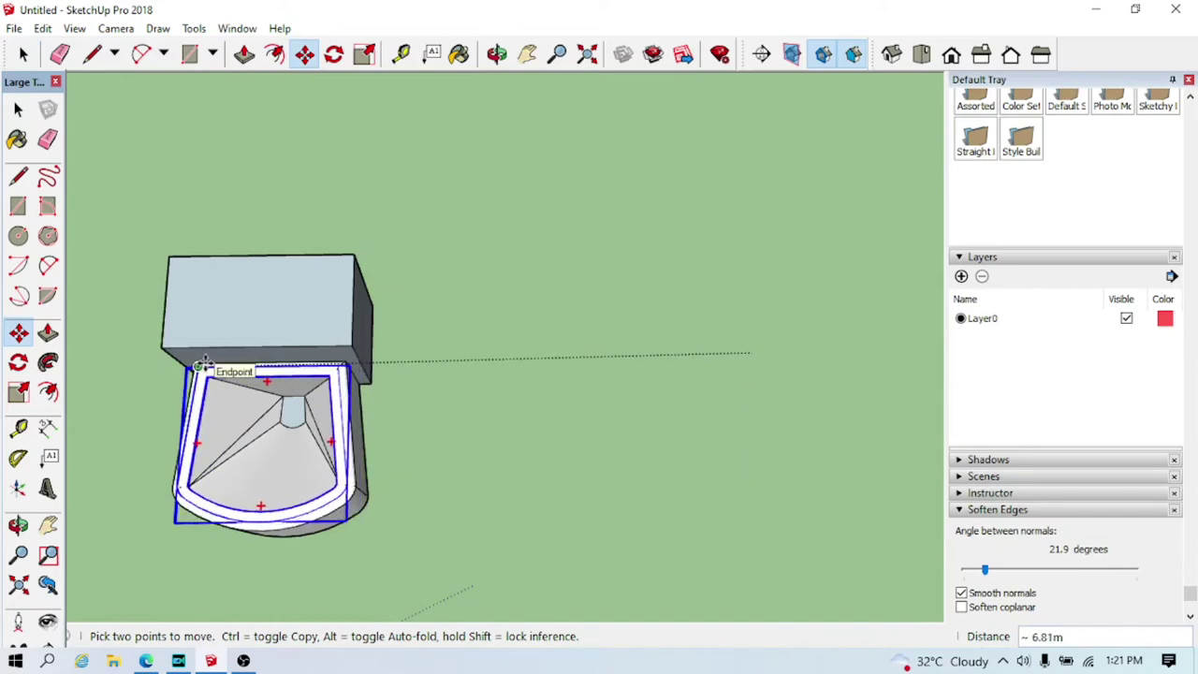
Check that the rim frame sits on the bowl, then deselect it
{"action": "scroll", "coordinate": [739, 276], "scroll_direction": "up", "scroll_amount": 5}
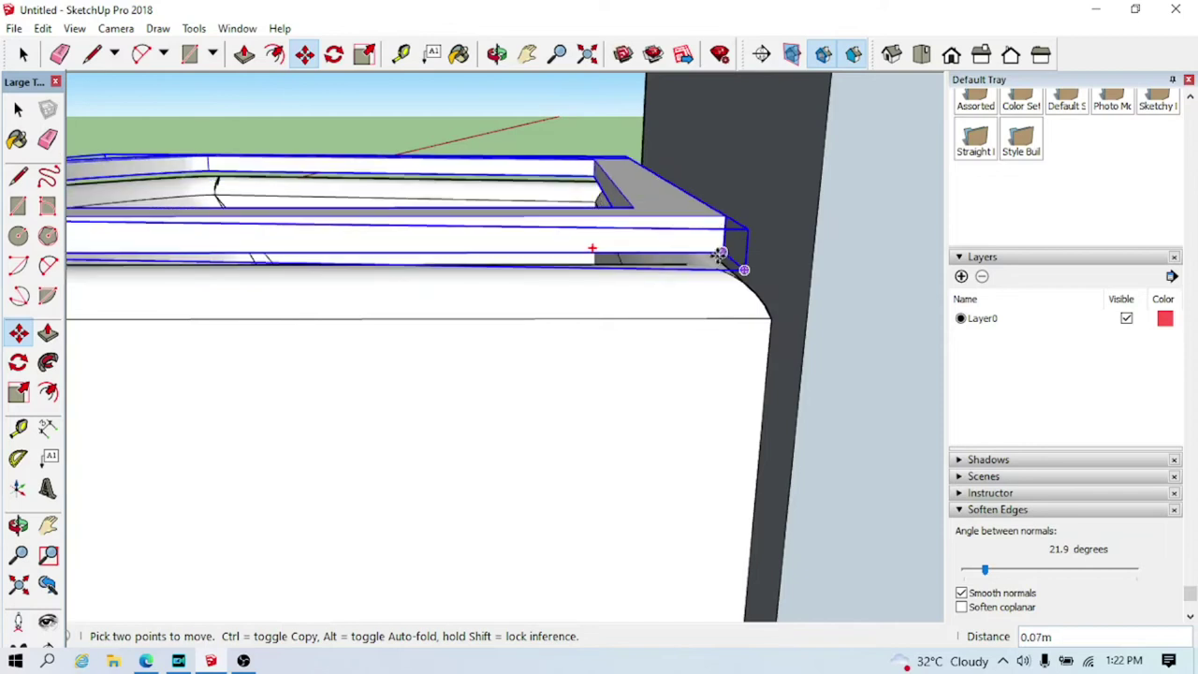
{"action": "mouse_move", "coordinate": [765, 299]}
{"action": "middle_mouse_down"}
{"action": "mouse_move", "coordinate": [668, 366]}
{"action": "mouse_move", "coordinate": [570, 352]}
{"action": "mouse_move", "coordinate": [784, 463]}
{"action": "middle_mouse_up"}
{"action": "scroll", "coordinate": [784, 463], "scroll_direction": "down", "scroll_amount": 5}
{"action": "scroll", "coordinate": [874, 422], "scroll_direction": "down", "scroll_amount": 3}
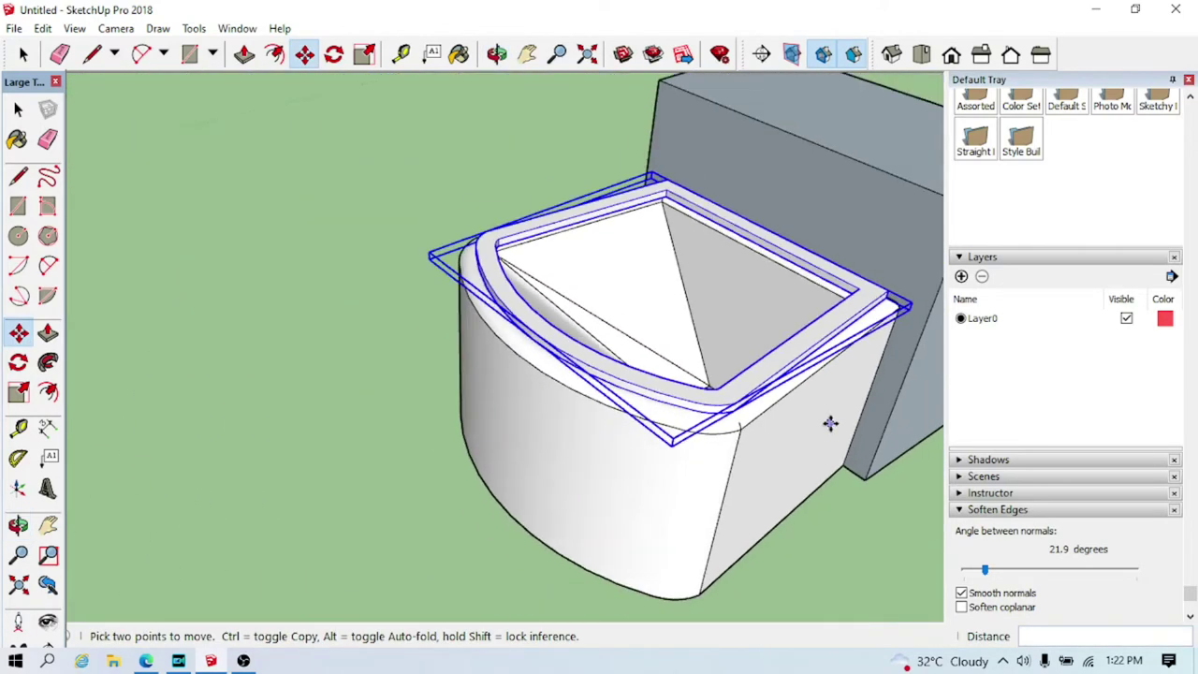
{"action": "scroll", "coordinate": [832, 422], "scroll_direction": "down", "scroll_amount": 2}
{"action": "mouse_move", "coordinate": [604, 377]}
{"action": "middle_mouse_down"}
{"action": "mouse_move", "coordinate": [936, 411]}
{"action": "mouse_move", "coordinate": [4, 39]}
{"action": "middle_mouse_up"}
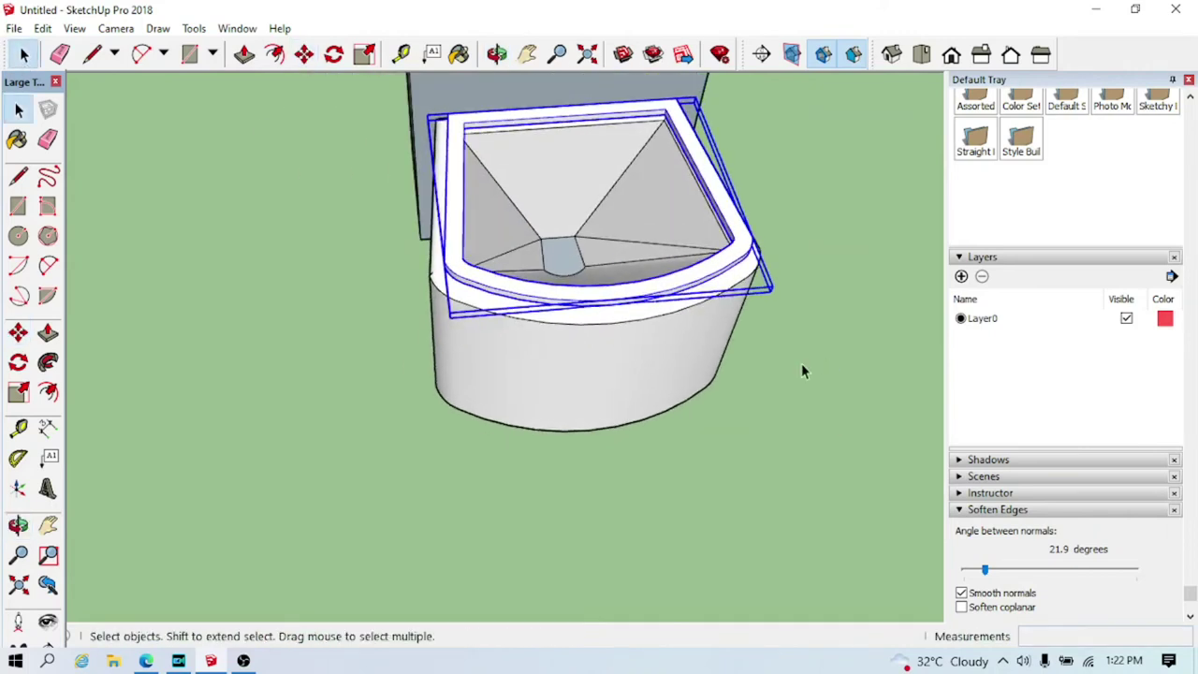
{"action": "left_click", "coordinate": [801, 372]}
{"action": "scroll", "coordinate": [580, 340], "scroll_direction": "up", "scroll_amount": 3}
{"action": "scroll", "coordinate": [792, 409], "scroll_direction": "down", "scroll_amount": 4}
{"action": "mouse_move", "coordinate": [791, 409]}
{"action": "middle_mouse_down"}
{"action": "mouse_move", "coordinate": [459, 422]}
{"action": "mouse_move", "coordinate": [808, 217]}
{"action": "middle_mouse_up"}
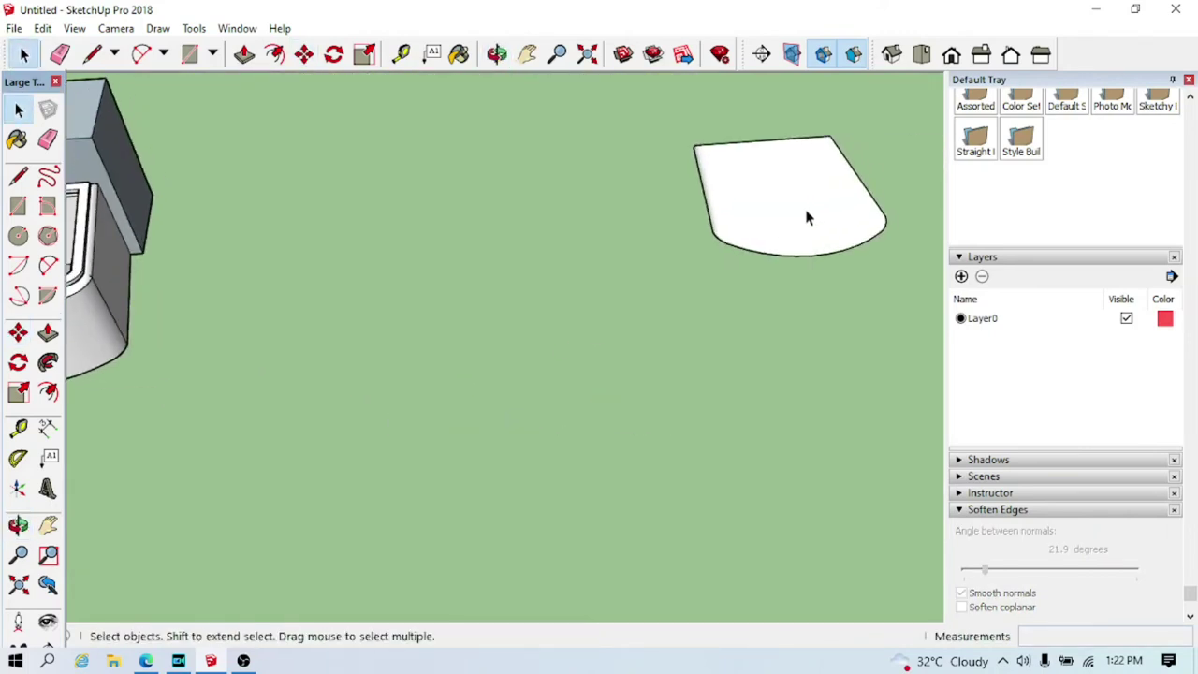
Move the rounded lid slab onto the bowl top, then lift it off about 2.49m aside
{"action": "left_click", "coordinate": [719, 153]}
{"action": "middle_click_drag", "start_coordinate": [259, 196], "coordinate": [870, 271]}
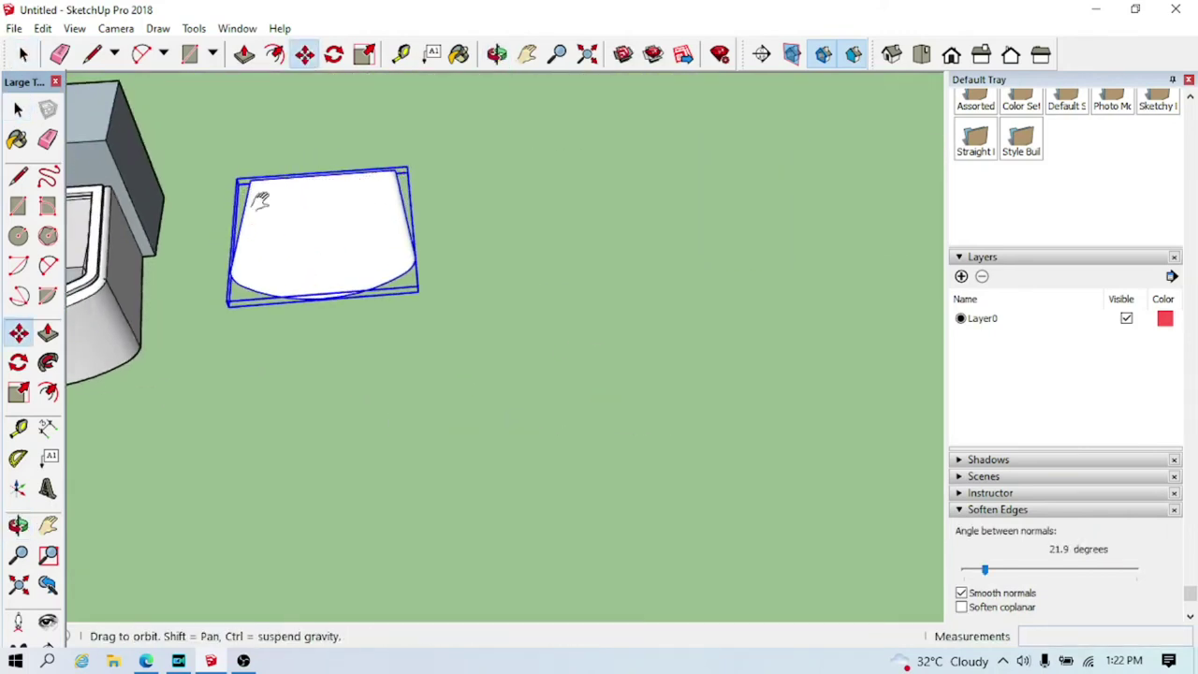
{"action": "left_click", "coordinate": [611, 273]}
{"action": "mouse_move", "coordinate": [610, 273]}
{"action": "middle_mouse_down"}
{"action": "mouse_move", "coordinate": [599, 220]}
{"action": "mouse_move", "coordinate": [481, 231]}
{"action": "middle_mouse_up"}
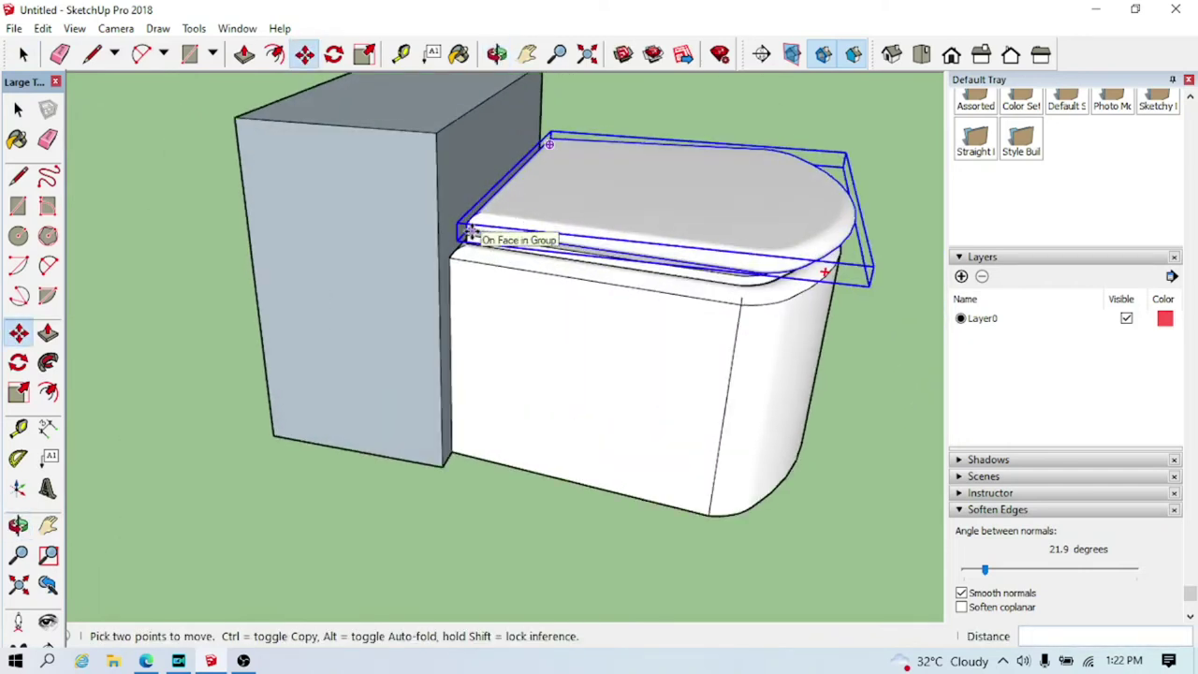
{"action": "left_click", "coordinate": [468, 232]}
{"action": "mouse_move", "coordinate": [574, 281]}
{"action": "middle_mouse_down"}
{"action": "mouse_move", "coordinate": [930, 396]}
{"action": "mouse_move", "coordinate": [697, 345]}
{"action": "mouse_move", "coordinate": [914, 409]}
{"action": "mouse_move", "coordinate": [649, 420]}
{"action": "mouse_move", "coordinate": [768, 483]}
{"action": "mouse_move", "coordinate": [861, 296]}
{"action": "middle_mouse_up"}
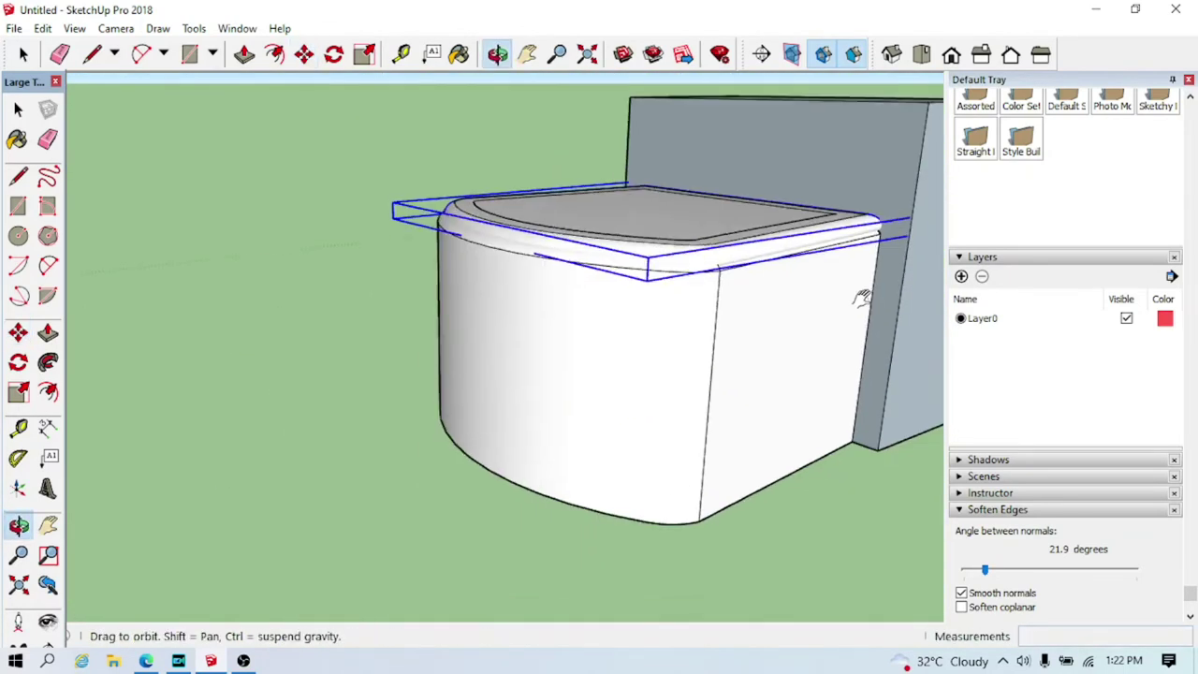
{"action": "right_click", "coordinate": [636, 230]}
{"action": "mouse_move", "coordinate": [684, 287]}
{"action": "middle_mouse_down"}
{"action": "mouse_move", "coordinate": [836, 471]}
{"action": "mouse_move", "coordinate": [820, 396]}
{"action": "middle_mouse_up"}
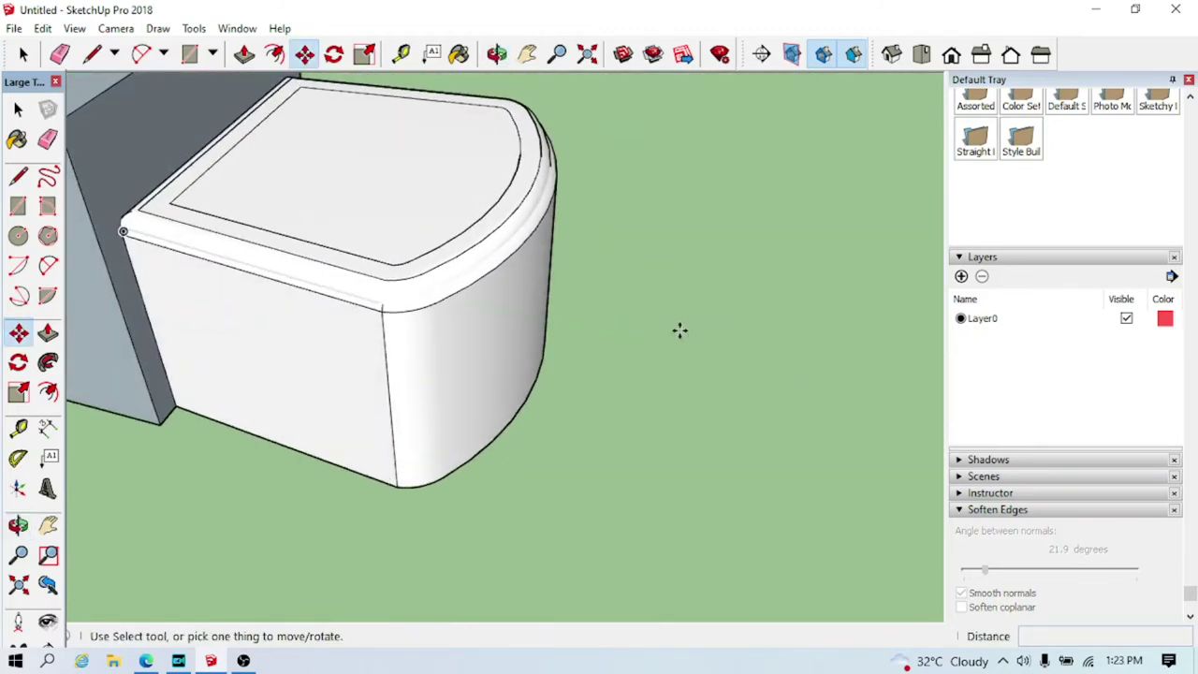
{"action": "left_click", "coordinate": [320, 281]}
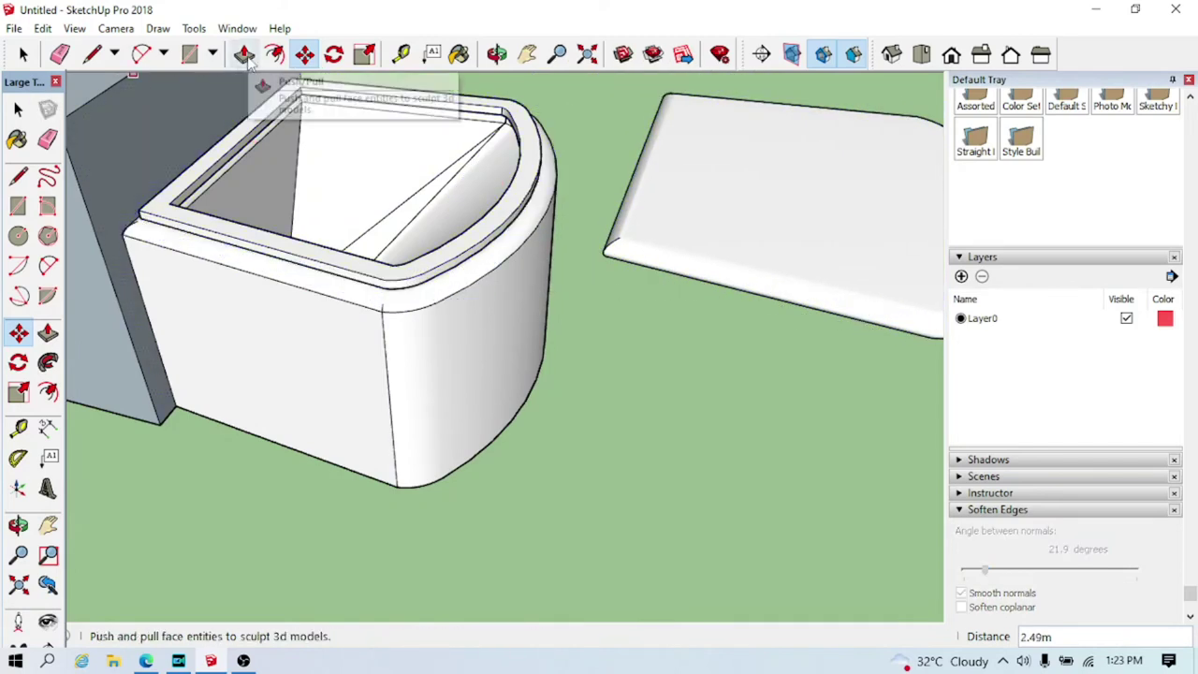
Push the rim's top face down 0.02m to thin the rim
{"action": "scroll", "coordinate": [169, 206], "scroll_direction": "up", "scroll_amount": 3}
{"action": "left_click", "coordinate": [23, 54]}
{"action": "left_click", "coordinate": [236, 251]}
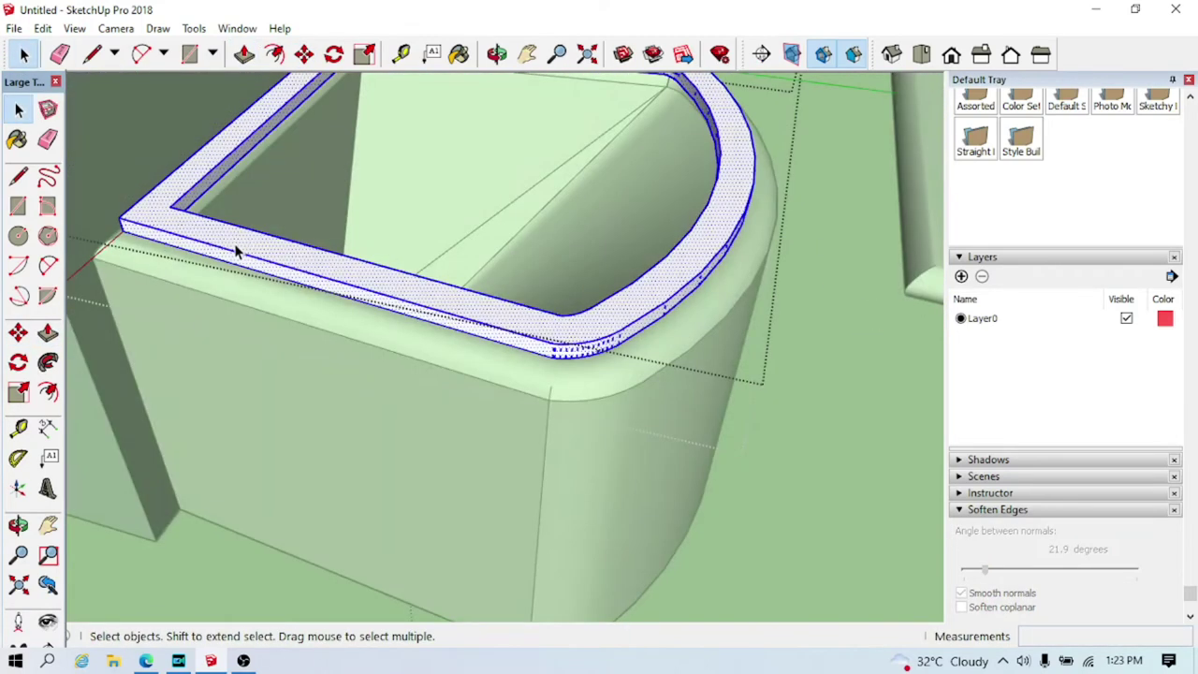
{"action": "left_click", "coordinate": [244, 54]}
{"action": "scroll", "coordinate": [195, 246], "scroll_direction": "up", "scroll_amount": 2}
{"action": "left_click", "coordinate": [234, 246]}
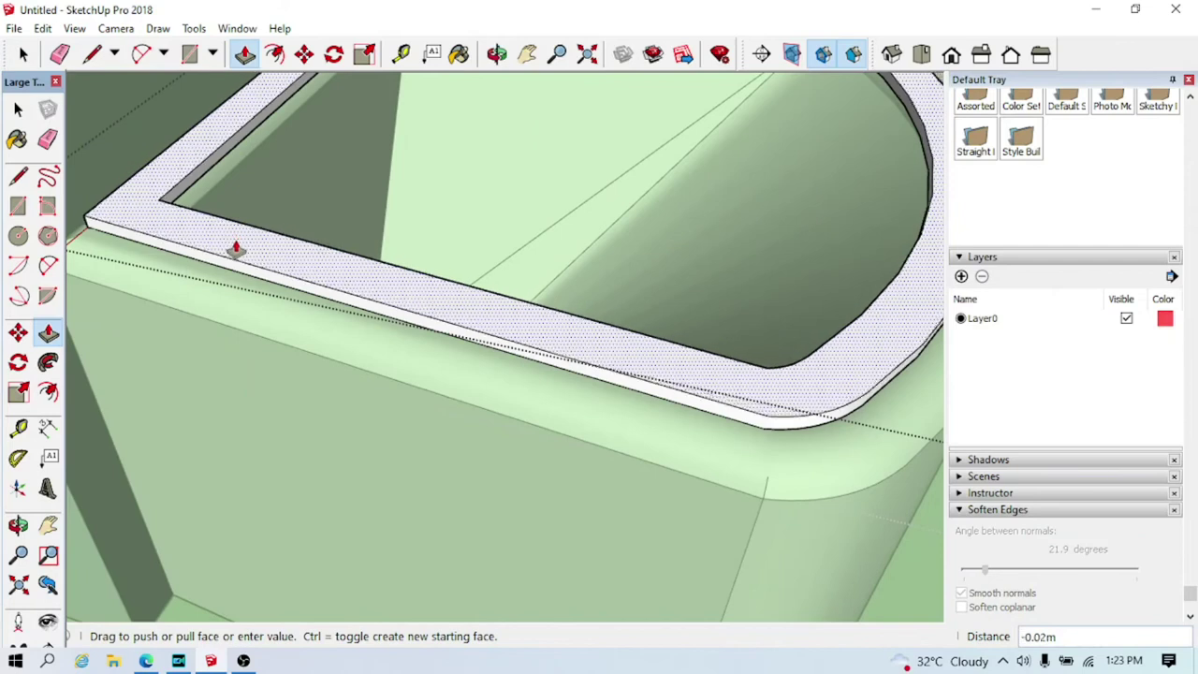
{"action": "key", "text": "space"}
Move the lid by its corner so it sits flush on the seat ring
{"action": "mouse_move", "coordinate": [382, 342]}
{"action": "middle_mouse_down"}
{"action": "mouse_move", "coordinate": [832, 524]}
{"action": "mouse_move", "coordinate": [165, 418]}
{"action": "mouse_move", "coordinate": [304, 382]}
{"action": "mouse_move", "coordinate": [747, 220]}
{"action": "middle_mouse_up"}
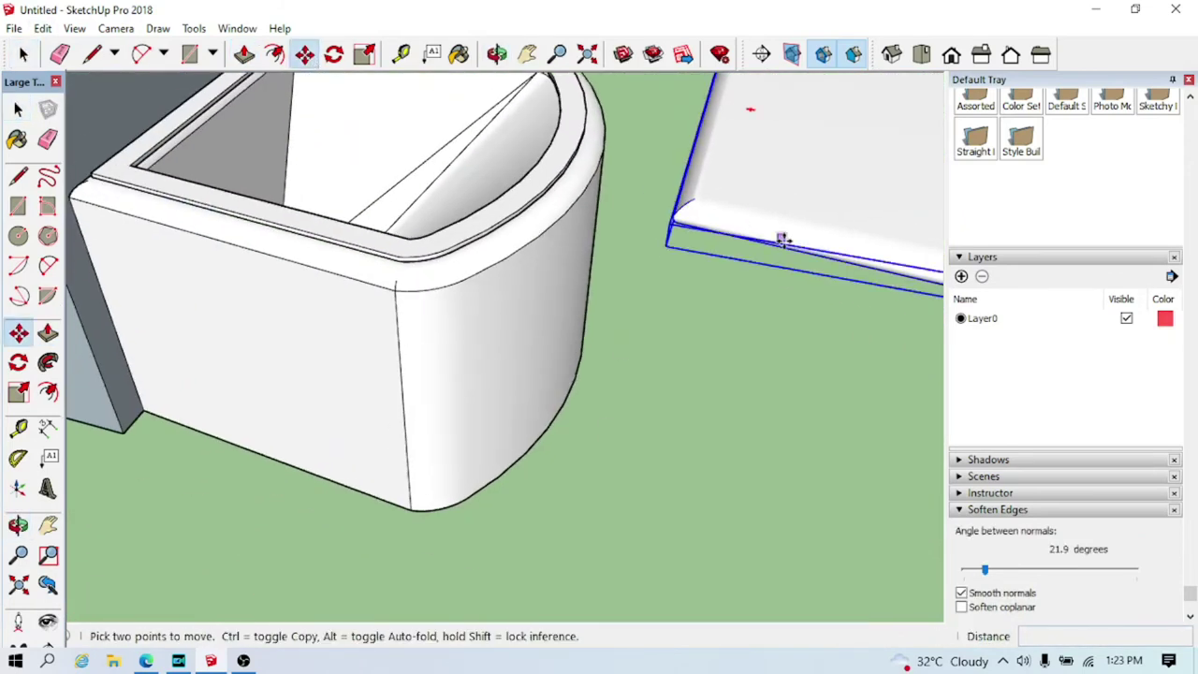
{"action": "left_click", "coordinate": [671, 219]}
{"action": "middle_click_drag", "start_coordinate": [107, 160], "coordinate": [508, 216]}
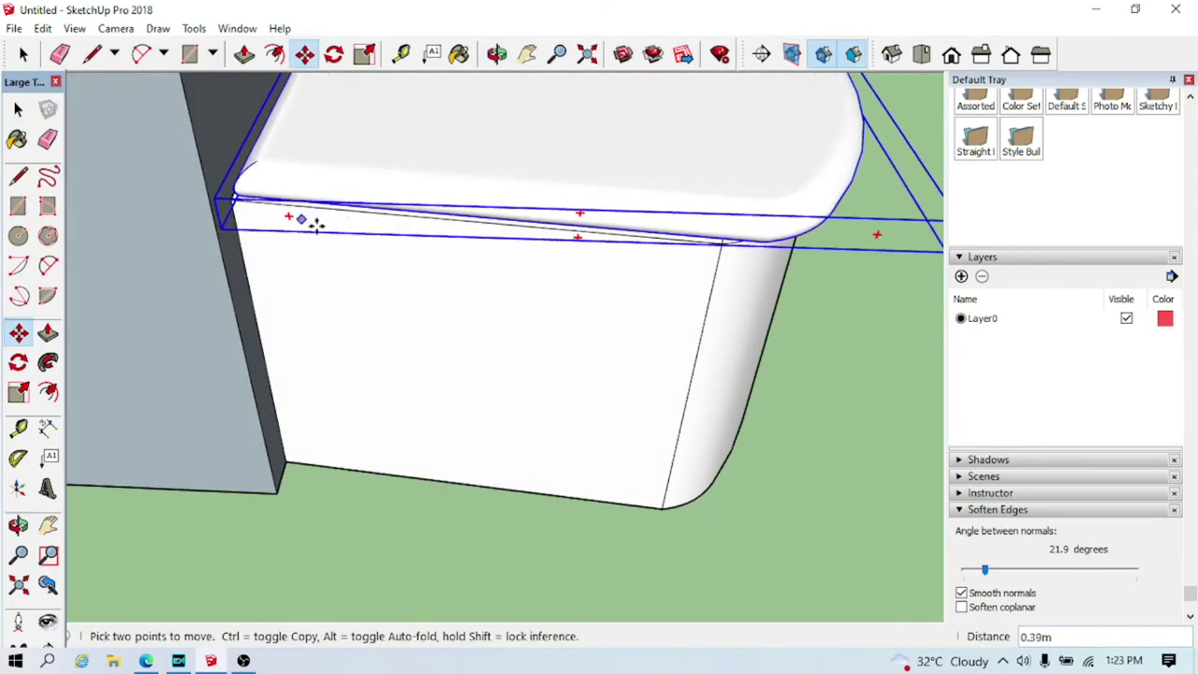
{"action": "middle_click_drag", "start_coordinate": [267, 200], "coordinate": [363, 70]}
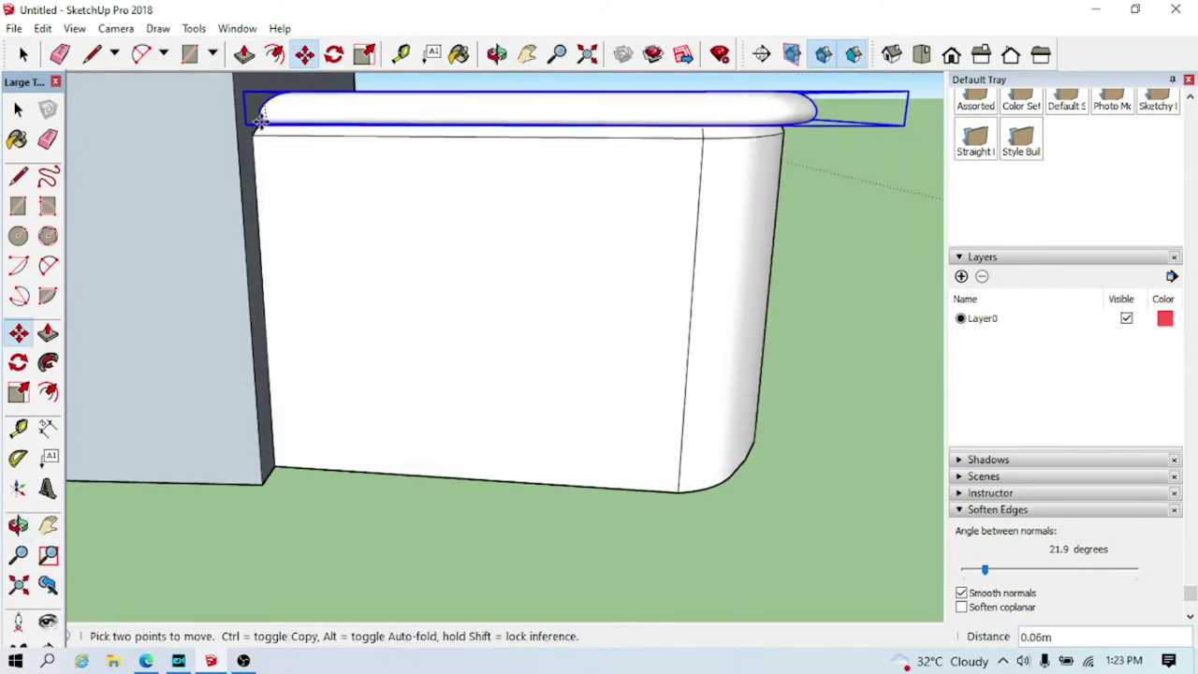
{"action": "middle_click_drag", "start_coordinate": [277, 138], "coordinate": [377, 315]}
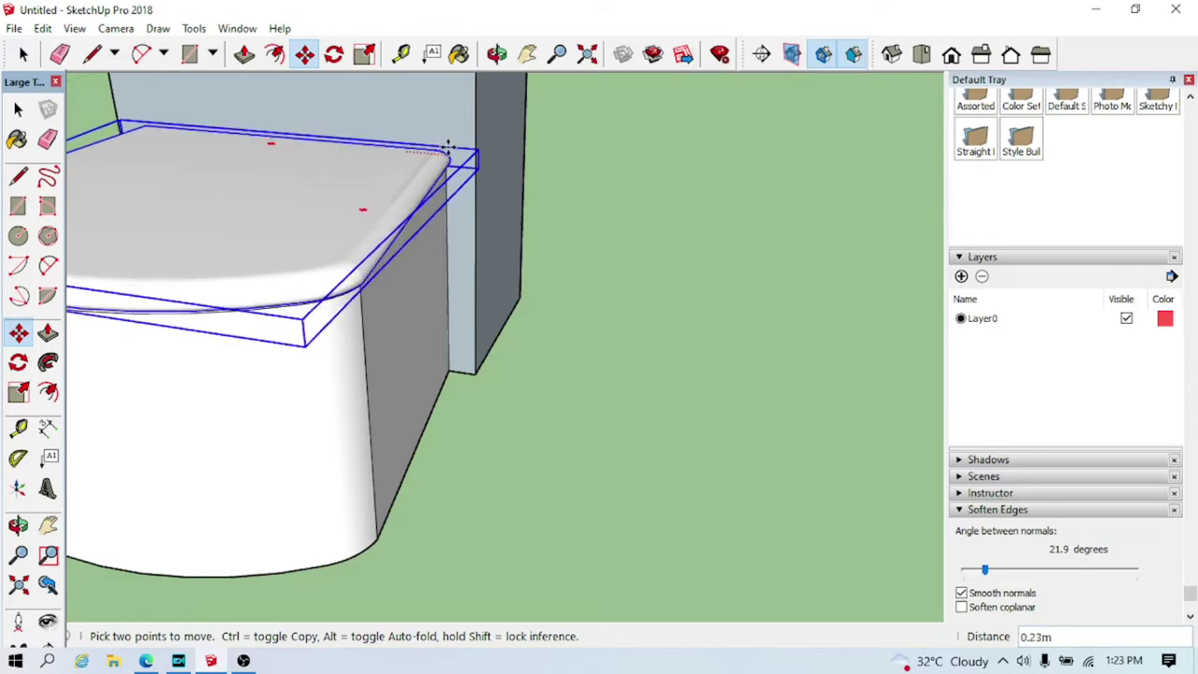
{"action": "middle_click_drag", "start_coordinate": [468, 176], "coordinate": [446, 160]}
{"action": "middle_click_drag", "start_coordinate": [567, 200], "coordinate": [552, 172]}
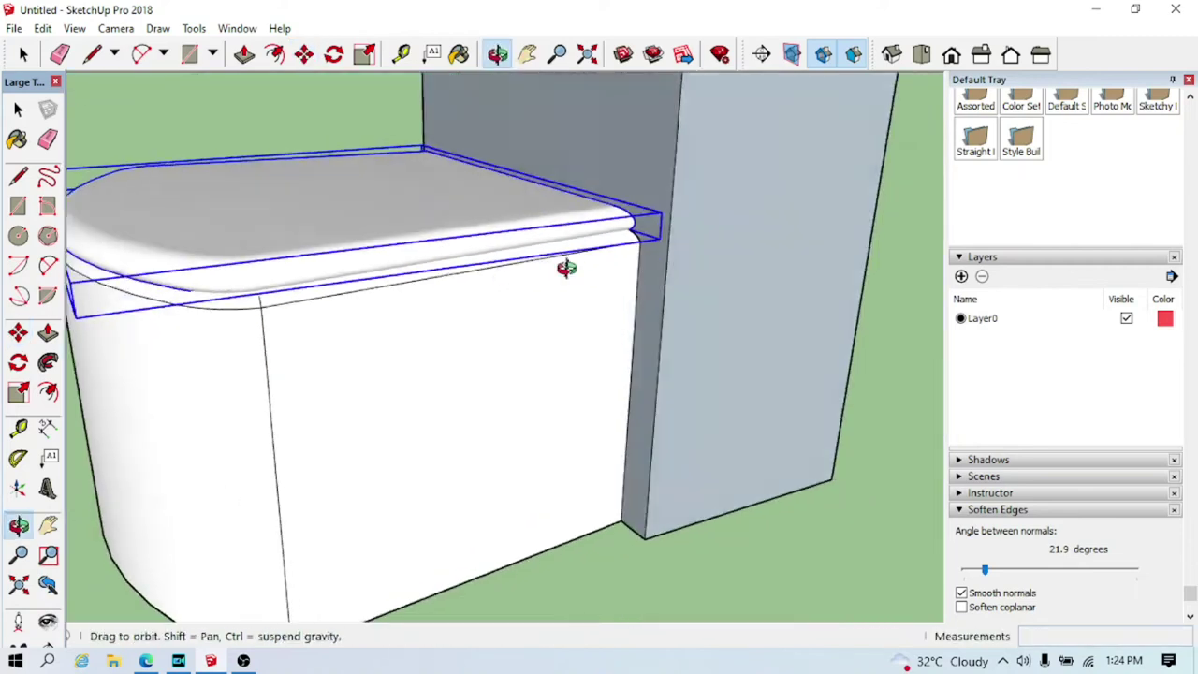
{"action": "middle_click_drag", "start_coordinate": [484, 227], "coordinate": [665, 259]}
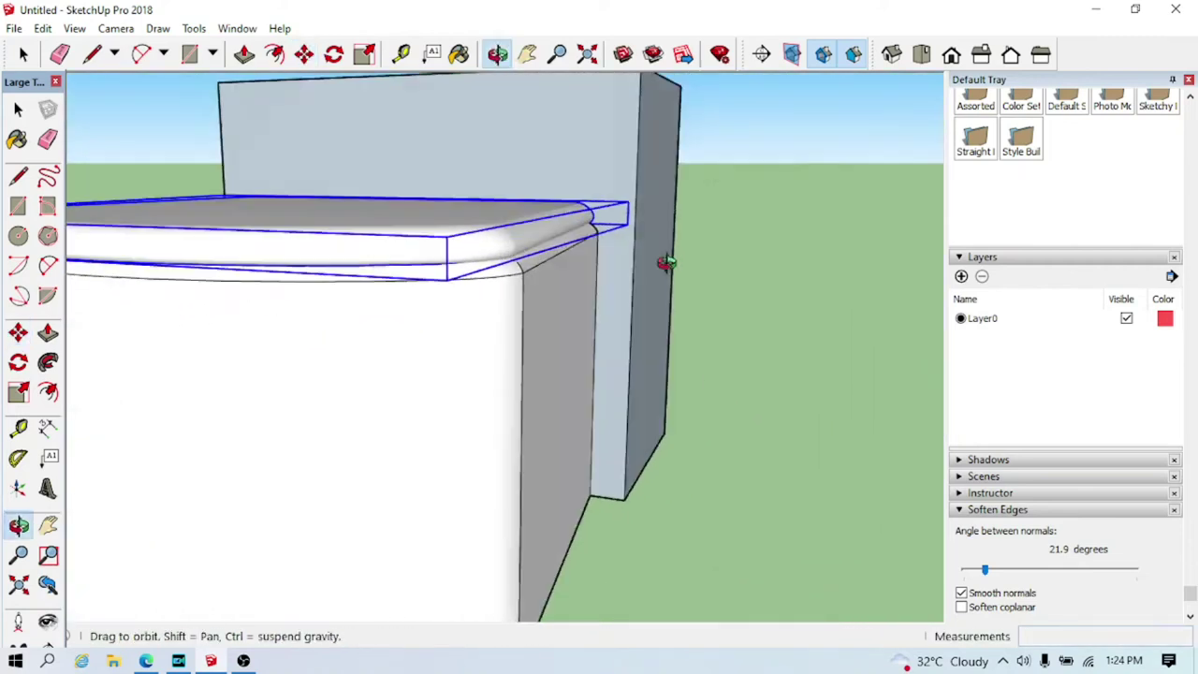
{"action": "scroll", "coordinate": [567, 302], "scroll_direction": "down", "scroll_amount": 5}
{"action": "mouse_move", "coordinate": [567, 302]}
{"action": "middle_mouse_down"}
{"action": "mouse_move", "coordinate": [846, 384]}
{"action": "mouse_move", "coordinate": [814, 379]}
{"action": "middle_mouse_up"}
{"action": "mouse_move", "coordinate": [758, 316]}
{"action": "middle_mouse_down"}
{"action": "mouse_move", "coordinate": [455, 307]}
{"action": "mouse_move", "coordinate": [801, 495]}
{"action": "mouse_move", "coordinate": [227, 281]}
{"action": "mouse_move", "coordinate": [639, 402]}
{"action": "mouse_move", "coordinate": [889, 441]}
{"action": "mouse_move", "coordinate": [930, 401]}
{"action": "mouse_move", "coordinate": [334, 460]}
{"action": "mouse_move", "coordinate": [584, 537]}
{"action": "mouse_move", "coordinate": [500, 438]}
{"action": "middle_mouse_up"}
Soften the bowl body and tank edges at 24.6 degrees
{"action": "left_click", "coordinate": [500, 439]}
{"action": "left_click_drag", "start_coordinate": [985, 570], "coordinate": [990, 573]}
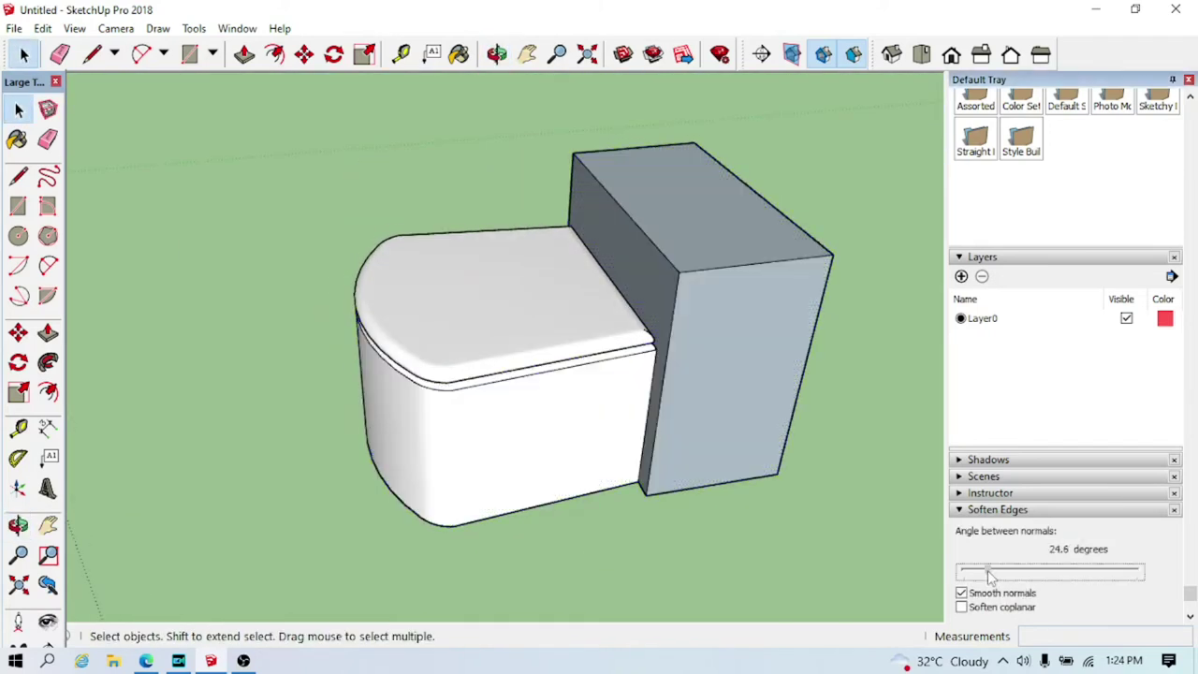
{"action": "mouse_move", "coordinate": [791, 571]}
{"action": "middle_mouse_down"}
{"action": "mouse_move", "coordinate": [904, 388]}
{"action": "mouse_move", "coordinate": [580, 350]}
{"action": "mouse_move", "coordinate": [620, 393]}
{"action": "middle_mouse_up"}
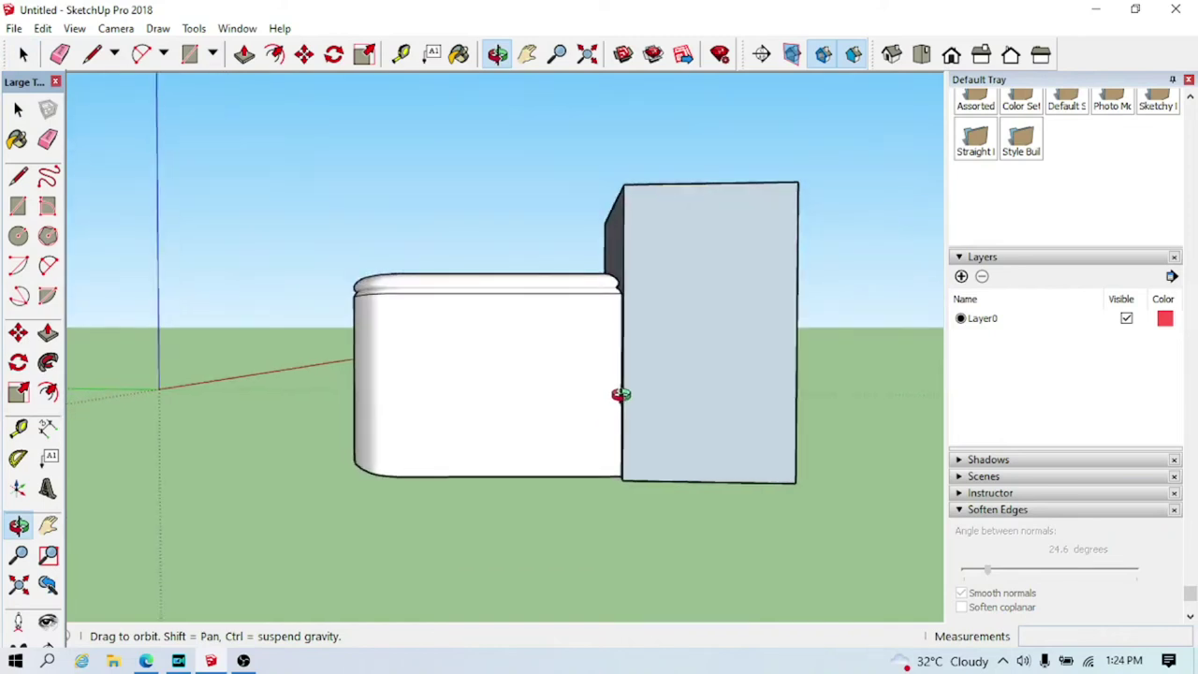
{"action": "scroll", "coordinate": [620, 374], "scroll_direction": "up", "scroll_amount": 4}
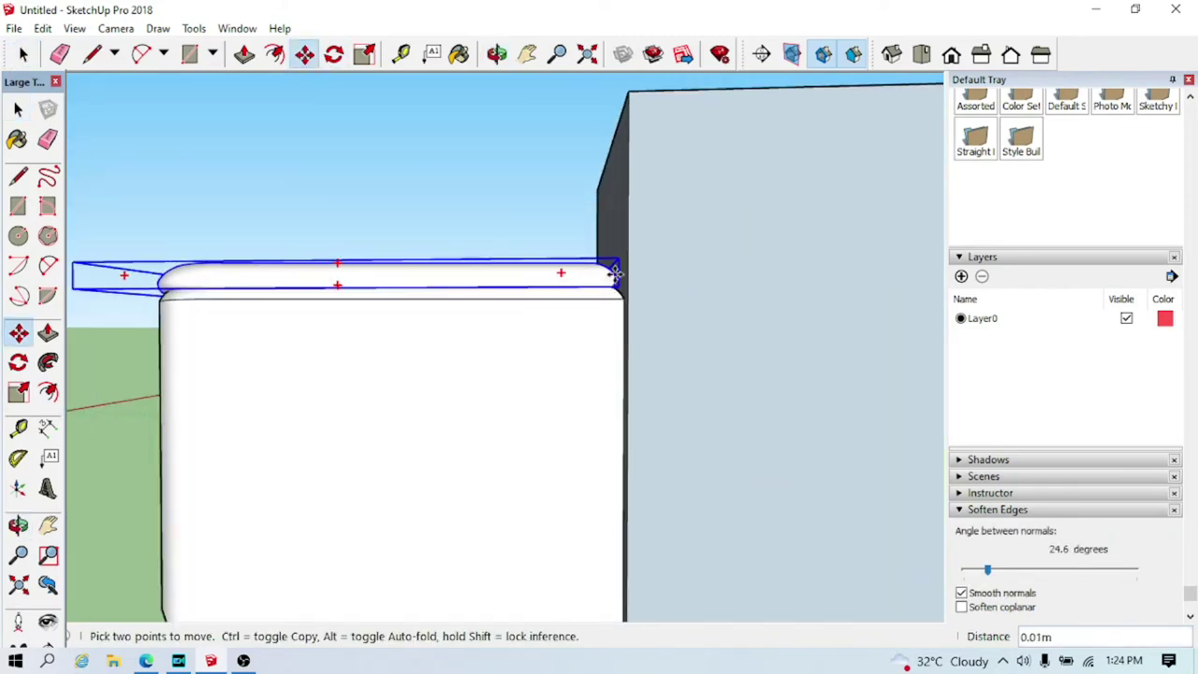
{"action": "middle_click_drag", "start_coordinate": [618, 272], "coordinate": [112, 325]}
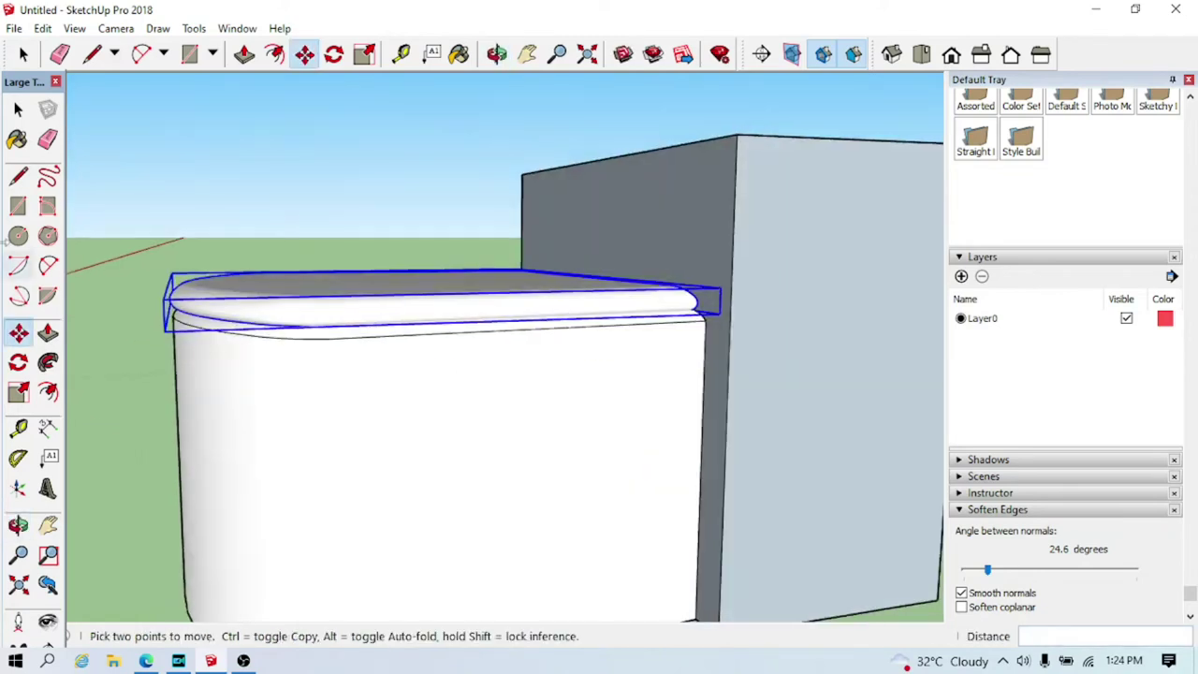
{"action": "mouse_move", "coordinate": [236, 178]}
{"action": "middle_mouse_down"}
{"action": "mouse_move", "coordinate": [567, 214]}
{"action": "mouse_move", "coordinate": [569, 238]}
{"action": "mouse_move", "coordinate": [770, 356]}
{"action": "mouse_move", "coordinate": [477, 546]}
{"action": "mouse_move", "coordinate": [454, 516]}
{"action": "middle_mouse_up"}
{"action": "scroll", "coordinate": [465, 454], "scroll_direction": "down", "scroll_amount": 5}
{"action": "mouse_move", "coordinate": [794, 460]}
{"action": "middle_mouse_down"}
{"action": "mouse_move", "coordinate": [684, 483]}
{"action": "mouse_move", "coordinate": [200, 489]}
{"action": "mouse_move", "coordinate": [315, 533]}
{"action": "mouse_move", "coordinate": [954, 442]}
{"action": "mouse_move", "coordinate": [160, 433]}
{"action": "mouse_move", "coordinate": [181, 243]}
{"action": "middle_mouse_up"}
Rotate the lid up 45 degrees so it tilts back toward the tank
{"action": "left_click", "coordinate": [471, 363]}
{"action": "mouse_move", "coordinate": [472, 363]}
{"action": "middle_mouse_down"}
{"action": "mouse_move", "coordinate": [396, 436]}
{"action": "mouse_move", "coordinate": [471, 284]}
{"action": "mouse_move", "coordinate": [309, 58]}
{"action": "middle_mouse_up"}
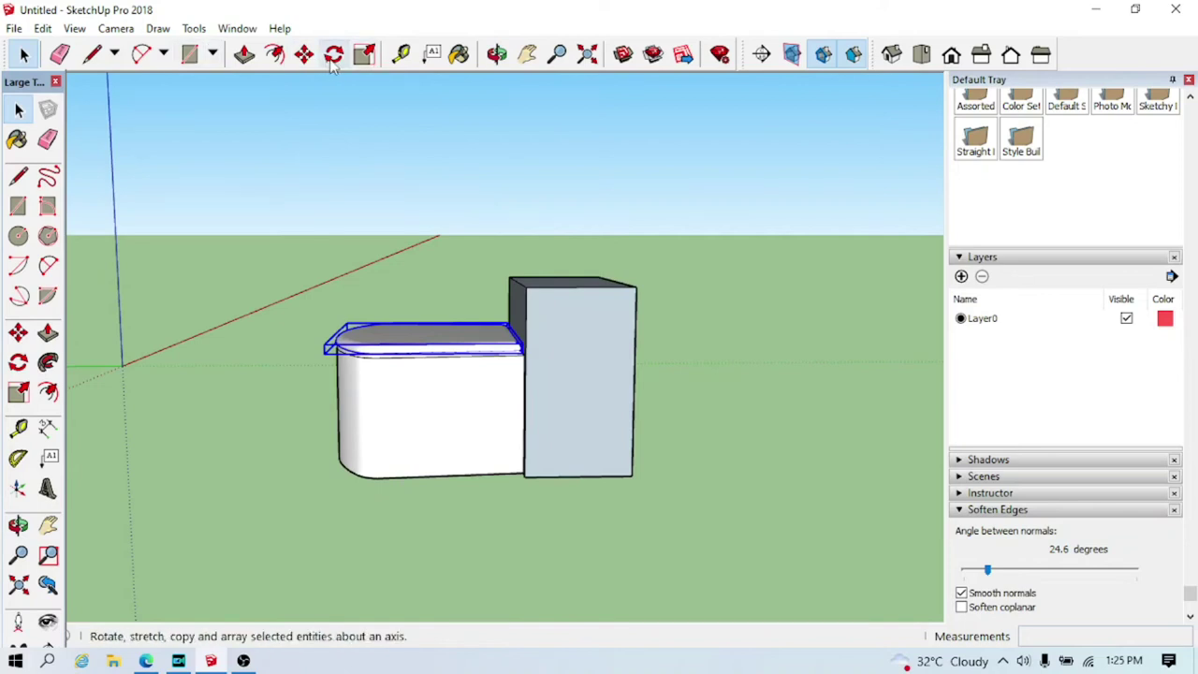
{"action": "left_click", "coordinate": [334, 56]}
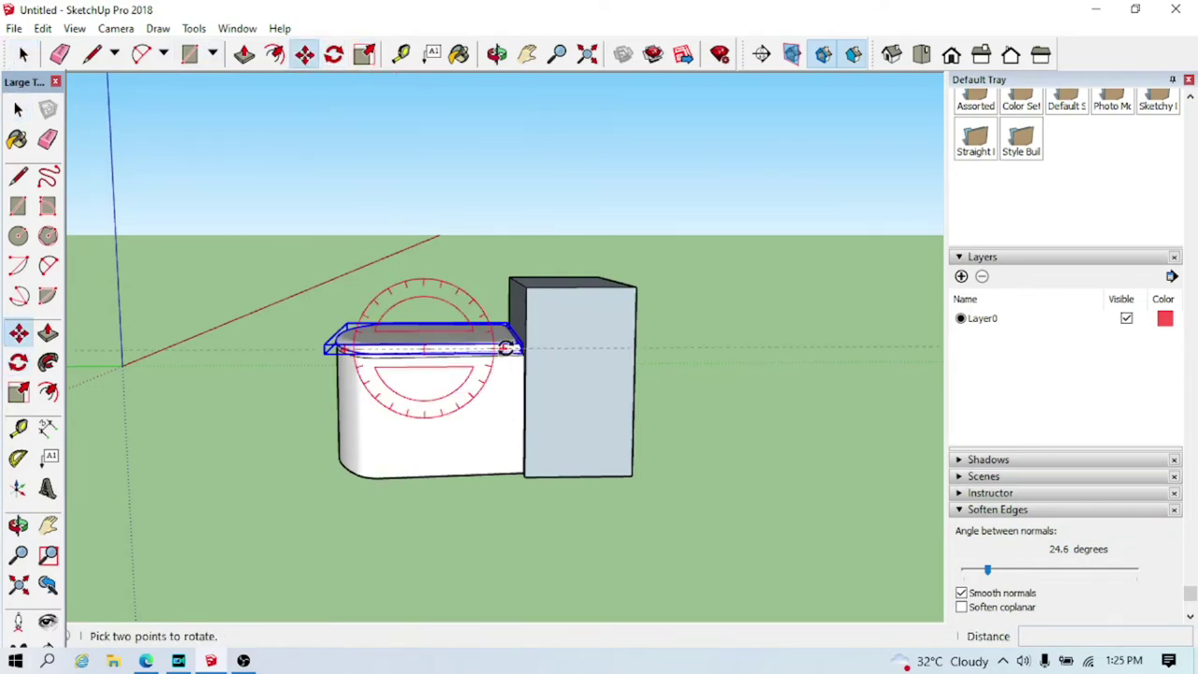
{"action": "left_click", "coordinate": [506, 348]}
{"action": "left_click", "coordinate": [488, 413]}
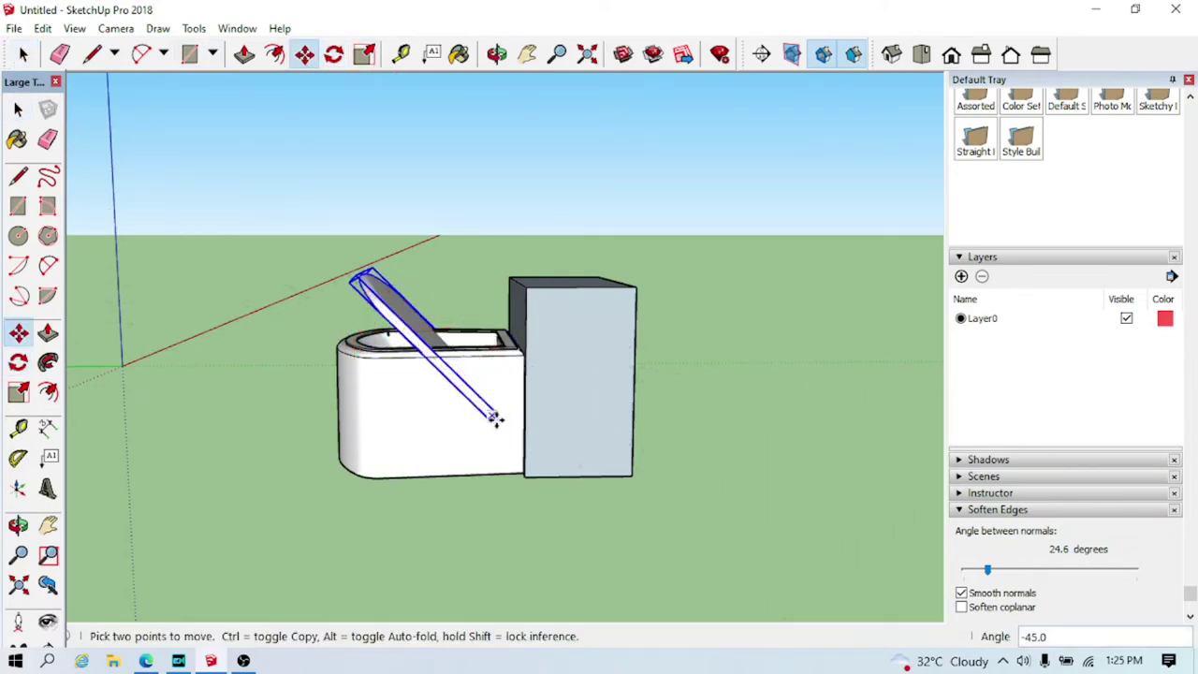
{"action": "left_click", "coordinate": [493, 417]}
{"action": "scroll", "coordinate": [523, 348], "scroll_direction": "up", "scroll_amount": 3}
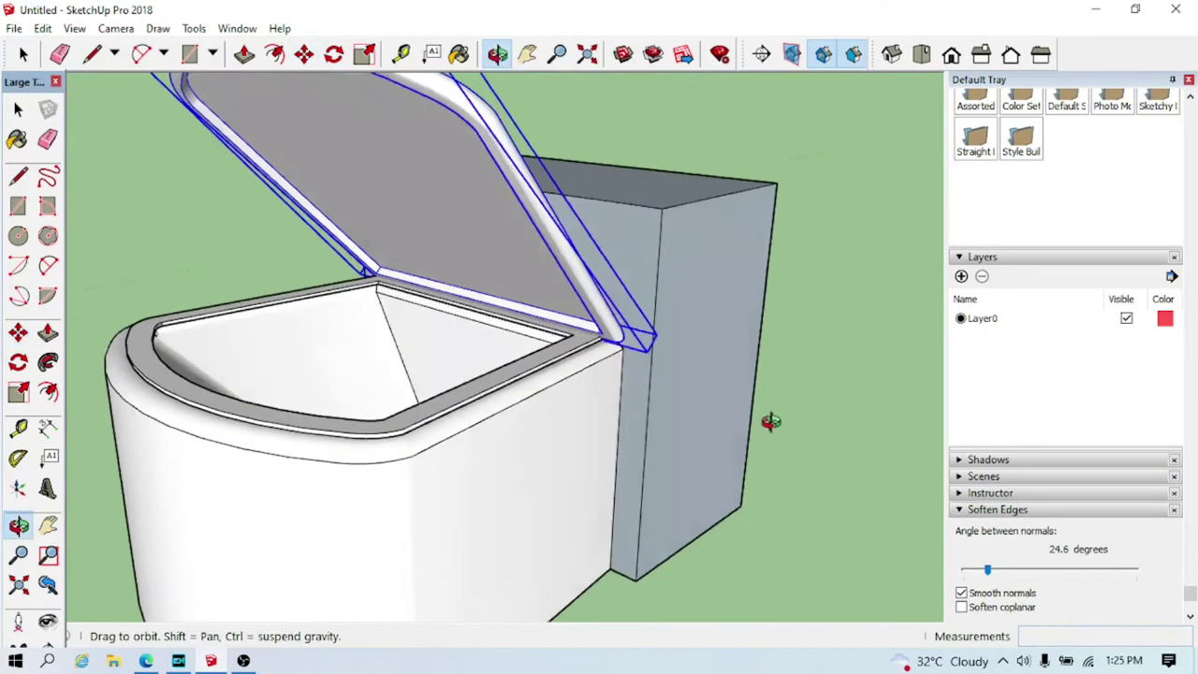
Orbit around the bowl, lid and tank to check the whole model, then deselect the lid
{"action": "mouse_move", "coordinate": [560, 356]}
{"action": "middle_mouse_down"}
{"action": "mouse_move", "coordinate": [244, 391]}
{"action": "mouse_move", "coordinate": [168, 351]}
{"action": "middle_mouse_up"}
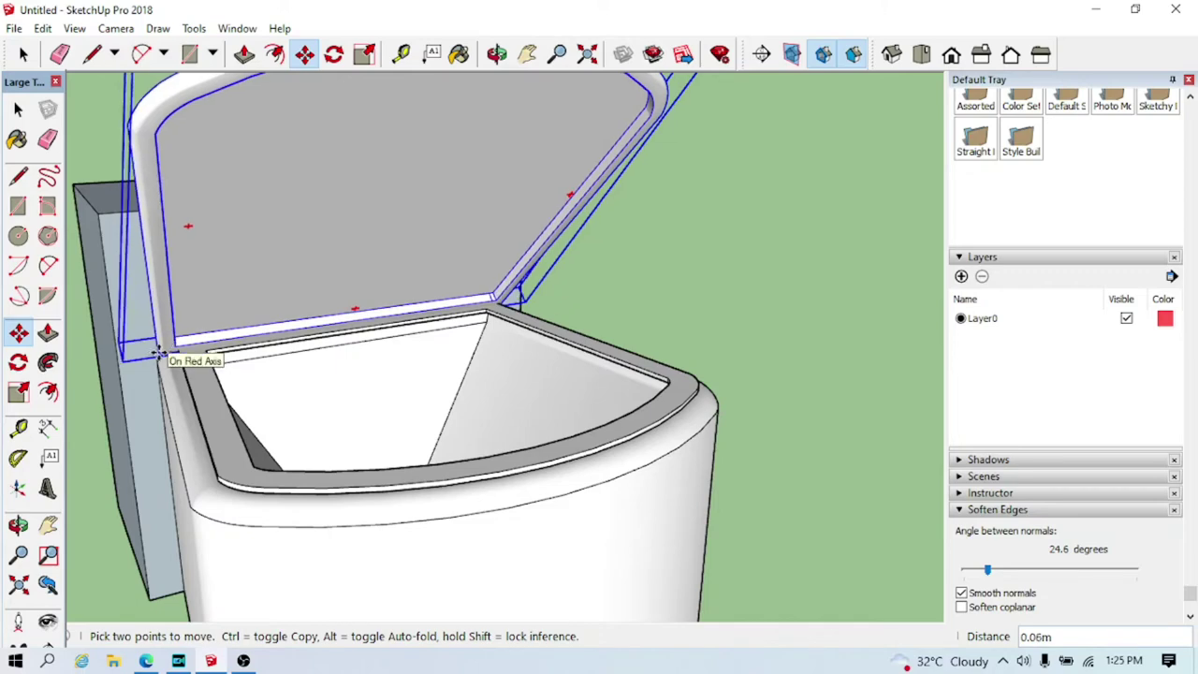
{"action": "middle_click_drag", "start_coordinate": [680, 424], "coordinate": [658, 501]}
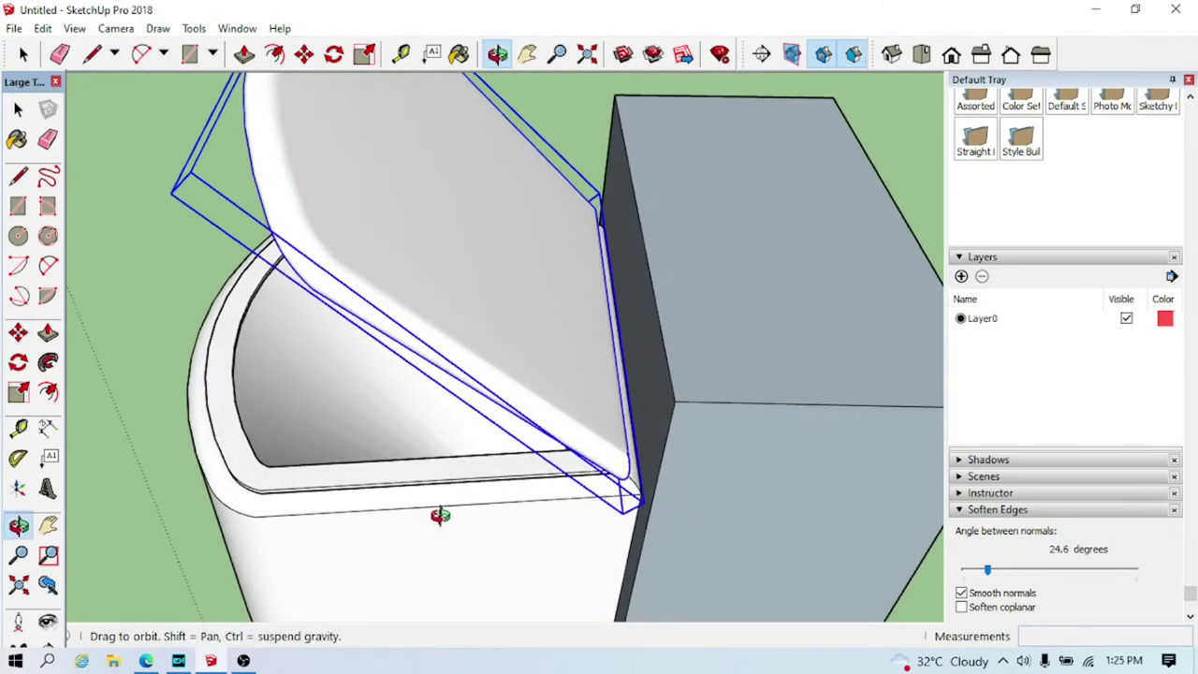
{"action": "middle_click_drag", "start_coordinate": [658, 501], "coordinate": [508, 356]}
{"action": "scroll", "coordinate": [509, 355], "scroll_direction": "down", "scroll_amount": 3}
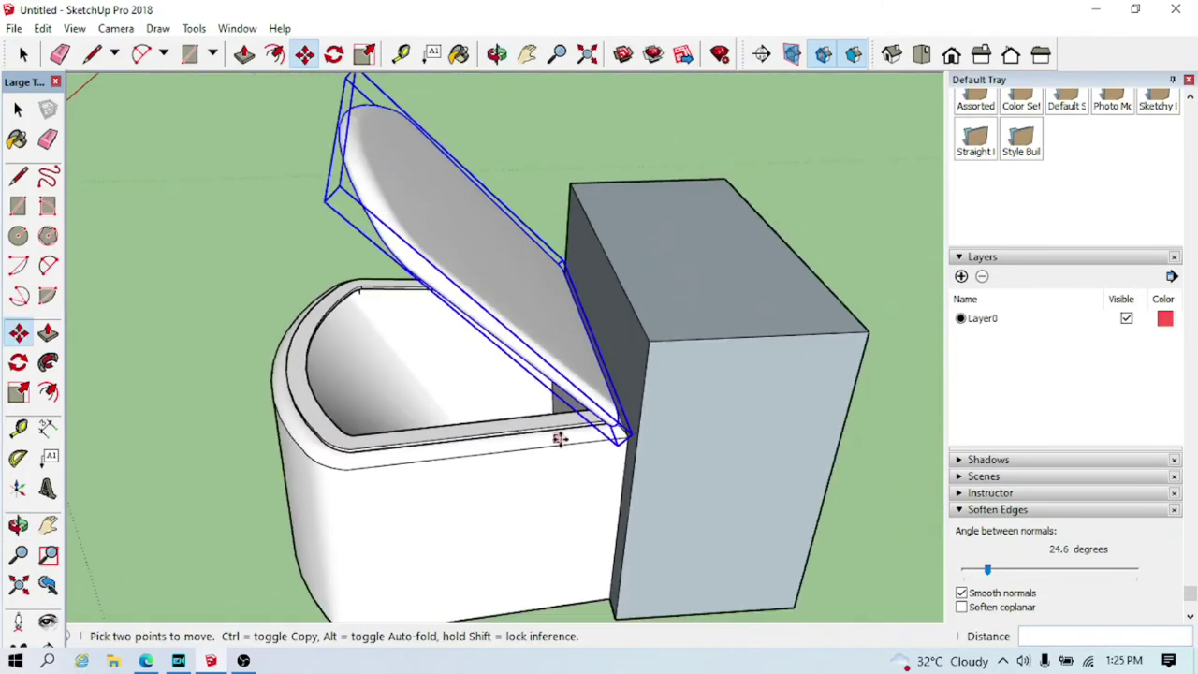
{"action": "left_click", "coordinate": [22, 54]}
{"action": "left_click", "coordinate": [221, 206]}
{"action": "mouse_move", "coordinate": [222, 206]}
{"action": "middle_mouse_down"}
{"action": "mouse_move", "coordinate": [640, 490]}
{"action": "mouse_move", "coordinate": [538, 329]}
{"action": "mouse_move", "coordinate": [547, 216]}
{"action": "mouse_move", "coordinate": [600, 397]}
{"action": "mouse_move", "coordinate": [578, 429]}
{"action": "middle_mouse_up"}
Reverse the tank's top face and orient its adjacent faces to match
{"action": "right_click", "coordinate": [581, 410]}
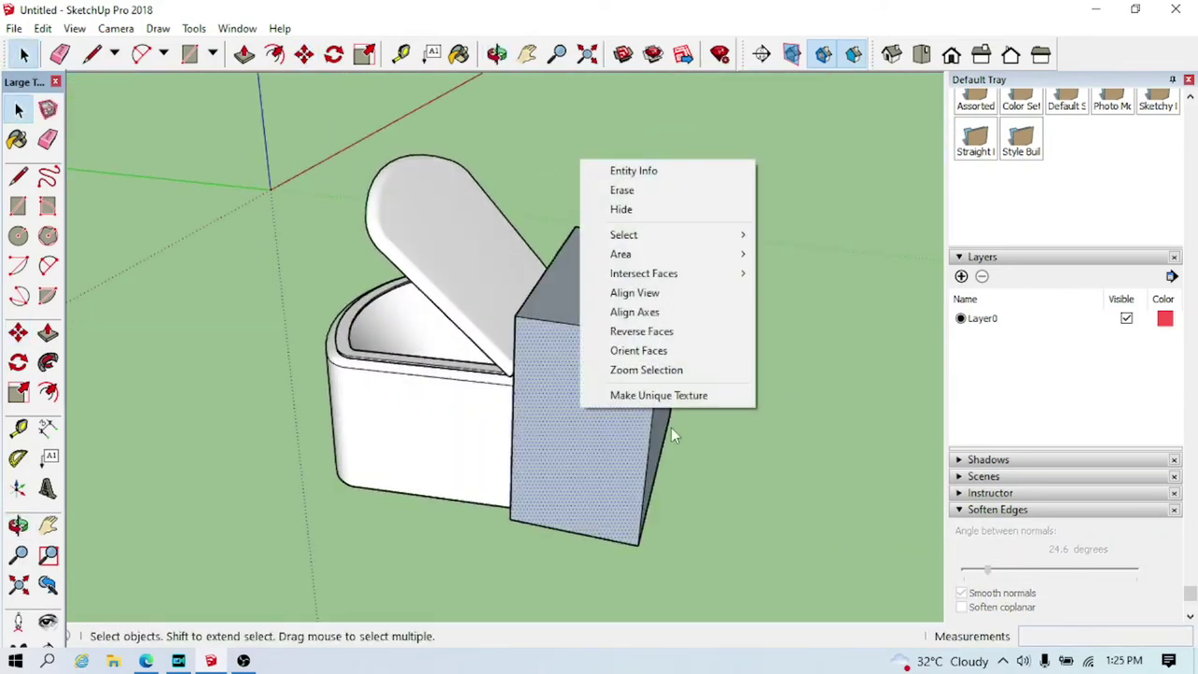
{"action": "left_click", "coordinate": [642, 329]}
{"action": "middle_click_drag", "start_coordinate": [642, 330], "coordinate": [512, 428]}
{"action": "right_click", "coordinate": [513, 421]}
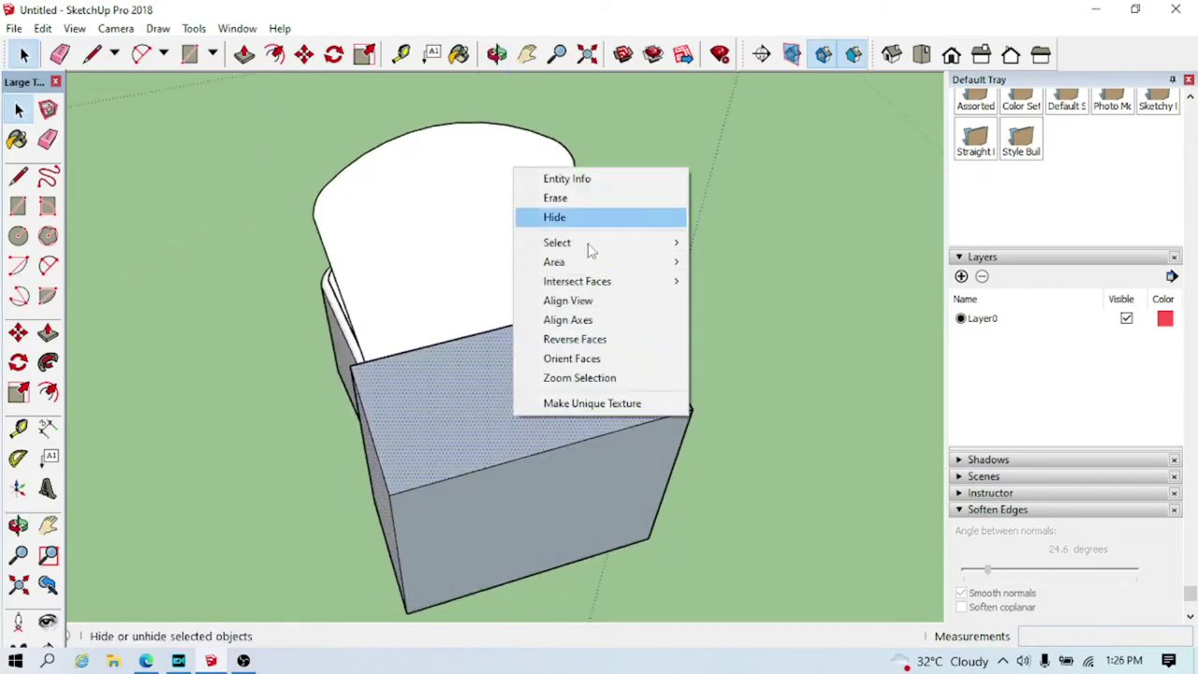
{"action": "left_click", "coordinate": [600, 339]}
{"action": "middle_click_drag", "start_coordinate": [599, 338], "coordinate": [389, 206]}
{"action": "right_click", "coordinate": [389, 206]}
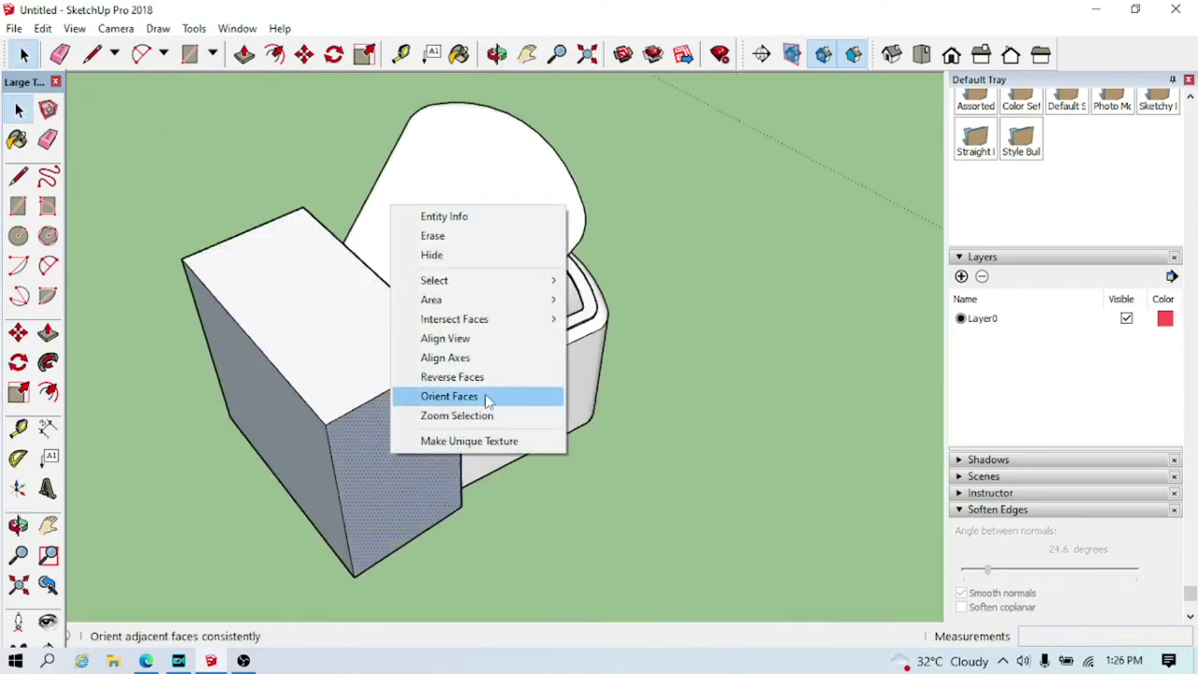
{"action": "left_click", "coordinate": [428, 374]}
Reverse the last grey tank face so it shows white
{"action": "middle_click_drag", "start_coordinate": [428, 374], "coordinate": [379, 412]}
{"action": "right_click", "coordinate": [378, 408]}
{"action": "mouse_move", "coordinate": [724, 598]}
{"action": "middle_mouse_down"}
{"action": "mouse_move", "coordinate": [635, 516]}
{"action": "mouse_move", "coordinate": [649, 561]}
{"action": "mouse_move", "coordinate": [627, 388]}
{"action": "middle_mouse_up"}
{"action": "right_click", "coordinate": [627, 388]}
{"action": "left_click", "coordinate": [717, 553]}
{"action": "mouse_move", "coordinate": [794, 452]}
{"action": "middle_mouse_down"}
{"action": "mouse_move", "coordinate": [858, 551]}
{"action": "mouse_move", "coordinate": [833, 572]}
{"action": "mouse_move", "coordinate": [618, 526]}
{"action": "mouse_move", "coordinate": [695, 391]}
{"action": "middle_mouse_up"}
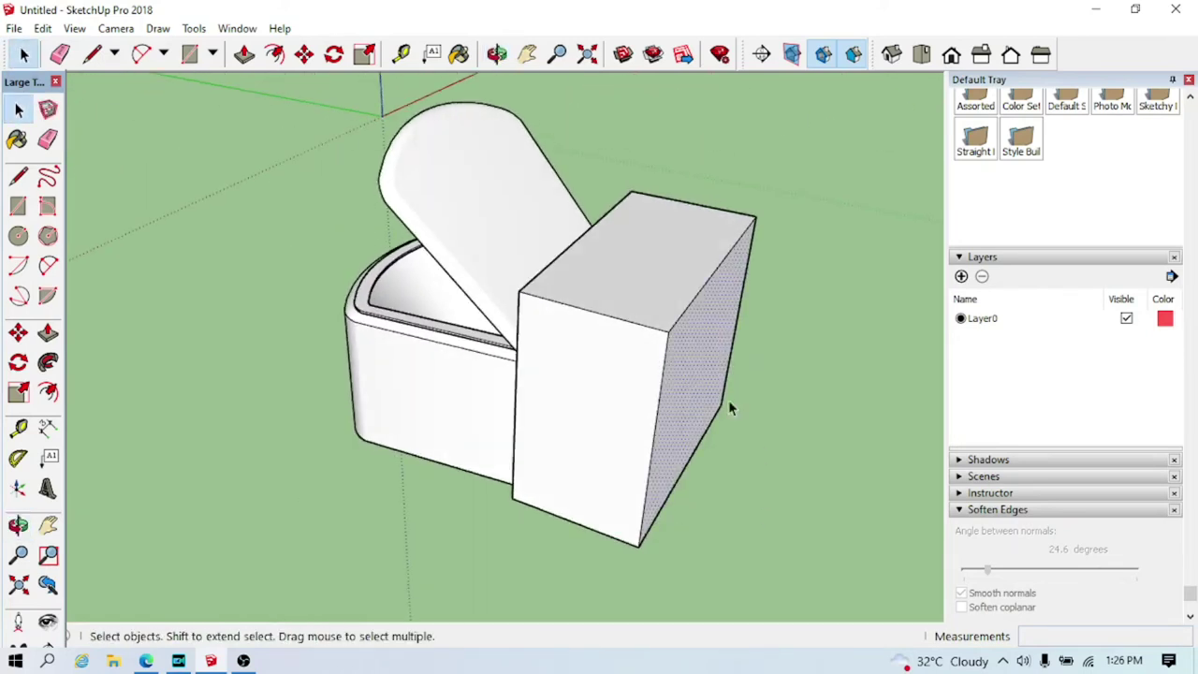
Push the tank's top face in about 0.35m
{"action": "left_click", "coordinate": [250, 56]}
{"action": "mouse_move", "coordinate": [655, 368]}
{"action": "middle_mouse_down"}
{"action": "mouse_move", "coordinate": [901, 372]}
{"action": "mouse_move", "coordinate": [724, 422]}
{"action": "middle_mouse_up"}
{"action": "left_click_drag", "start_coordinate": [657, 197], "coordinate": [157, 7]}
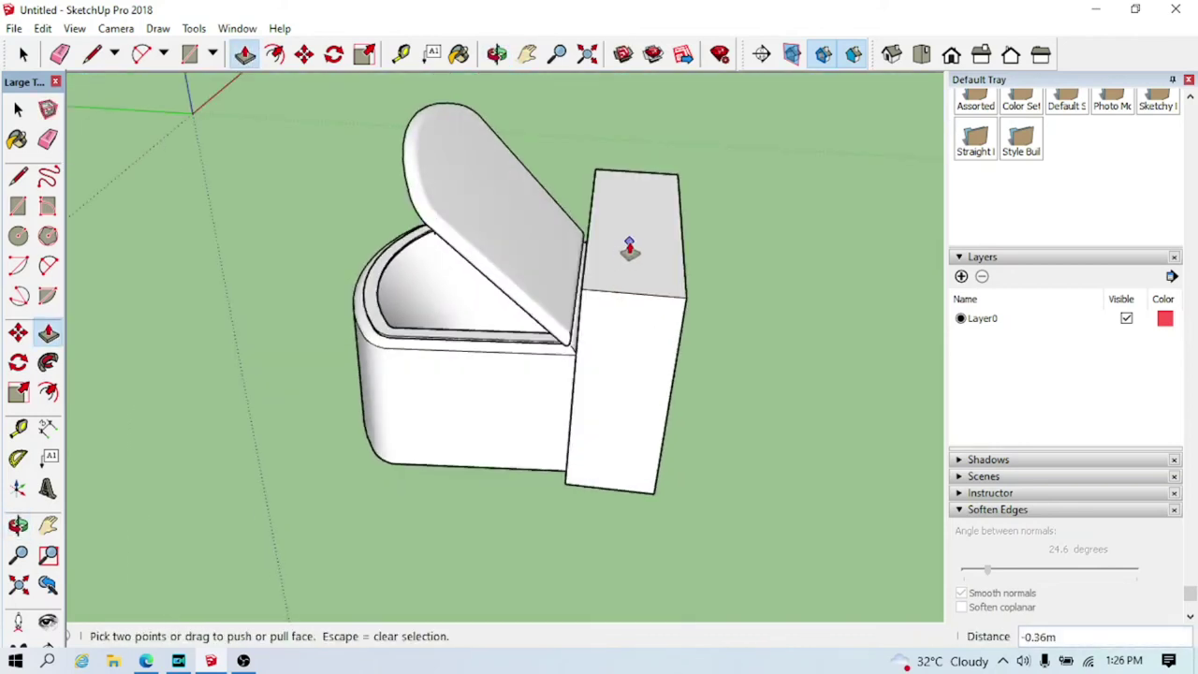
{"action": "key", "text": "space"}
Pull the tank's top face up to make the tank taller
{"action": "left_click", "coordinate": [646, 301]}
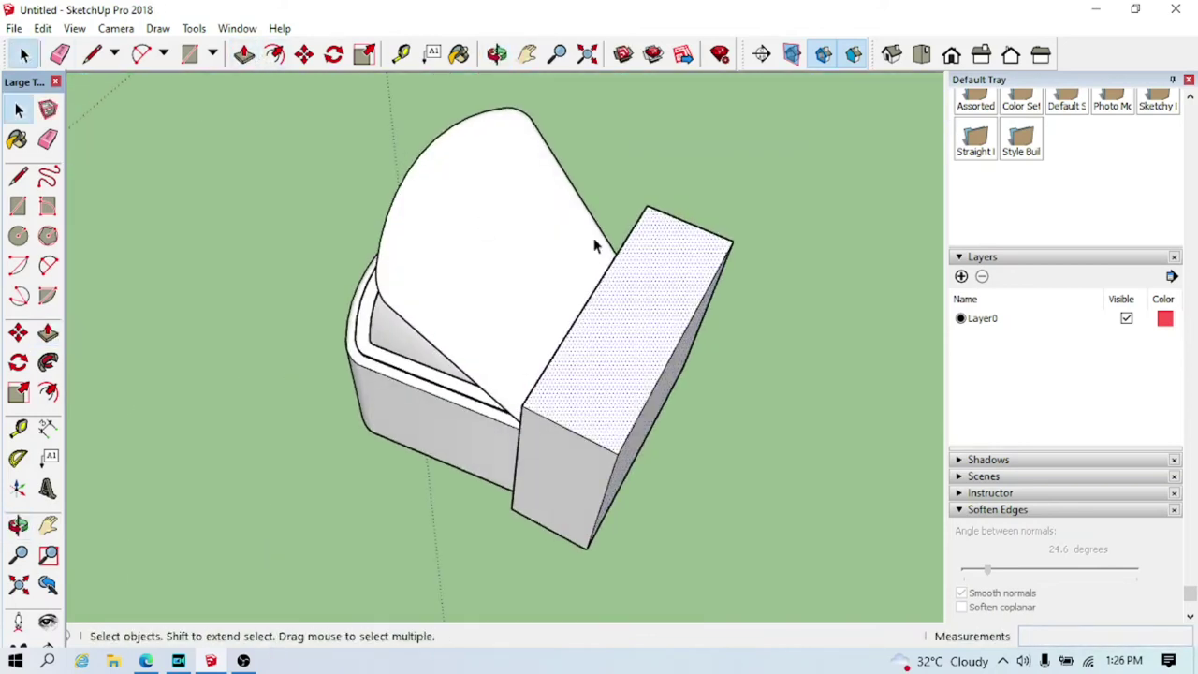
{"action": "key", "text": "p"}
{"action": "left_click", "coordinate": [655, 287]}
{"action": "mouse_move", "coordinate": [655, 286]}
{"action": "middle_mouse_down"}
{"action": "mouse_move", "coordinate": [723, 152]}
{"action": "mouse_move", "coordinate": [649, 166]}
{"action": "middle_mouse_up"}
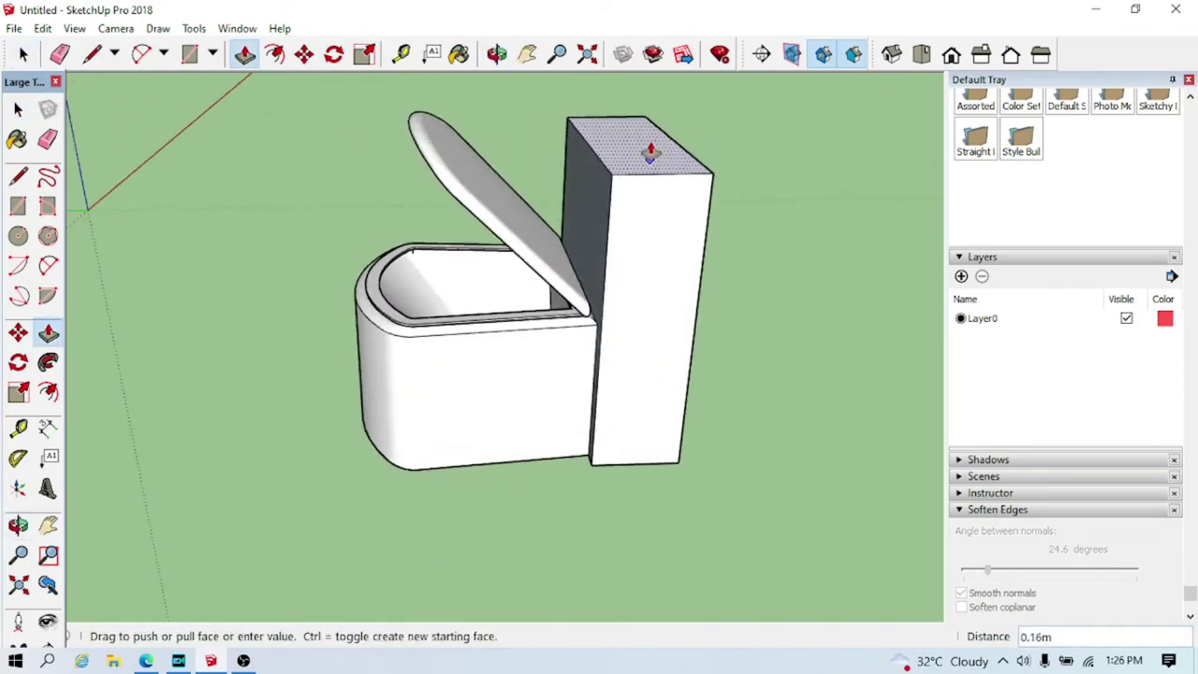
{"action": "mouse_move", "coordinate": [654, 145]}
{"action": "middle_mouse_down"}
{"action": "mouse_move", "coordinate": [542, 286]}
{"action": "mouse_move", "coordinate": [723, 234]}
{"action": "mouse_move", "coordinate": [743, 364]}
{"action": "mouse_move", "coordinate": [690, 315]}
{"action": "middle_mouse_up"}
{"action": "key", "text": "space"}
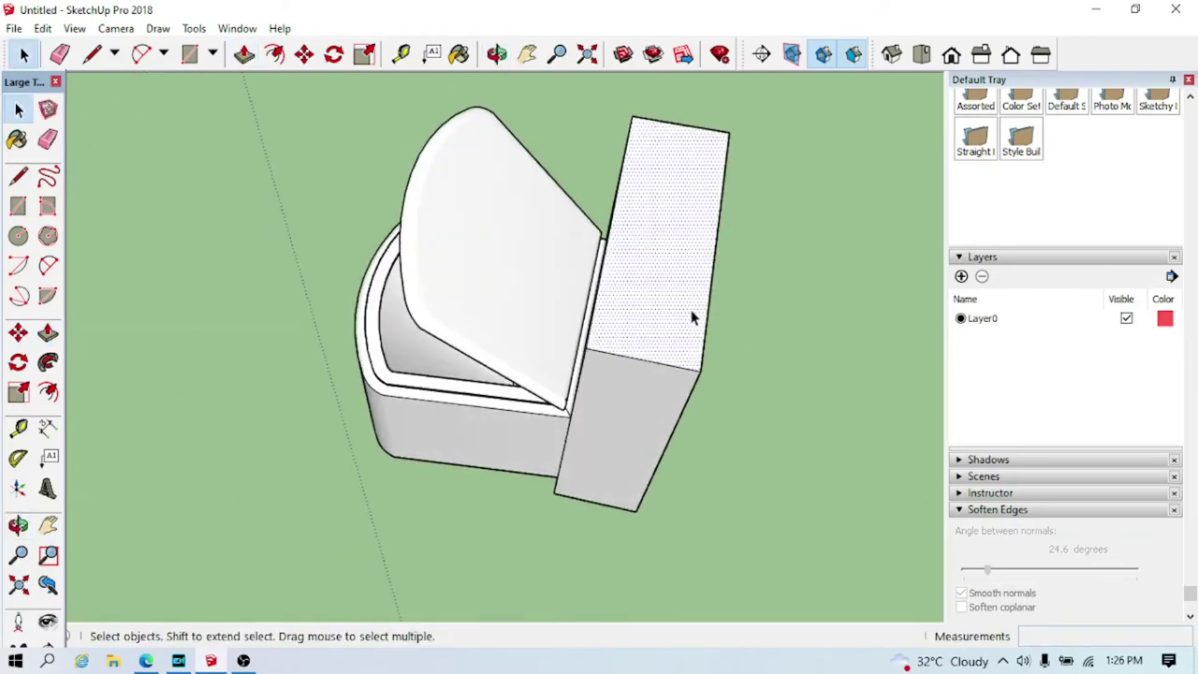
Offset an inner rectangle inside the tank's top face
{"action": "left_click", "coordinate": [274, 58]}
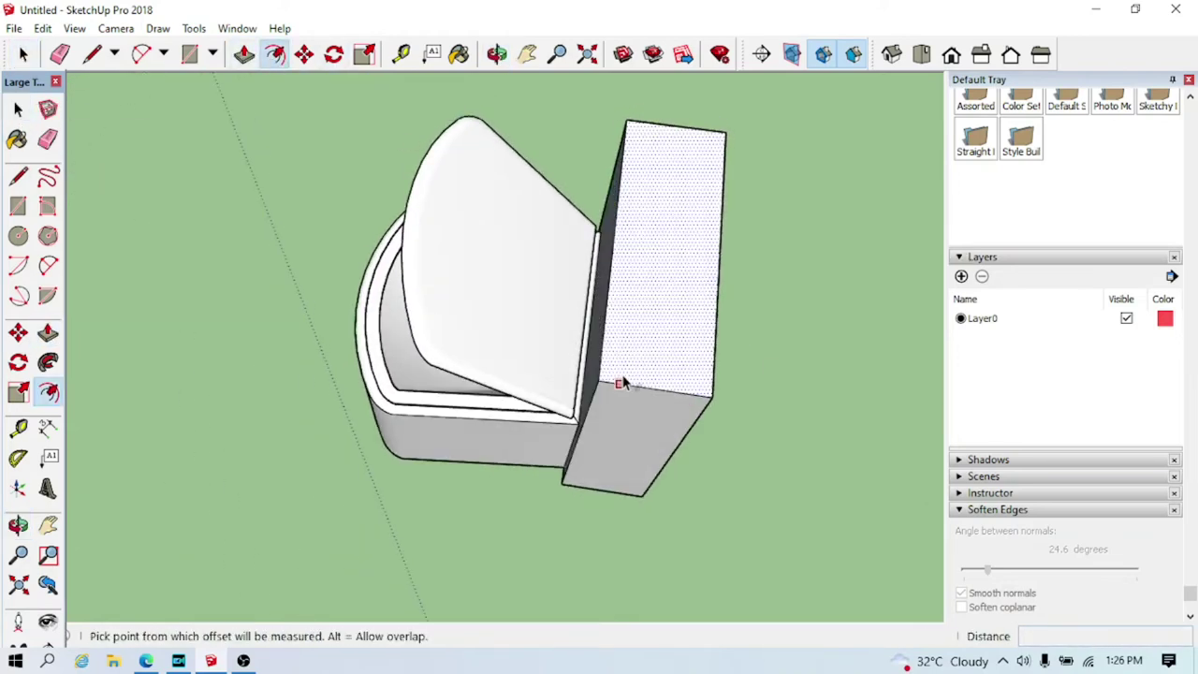
{"action": "left_click", "coordinate": [621, 382]}
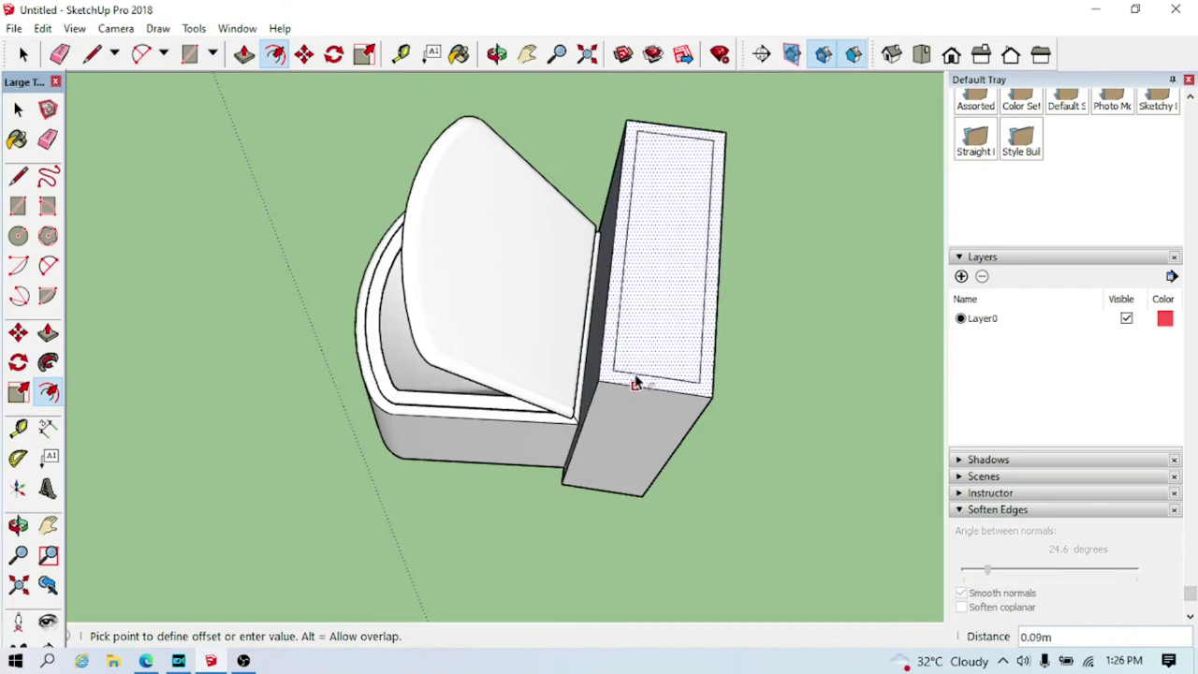
{"action": "left_click", "coordinate": [634, 382]}
{"action": "mouse_move", "coordinate": [642, 375]}
{"action": "middle_mouse_down"}
{"action": "mouse_move", "coordinate": [784, 366]}
{"action": "mouse_move", "coordinate": [770, 345]}
{"action": "middle_mouse_up"}
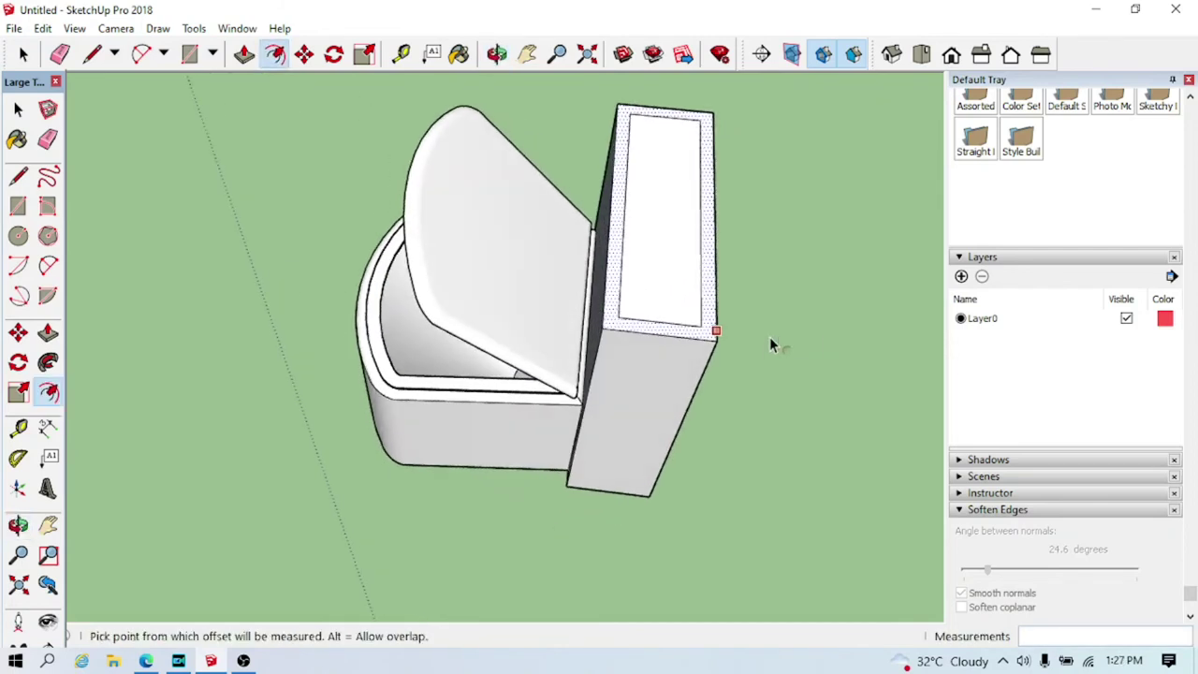
{"action": "scroll", "coordinate": [770, 342], "scroll_direction": "up", "scroll_amount": 1}
Move the rectangular rim frame off the tank onto the ground beside it
{"action": "left_click", "coordinate": [23, 54]}
{"action": "mouse_move", "coordinate": [813, 234]}
{"action": "middle_mouse_down"}
{"action": "mouse_move", "coordinate": [767, 214]}
{"action": "mouse_move", "coordinate": [785, 282]}
{"action": "mouse_move", "coordinate": [716, 290]}
{"action": "middle_mouse_up"}
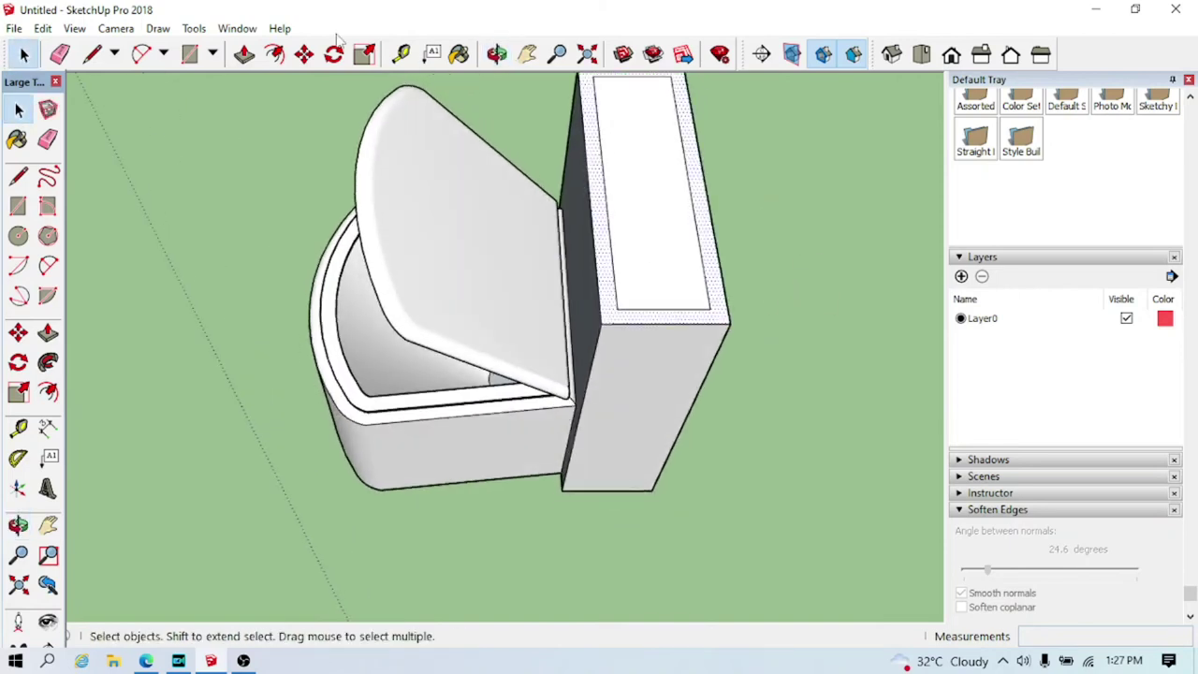
{"action": "left_click", "coordinate": [304, 54]}
{"action": "left_click", "coordinate": [713, 279]}
{"action": "left_click", "coordinate": [923, 281]}
{"action": "mouse_move", "coordinate": [923, 281]}
{"action": "middle_mouse_down"}
{"action": "mouse_move", "coordinate": [652, 308]}
{"action": "mouse_move", "coordinate": [515, 256]}
{"action": "mouse_move", "coordinate": [393, 359]}
{"action": "mouse_move", "coordinate": [572, 454]}
{"action": "middle_mouse_up"}
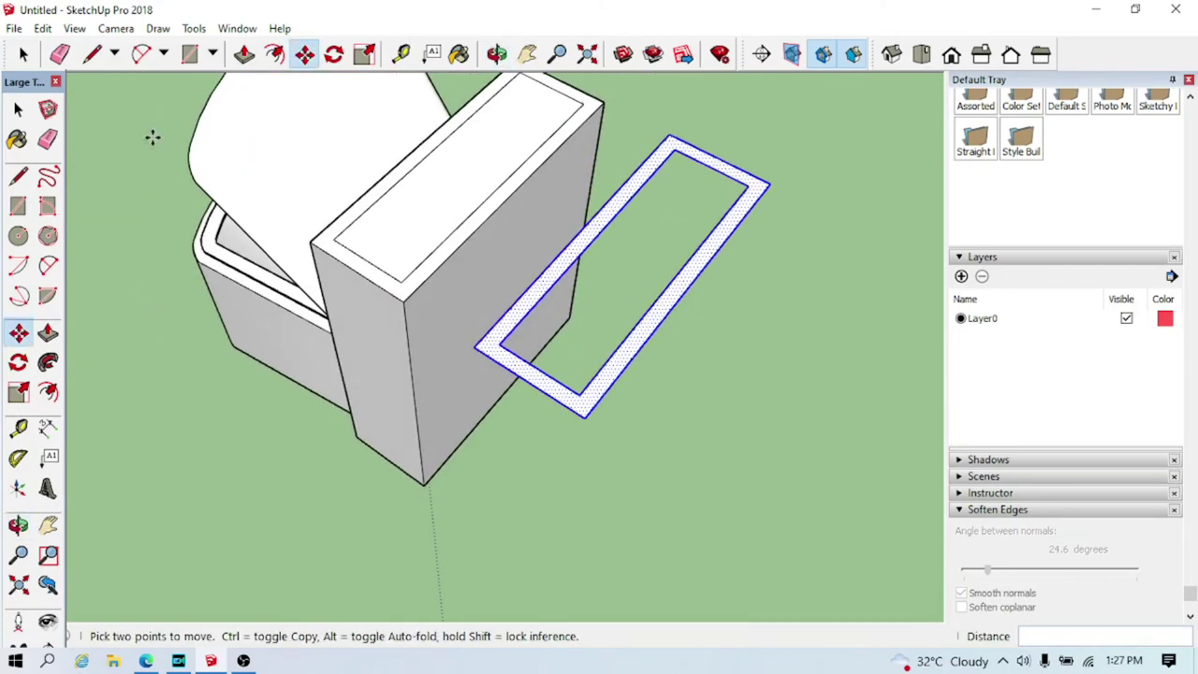
{"action": "middle_click_drag", "start_coordinate": [530, 217], "coordinate": [134, 214]}
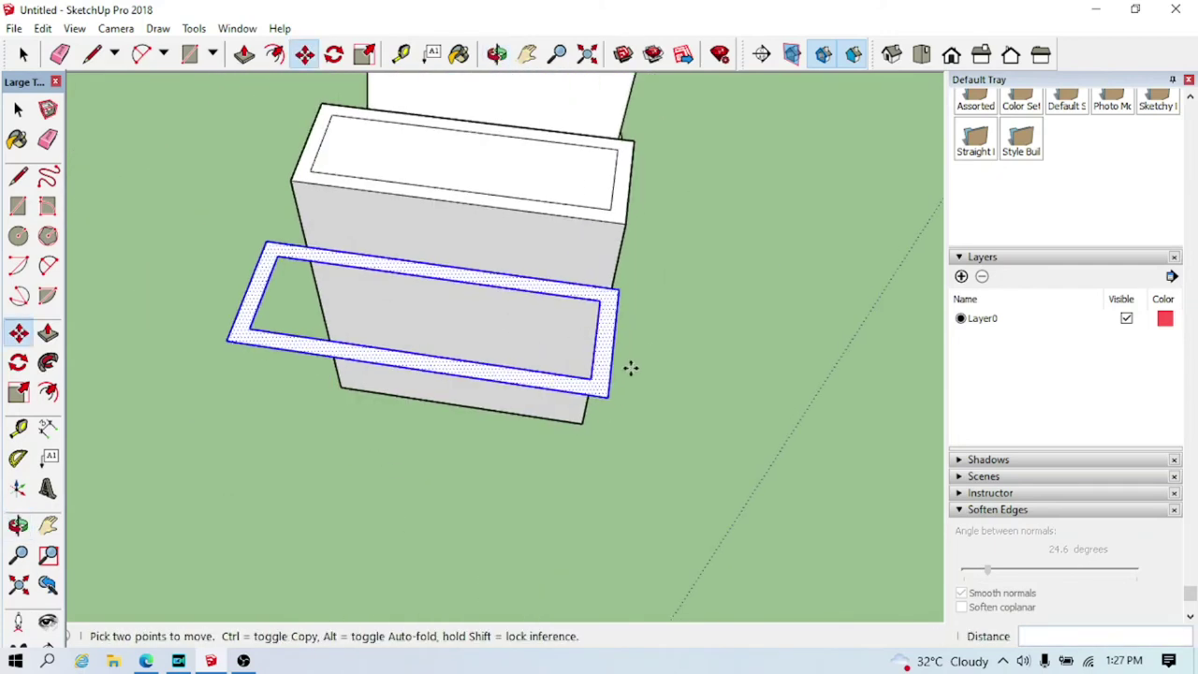
{"action": "left_click", "coordinate": [602, 386]}
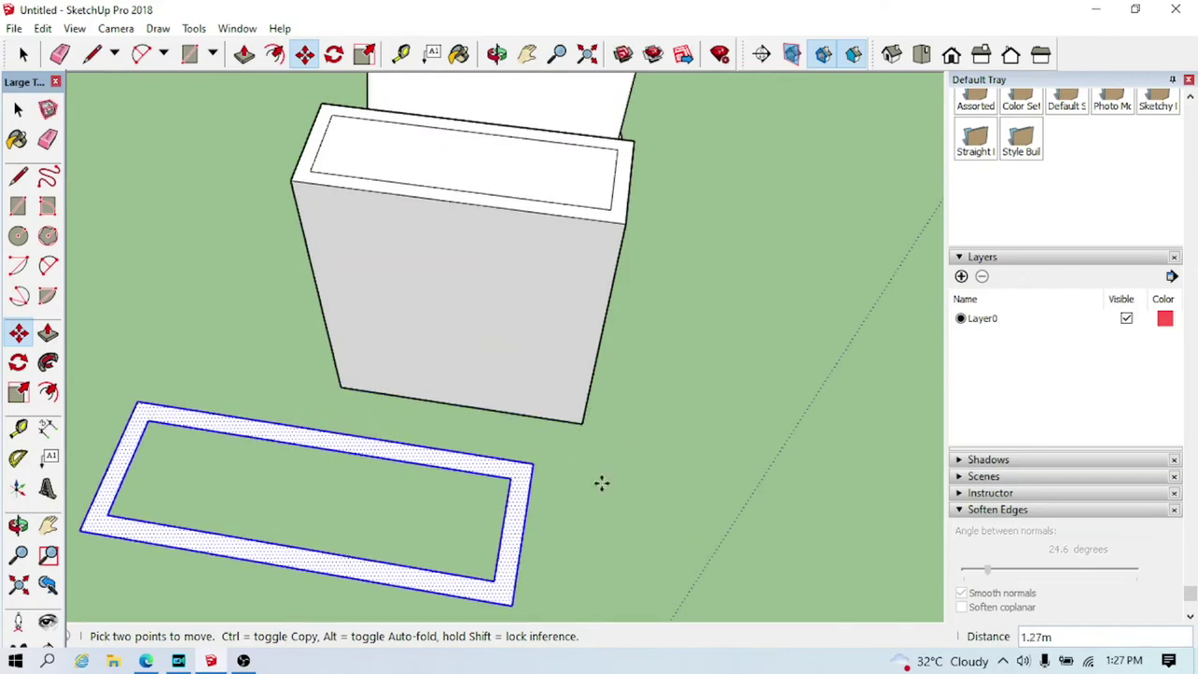
{"action": "middle_click_drag", "start_coordinate": [602, 483], "coordinate": [631, 128]}
{"action": "mouse_move", "coordinate": [735, 187]}
{"action": "middle_mouse_down"}
{"action": "mouse_move", "coordinate": [718, 281]}
{"action": "mouse_move", "coordinate": [626, 260]}
{"action": "middle_mouse_up"}
Draw a short profile line on the top edge of the tank
{"action": "scroll", "coordinate": [353, 298], "scroll_direction": "up", "scroll_amount": 5}
{"action": "key", "text": "l"}
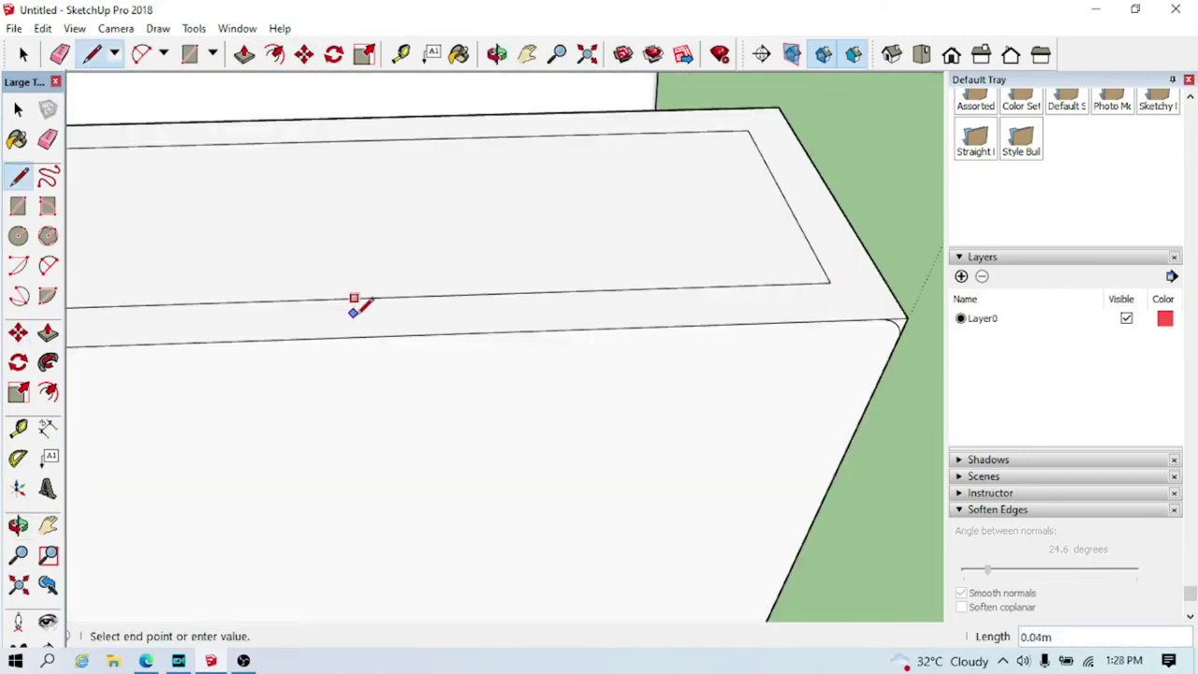
{"action": "left_click", "coordinate": [353, 315]}
{"action": "mouse_move", "coordinate": [353, 315]}
{"action": "middle_mouse_down"}
{"action": "mouse_move", "coordinate": [615, 345]}
{"action": "mouse_move", "coordinate": [636, 251]}
{"action": "mouse_move", "coordinate": [615, 334]}
{"action": "middle_mouse_up"}
{"action": "scroll", "coordinate": [615, 345], "scroll_direction": "down", "scroll_amount": 3}
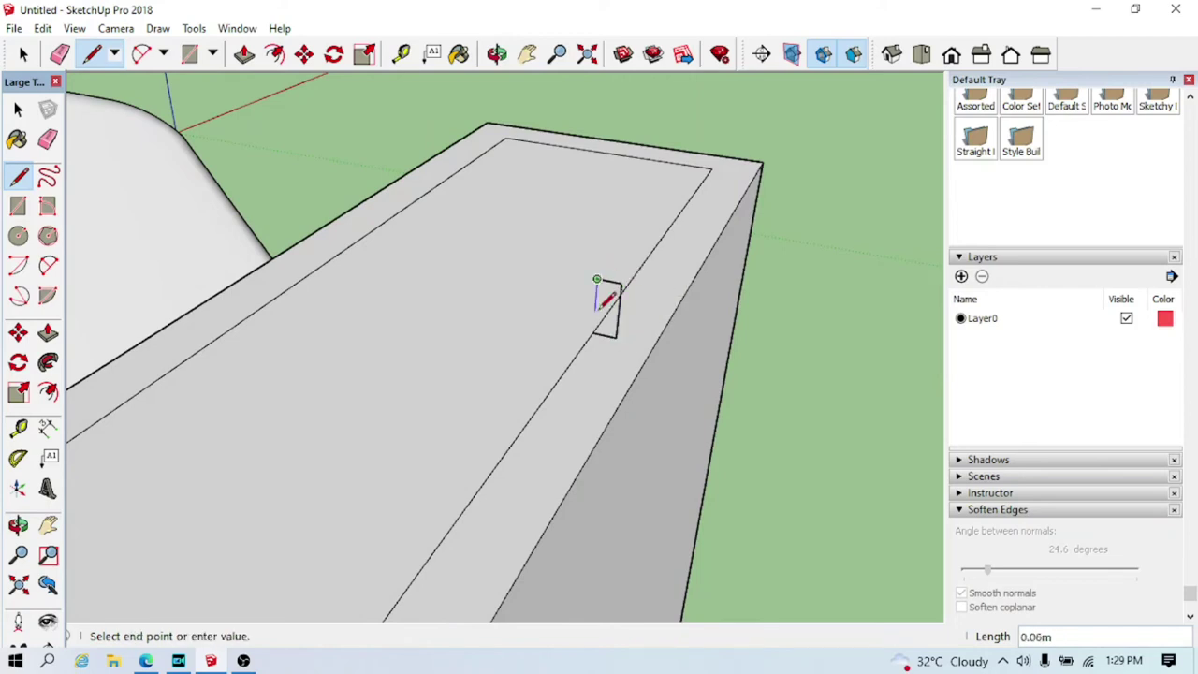
{"action": "middle_click_drag", "start_coordinate": [600, 327], "coordinate": [586, 298]}
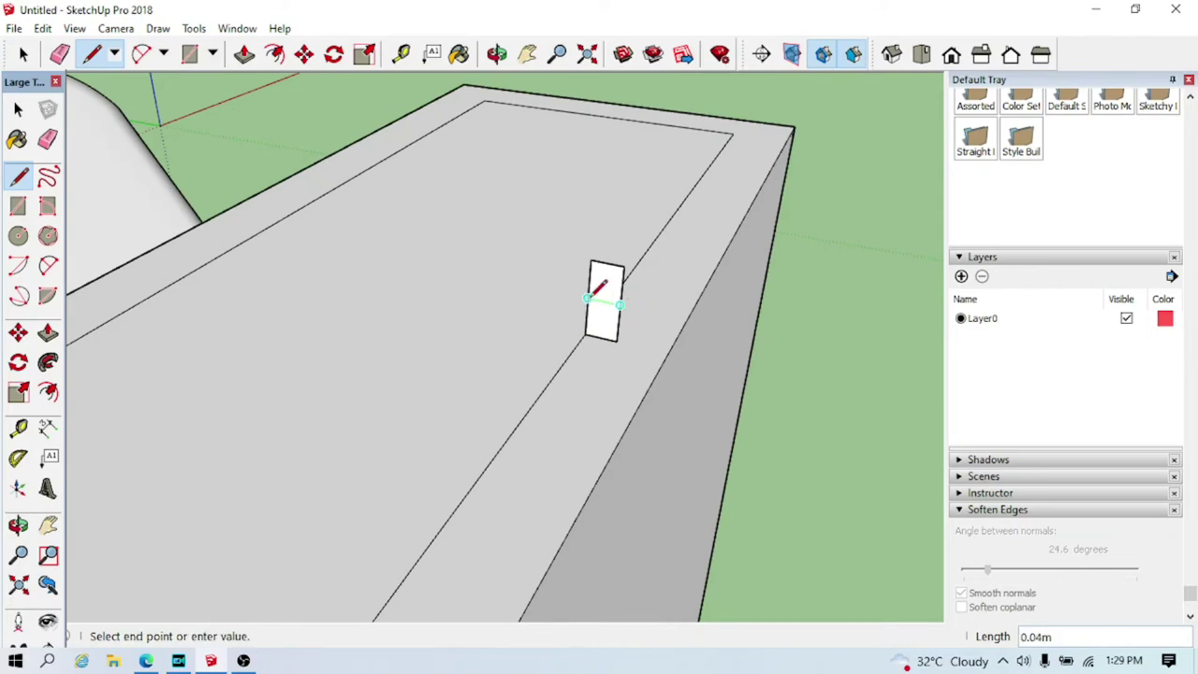
{"action": "left_click", "coordinate": [62, 55]}
{"action": "scroll", "coordinate": [629, 264], "scroll_direction": "up", "scroll_amount": 1}
{"action": "mouse_move", "coordinate": [597, 254]}
{"action": "middle_mouse_down"}
{"action": "mouse_move", "coordinate": [546, 363]}
{"action": "mouse_move", "coordinate": [508, 310]}
{"action": "mouse_move", "coordinate": [612, 240]}
{"action": "mouse_move", "coordinate": [515, 262]}
{"action": "mouse_move", "coordinate": [599, 275]}
{"action": "mouse_move", "coordinate": [615, 267]}
{"action": "mouse_move", "coordinate": [312, 327]}
{"action": "mouse_move", "coordinate": [337, 299]}
{"action": "mouse_move", "coordinate": [271, 187]}
{"action": "middle_mouse_up"}
Sweep the small profile with Follow Me along all the tank top's edges
{"action": "left_click", "coordinate": [49, 365]}
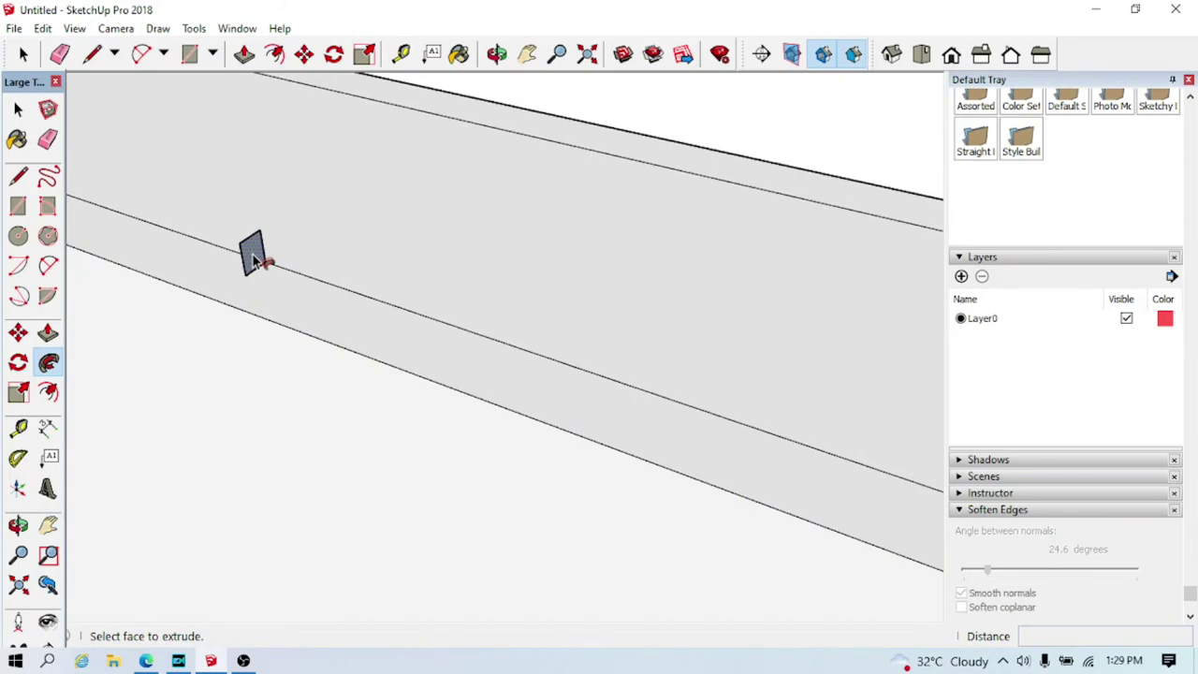
{"action": "left_click_drag", "start_coordinate": [251, 254], "coordinate": [570, 352]}
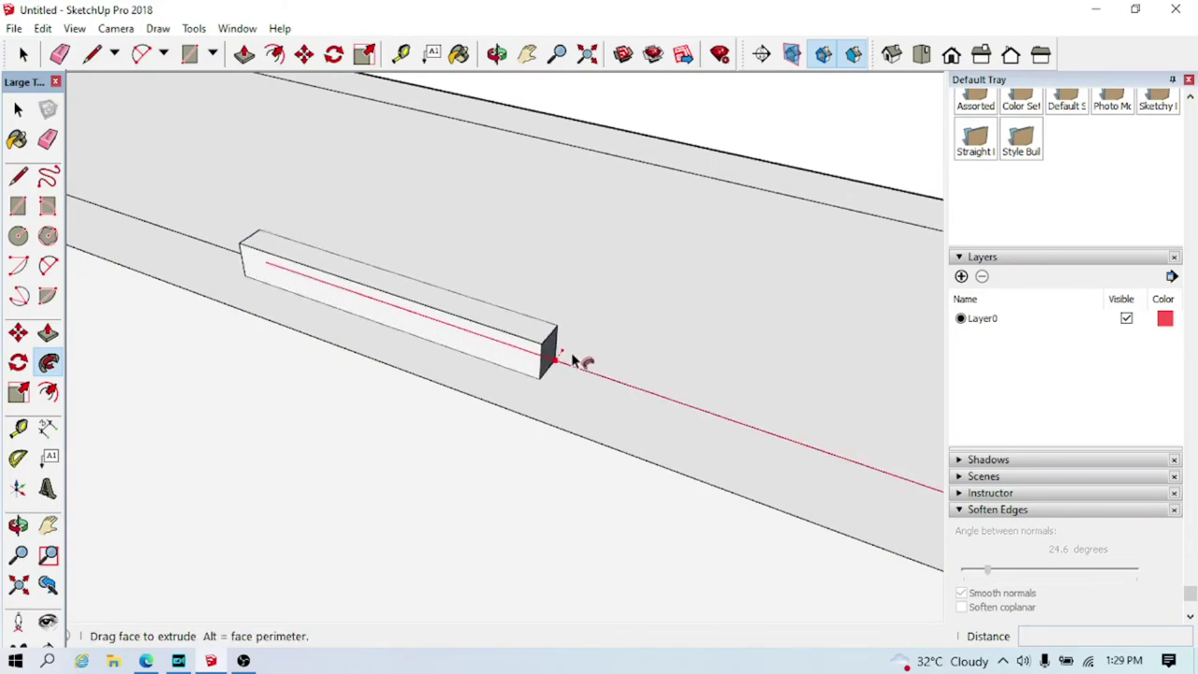
{"action": "mouse_move", "coordinate": [650, 379]}
{"action": "middle_mouse_down"}
{"action": "mouse_move", "coordinate": [549, 368]}
{"action": "mouse_move", "coordinate": [561, 449]}
{"action": "middle_mouse_up"}
{"action": "left_click_drag", "start_coordinate": [562, 449], "coordinate": [697, 363]}
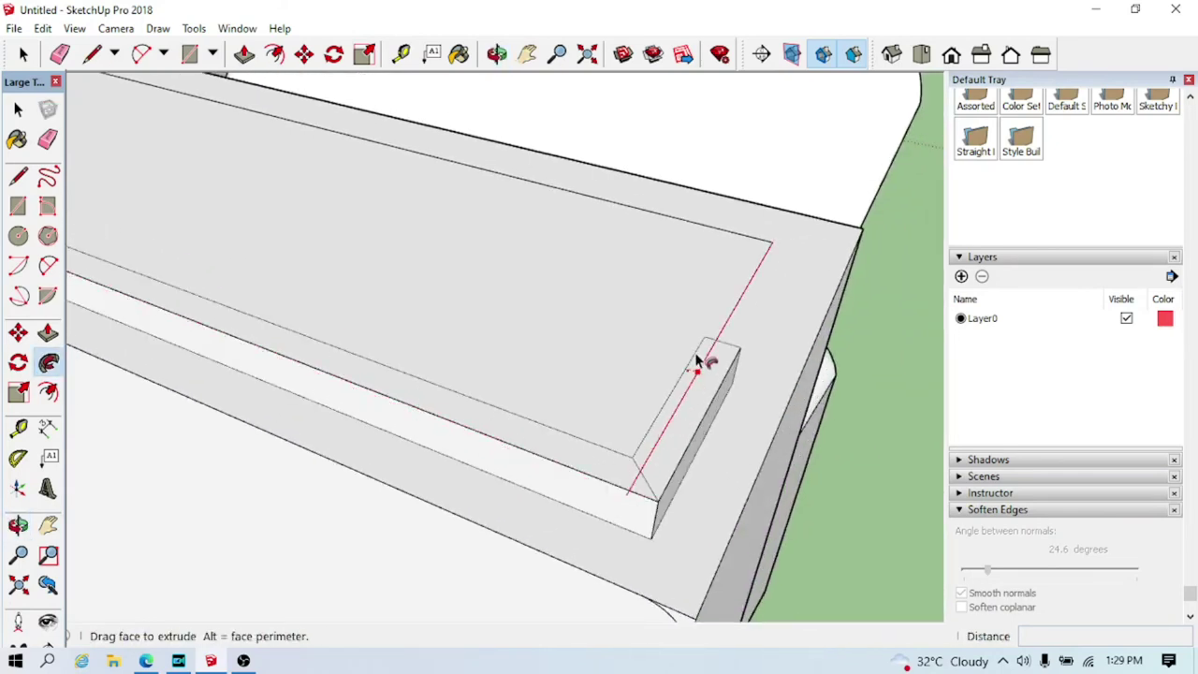
{"action": "mouse_move", "coordinate": [736, 238]}
{"action": "left_mouse_down"}
{"action": "mouse_move", "coordinate": [582, 184]}
{"action": "mouse_move", "coordinate": [308, 139]}
{"action": "left_mouse_up"}
{"action": "mouse_move", "coordinate": [308, 139]}
{"action": "middle_mouse_down"}
{"action": "mouse_move", "coordinate": [201, 142]}
{"action": "mouse_move", "coordinate": [534, 294]}
{"action": "mouse_move", "coordinate": [187, 207]}
{"action": "middle_mouse_up"}
{"action": "mouse_move", "coordinate": [187, 208]}
{"action": "left_mouse_down"}
{"action": "mouse_move", "coordinate": [219, 316]}
{"action": "mouse_move", "coordinate": [203, 311]}
{"action": "left_mouse_up"}
{"action": "mouse_move", "coordinate": [371, 362]}
{"action": "left_mouse_down"}
{"action": "mouse_move", "coordinate": [134, 267]}
{"action": "mouse_move", "coordinate": [468, 400]}
{"action": "mouse_move", "coordinate": [436, 396]}
{"action": "left_mouse_up"}
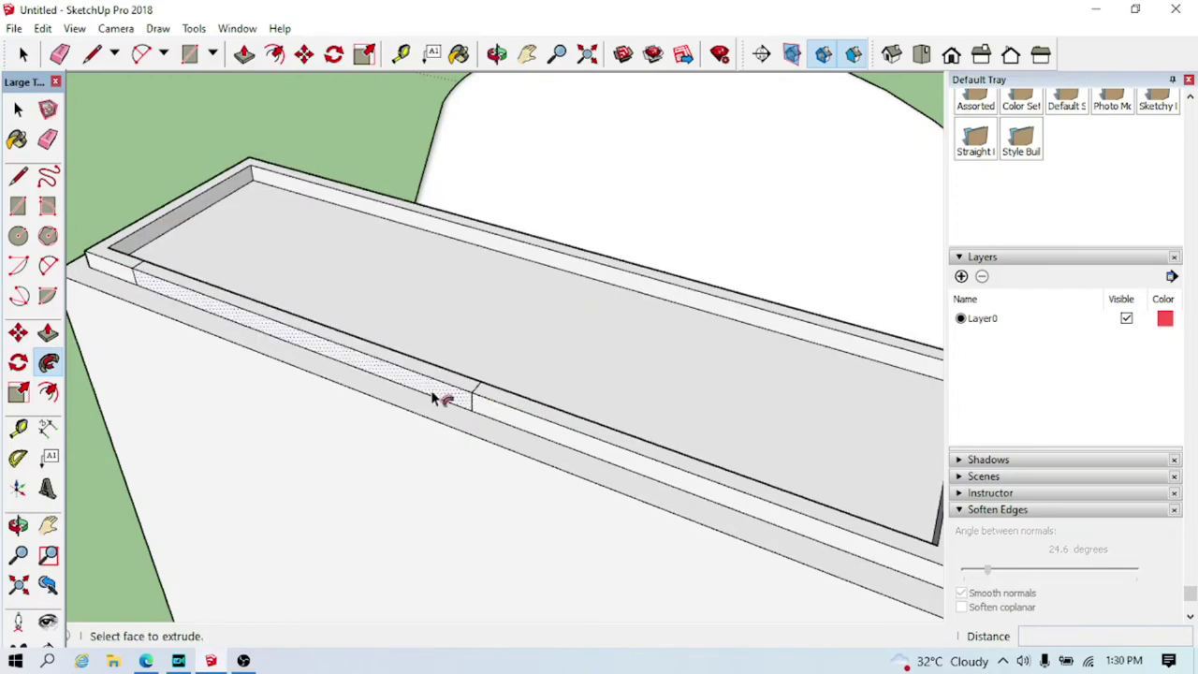
{"action": "middle_click_drag", "start_coordinate": [436, 396], "coordinate": [356, 379]}
Erase the stray seam lines left along the new lip
{"action": "scroll", "coordinate": [356, 379], "scroll_direction": "up", "scroll_amount": 2}
{"action": "key", "text": "e"}
{"action": "scroll", "coordinate": [160, 348], "scroll_direction": "up", "scroll_amount": 3}
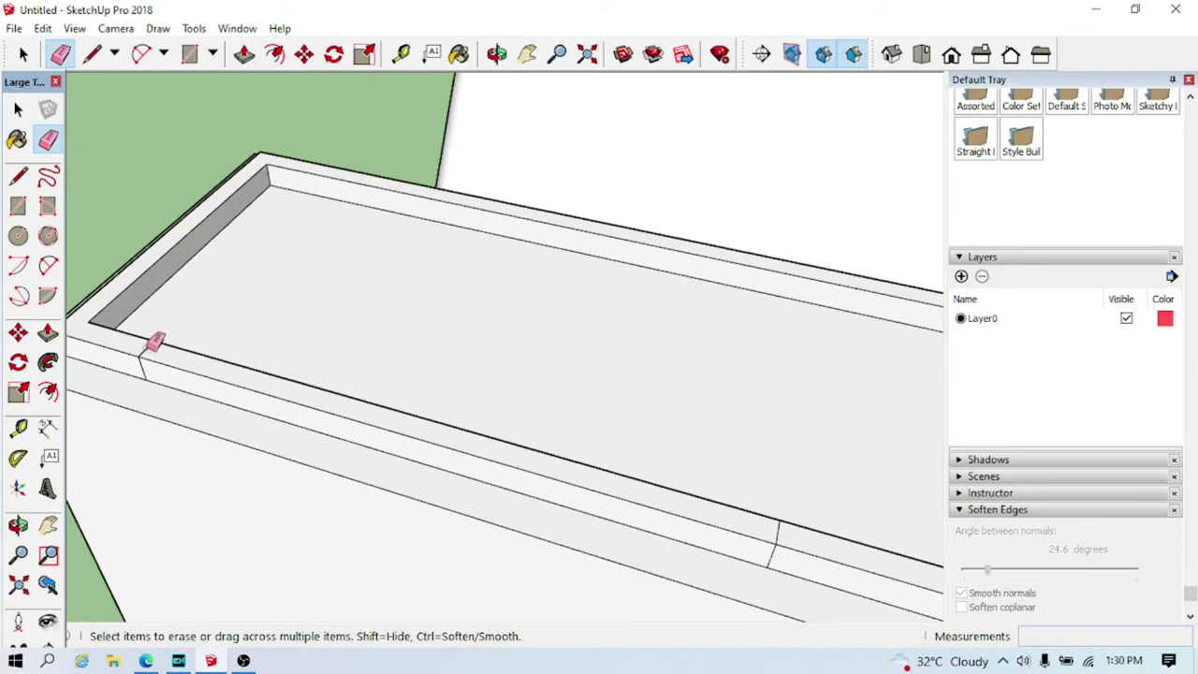
{"action": "mouse_move", "coordinate": [161, 361]}
{"action": "middle_mouse_down"}
{"action": "mouse_move", "coordinate": [47, 382]}
{"action": "mouse_move", "coordinate": [278, 214]}
{"action": "middle_mouse_up"}
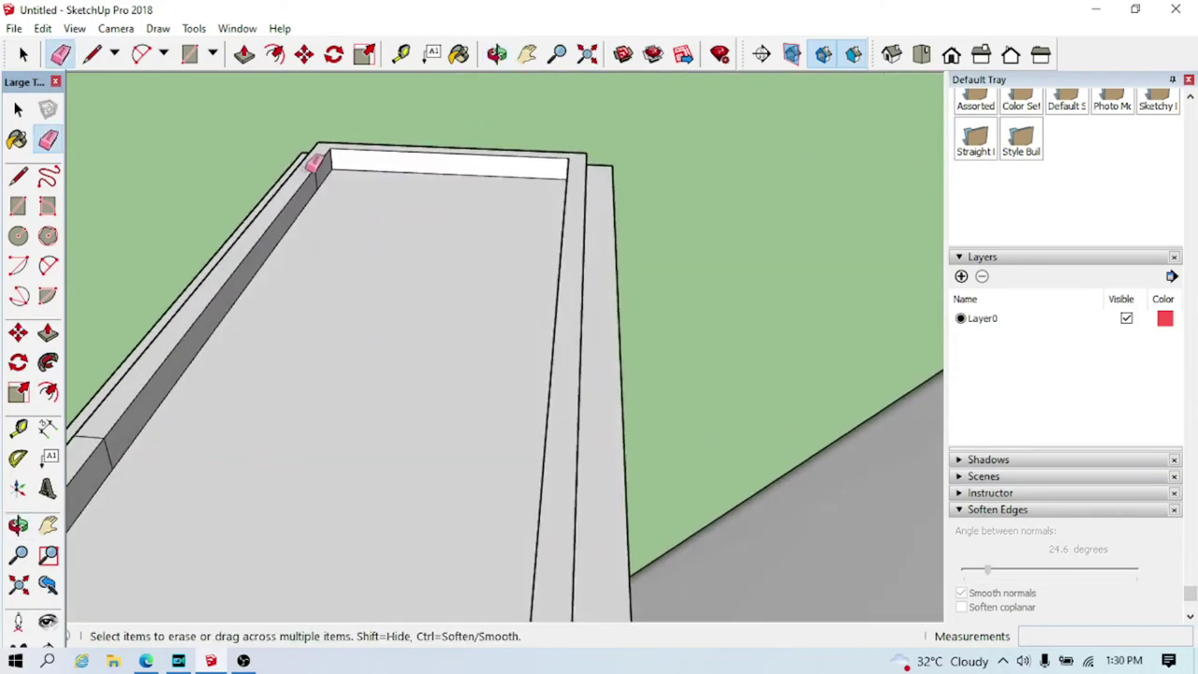
{"action": "scroll", "coordinate": [323, 174], "scroll_direction": "down", "scroll_amount": 2}
{"action": "mouse_move", "coordinate": [138, 395]}
{"action": "middle_mouse_down"}
{"action": "mouse_move", "coordinate": [515, 355]}
{"action": "mouse_move", "coordinate": [765, 347]}
{"action": "mouse_move", "coordinate": [268, 249]}
{"action": "mouse_move", "coordinate": [406, 290]}
{"action": "mouse_move", "coordinate": [203, 265]}
{"action": "mouse_move", "coordinate": [196, 180]}
{"action": "middle_mouse_up"}
{"action": "scroll", "coordinate": [612, 238], "scroll_direction": "down", "scroll_amount": 5}
{"action": "middle_click_drag", "start_coordinate": [611, 237], "coordinate": [712, 327]}
{"action": "scroll", "coordinate": [764, 382], "scroll_direction": "up", "scroll_amount": 3}
{"action": "scroll", "coordinate": [761, 389], "scroll_direction": "down", "scroll_amount": 4}
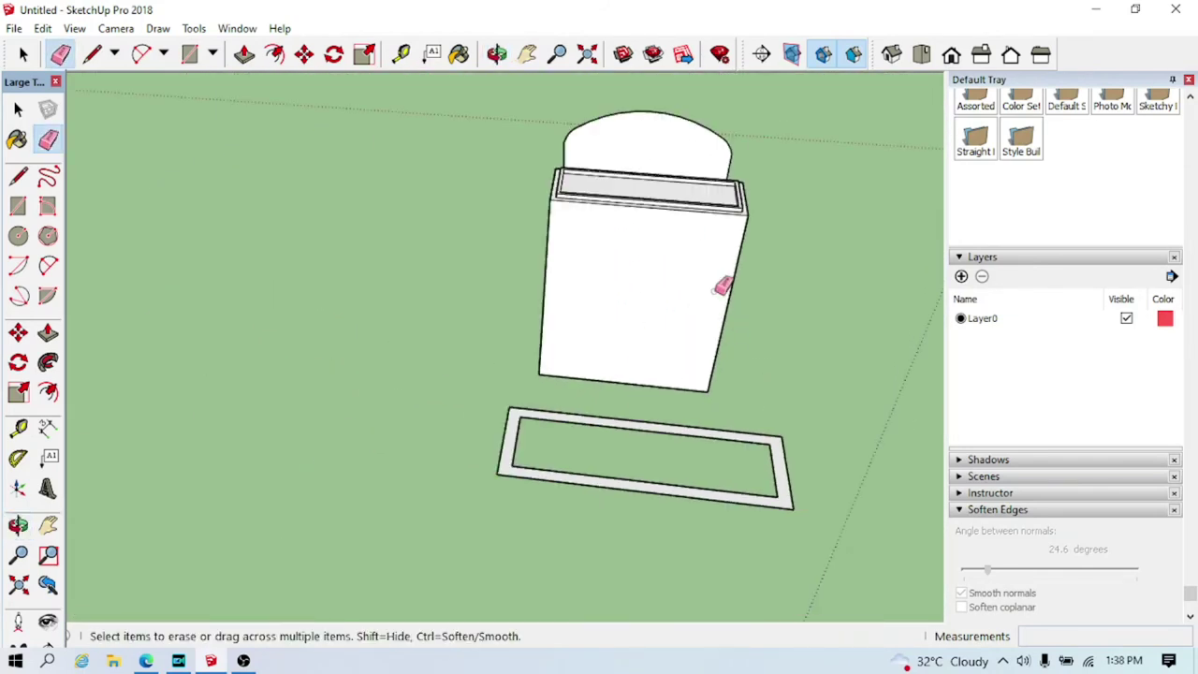
Erase the inner rectangle and diagonal lines, leaving a flat slab
{"action": "left_click", "coordinate": [244, 53]}
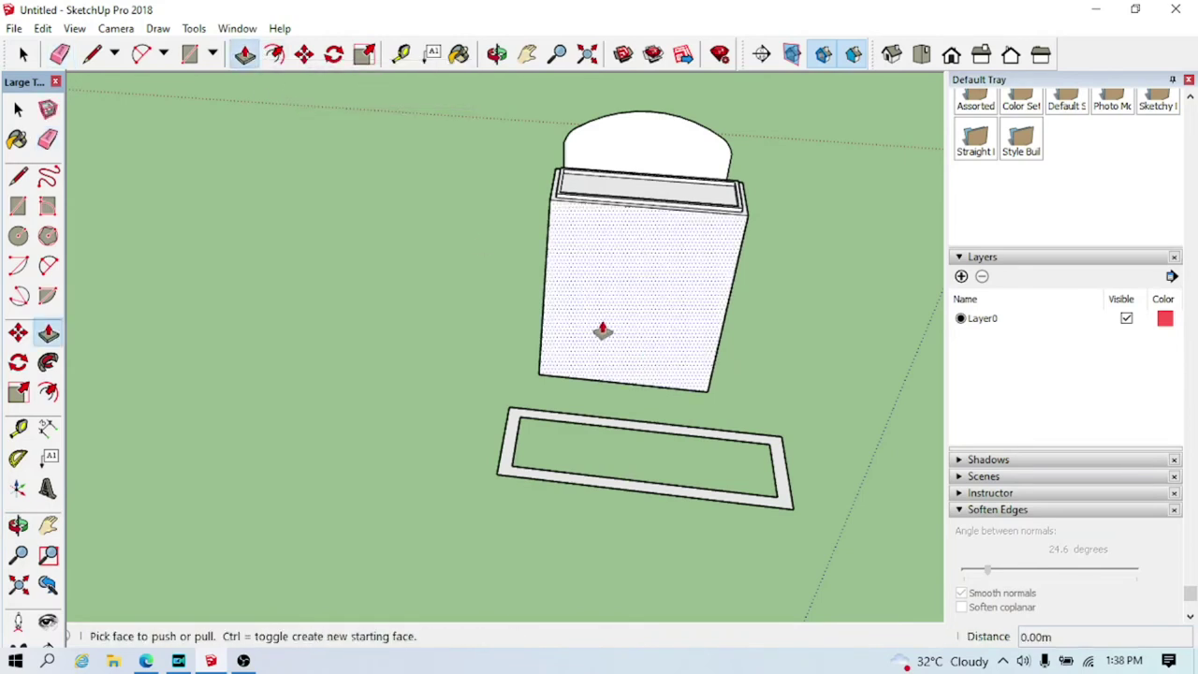
{"action": "left_click", "coordinate": [777, 496]}
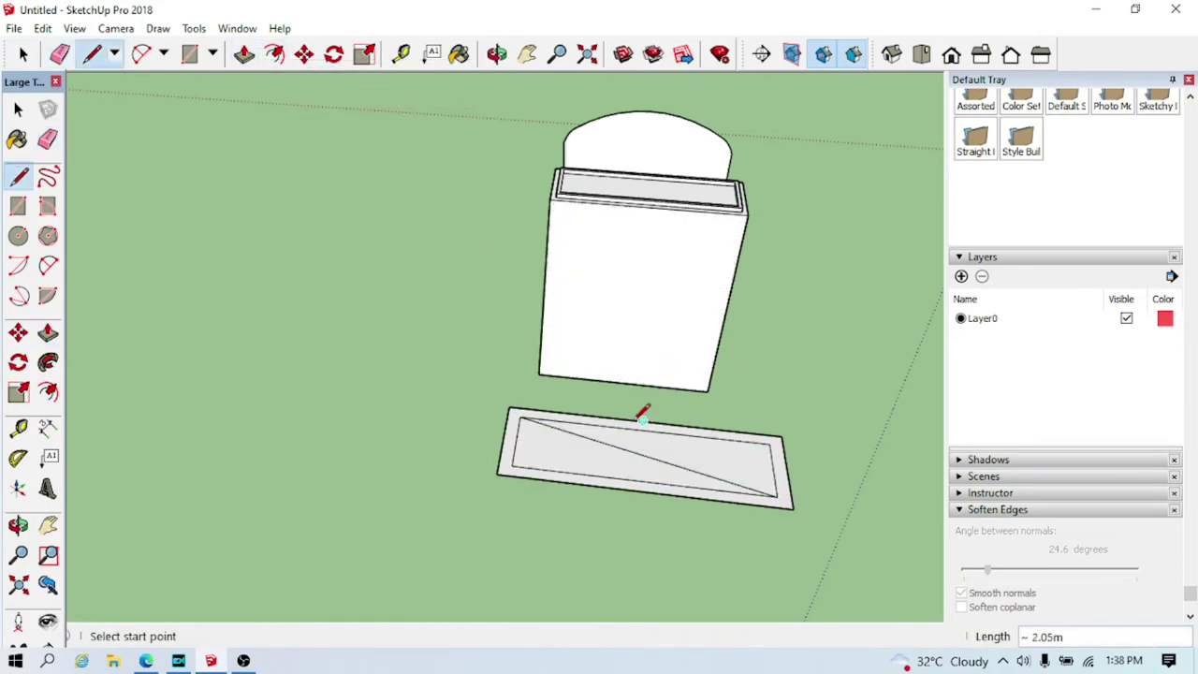
{"action": "left_click", "coordinate": [60, 54]}
{"action": "scroll", "coordinate": [529, 414], "scroll_direction": "up", "scroll_amount": 1}
{"action": "left_click_drag", "start_coordinate": [530, 414], "coordinate": [642, 462]}
{"action": "scroll", "coordinate": [843, 514], "scroll_direction": "down", "scroll_amount": 1}
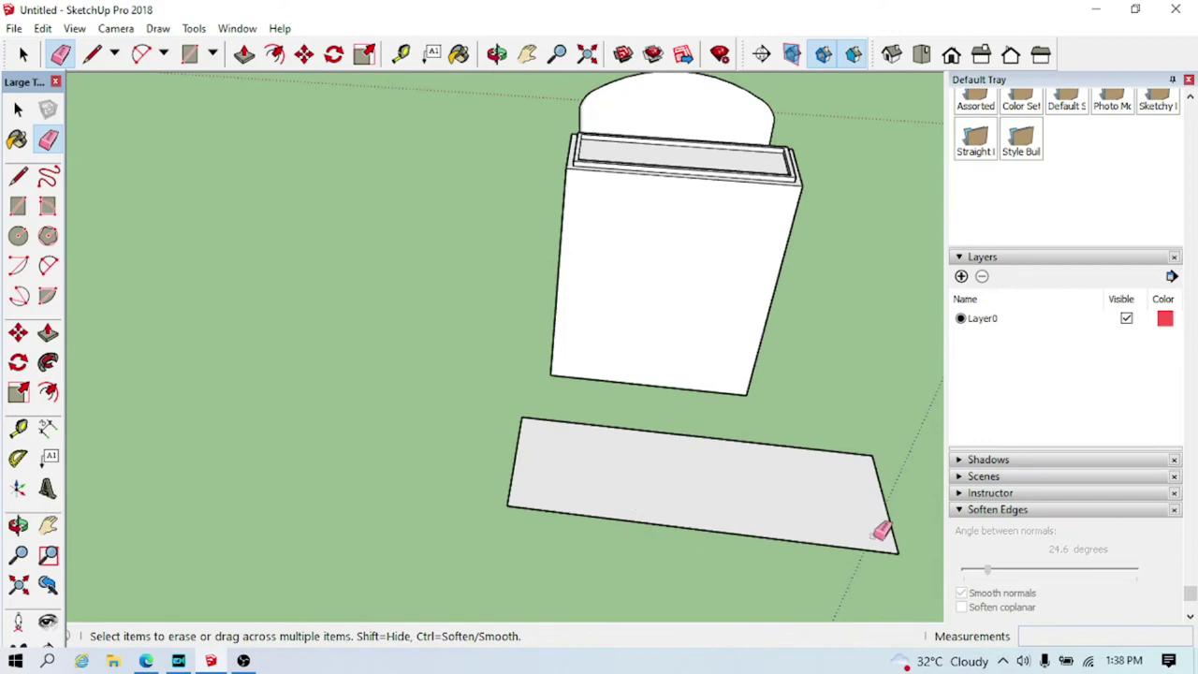
{"action": "left_click", "coordinate": [883, 527]}
{"action": "key", "text": "o"}
Pull the slab face upward to give the lid its thickness
{"action": "left_click", "coordinate": [244, 54]}
{"action": "left_click", "coordinate": [691, 454]}
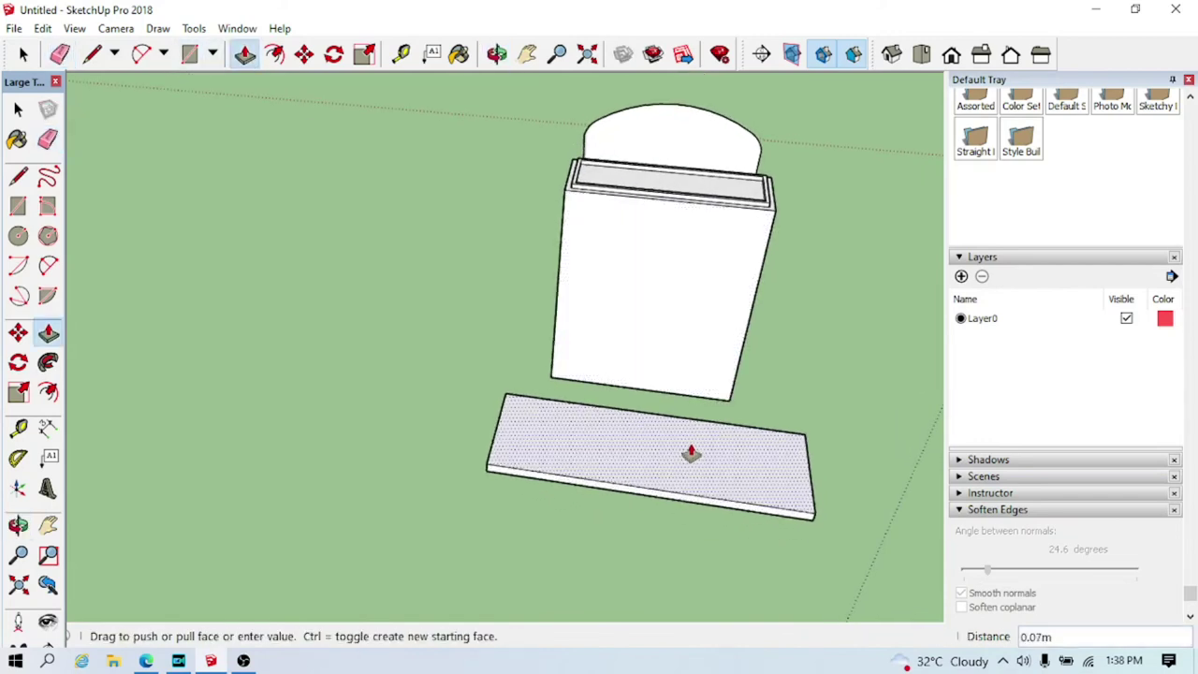
{"action": "left_click", "coordinate": [781, 500]}
{"action": "scroll", "coordinate": [786, 478], "scroll_direction": "up", "scroll_amount": 3}
{"action": "scroll", "coordinate": [796, 446], "scroll_direction": "up", "scroll_amount": 2}
{"action": "scroll", "coordinate": [620, 233], "scroll_direction": "down", "scroll_amount": 3}
{"action": "mouse_move", "coordinate": [620, 233]}
{"action": "middle_mouse_down"}
{"action": "mouse_move", "coordinate": [604, 262]}
{"action": "mouse_move", "coordinate": [605, 233]}
{"action": "mouse_move", "coordinate": [602, 246]}
{"action": "middle_mouse_up"}
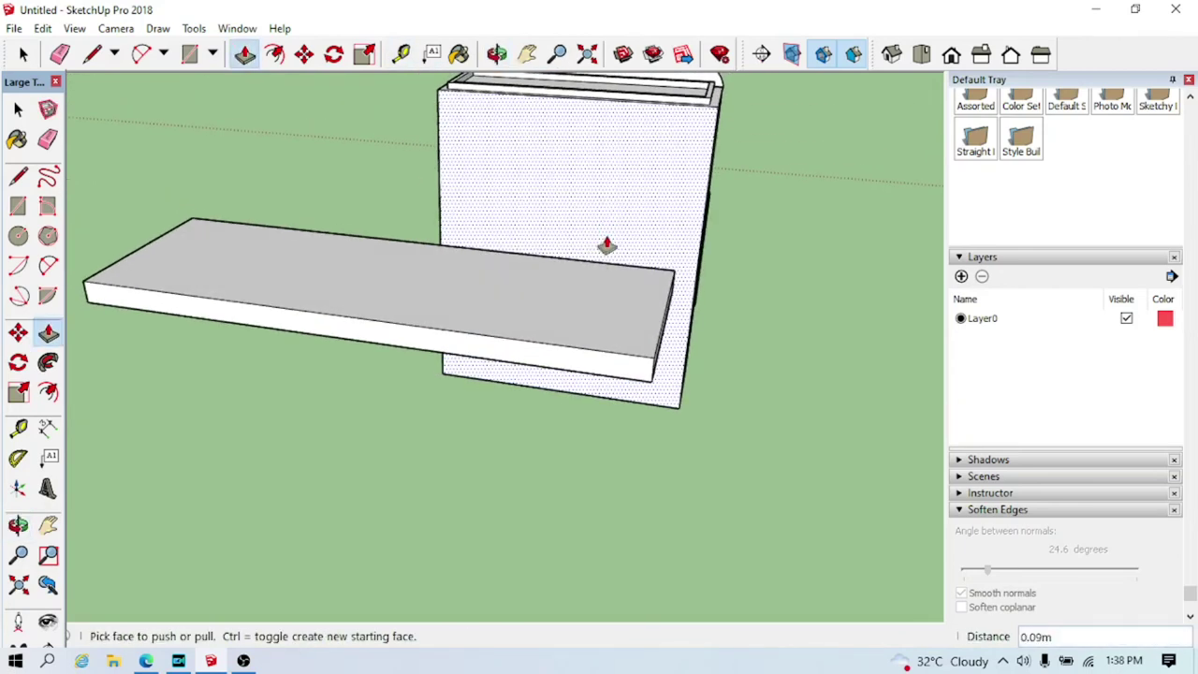
Restore the slab's thickness after an accidental undo
{"action": "left_click", "coordinate": [140, 53]}
{"action": "mouse_move", "coordinate": [578, 272]}
{"action": "middle_mouse_down"}
{"action": "mouse_move", "coordinate": [689, 324]}
{"action": "mouse_move", "coordinate": [703, 294]}
{"action": "middle_mouse_up"}
{"action": "middle_click_drag", "start_coordinate": [734, 232], "coordinate": [739, 215]}
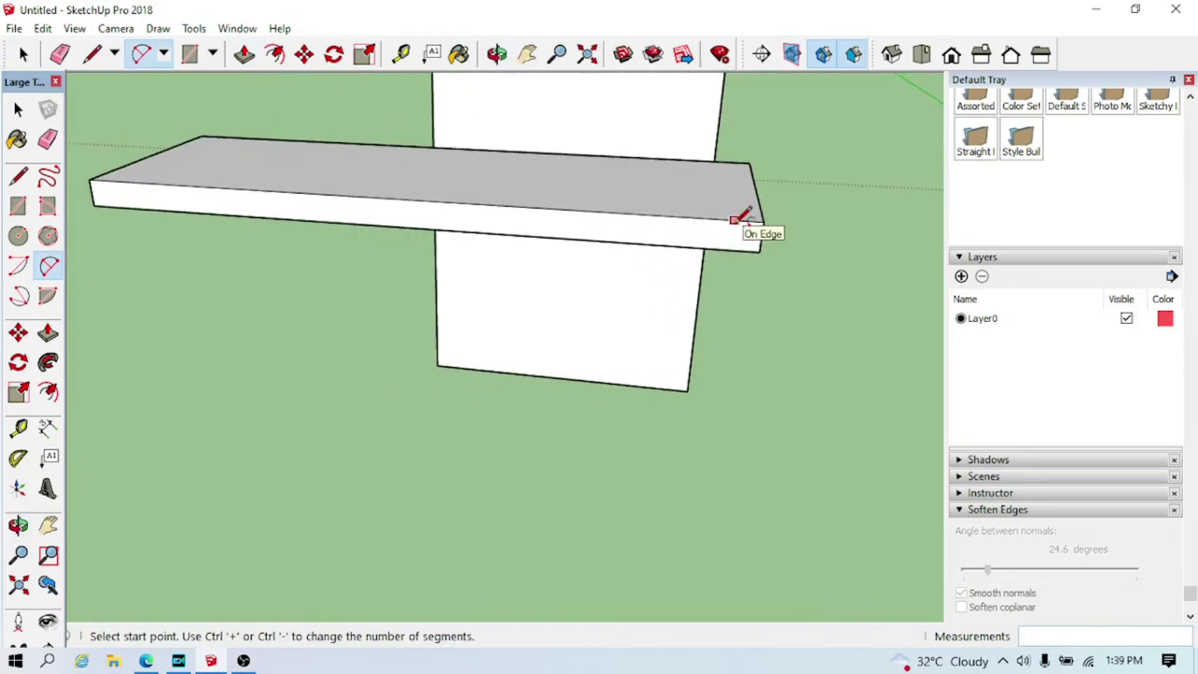
{"action": "scroll", "coordinate": [739, 217], "scroll_direction": "up", "scroll_amount": 2}
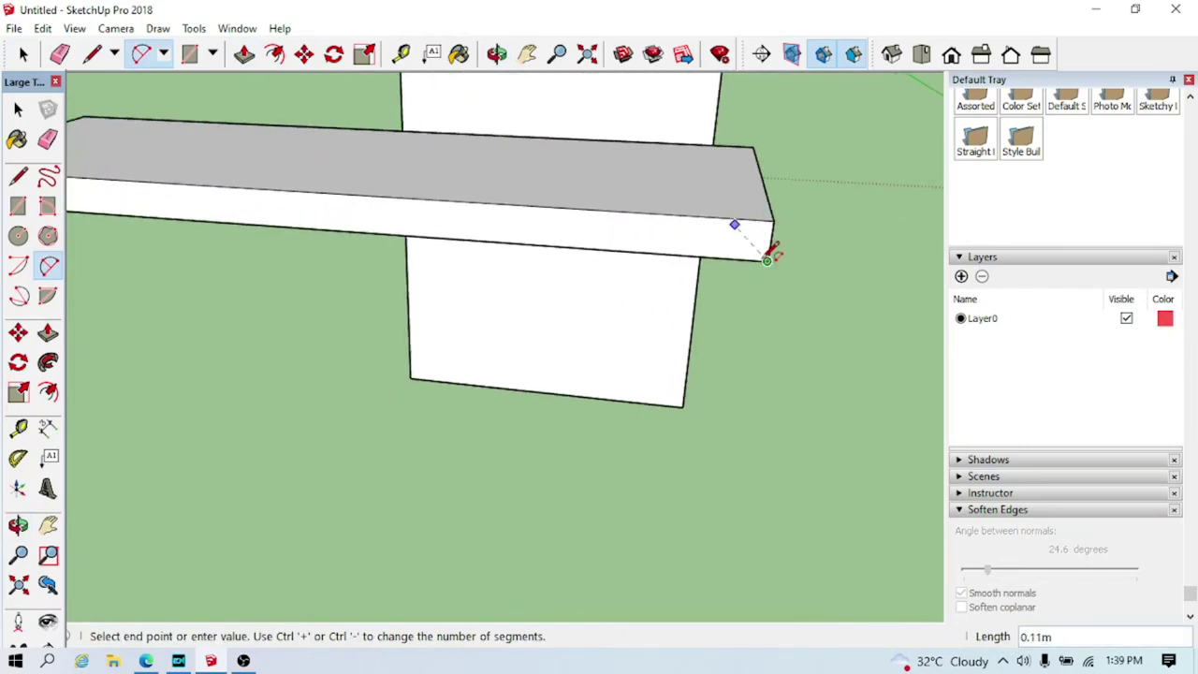
{"action": "key", "text": "ctrl+z"}
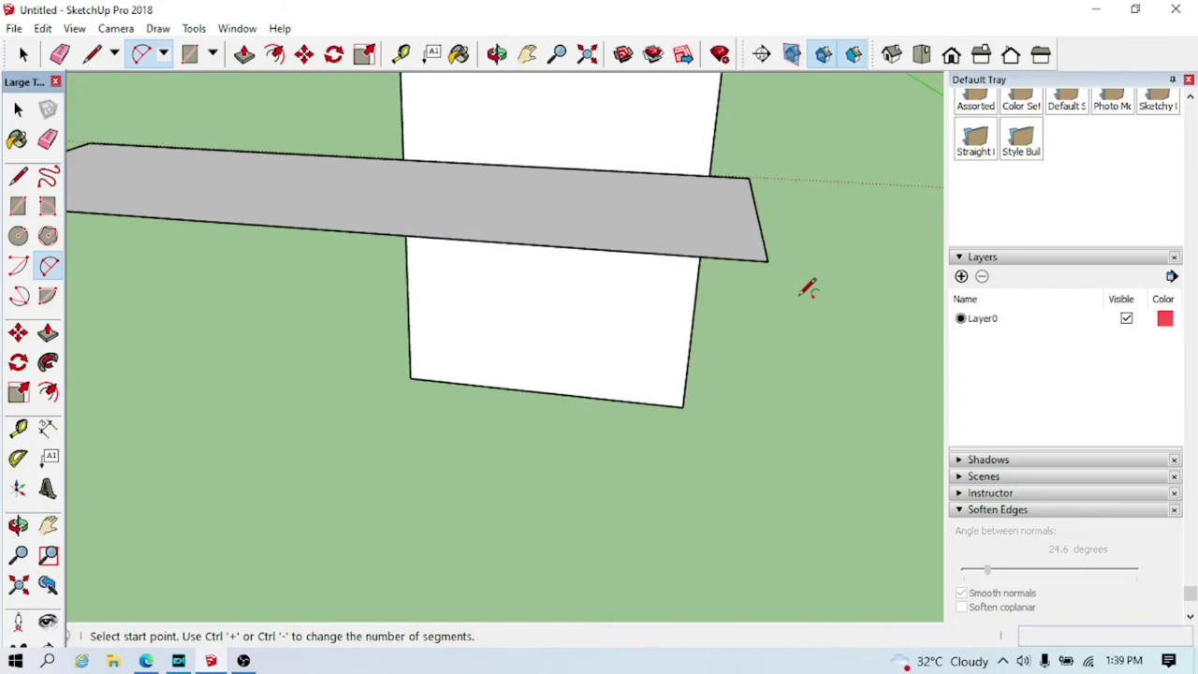
{"action": "left_click", "coordinate": [75, 28]}
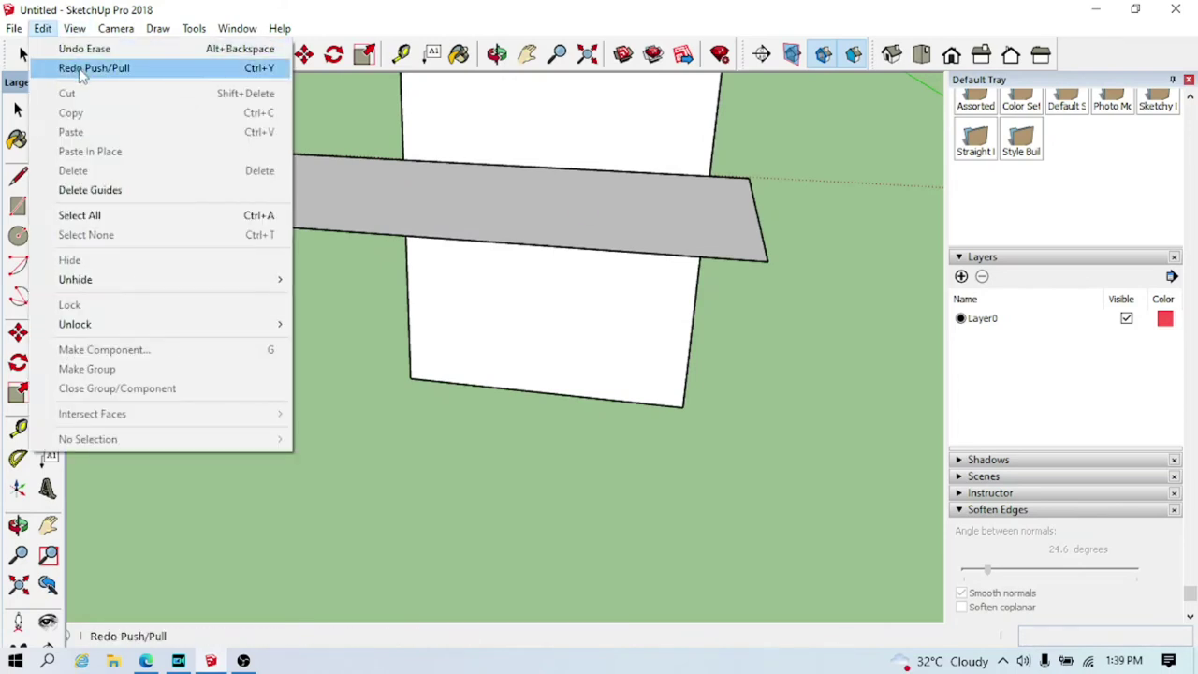
{"action": "left_click", "coordinate": [160, 67]}
Place a guide 0.10m in from the slab end and draw an arc rounding its top corner
{"action": "left_click", "coordinate": [400, 53]}
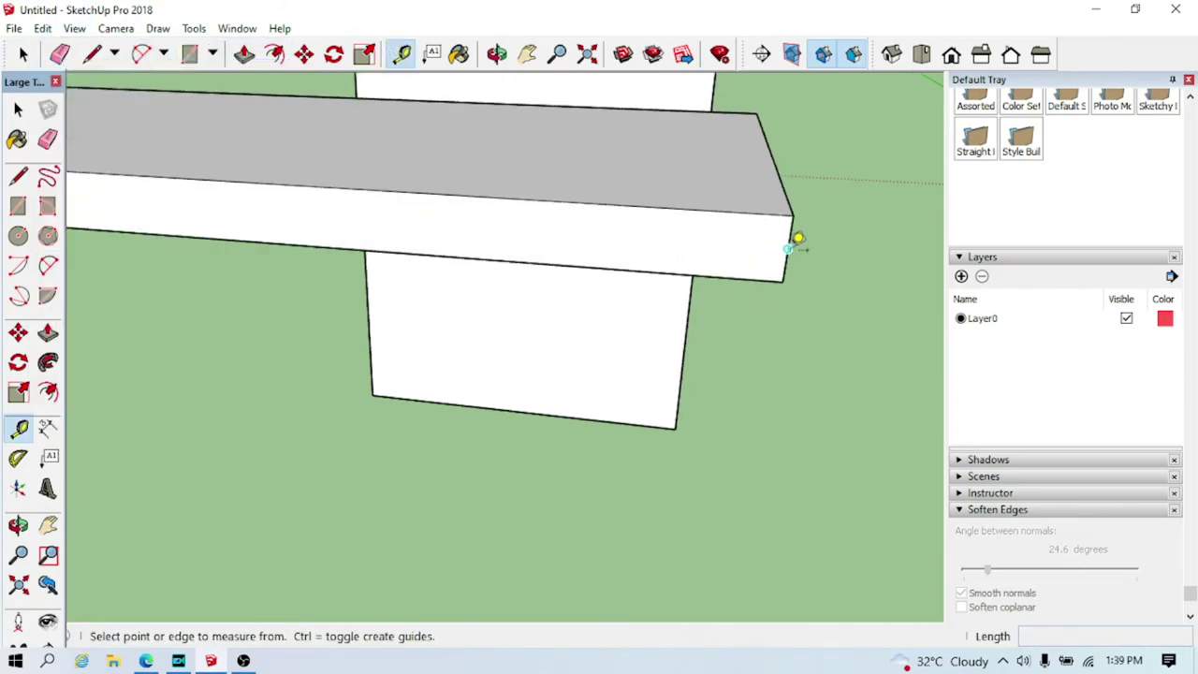
{"action": "left_click", "coordinate": [790, 231]}
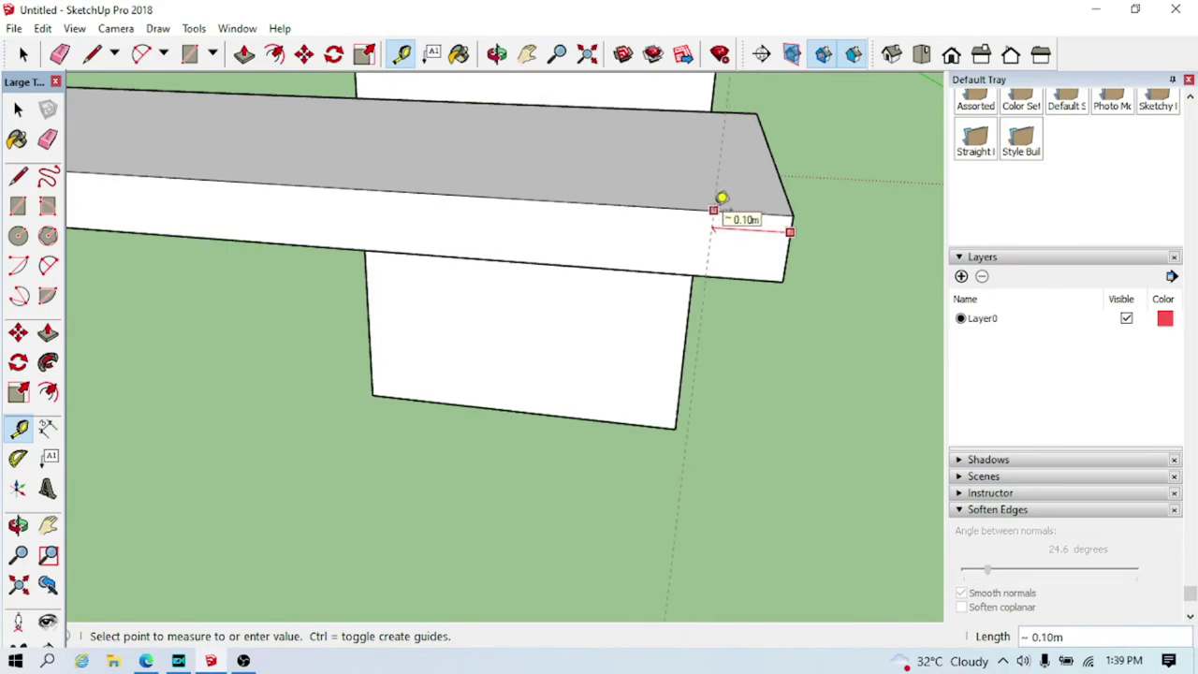
{"action": "middle_click_drag", "start_coordinate": [721, 197], "coordinate": [762, 233]}
{"action": "left_click", "coordinate": [141, 53]}
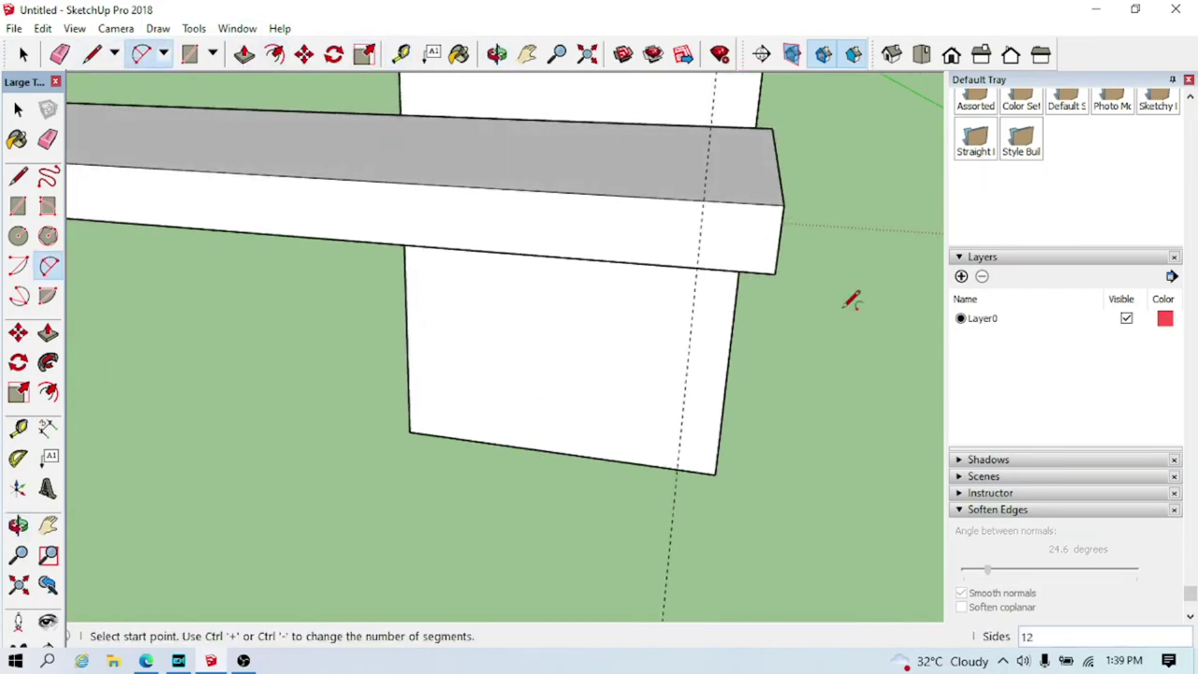
{"action": "left_click", "coordinate": [703, 200]}
{"action": "left_click", "coordinate": [784, 262]}
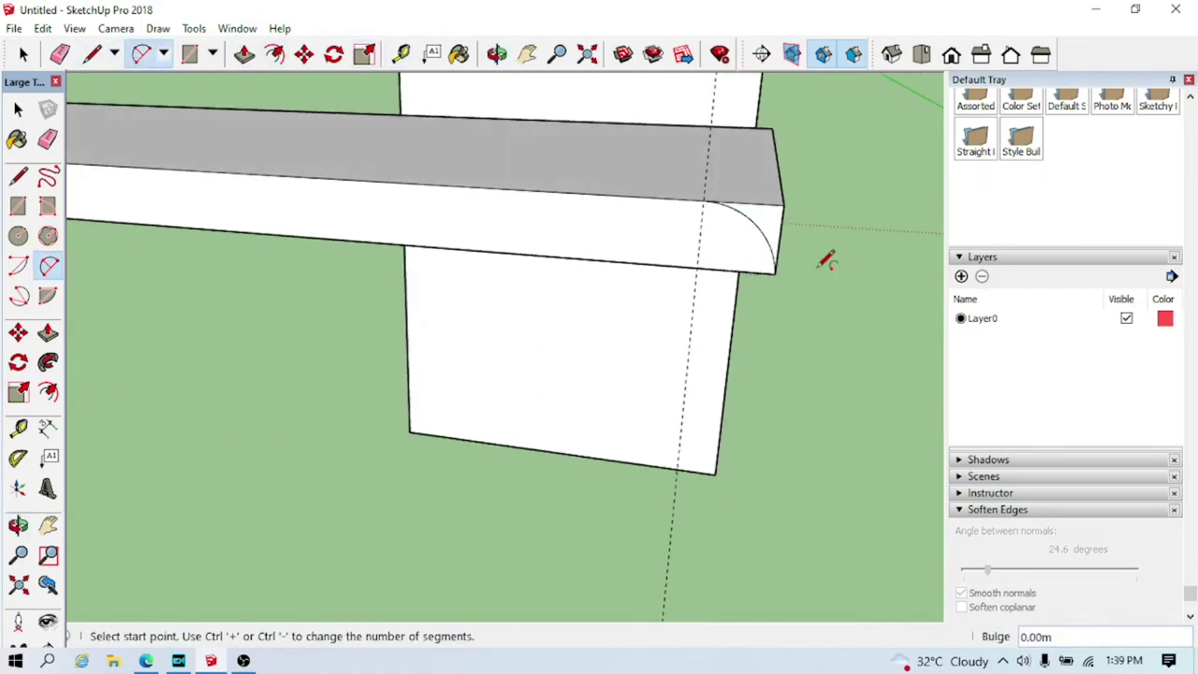
{"action": "middle_click_drag", "start_coordinate": [796, 254], "coordinate": [762, 233]}
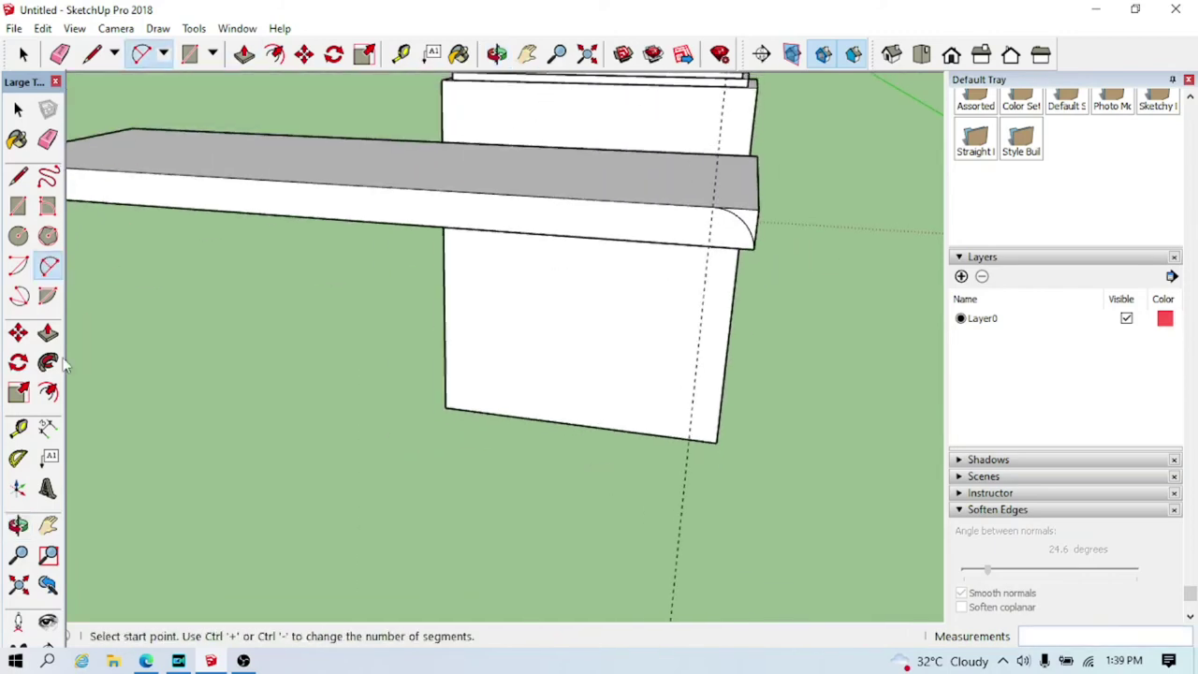
Sweep the arc profile with Follow Me around the slab's top edge
{"action": "left_click", "coordinate": [48, 362]}
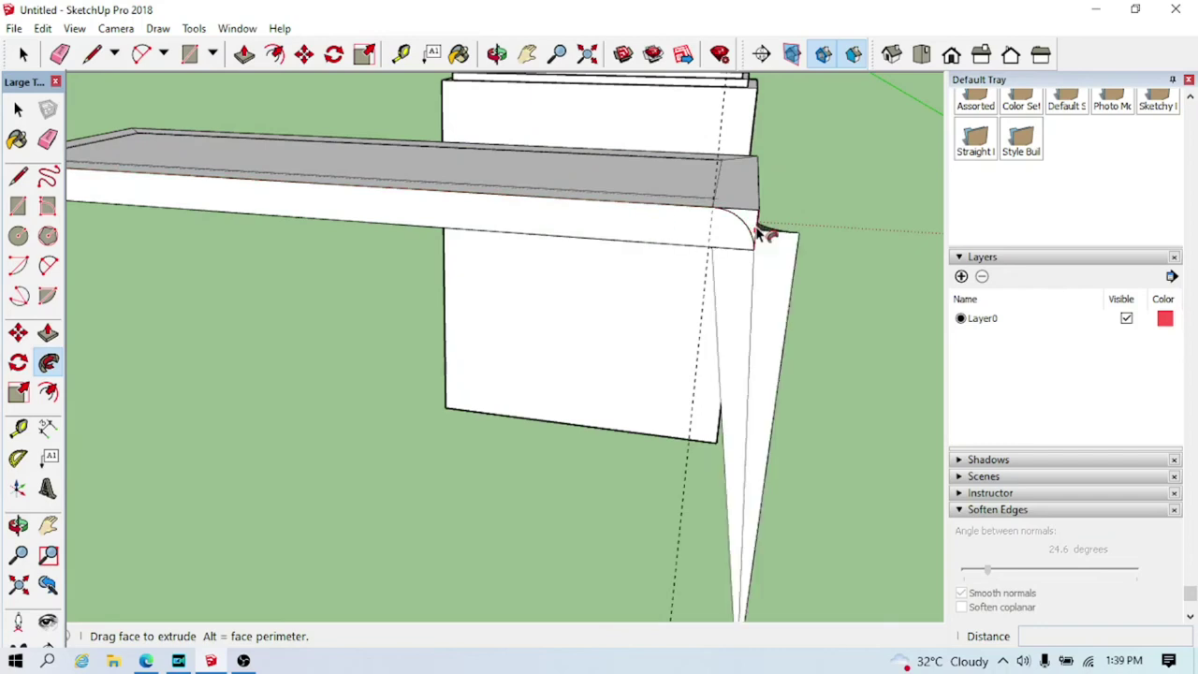
{"action": "middle_click_drag", "start_coordinate": [762, 210], "coordinate": [762, 227]}
{"action": "left_click", "coordinate": [763, 226]}
{"action": "middle_click_drag", "start_coordinate": [763, 227], "coordinate": [779, 240]}
Select the whole rounded slab and bring up its context menu
{"action": "key", "text": "e"}
{"action": "mouse_move", "coordinate": [673, 468]}
{"action": "middle_mouse_down"}
{"action": "mouse_move", "coordinate": [623, 456]}
{"action": "mouse_move", "coordinate": [702, 515]}
{"action": "mouse_move", "coordinate": [655, 449]}
{"action": "middle_mouse_up"}
{"action": "key", "text": "space"}
{"action": "triple_click", "coordinate": [617, 422]}
{"action": "right_click", "coordinate": [620, 423]}
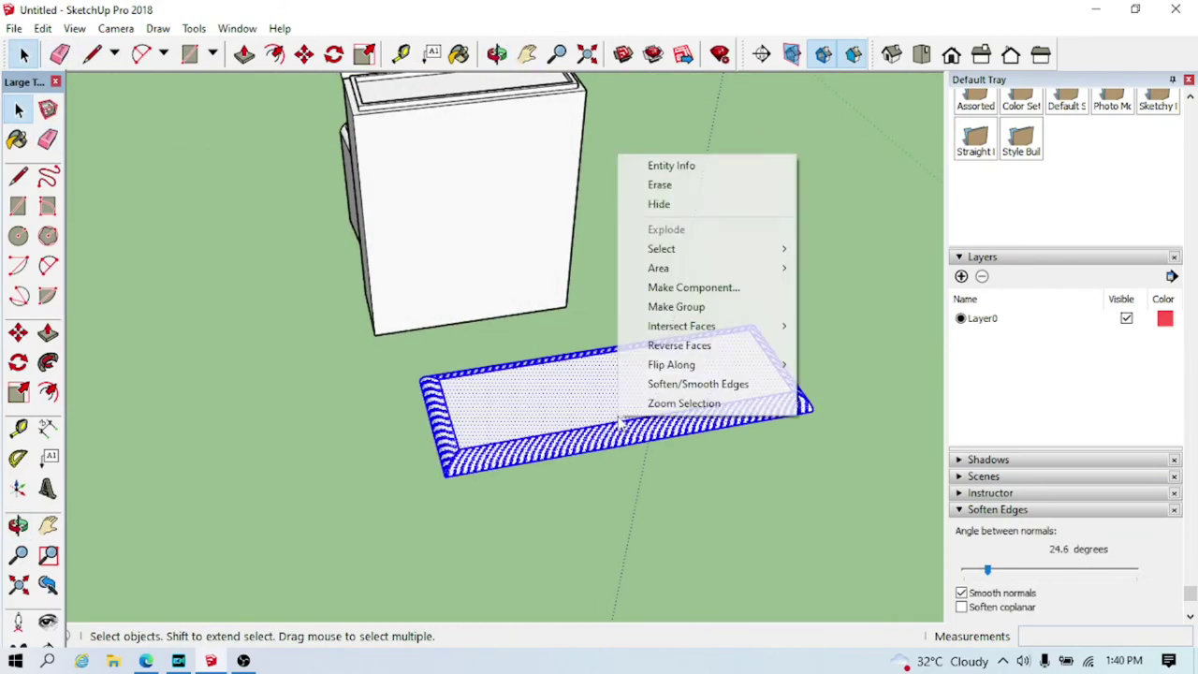
Soften and smooth the slab's edges at 75.8 degrees, including coplanar edges
{"action": "left_click", "coordinate": [692, 383]}
{"action": "left_click", "coordinate": [860, 411]}
{"action": "mouse_move", "coordinate": [835, 457]}
{"action": "middle_mouse_down"}
{"action": "mouse_move", "coordinate": [613, 454]}
{"action": "mouse_move", "coordinate": [815, 396]}
{"action": "mouse_move", "coordinate": [588, 427]}
{"action": "mouse_move", "coordinate": [696, 590]}
{"action": "mouse_move", "coordinate": [639, 508]}
{"action": "mouse_move", "coordinate": [452, 396]}
{"action": "middle_mouse_up"}
{"action": "key", "text": "e"}
{"action": "mouse_move", "coordinate": [793, 519]}
{"action": "middle_mouse_down"}
{"action": "mouse_move", "coordinate": [558, 409]}
{"action": "mouse_move", "coordinate": [666, 460]}
{"action": "middle_mouse_up"}
{"action": "key", "text": "space"}
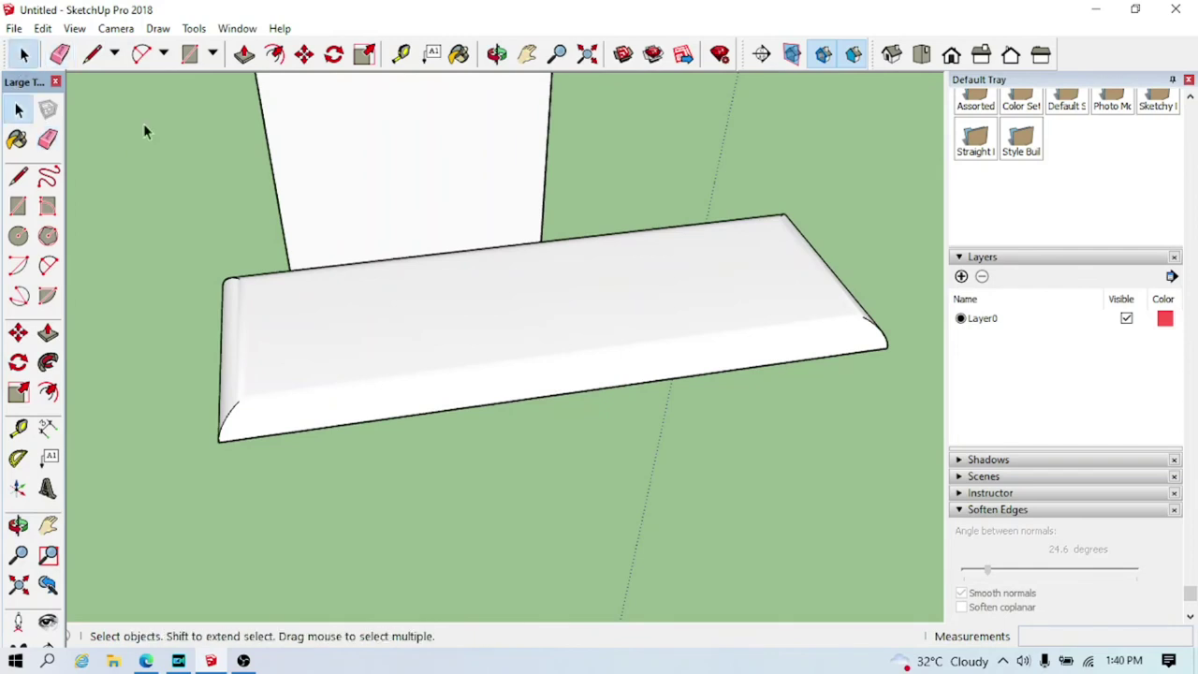
{"action": "triple_click", "coordinate": [530, 372]}
{"action": "left_click_drag", "start_coordinate": [988, 568], "coordinate": [991, 572]}
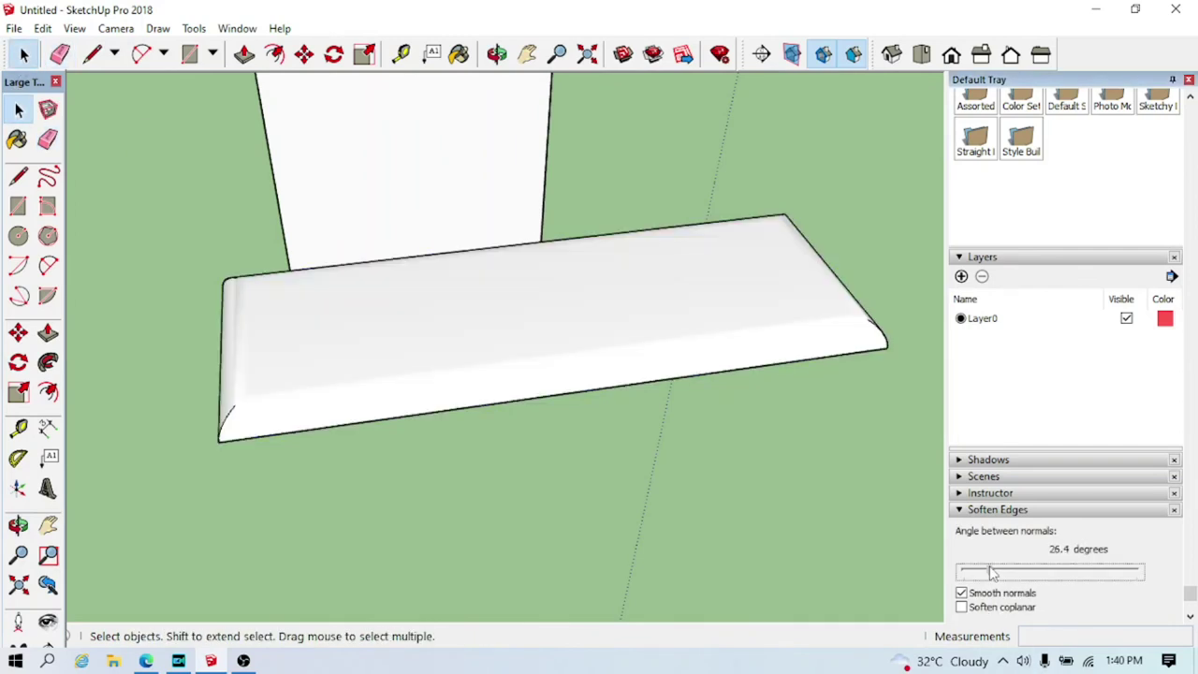
{"action": "middle_click_drag", "start_coordinate": [792, 427], "coordinate": [792, 393]}
{"action": "left_click", "coordinate": [961, 607]}
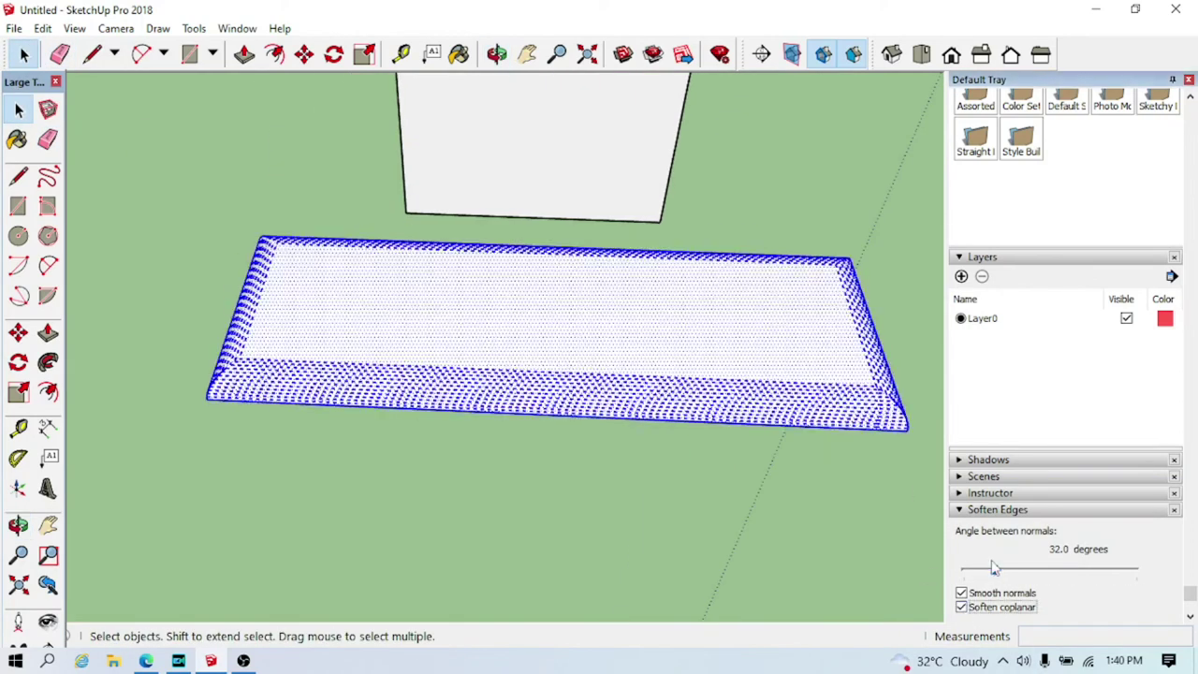
{"action": "left_click", "coordinate": [996, 573]}
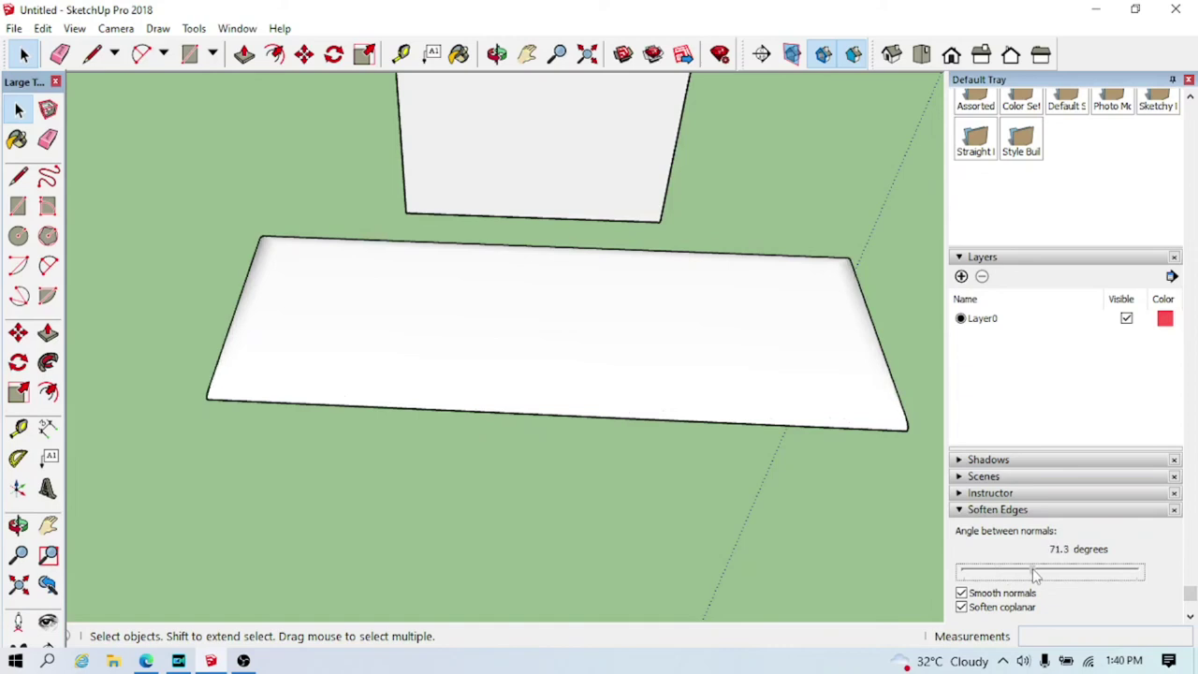
Make the slab a group and start moving it by its corner toward the tank
{"action": "mouse_move", "coordinate": [855, 495]}
{"action": "middle_mouse_down"}
{"action": "mouse_move", "coordinate": [384, 449]}
{"action": "mouse_move", "coordinate": [749, 553]}
{"action": "mouse_move", "coordinate": [690, 437]}
{"action": "middle_mouse_up"}
{"action": "left_click", "coordinate": [691, 437]}
{"action": "right_click", "coordinate": [691, 437]}
{"action": "left_click", "coordinate": [754, 342]}
{"action": "mouse_move", "coordinate": [754, 342]}
{"action": "middle_mouse_down"}
{"action": "mouse_move", "coordinate": [771, 495]}
{"action": "mouse_move", "coordinate": [733, 414]}
{"action": "middle_mouse_up"}
{"action": "left_click", "coordinate": [318, 58]}
{"action": "key", "text": "m"}
{"action": "left_click", "coordinate": [728, 397]}
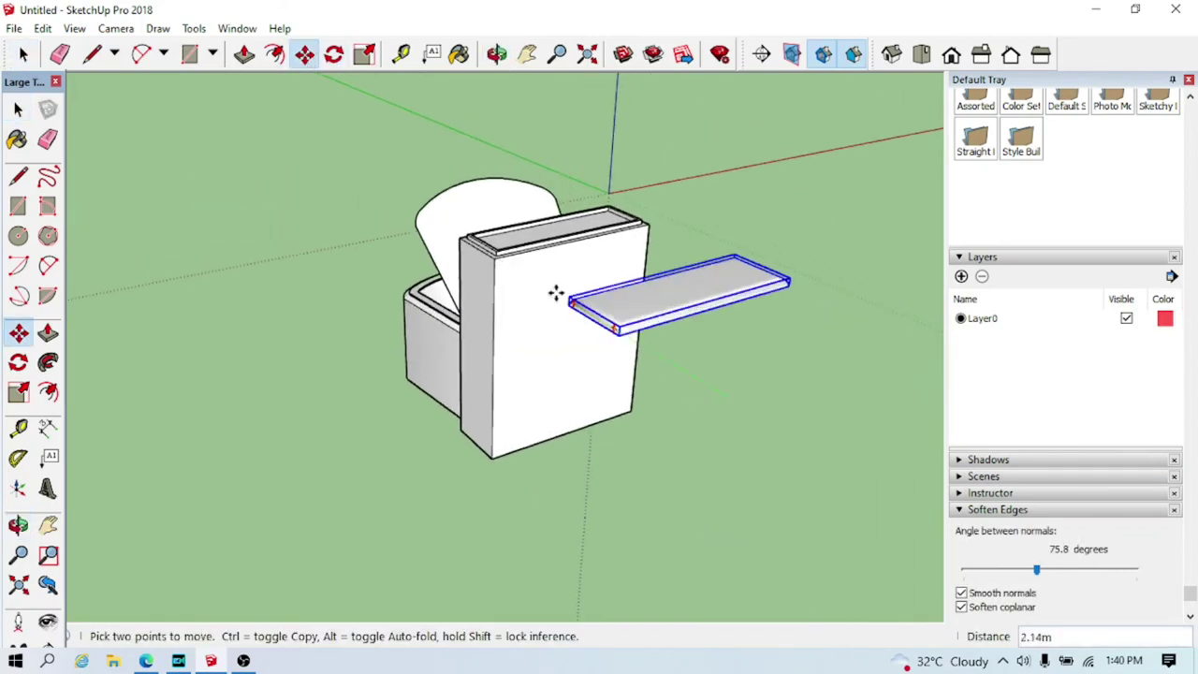
Drop the lid slab onto the tank top and realign it at the corner
{"action": "left_click", "coordinate": [459, 230]}
{"action": "middle_click_drag", "start_coordinate": [458, 230], "coordinate": [589, 361]}
{"action": "scroll", "coordinate": [588, 361], "scroll_direction": "up", "scroll_amount": 5}
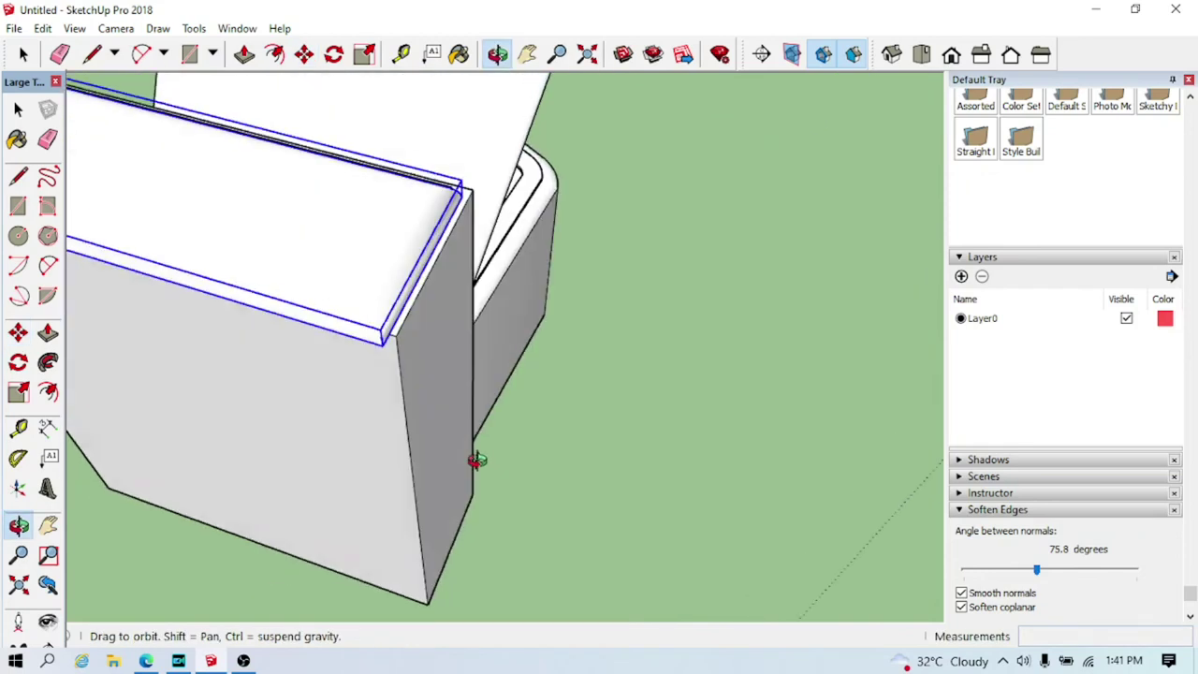
{"action": "middle_click_drag", "start_coordinate": [476, 459], "coordinate": [432, 355]}
{"action": "scroll", "coordinate": [412, 202], "scroll_direction": "up", "scroll_amount": 2}
{"action": "mouse_move", "coordinate": [403, 192]}
{"action": "middle_mouse_down"}
{"action": "mouse_move", "coordinate": [422, 182]}
{"action": "mouse_move", "coordinate": [363, 163]}
{"action": "middle_mouse_up"}
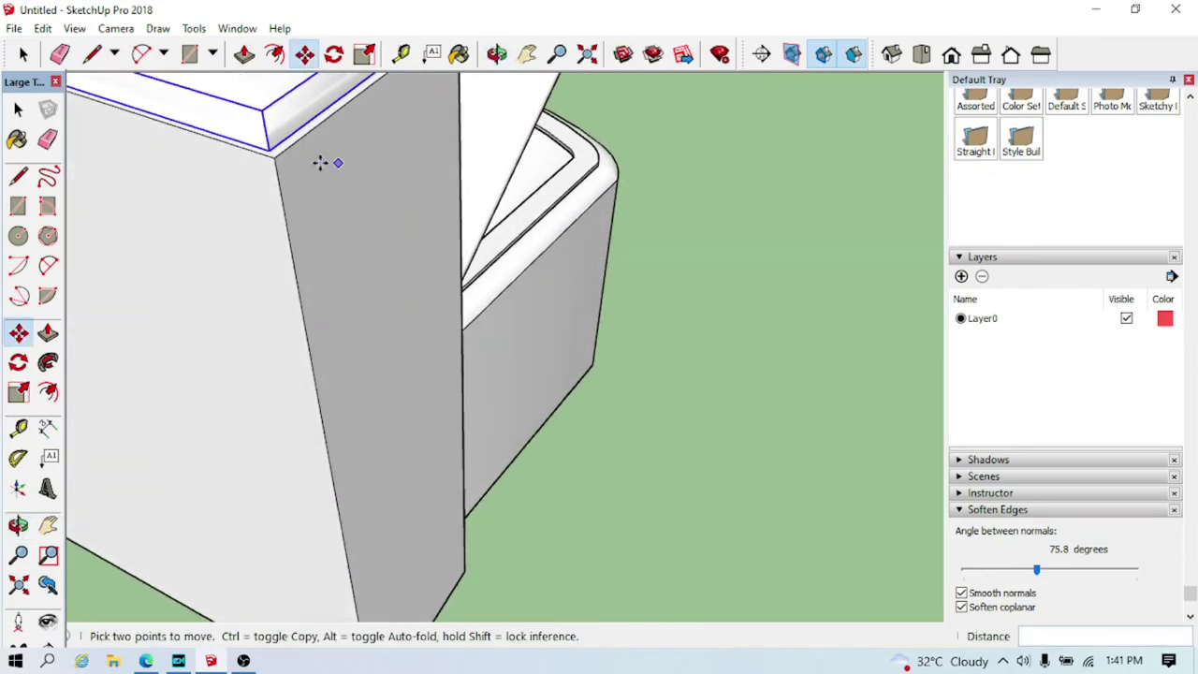
{"action": "left_click", "coordinate": [270, 148]}
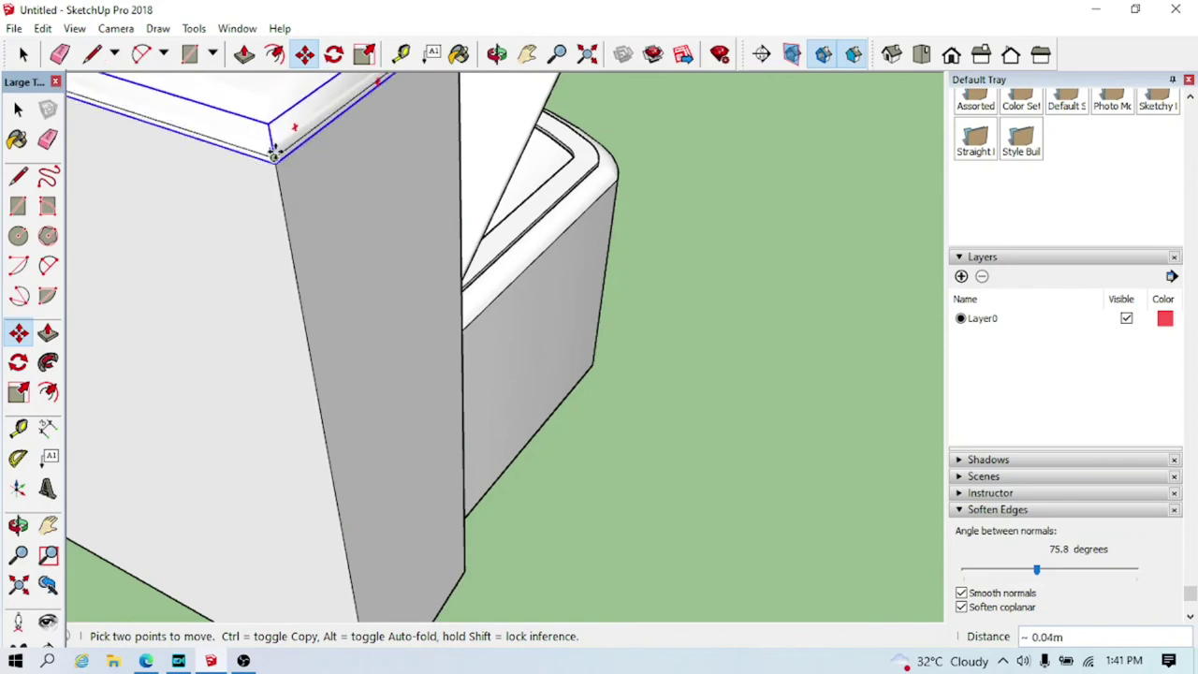
{"action": "mouse_move", "coordinate": [355, 198]}
{"action": "middle_mouse_down"}
{"action": "mouse_move", "coordinate": [446, 395]}
{"action": "mouse_move", "coordinate": [1010, 494]}
{"action": "middle_mouse_up"}
{"action": "left_click_drag", "start_coordinate": [594, 437], "coordinate": [935, 396]}
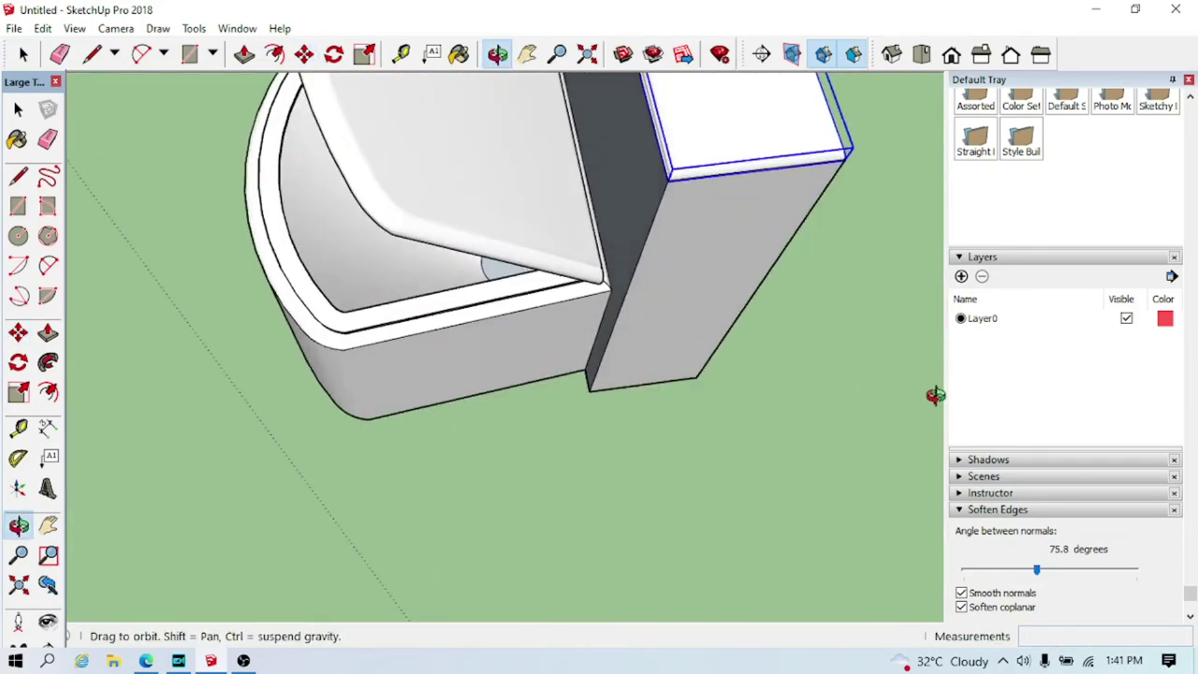
Reverse the tank's dark back face so it shows white
{"action": "key", "text": "m"}
{"action": "middle_click_drag", "start_coordinate": [834, 400], "coordinate": [759, 386]}
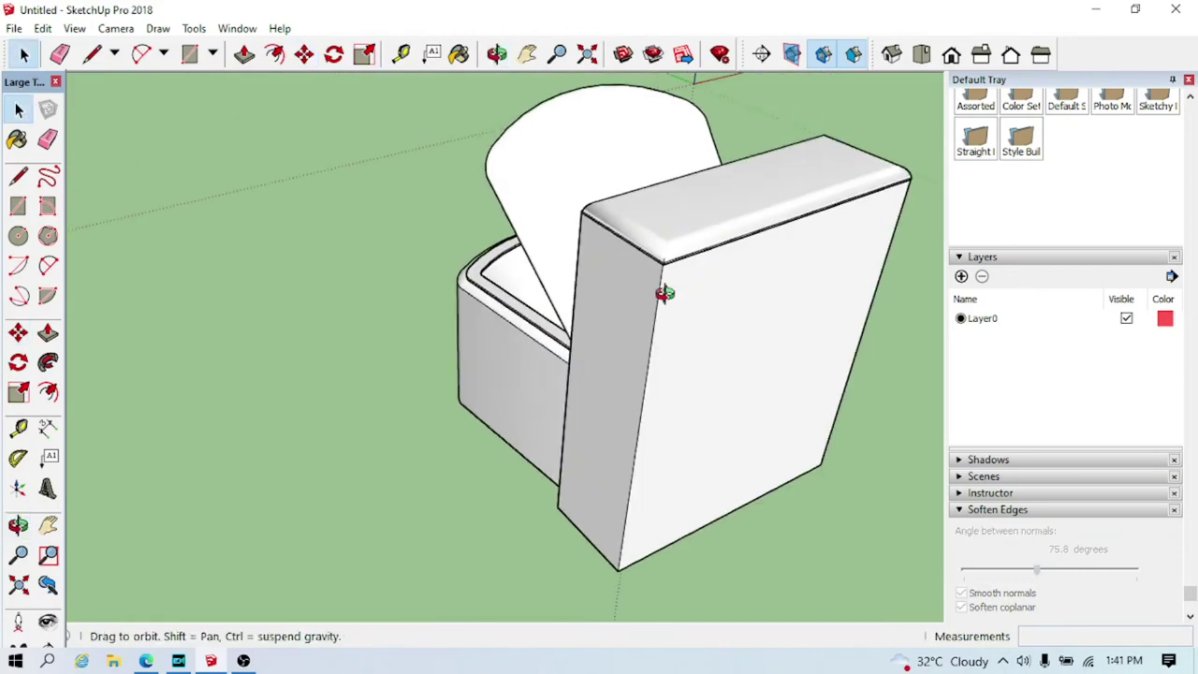
{"action": "scroll", "coordinate": [758, 386], "scroll_direction": "down", "scroll_amount": 5}
{"action": "mouse_move", "coordinate": [759, 386]}
{"action": "middle_mouse_down"}
{"action": "mouse_move", "coordinate": [357, 444]}
{"action": "mouse_move", "coordinate": [362, 347]}
{"action": "mouse_move", "coordinate": [423, 368]}
{"action": "mouse_move", "coordinate": [447, 409]}
{"action": "mouse_move", "coordinate": [461, 329]}
{"action": "mouse_move", "coordinate": [361, 228]}
{"action": "mouse_move", "coordinate": [366, 193]}
{"action": "mouse_move", "coordinate": [418, 229]}
{"action": "middle_mouse_up"}
{"action": "scroll", "coordinate": [462, 328], "scroll_direction": "up", "scroll_amount": 2}
{"action": "key", "text": "l"}
{"action": "key", "text": "space"}
{"action": "right_click", "coordinate": [375, 191]}
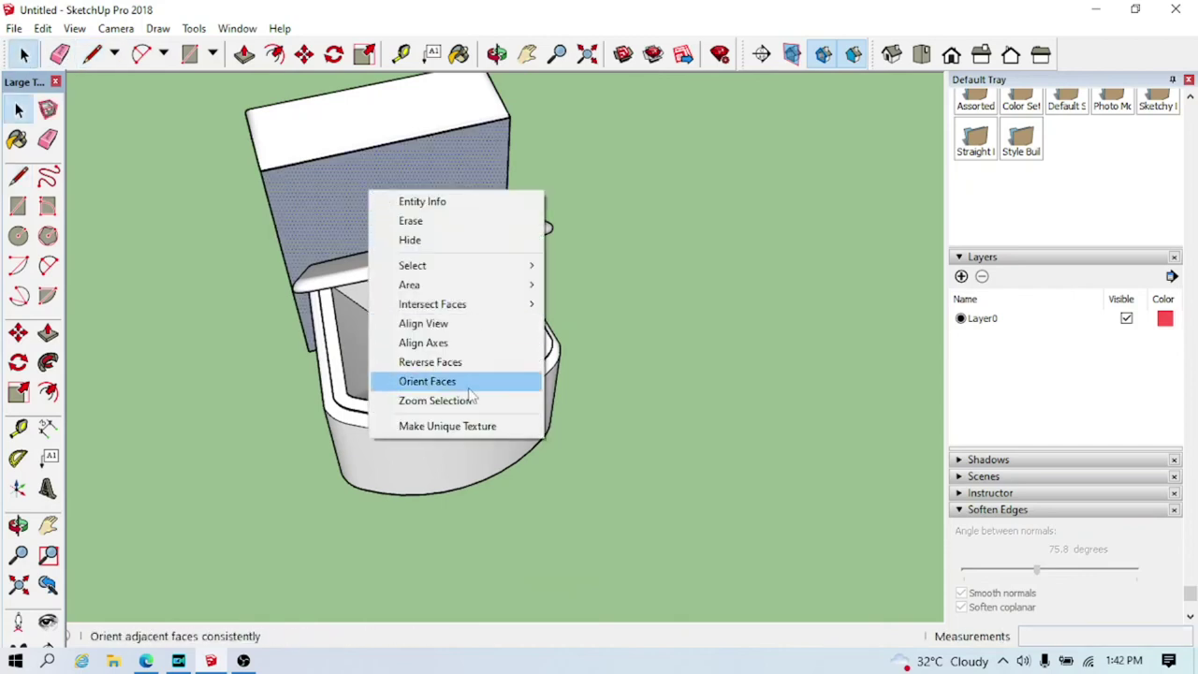
{"action": "left_click", "coordinate": [465, 383]}
{"action": "left_click", "coordinate": [704, 238]}
Orbit around the toilet to check it from the front and above
{"action": "mouse_move", "coordinate": [704, 238]}
{"action": "middle_mouse_down"}
{"action": "mouse_move", "coordinate": [455, 160]}
{"action": "mouse_move", "coordinate": [355, 165]}
{"action": "mouse_move", "coordinate": [361, 236]}
{"action": "middle_mouse_up"}
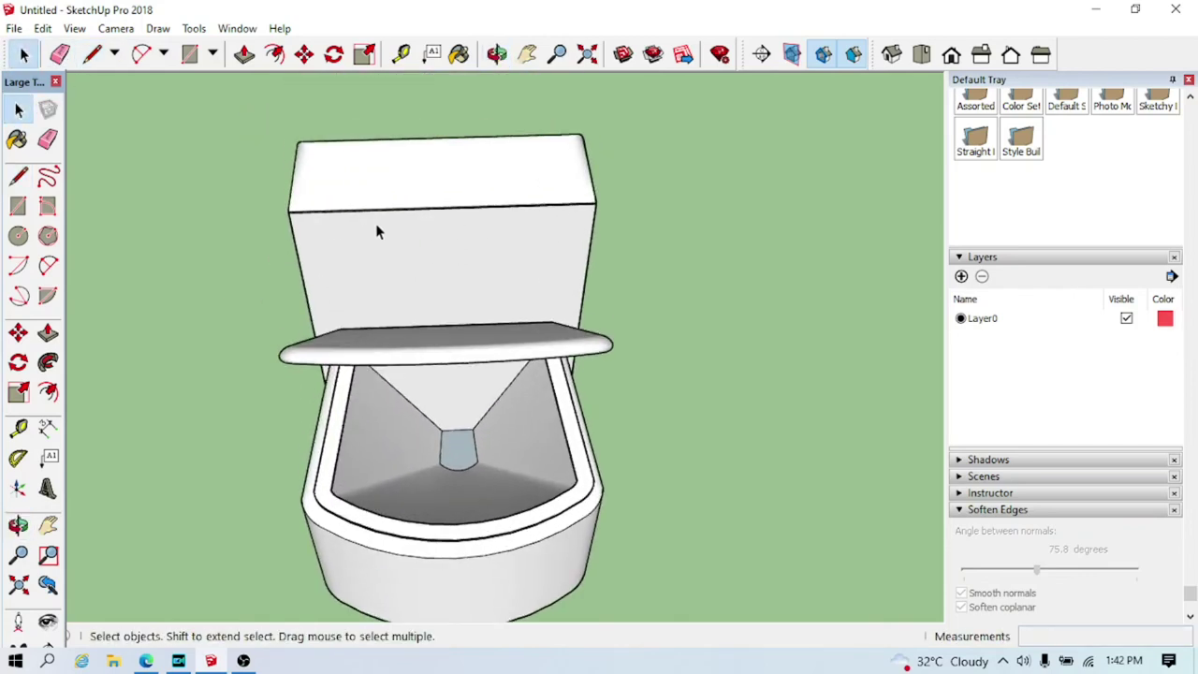
{"action": "mouse_move", "coordinate": [377, 232]}
{"action": "middle_mouse_down"}
{"action": "mouse_move", "coordinate": [481, 246]}
{"action": "mouse_move", "coordinate": [490, 210]}
{"action": "mouse_move", "coordinate": [498, 217]}
{"action": "middle_mouse_up"}
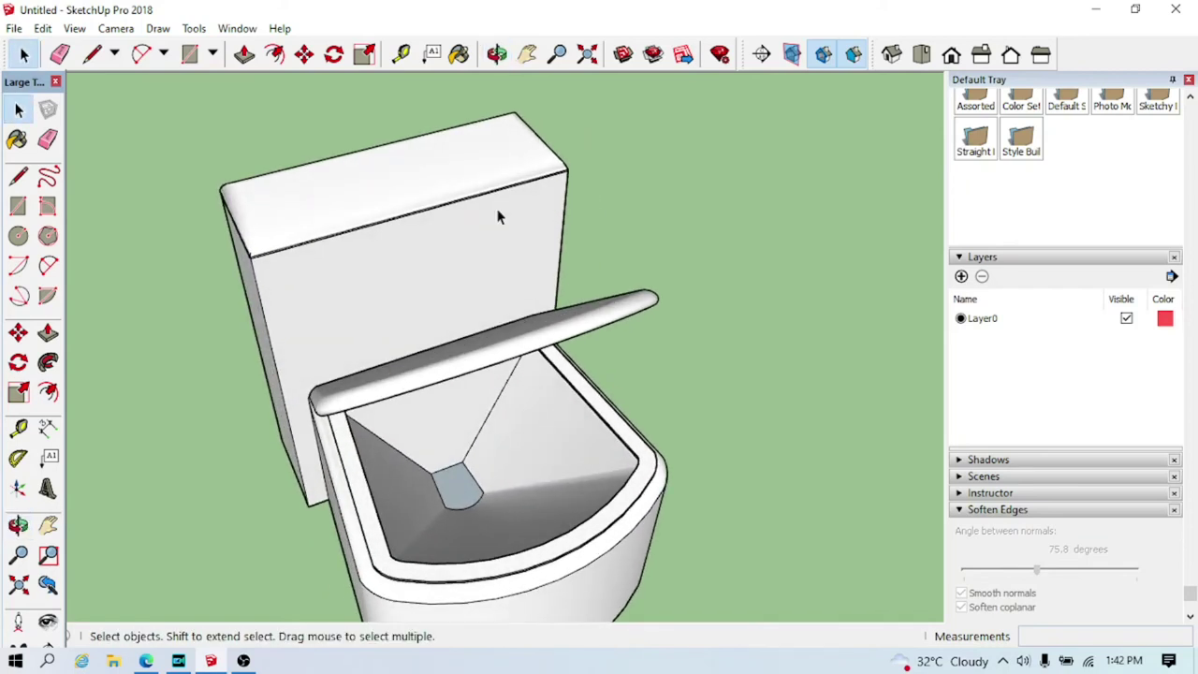
{"action": "middle_click_drag", "start_coordinate": [427, 237], "coordinate": [372, 235]}
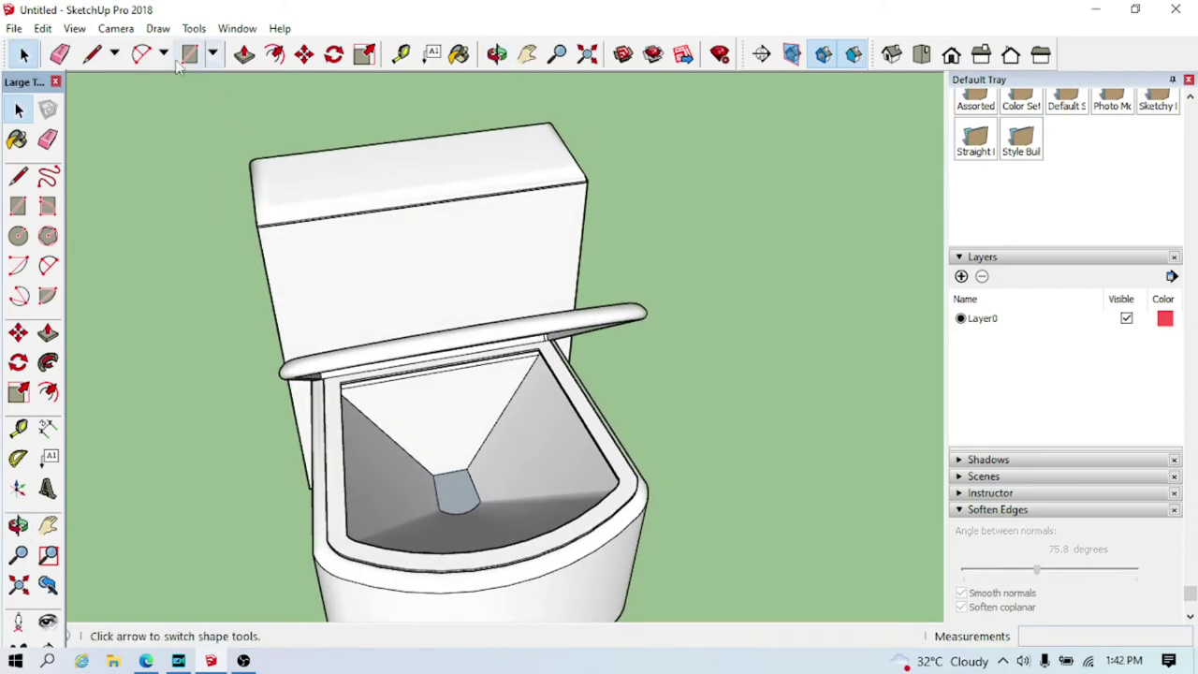
{"action": "left_click", "coordinate": [213, 54]}
Draw a guide line on the tank front and a circle at the line's end
{"action": "left_click", "coordinate": [212, 121]}
{"action": "scroll", "coordinate": [337, 238], "scroll_direction": "up", "scroll_amount": 3}
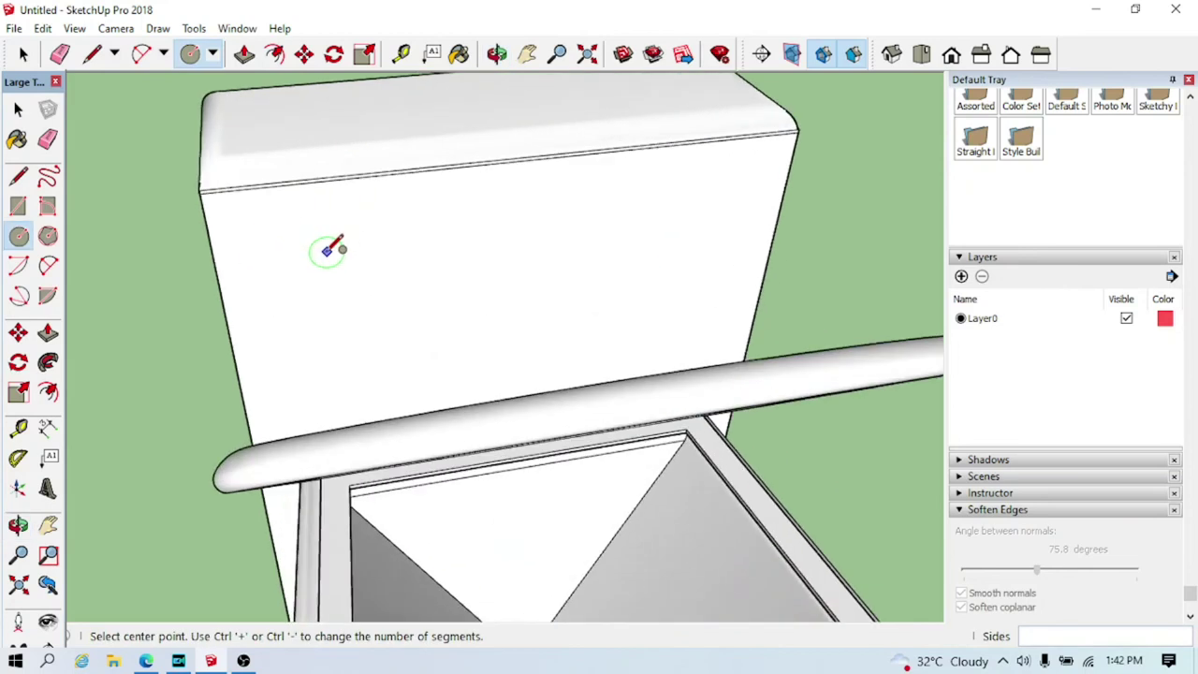
{"action": "key", "text": "l"}
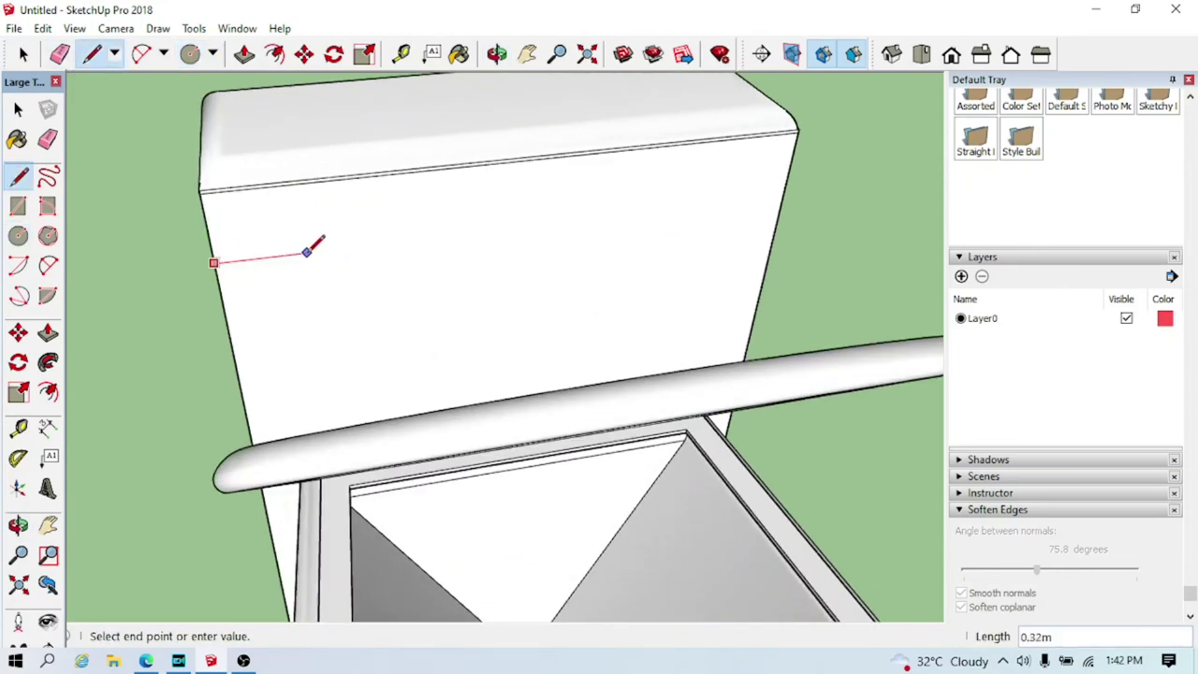
{"action": "middle_click_drag", "start_coordinate": [332, 261], "coordinate": [317, 245]}
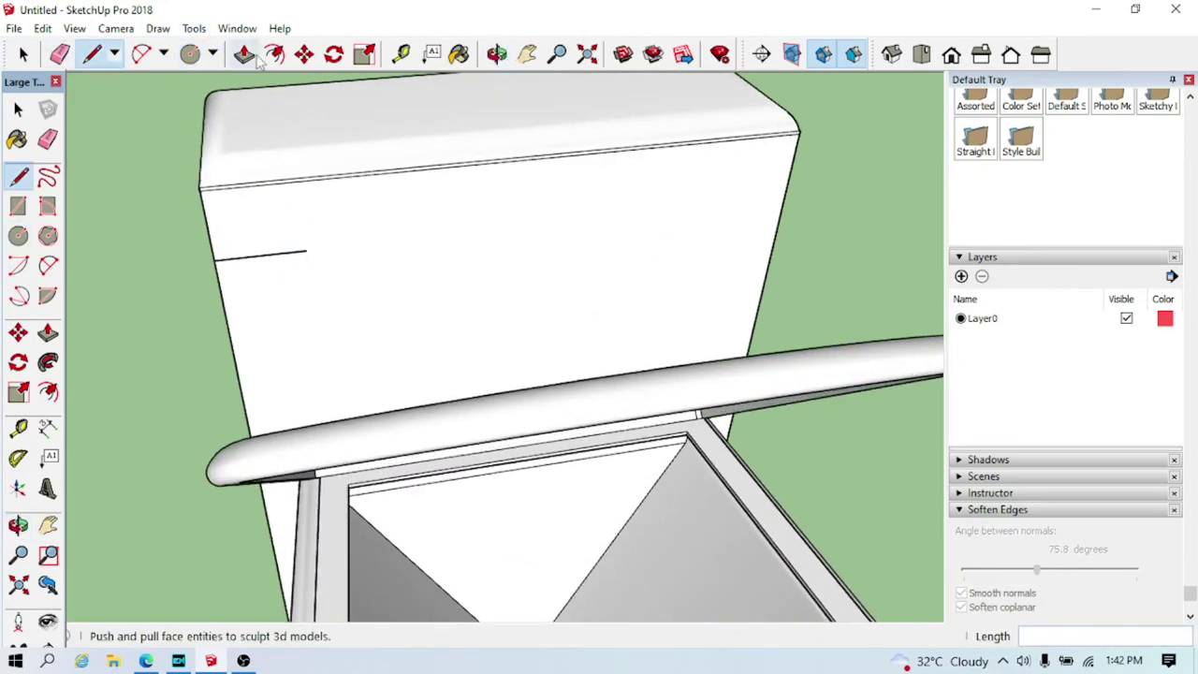
{"action": "left_click", "coordinate": [190, 53]}
{"action": "left_click", "coordinate": [305, 251]}
{"action": "middle_click_drag", "start_coordinate": [309, 252], "coordinate": [441, 289]}
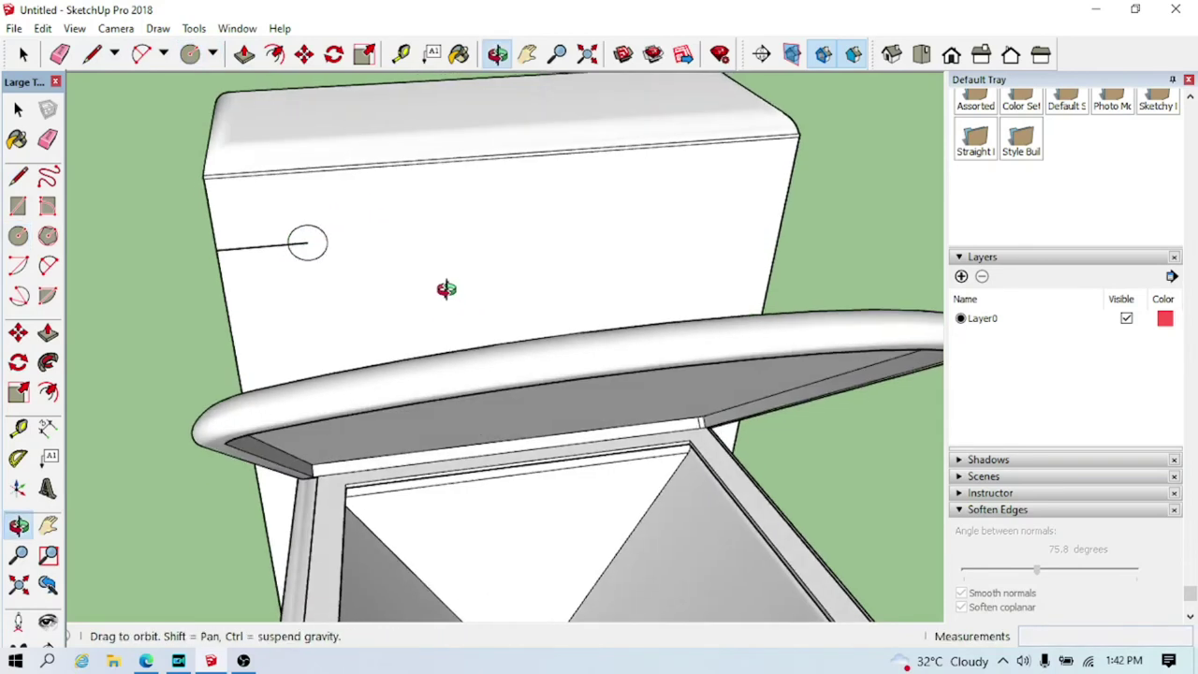
Copy the circle with Move+Ctrl onto the side of the tank
{"action": "middle_click_drag", "start_coordinate": [339, 249], "coordinate": [418, 245]}
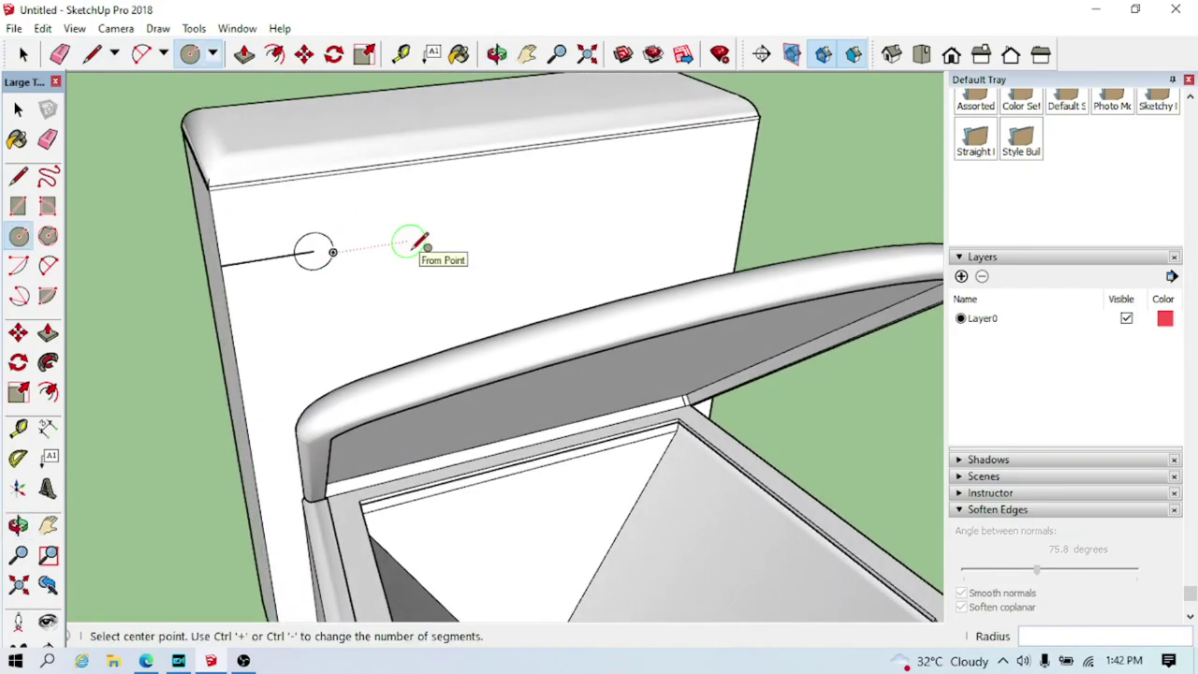
{"action": "mouse_move", "coordinate": [384, 290]}
{"action": "middle_mouse_down"}
{"action": "mouse_move", "coordinate": [515, 193]}
{"action": "mouse_move", "coordinate": [420, 219]}
{"action": "mouse_move", "coordinate": [405, 245]}
{"action": "middle_mouse_up"}
{"action": "key", "text": "m"}
{"action": "left_click", "coordinate": [351, 231]}
{"action": "key", "text": "ctrl"}
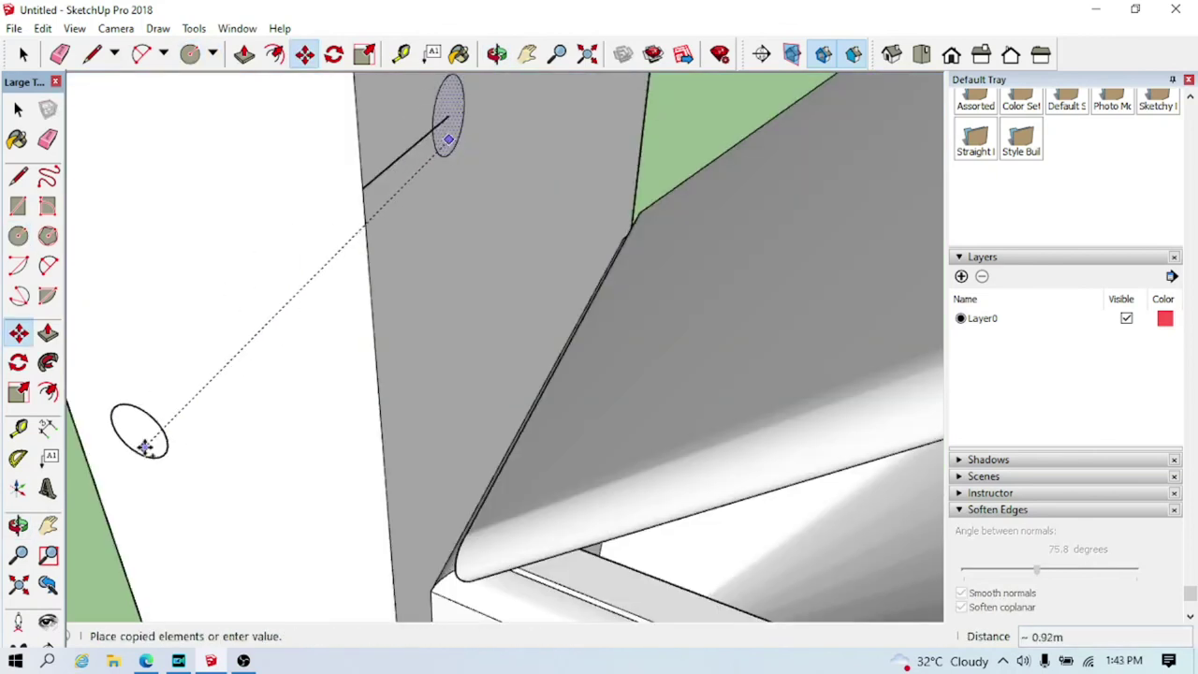
{"action": "scroll", "coordinate": [180, 408], "scroll_direction": "down", "scroll_amount": 2}
{"action": "left_click", "coordinate": [103, 454]}
{"action": "mouse_move", "coordinate": [345, 388]}
{"action": "middle_mouse_down"}
{"action": "mouse_move", "coordinate": [328, 315]}
{"action": "mouse_move", "coordinate": [278, 305]}
{"action": "middle_mouse_up"}
{"action": "mouse_move", "coordinate": [371, 240]}
{"action": "middle_mouse_down"}
{"action": "mouse_move", "coordinate": [246, 296]}
{"action": "mouse_move", "coordinate": [279, 226]}
{"action": "middle_mouse_up"}
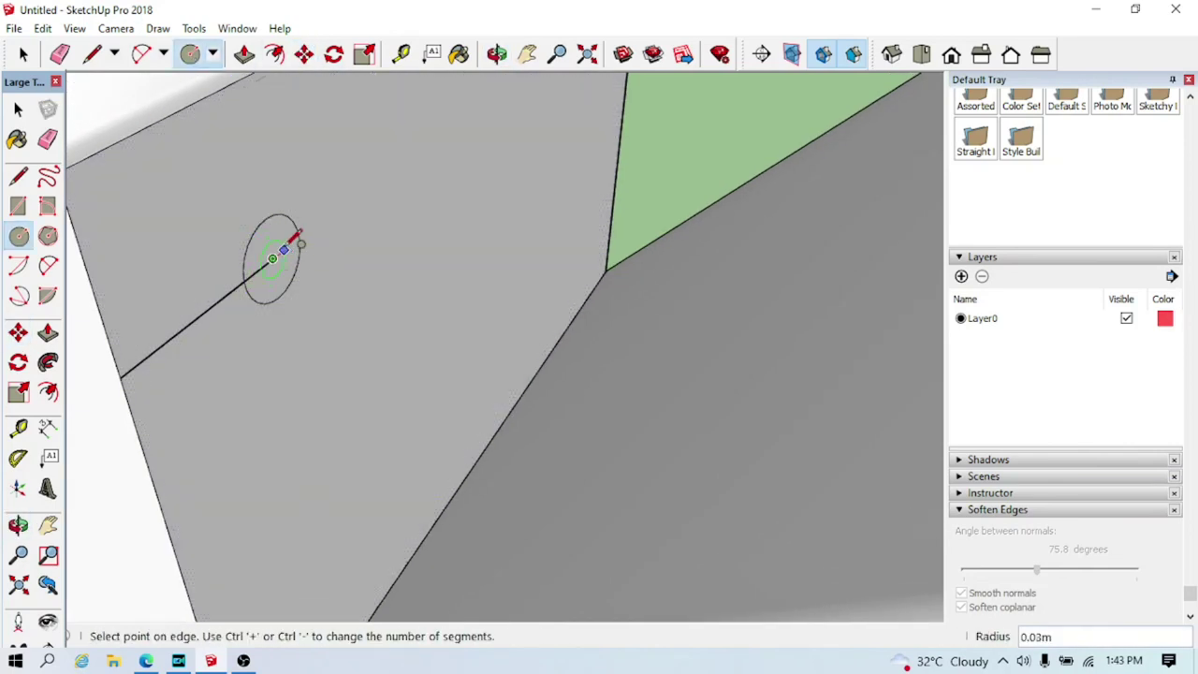
Erase stray edges and push/pull the small circle 0.04m into a round stub
{"action": "key", "text": "e"}
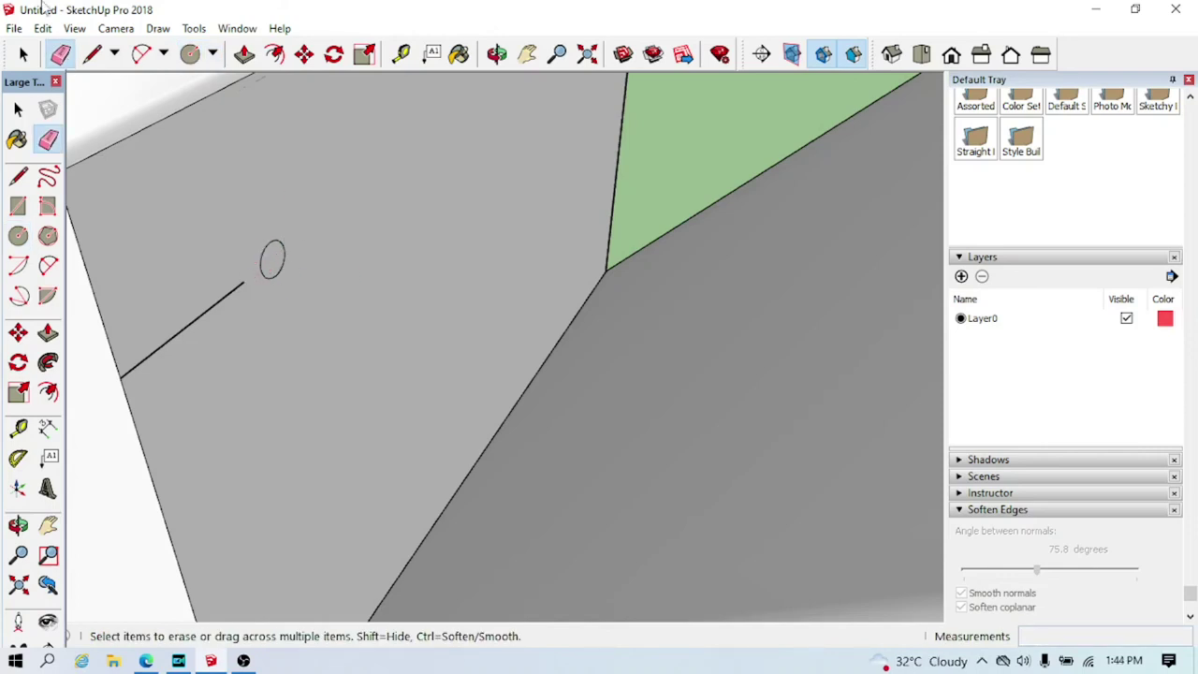
{"action": "left_click", "coordinate": [243, 54]}
{"action": "scroll", "coordinate": [282, 260], "scroll_direction": "up", "scroll_amount": 1}
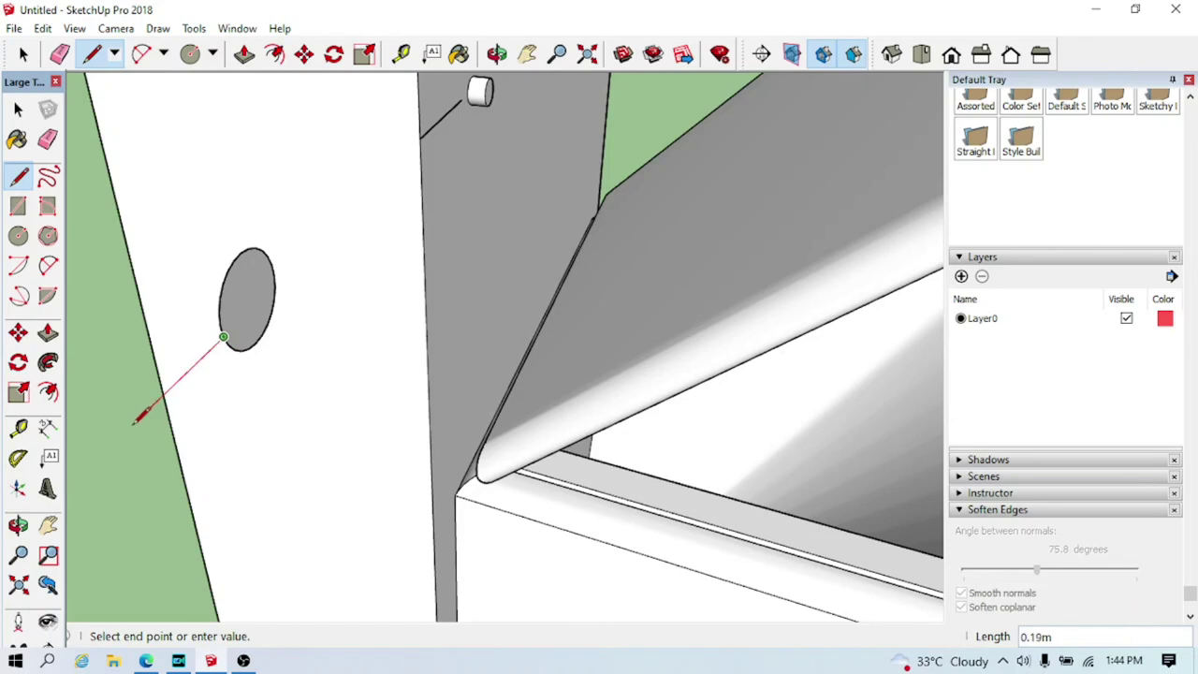
{"action": "left_click", "coordinate": [138, 418]}
{"action": "mouse_move", "coordinate": [138, 418]}
{"action": "middle_mouse_down"}
{"action": "mouse_move", "coordinate": [88, 359]}
{"action": "mouse_move", "coordinate": [339, 172]}
{"action": "mouse_move", "coordinate": [302, 281]}
{"action": "mouse_move", "coordinate": [247, 246]}
{"action": "mouse_move", "coordinate": [174, 288]}
{"action": "middle_mouse_up"}
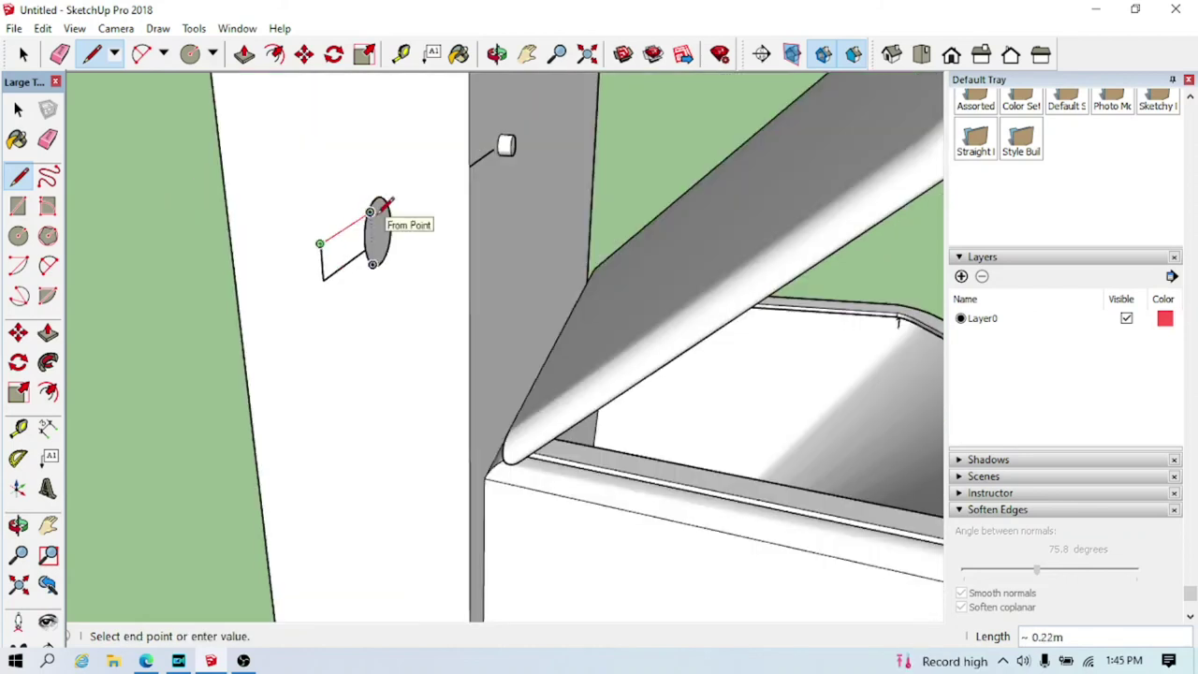
Erase the inner edges so the line-and-circle sketch forms one lever outline
{"action": "mouse_move", "coordinate": [383, 204]}
{"action": "middle_mouse_down"}
{"action": "mouse_move", "coordinate": [326, 286]}
{"action": "mouse_move", "coordinate": [52, 187]}
{"action": "middle_mouse_up"}
{"action": "left_click", "coordinate": [59, 53]}
{"action": "scroll", "coordinate": [271, 249], "scroll_direction": "up", "scroll_amount": 3}
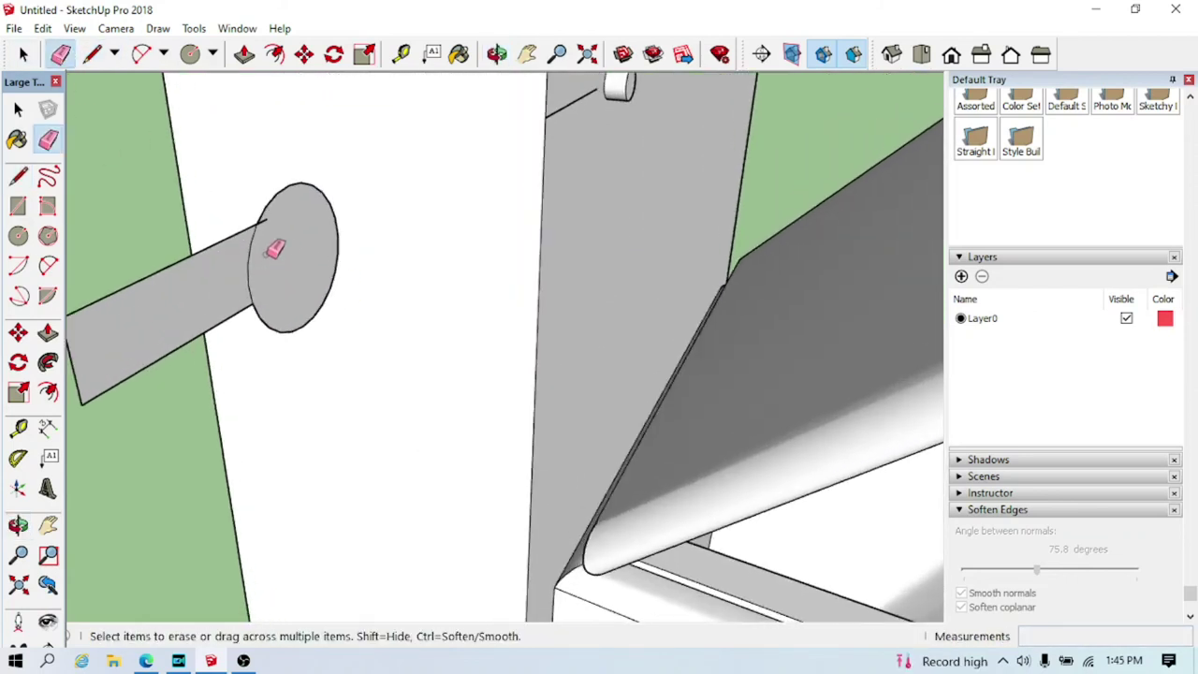
{"action": "scroll", "coordinate": [274, 229], "scroll_direction": "up", "scroll_amount": 2}
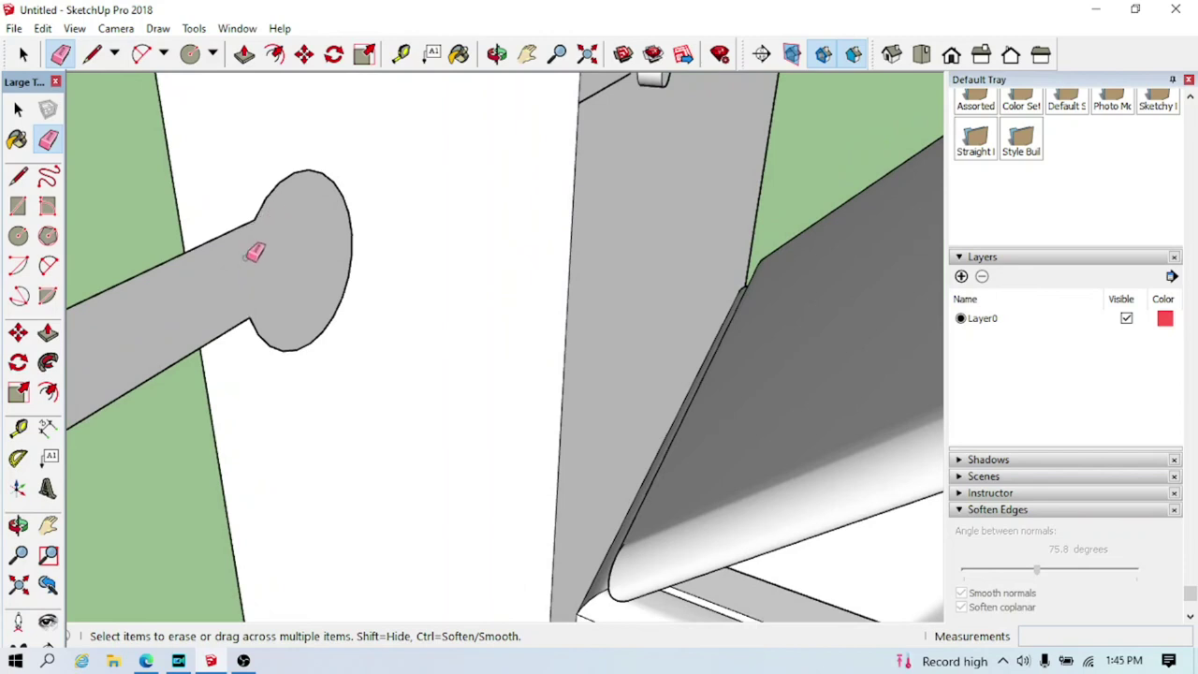
{"action": "middle_click_drag", "start_coordinate": [253, 252], "coordinate": [219, 244]}
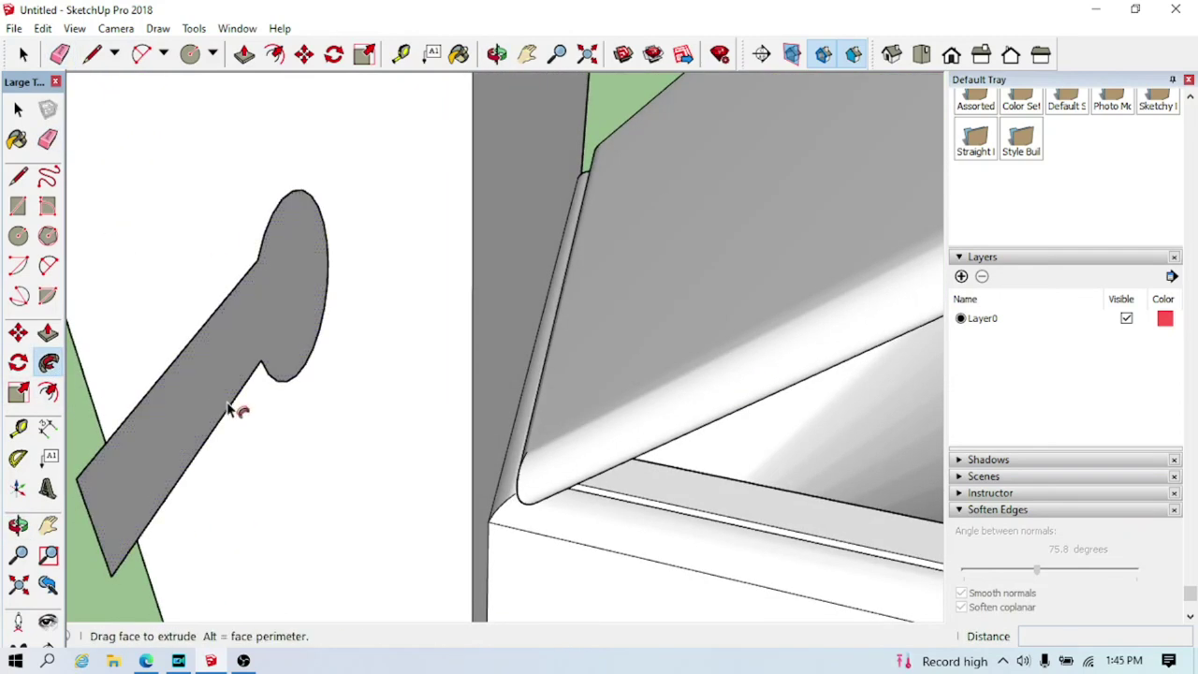
Push/pull the lever outline 0.05m into a solid flush handle
{"action": "left_click", "coordinate": [244, 54]}
{"action": "left_click", "coordinate": [224, 407]}
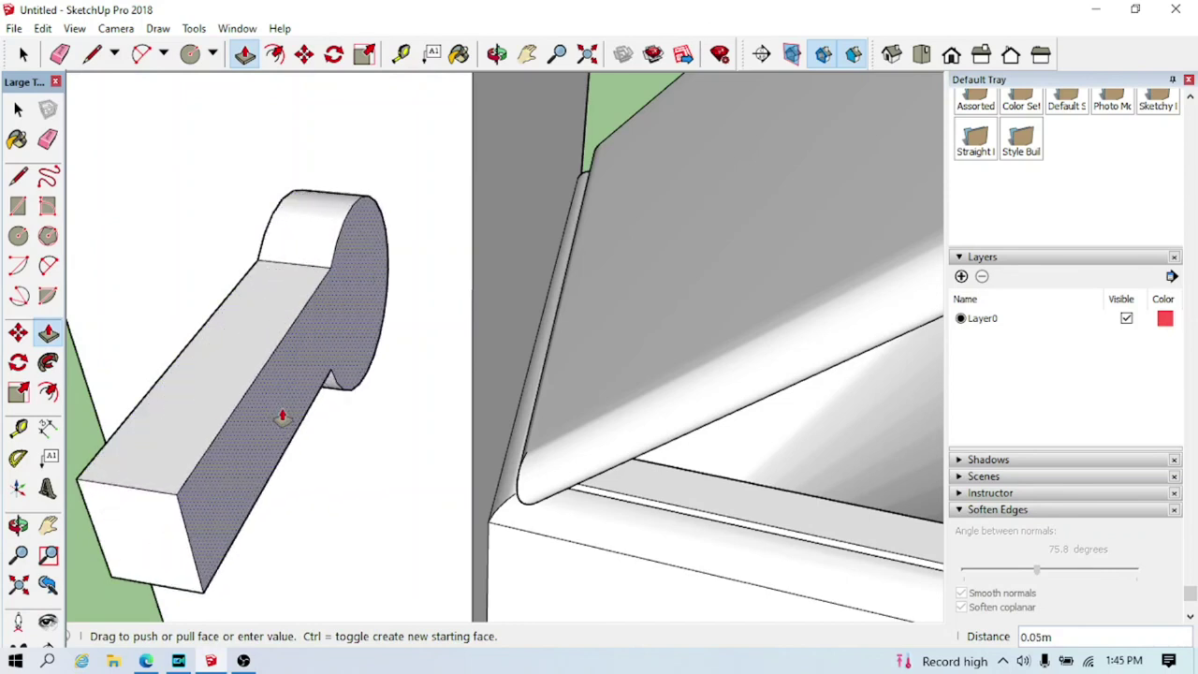
{"action": "scroll", "coordinate": [282, 417], "scroll_direction": "down", "scroll_amount": 3}
{"action": "mouse_move", "coordinate": [299, 447]}
{"action": "middle_mouse_down"}
{"action": "mouse_move", "coordinate": [155, 383]}
{"action": "mouse_move", "coordinate": [166, 312]}
{"action": "mouse_move", "coordinate": [151, 300]}
{"action": "mouse_move", "coordinate": [200, 327]}
{"action": "mouse_move", "coordinate": [188, 269]}
{"action": "mouse_move", "coordinate": [140, 356]}
{"action": "mouse_move", "coordinate": [364, 431]}
{"action": "middle_mouse_up"}
{"action": "key", "text": "space"}
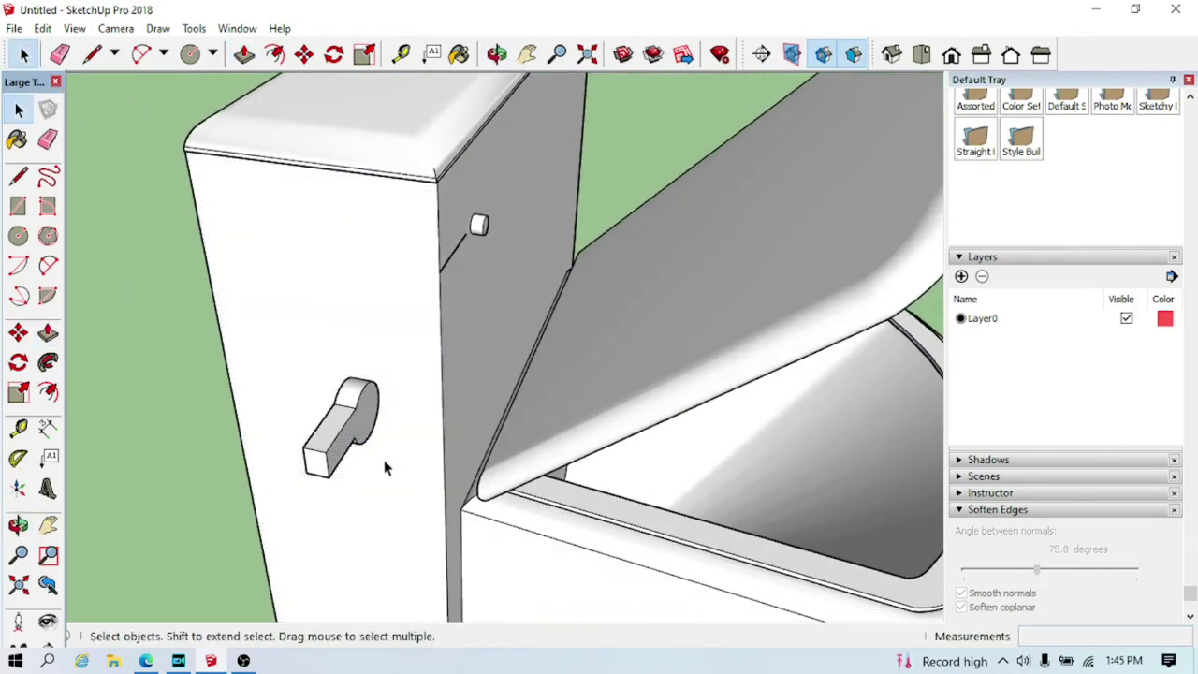
Make the selected flush lever into a group
{"action": "right_click", "coordinate": [362, 431]}
{"action": "mouse_move", "coordinate": [422, 277]}
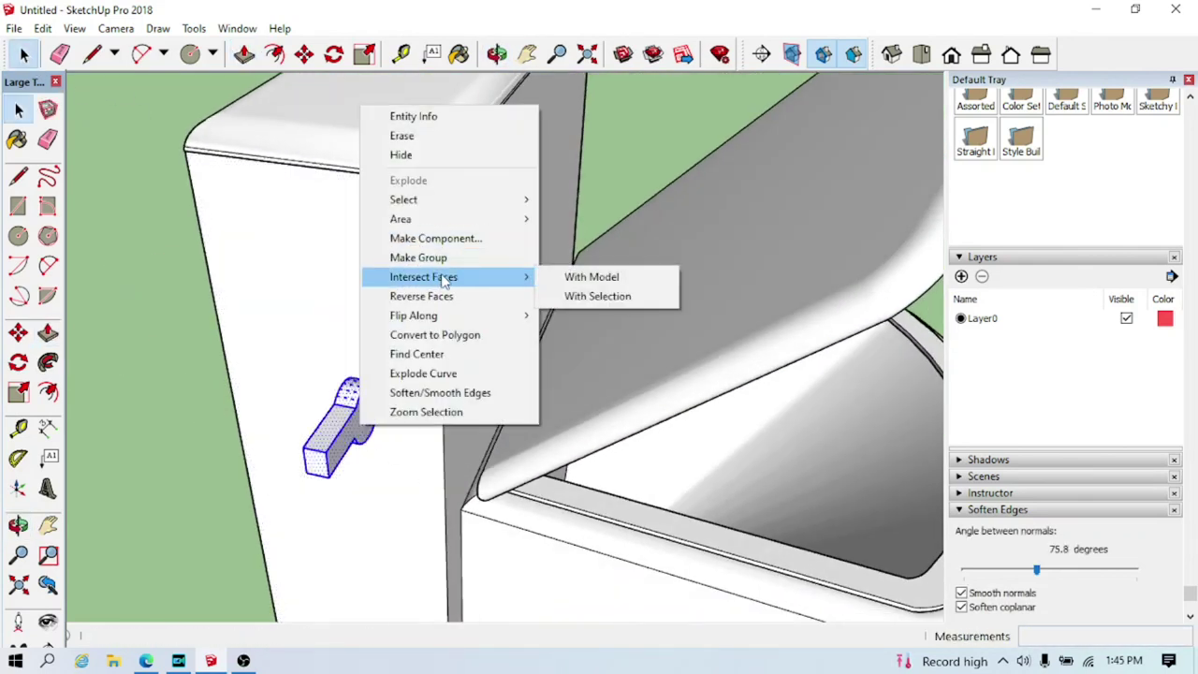
{"action": "left_click", "coordinate": [419, 257]}
{"action": "mouse_move", "coordinate": [418, 257]}
{"action": "middle_mouse_down"}
{"action": "mouse_move", "coordinate": [401, 401]}
{"action": "mouse_move", "coordinate": [319, 83]}
{"action": "middle_mouse_up"}
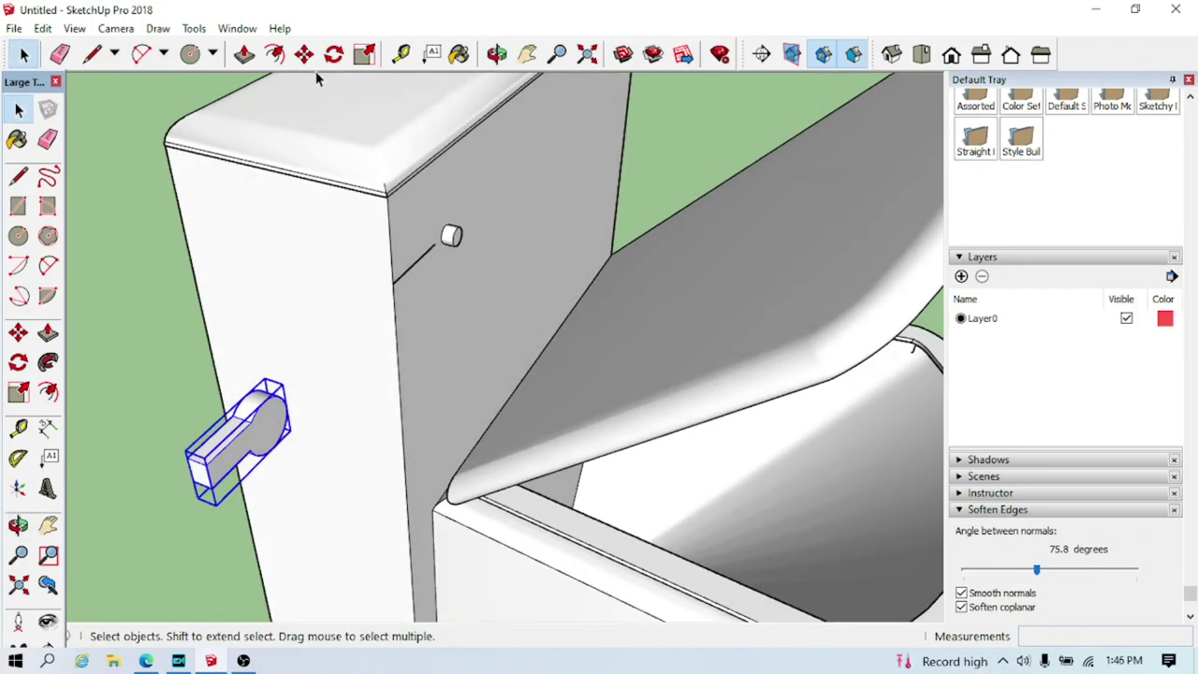
Move the lever group 0.05m onto the round stub on the tank side
{"action": "left_click", "coordinate": [288, 404]}
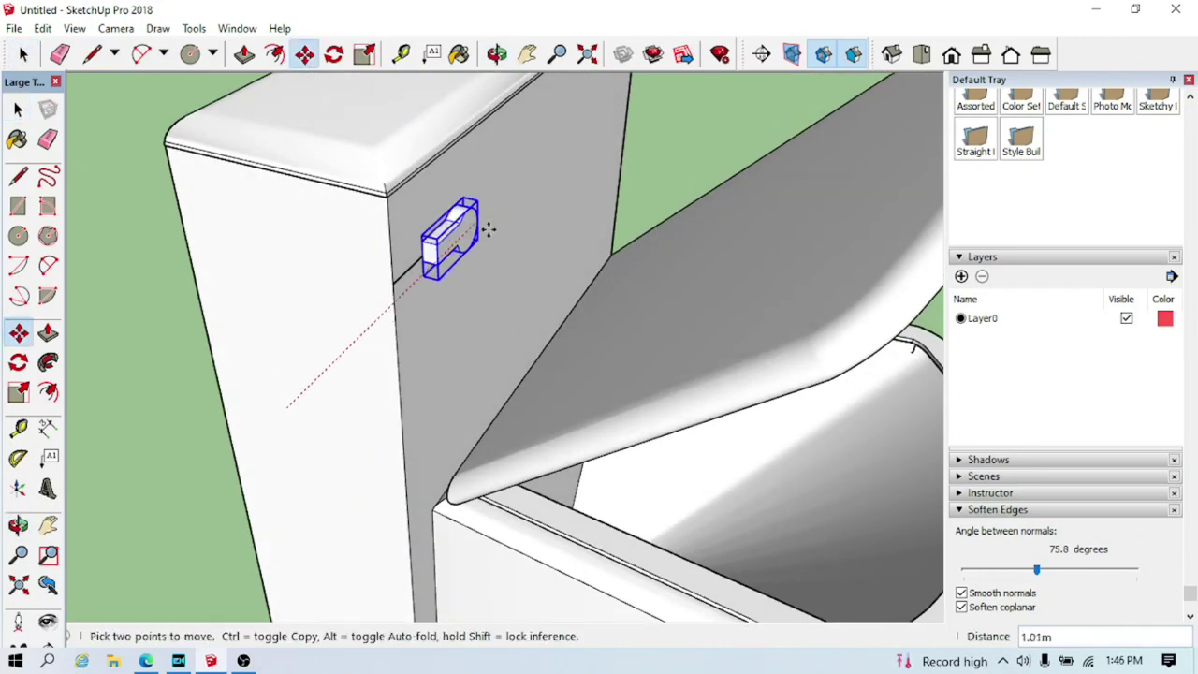
{"action": "mouse_move", "coordinate": [479, 229]}
{"action": "middle_mouse_down"}
{"action": "mouse_move", "coordinate": [562, 343]}
{"action": "mouse_move", "coordinate": [355, 324]}
{"action": "middle_mouse_up"}
{"action": "scroll", "coordinate": [460, 246], "scroll_direction": "up", "scroll_amount": 5}
{"action": "mouse_move", "coordinate": [459, 246]}
{"action": "middle_mouse_down"}
{"action": "mouse_move", "coordinate": [214, 488]}
{"action": "mouse_move", "coordinate": [428, 203]}
{"action": "middle_mouse_up"}
{"action": "scroll", "coordinate": [417, 234], "scroll_direction": "up", "scroll_amount": 3}
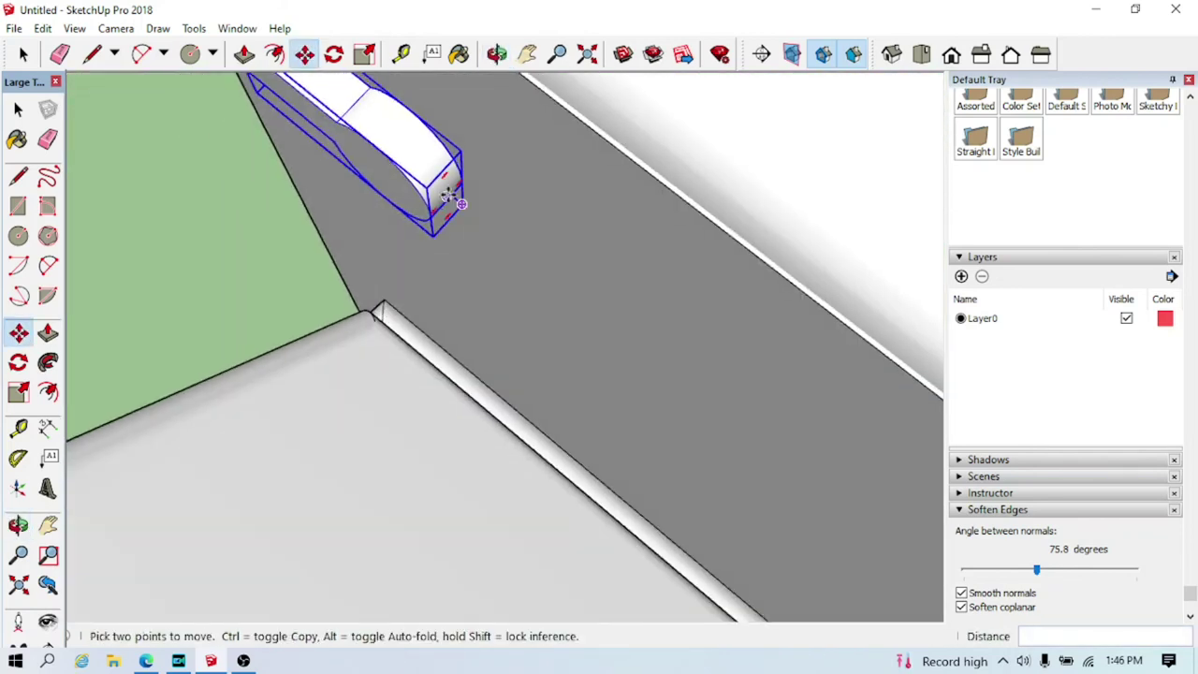
{"action": "mouse_move", "coordinate": [468, 192]}
{"action": "middle_mouse_down"}
{"action": "mouse_move", "coordinate": [376, 238]}
{"action": "mouse_move", "coordinate": [339, 356]}
{"action": "mouse_move", "coordinate": [460, 259]}
{"action": "mouse_move", "coordinate": [420, 310]}
{"action": "mouse_move", "coordinate": [472, 106]}
{"action": "middle_mouse_up"}
{"action": "left_click", "coordinate": [24, 55]}
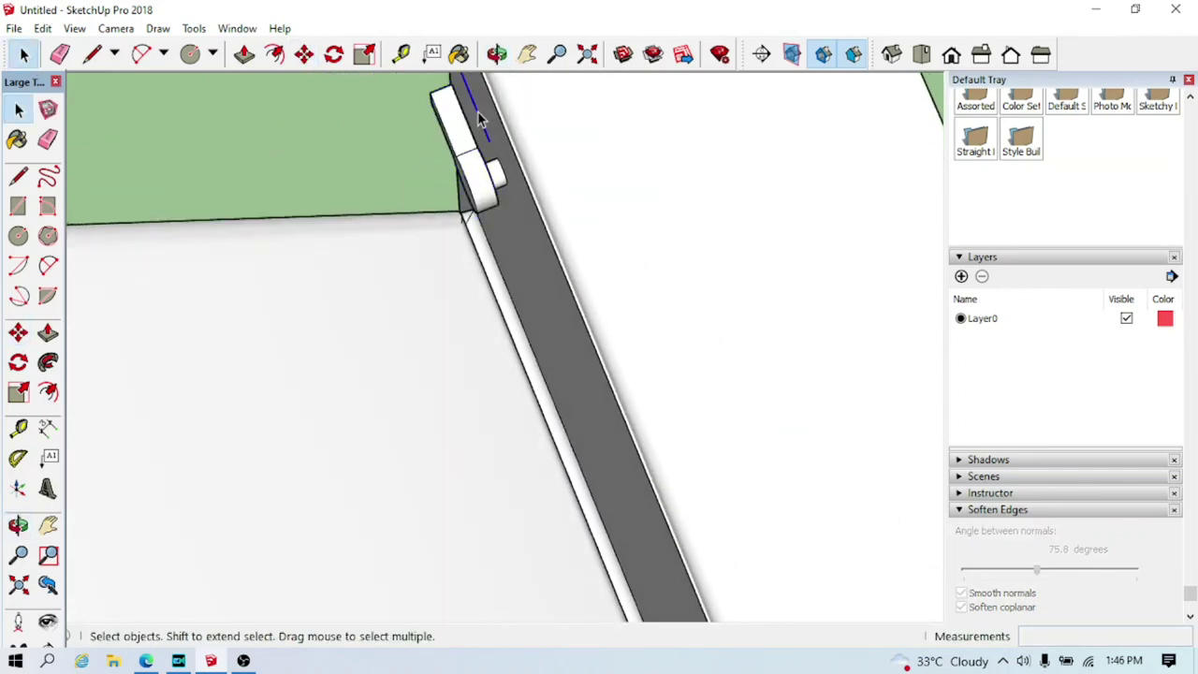
{"action": "mouse_move", "coordinate": [420, 166]}
{"action": "middle_mouse_down"}
{"action": "mouse_move", "coordinate": [444, 265]}
{"action": "mouse_move", "coordinate": [468, 240]}
{"action": "mouse_move", "coordinate": [376, 209]}
{"action": "mouse_move", "coordinate": [437, 191]}
{"action": "mouse_move", "coordinate": [391, 214]}
{"action": "mouse_move", "coordinate": [406, 147]}
{"action": "mouse_move", "coordinate": [187, 209]}
{"action": "mouse_move", "coordinate": [203, 289]}
{"action": "mouse_move", "coordinate": [401, 329]}
{"action": "middle_mouse_up"}
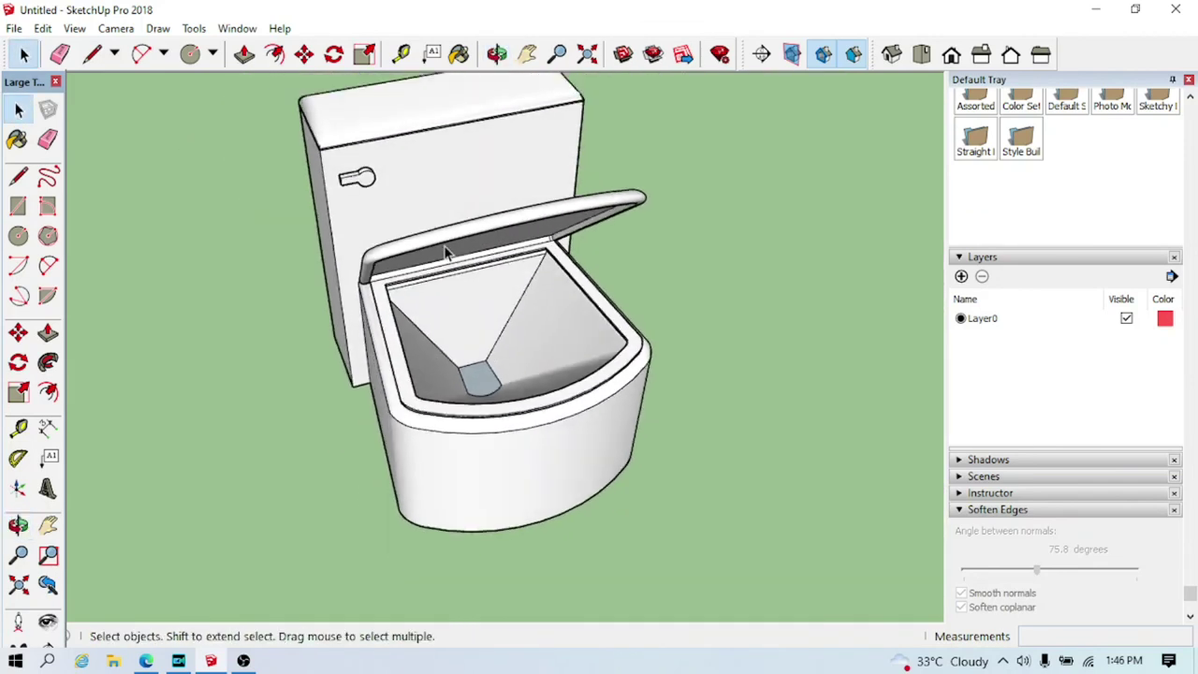
{"action": "scroll", "coordinate": [641, 230], "scroll_direction": "down", "scroll_amount": 3}
{"action": "middle_click_drag", "start_coordinate": [641, 230], "coordinate": [321, 255]}
{"action": "mouse_move", "coordinate": [321, 256]}
{"action": "left_mouse_down"}
{"action": "mouse_move", "coordinate": [492, 452]}
{"action": "mouse_move", "coordinate": [358, 228]}
{"action": "mouse_move", "coordinate": [441, 227]}
{"action": "mouse_move", "coordinate": [649, 180]}
{"action": "left_mouse_up"}
{"action": "key", "text": "space"}
{"action": "middle_click_drag", "start_coordinate": [650, 179], "coordinate": [581, 295]}
{"action": "scroll", "coordinate": [581, 295], "scroll_direction": "down", "scroll_amount": 3}
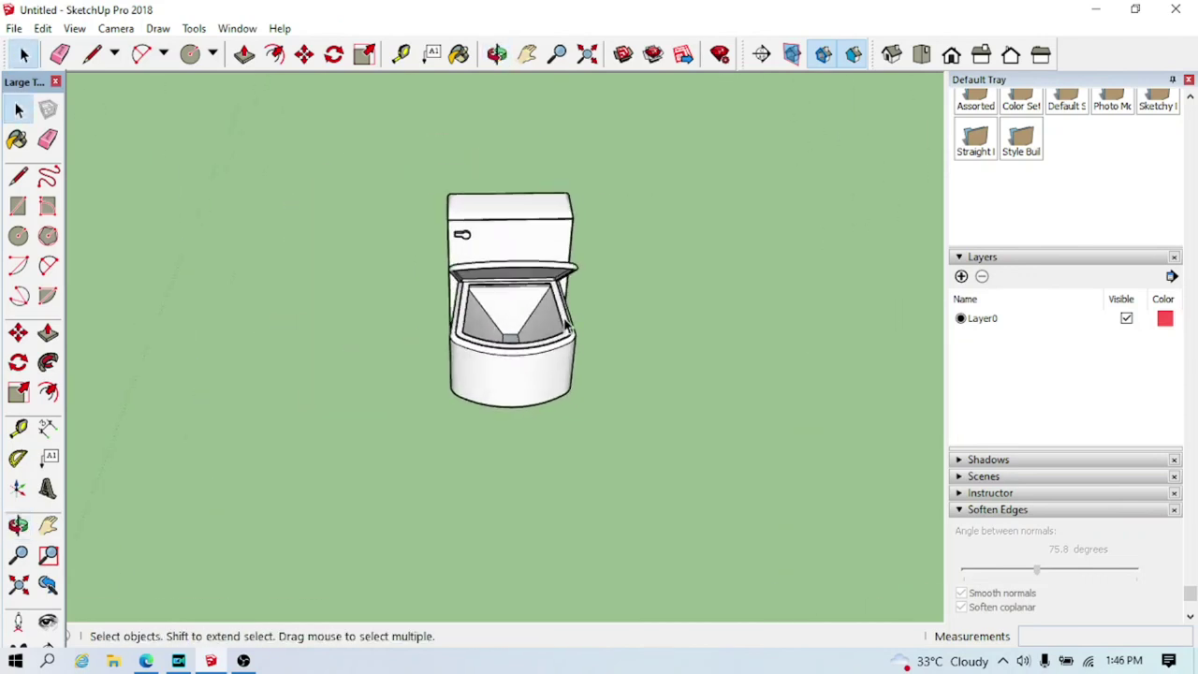
{"action": "scroll", "coordinate": [506, 299], "scroll_direction": "up", "scroll_amount": 4}
{"action": "mouse_move", "coordinate": [505, 299]}
{"action": "middle_mouse_down"}
{"action": "mouse_move", "coordinate": [431, 321]}
{"action": "mouse_move", "coordinate": [759, 334]}
{"action": "middle_mouse_up"}
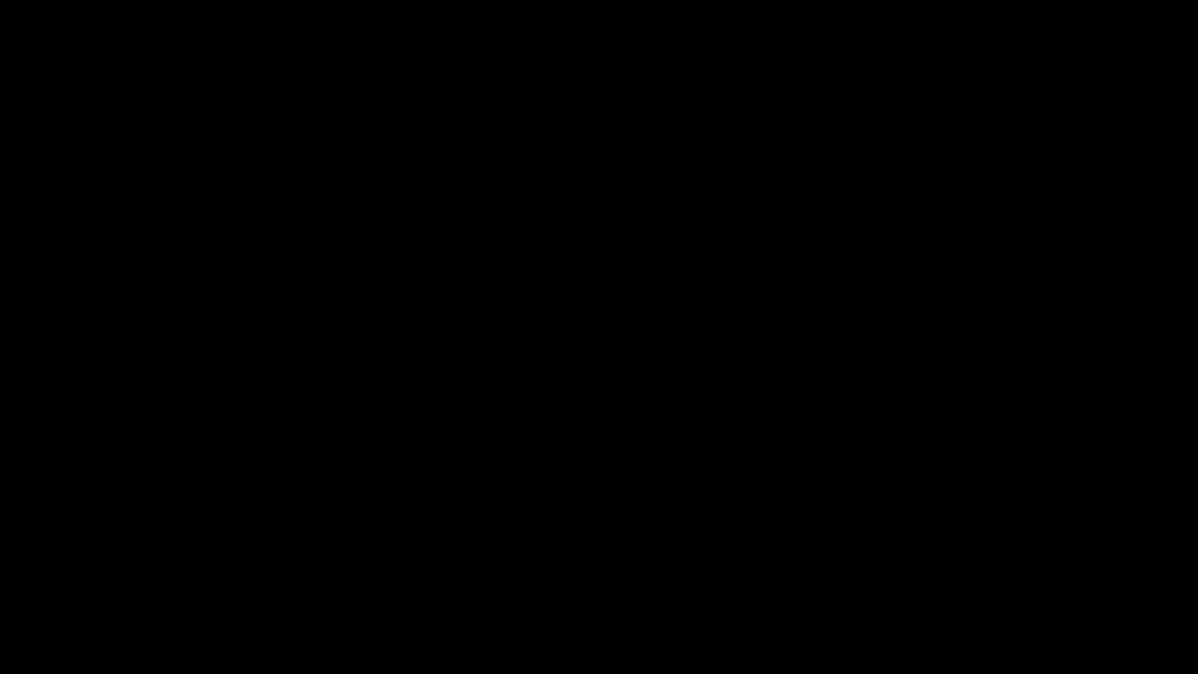